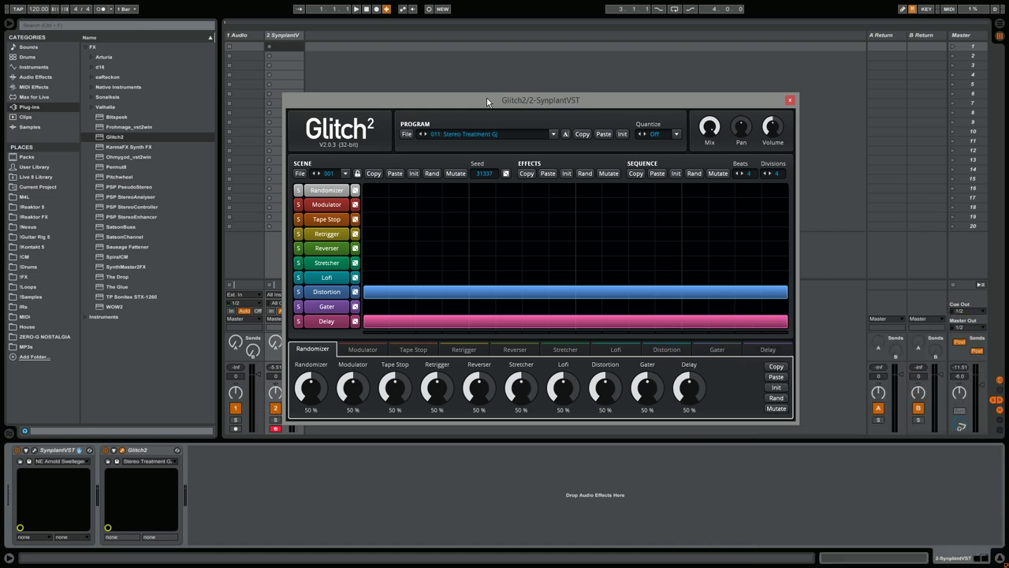
Try different Glitch2 sequence lengths, starting with 8 beats and 8 divisions and ending on 1 beat and 2 divisions
drag(487, 101, 473, 106)
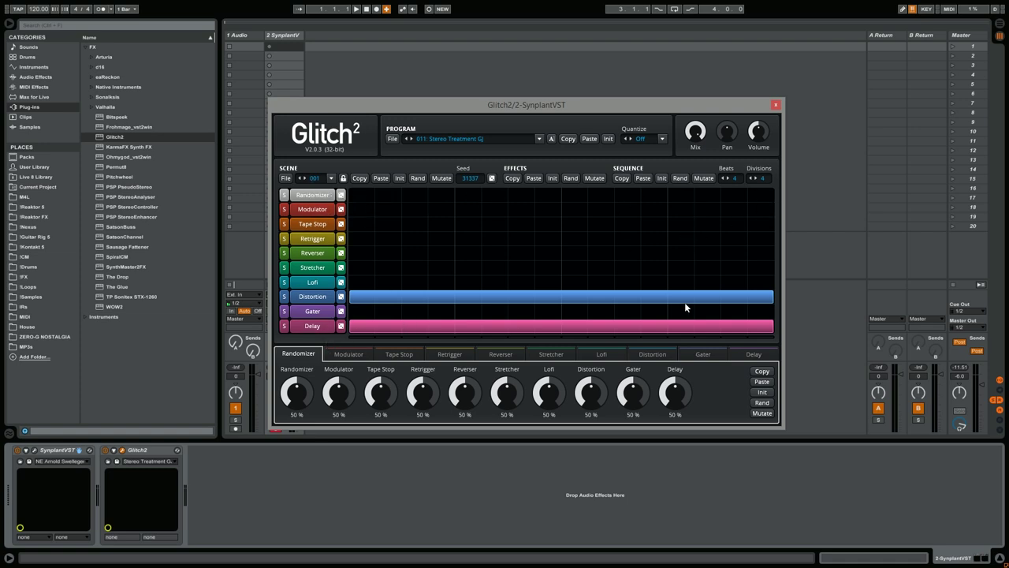
click(727, 179)
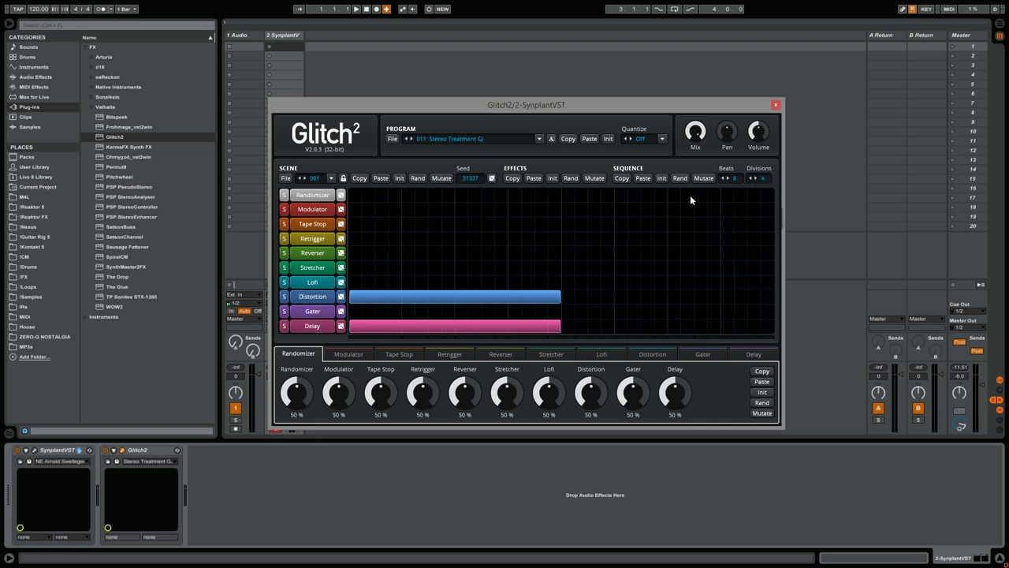
click(754, 179)
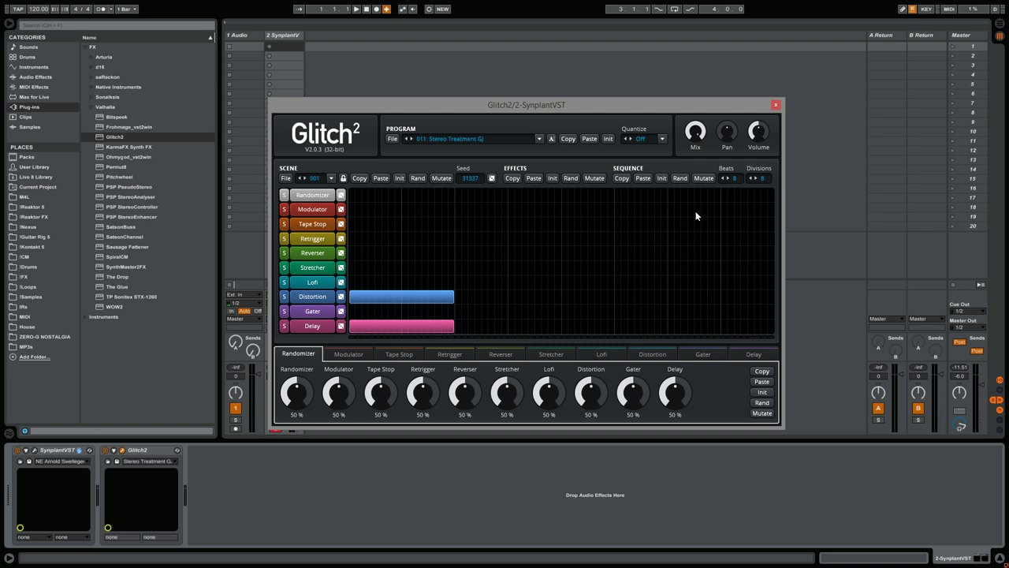
click(719, 180)
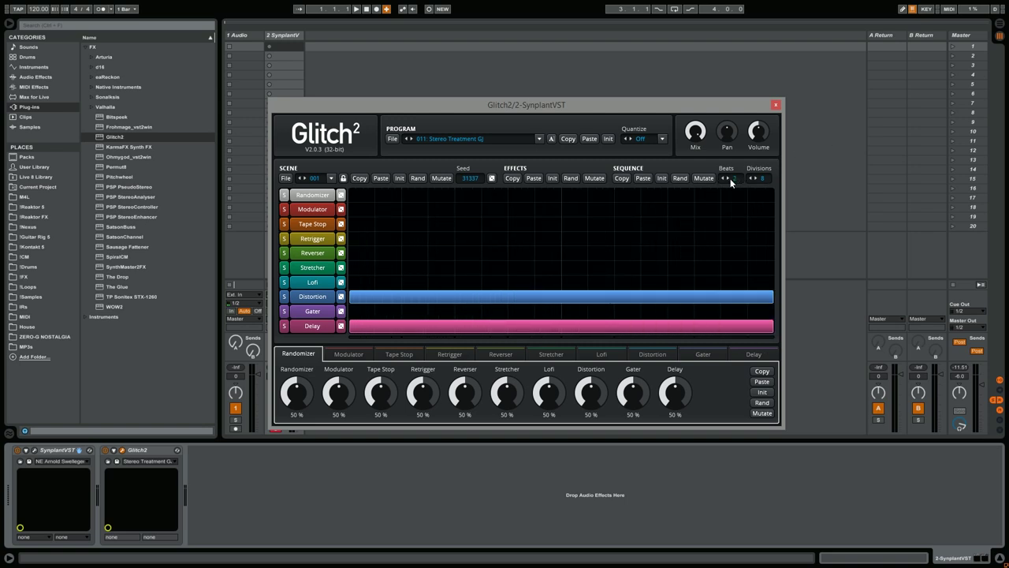
click(724, 178)
drag(510, 109, 486, 110)
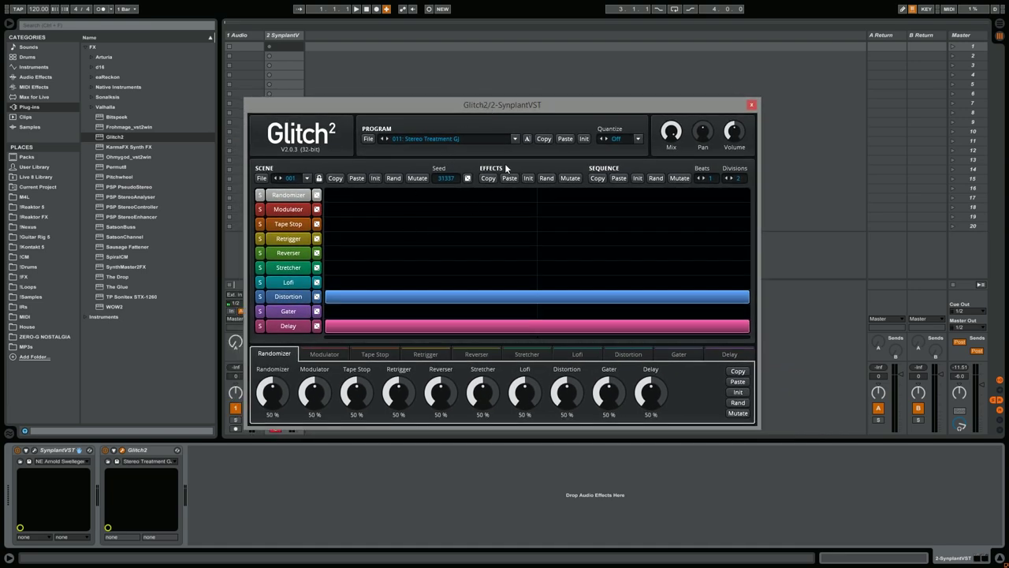
Delete the Glitch2 effect from the SynplantVST track's device chain
click(516, 142)
click(403, 138)
click(150, 460)
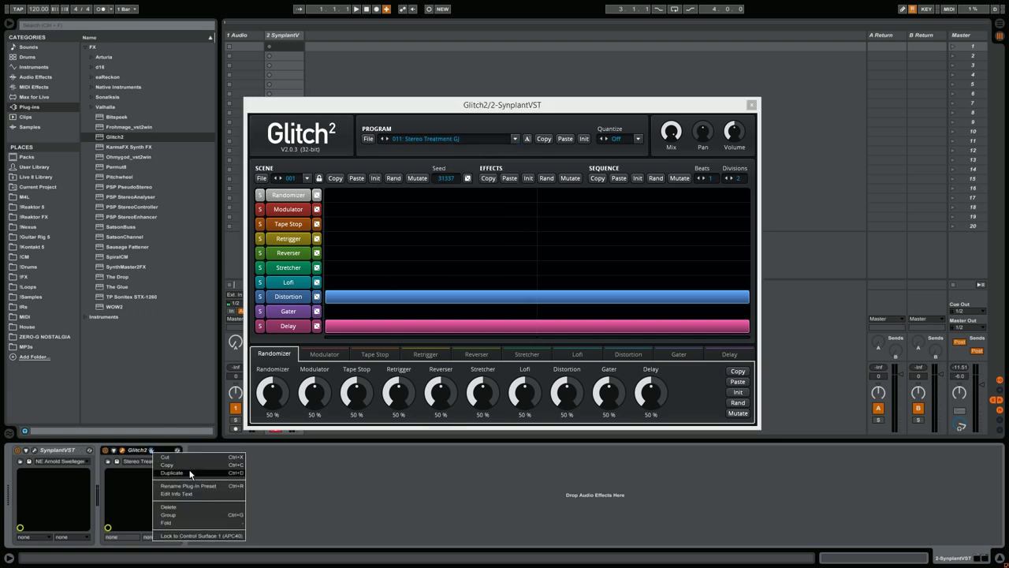
click(187, 504)
key(Delete)
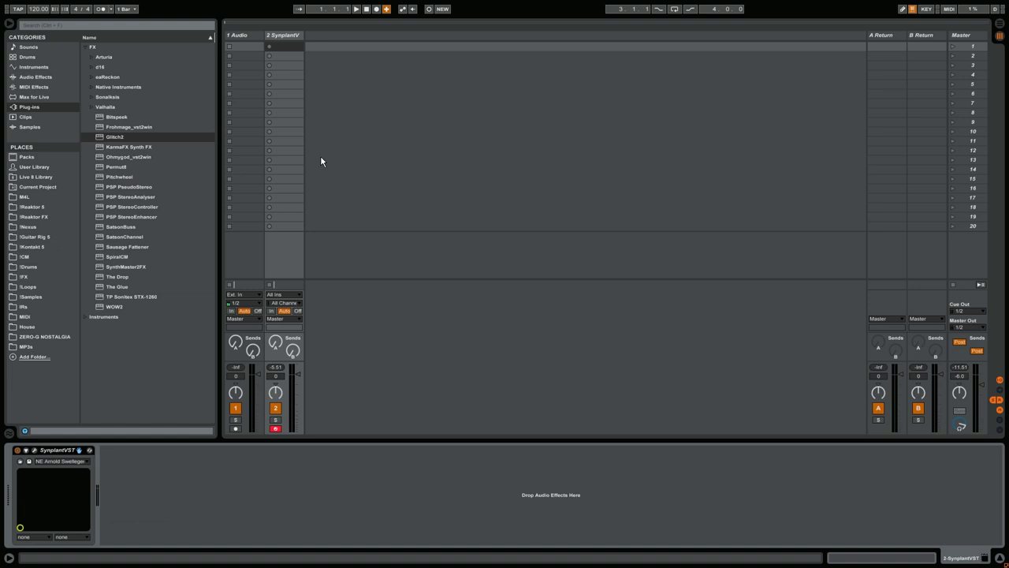
Select the 1 Audio track and open its Glitch2 plug-in window, placing it clear of the browser
click(251, 36)
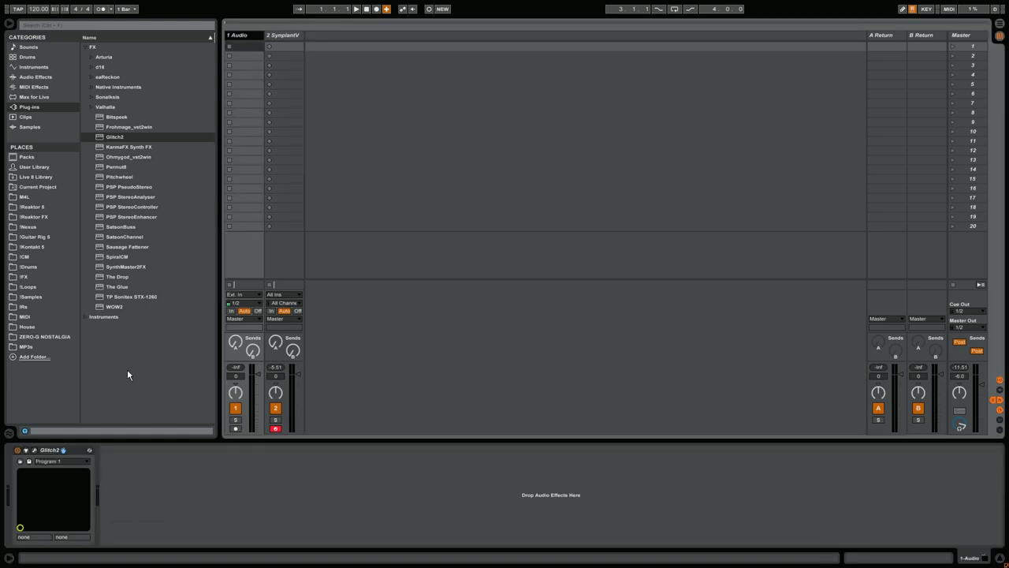
click(61, 456)
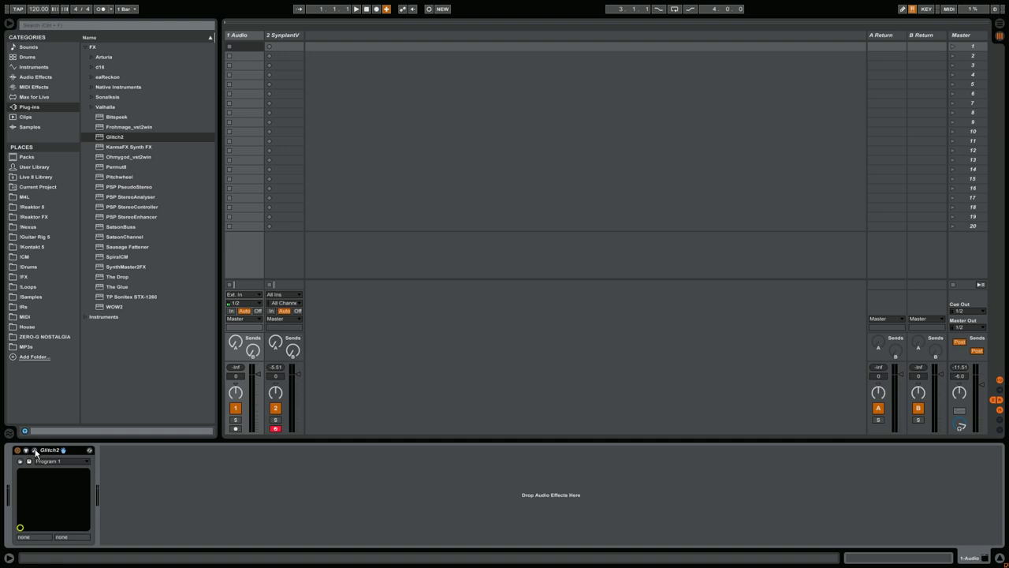
click(35, 450)
click(481, 187)
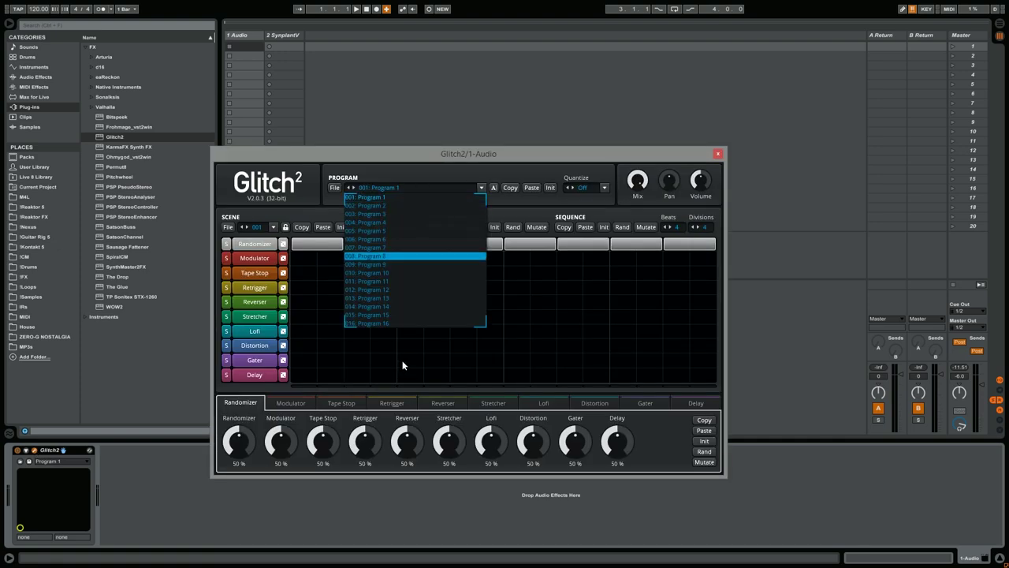
click(336, 164)
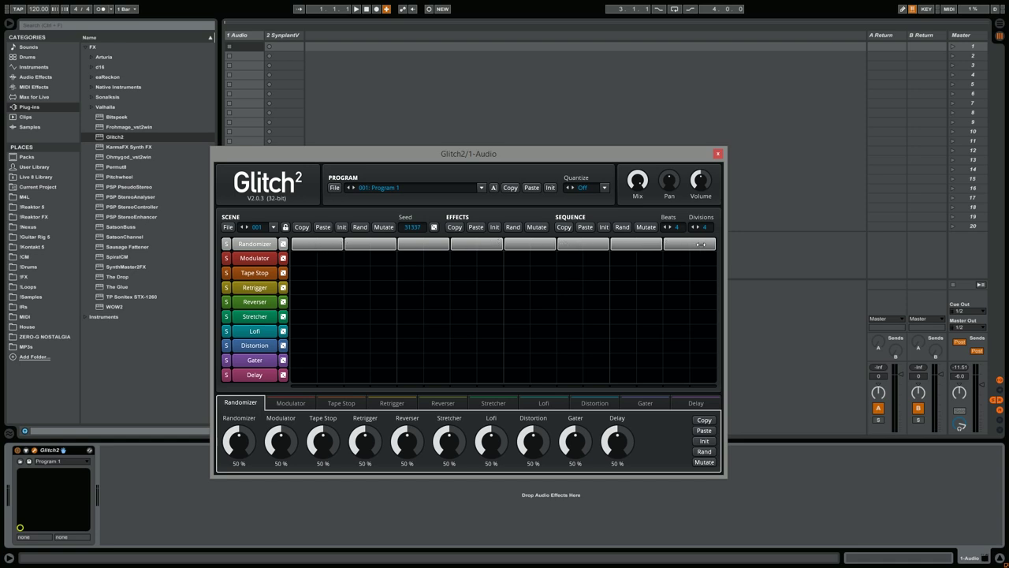
drag(398, 154, 461, 155)
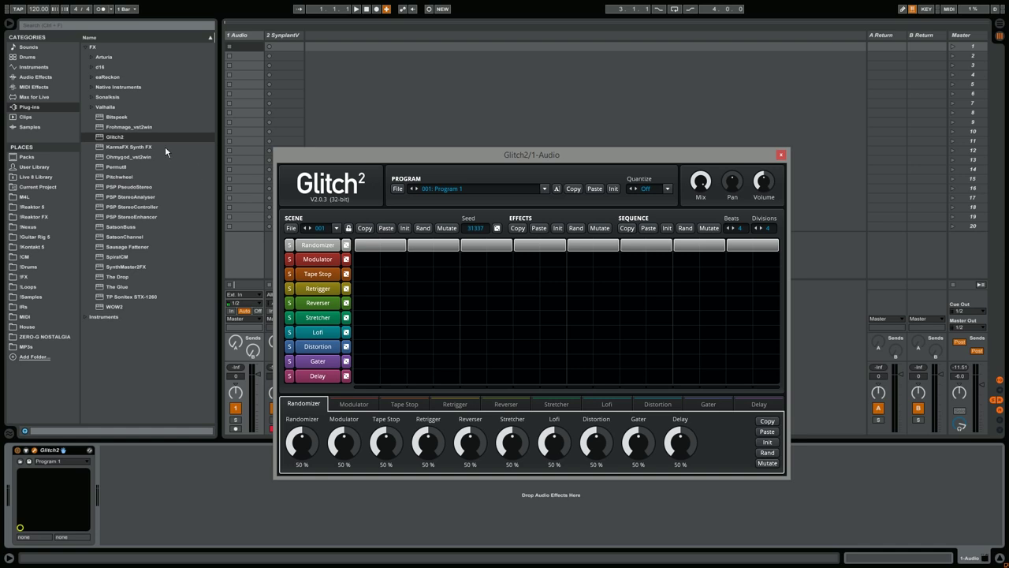
Add the House folder loops Hse01_Basics through Hse14_Tribe to the 1 Audio track's clip slots and move the plug-in window off them
click(27, 327)
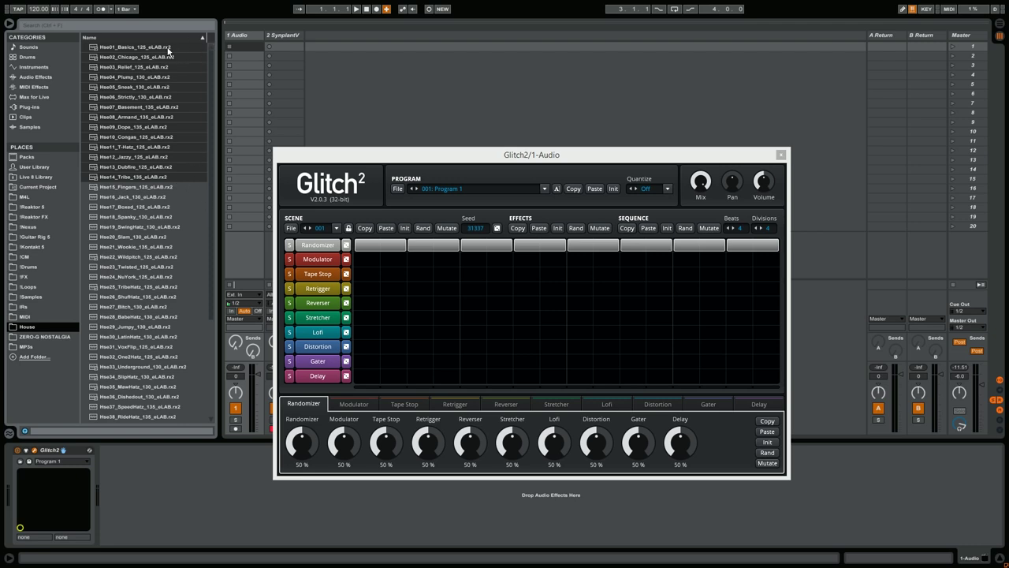
drag(149, 48, 243, 45)
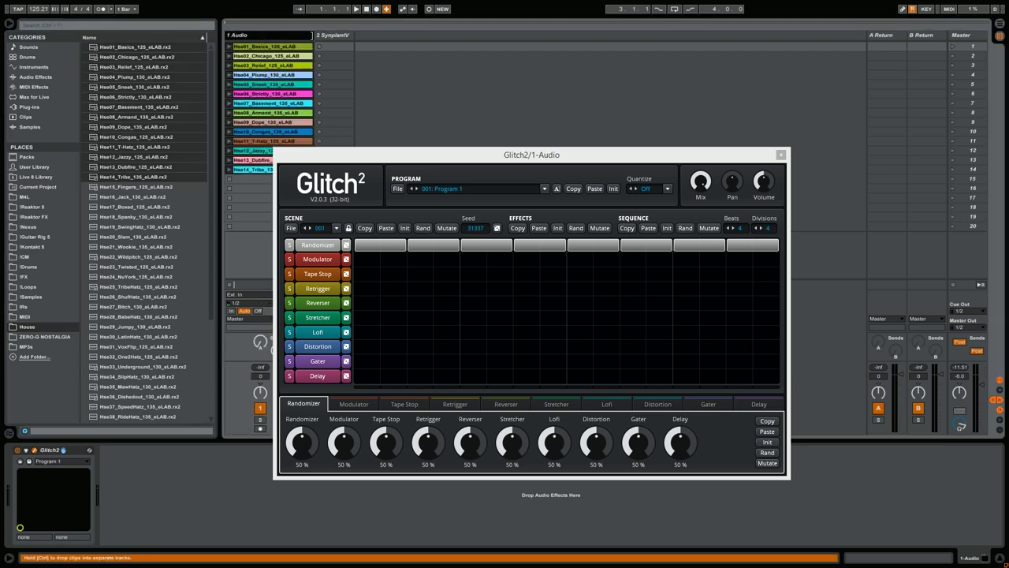
drag(372, 162, 417, 114)
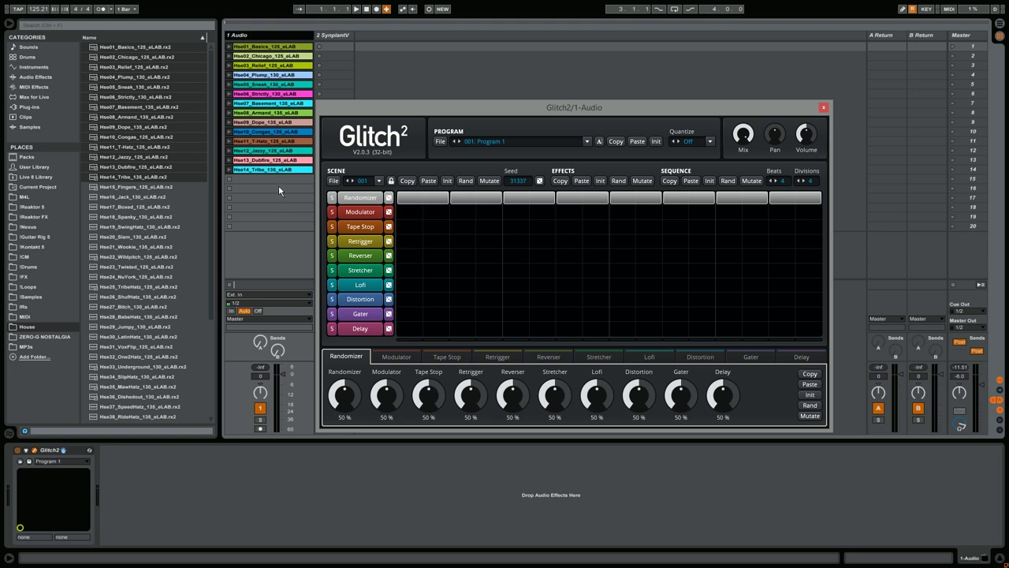
Launch the Hse01_Basics_125_eLAB clip on the audio track and reposition the Glitch2 window
click(231, 50)
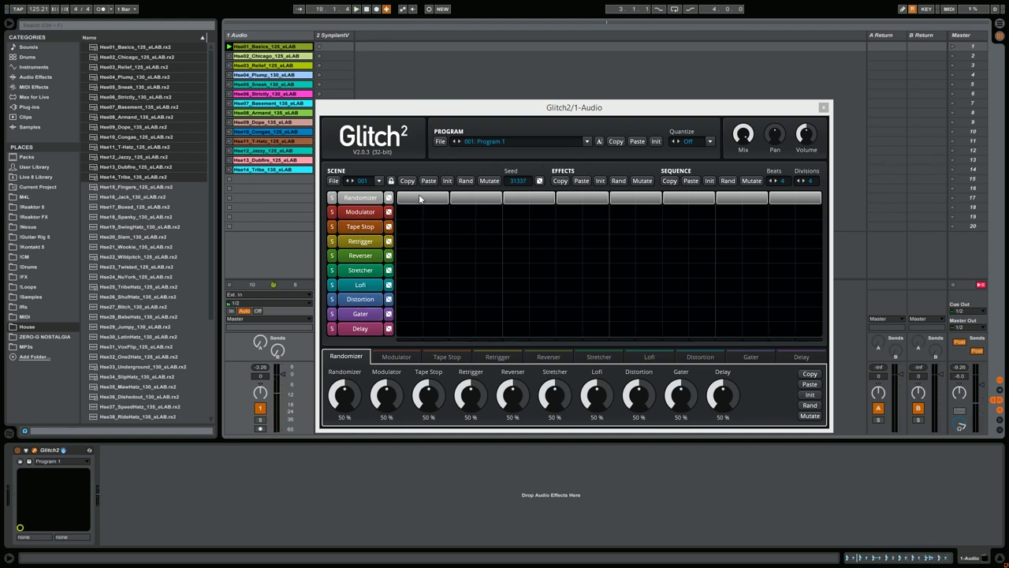
drag(614, 116, 614, 137)
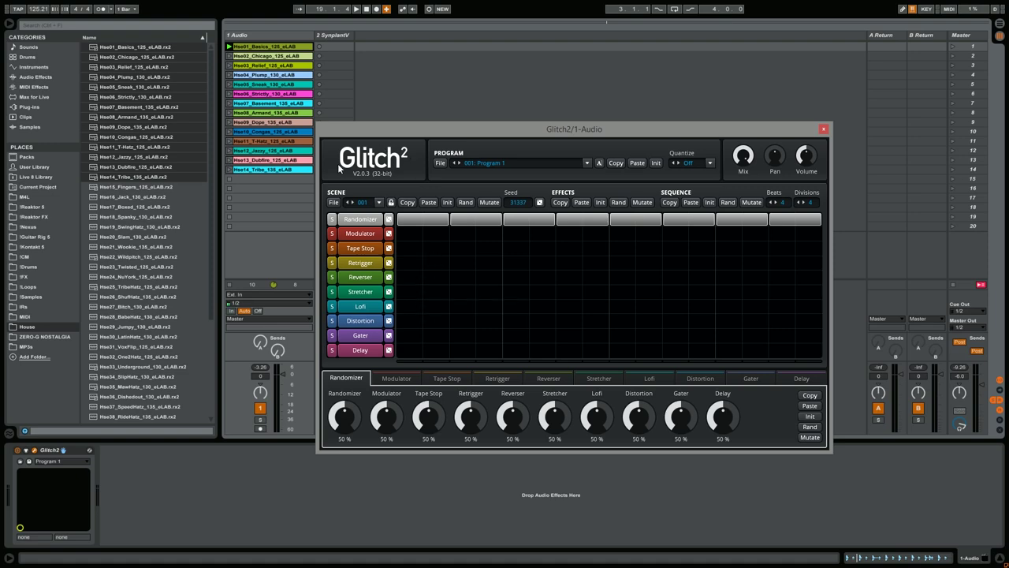
mouse_move(534, 124)
mouse_down()
mouse_move(492, 119)
mouse_move(515, 103)
mouse_move(526, 109)
mouse_up()
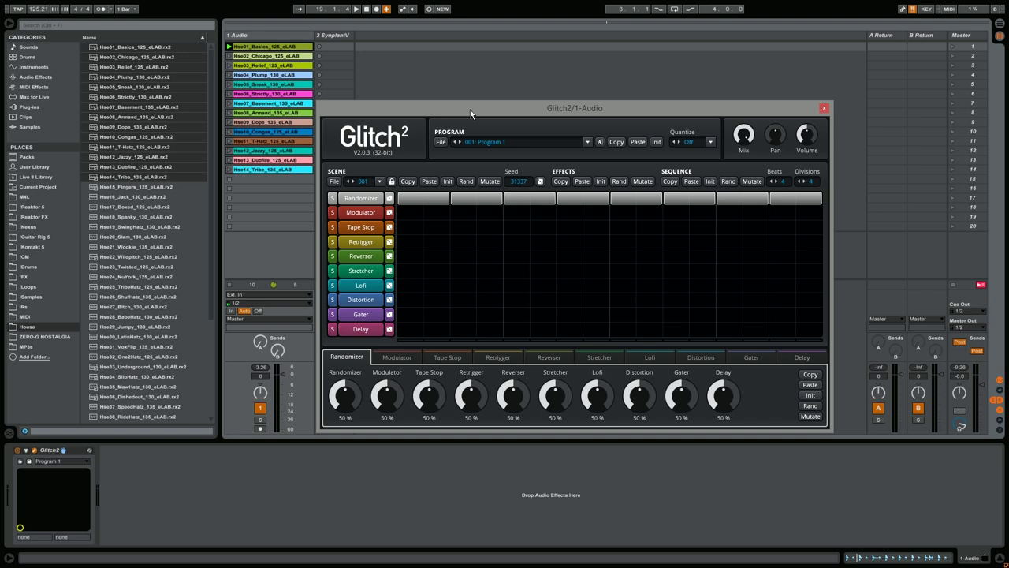
drag(489, 114, 466, 116)
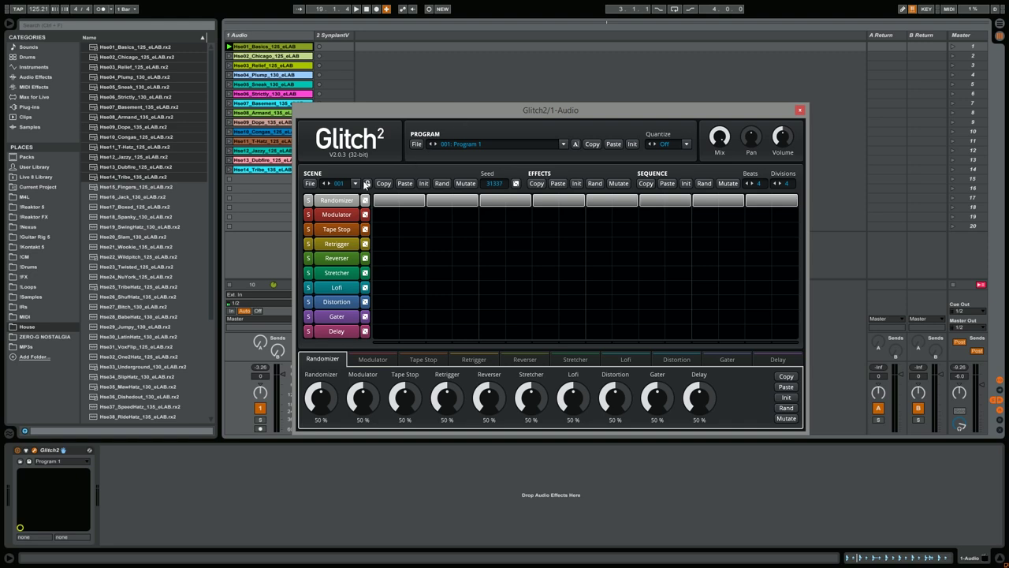
right_click(68, 450)
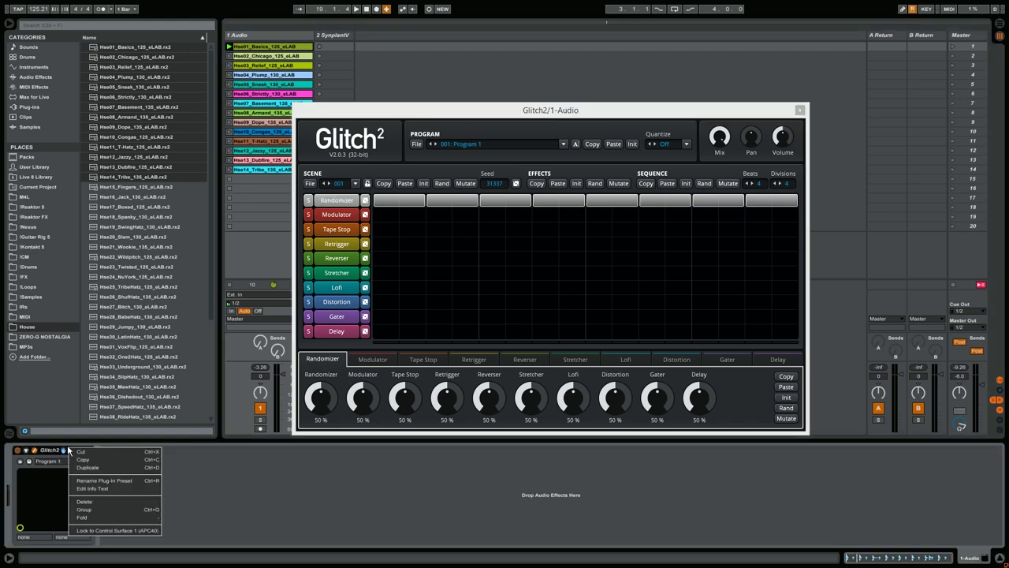
click(206, 493)
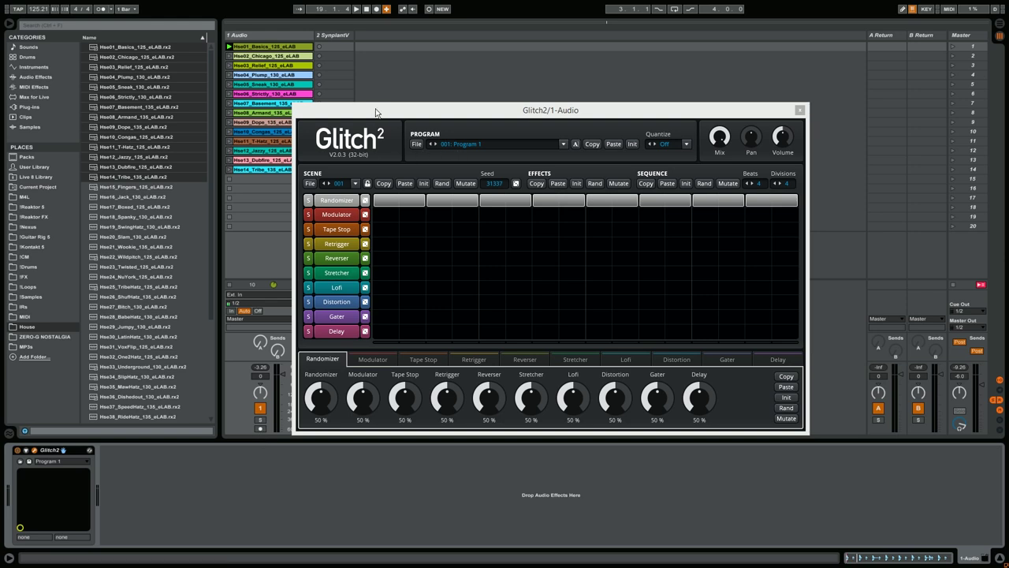
drag(376, 111, 374, 104)
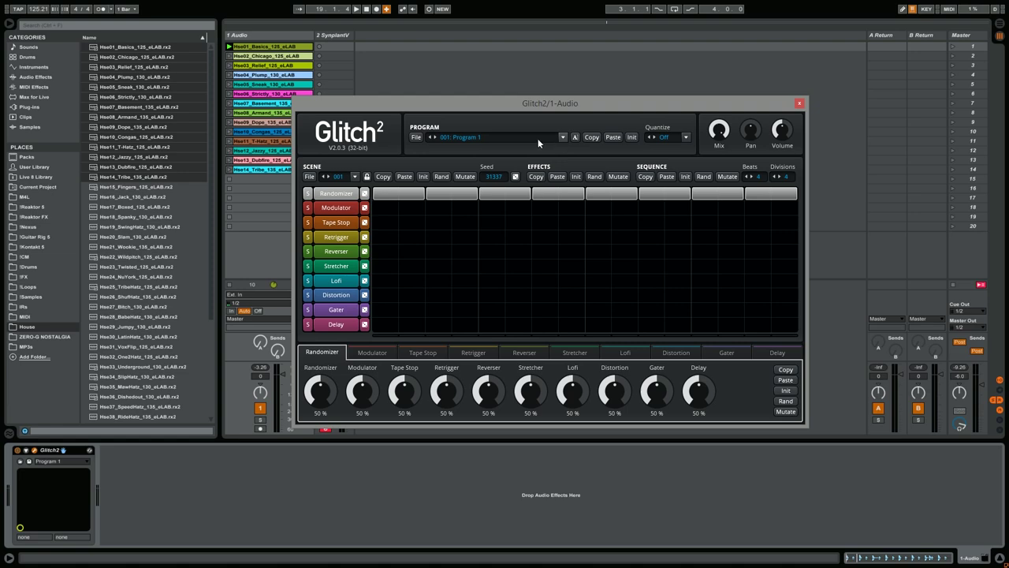
Load the preset bank Glitch2 A GJ.fxb into the audio track's Glitch2 and move its window off the clips
click(20, 461)
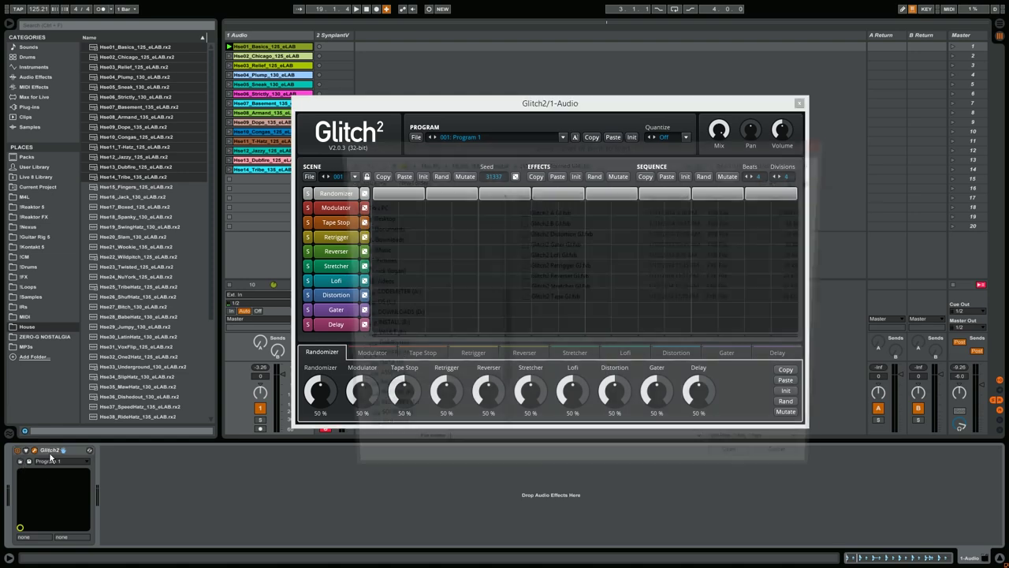
click(574, 213)
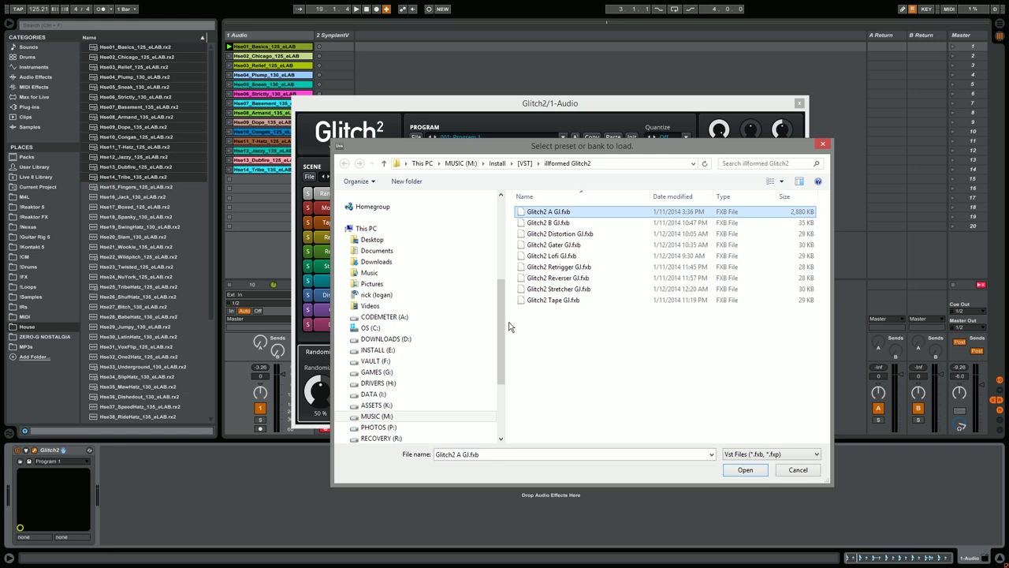
drag(503, 324, 431, 331)
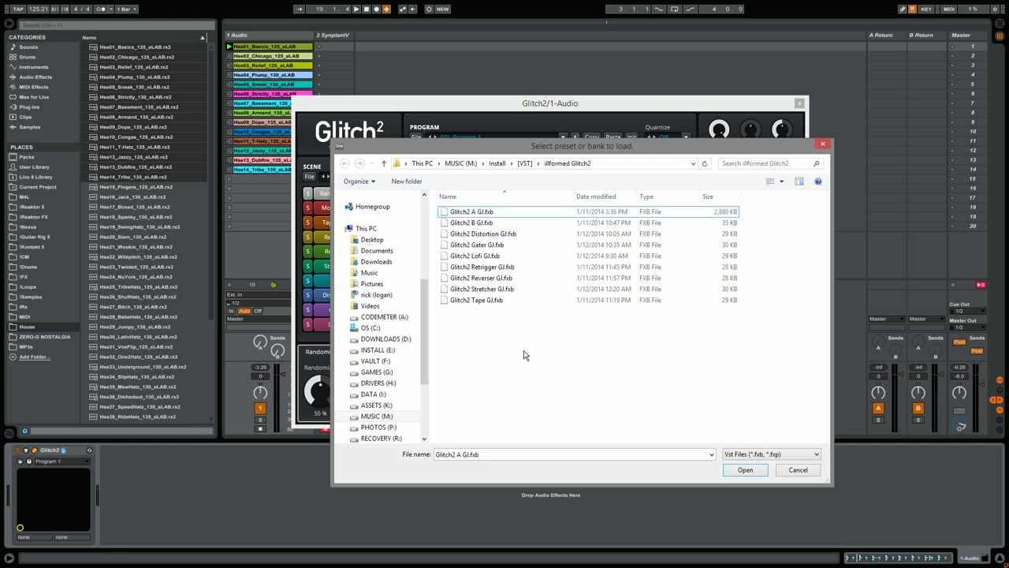
click(509, 214)
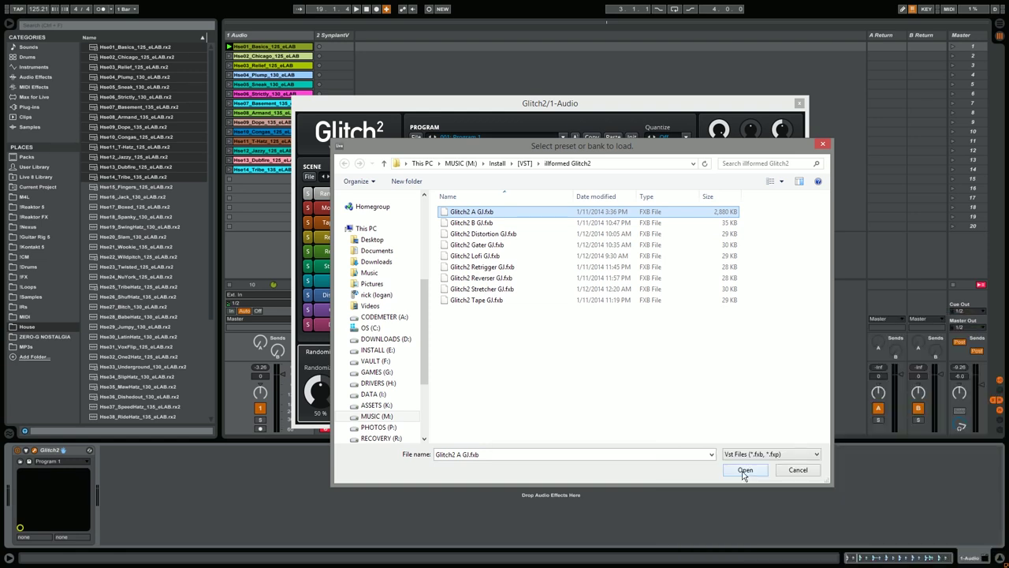
click(744, 472)
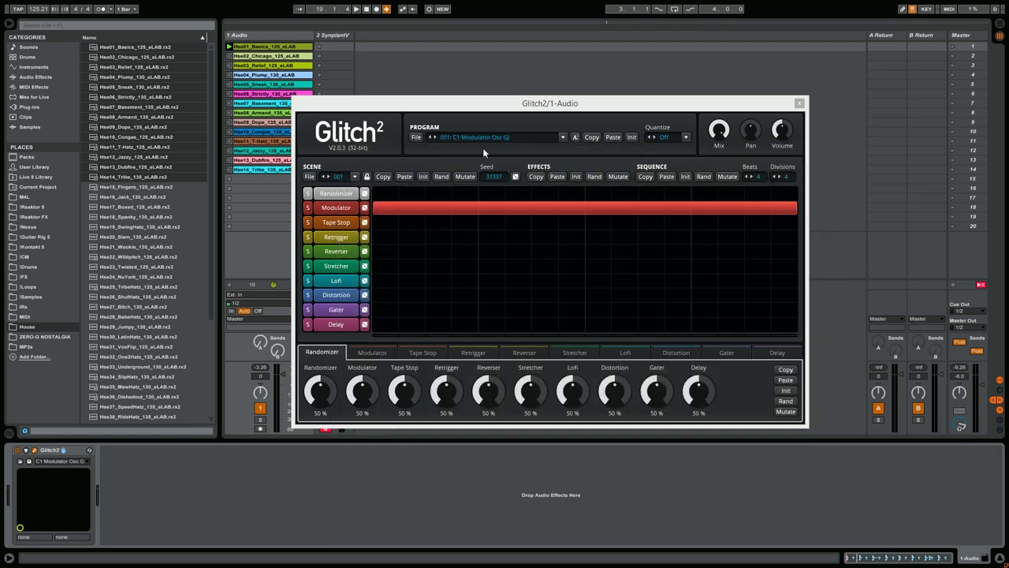
drag(506, 105, 571, 97)
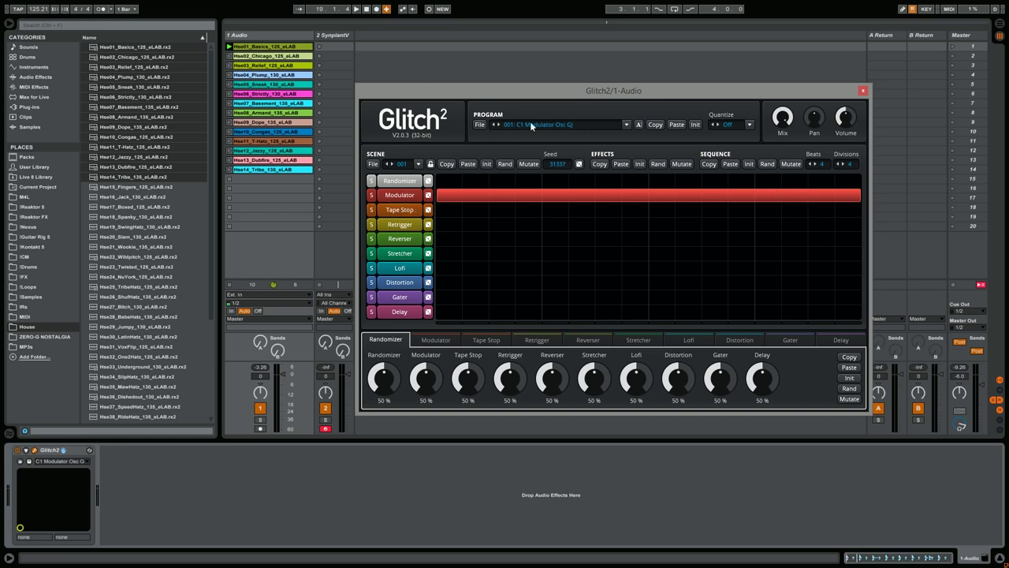
Examine the settings of Glitch2's effect modules from Modulator through Delay, ending on the Modulator settings
click(417, 199)
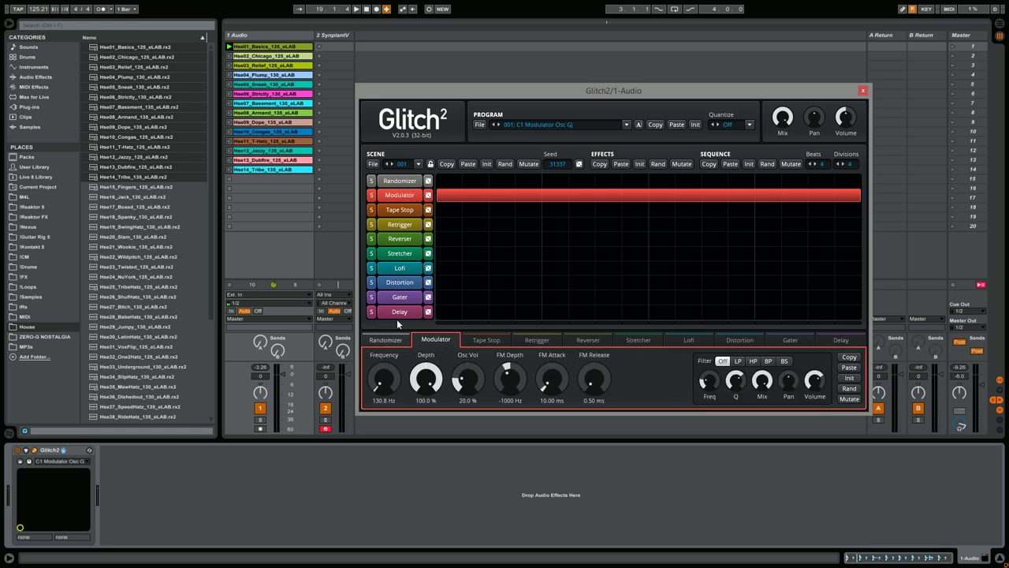
click(400, 209)
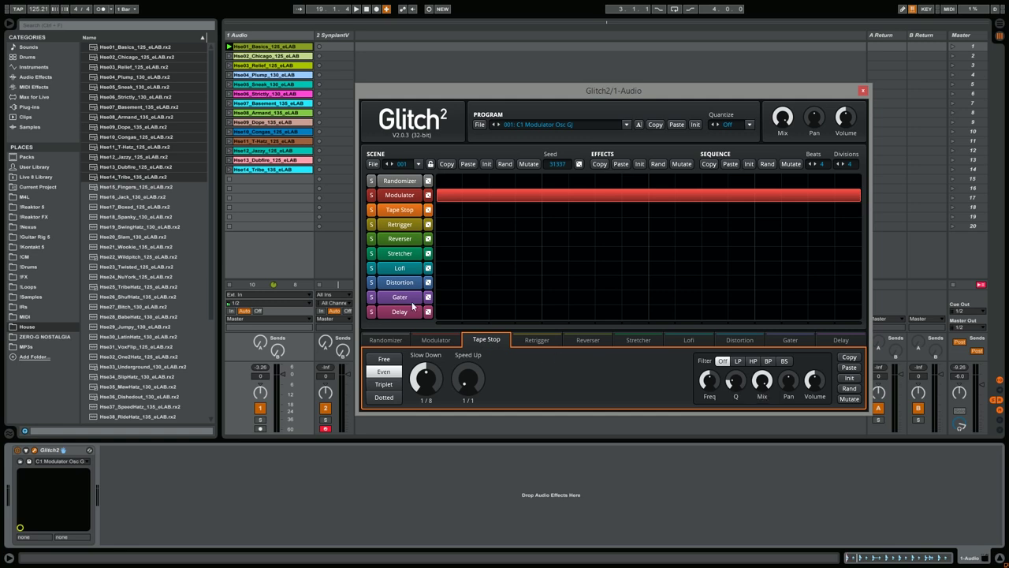
click(411, 226)
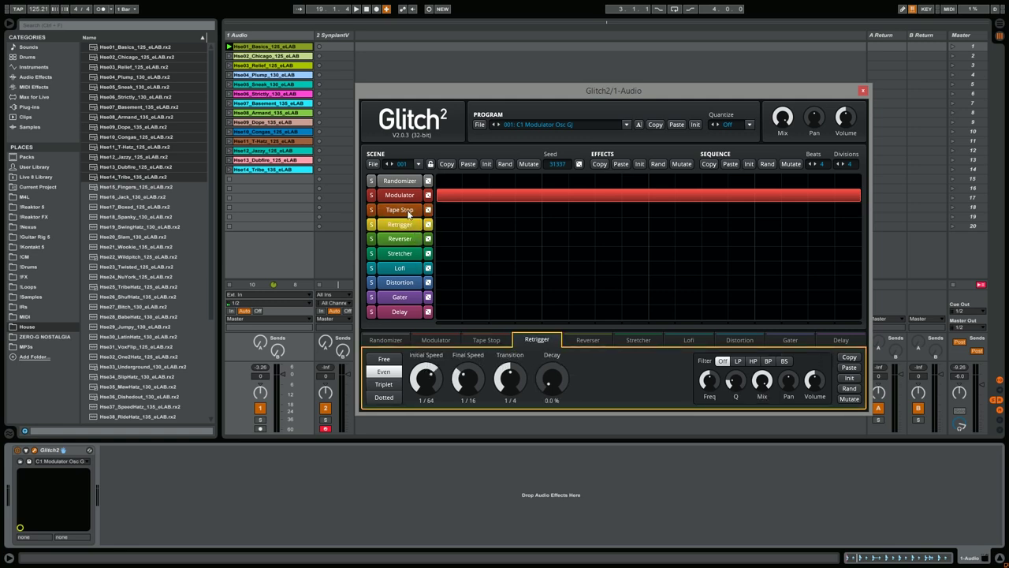
click(402, 198)
click(405, 213)
click(400, 224)
click(400, 253)
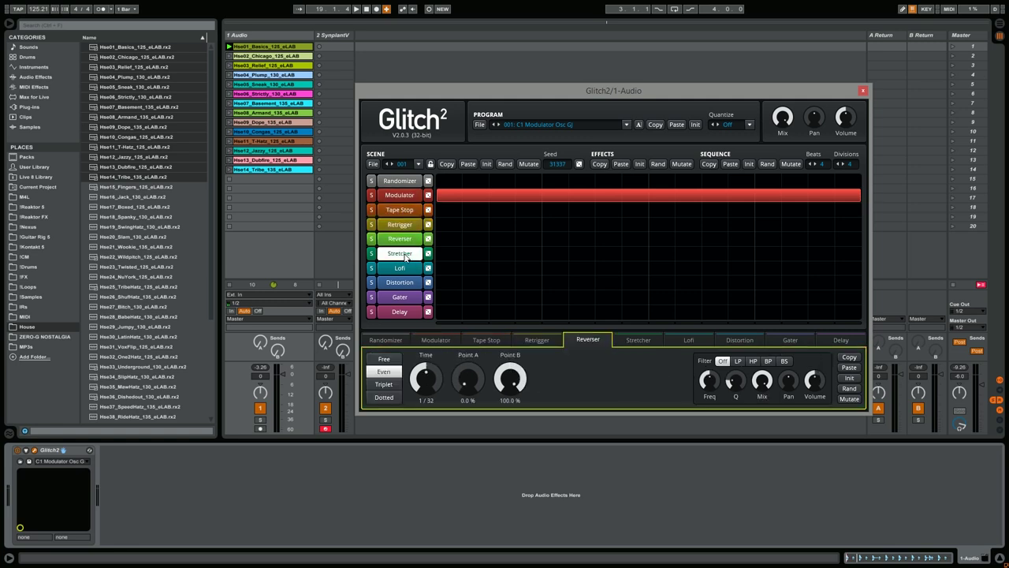
click(400, 267)
click(400, 281)
click(400, 297)
click(400, 312)
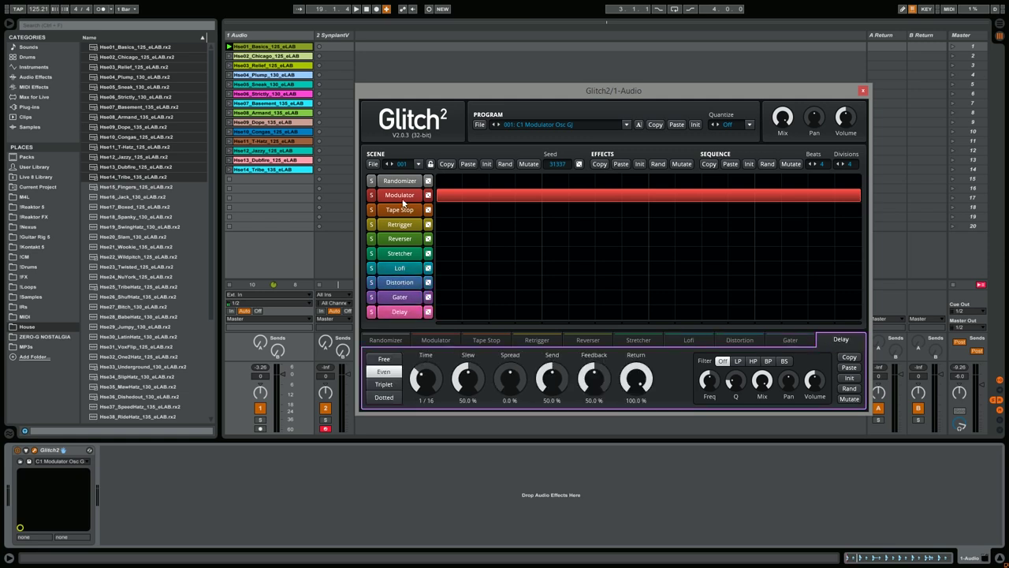
click(400, 195)
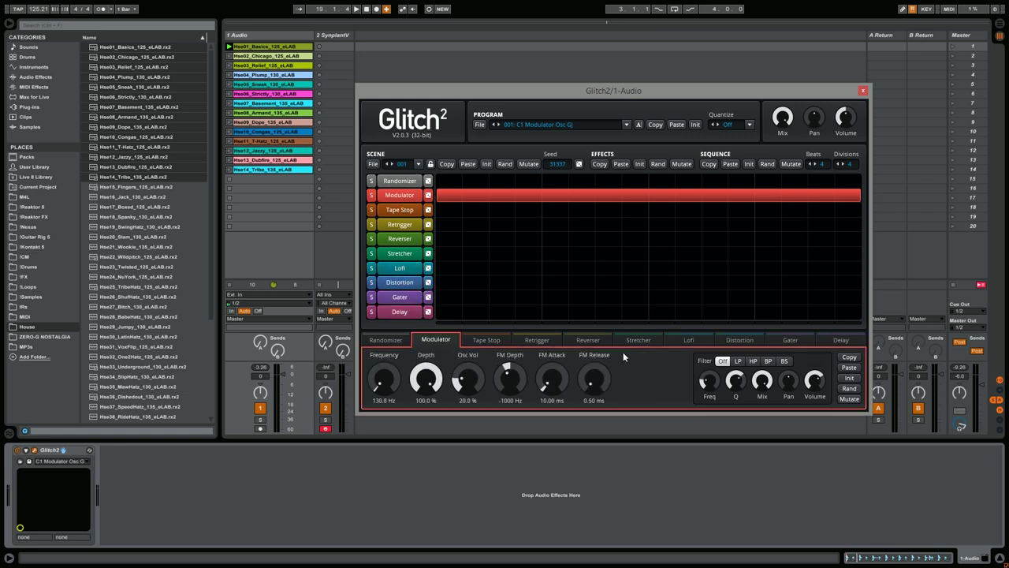
drag(640, 97, 601, 117)
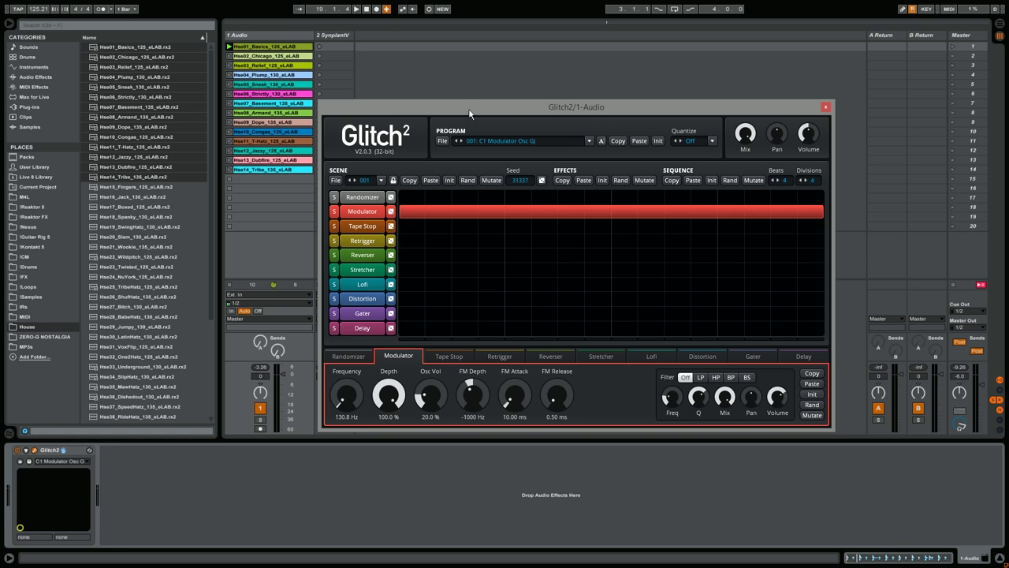
drag(470, 111, 469, 111)
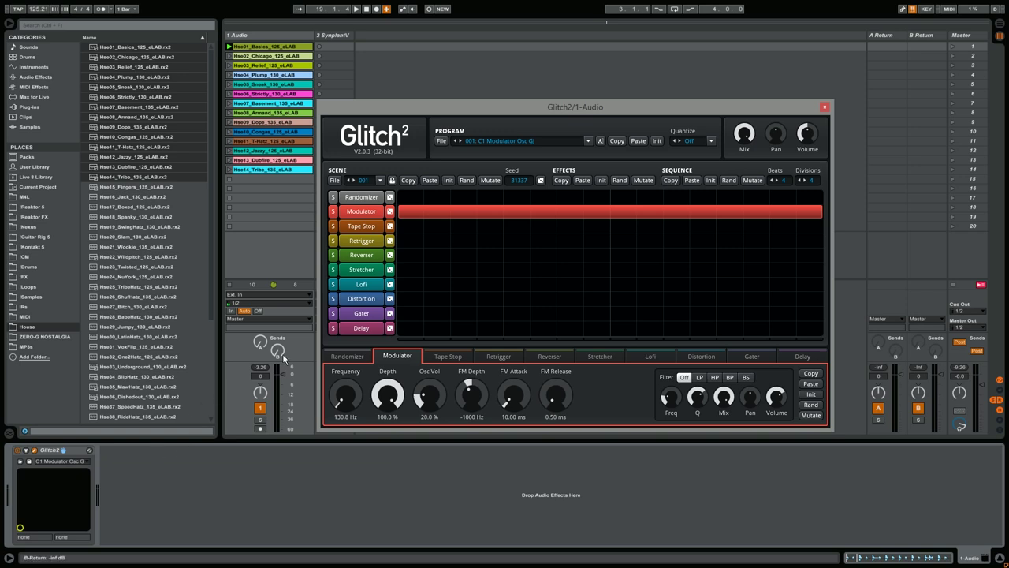
click(261, 389)
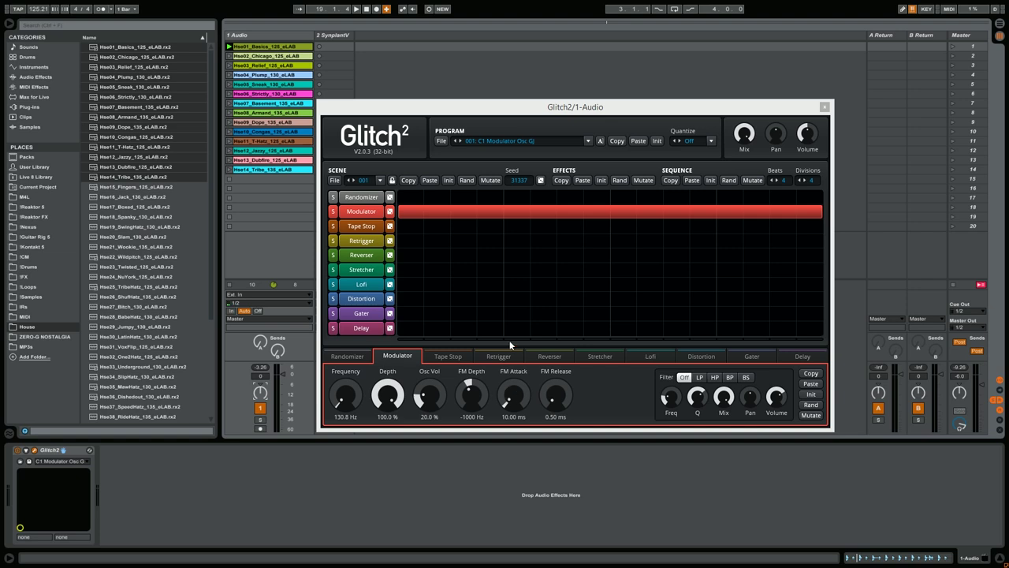
click(377, 213)
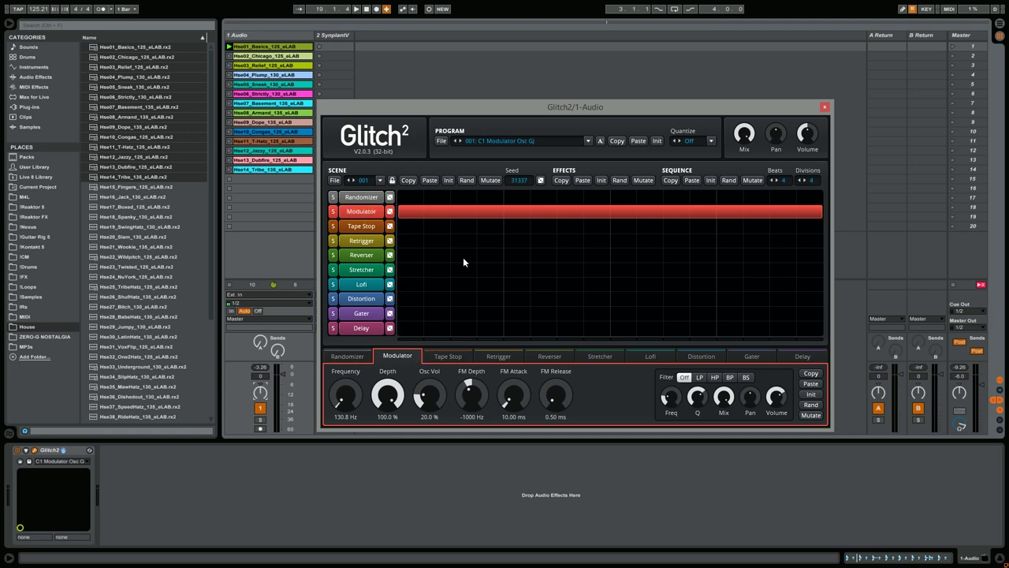
Move the Glitch2 window off the Synplant track, then view that track's SynplantVST plug-in and close its window
click(509, 112)
drag(509, 111, 570, 109)
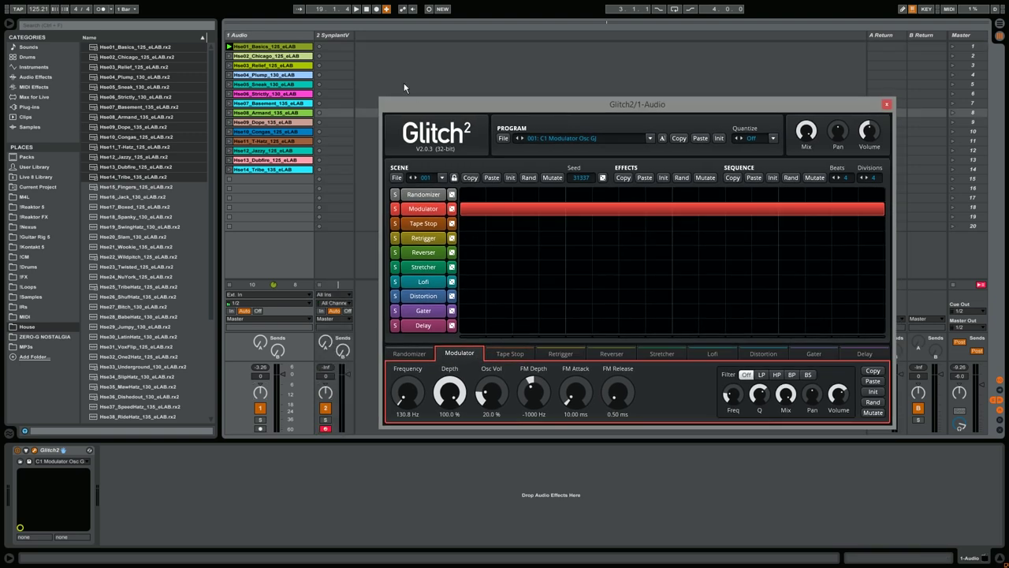
right_click(400, 80)
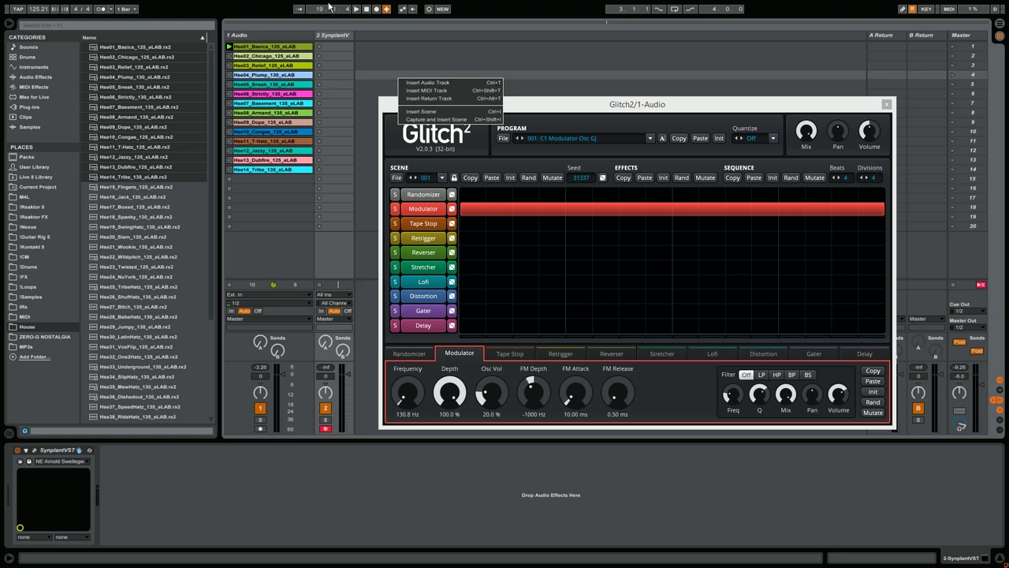
click(334, 41)
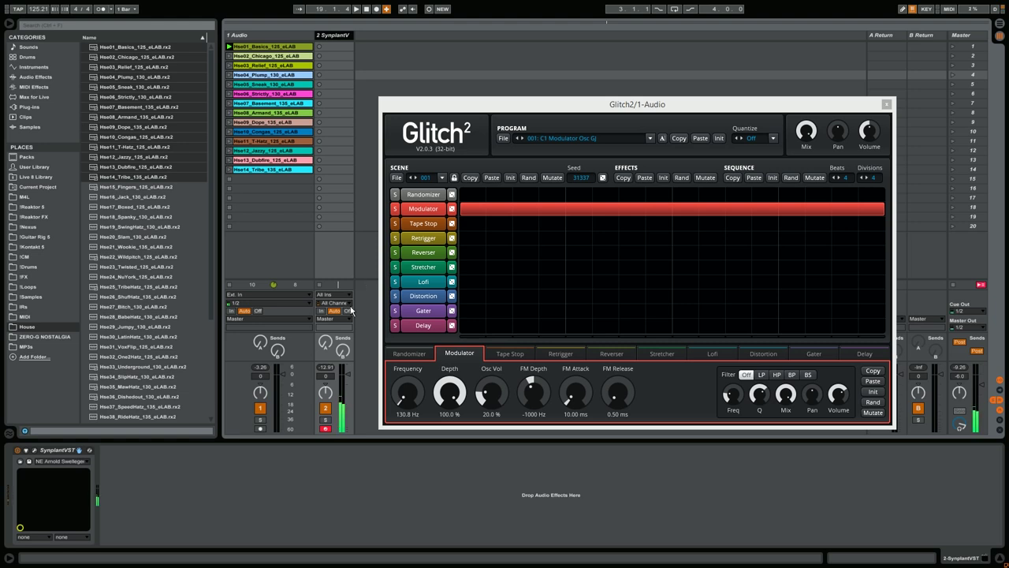
click(35, 451)
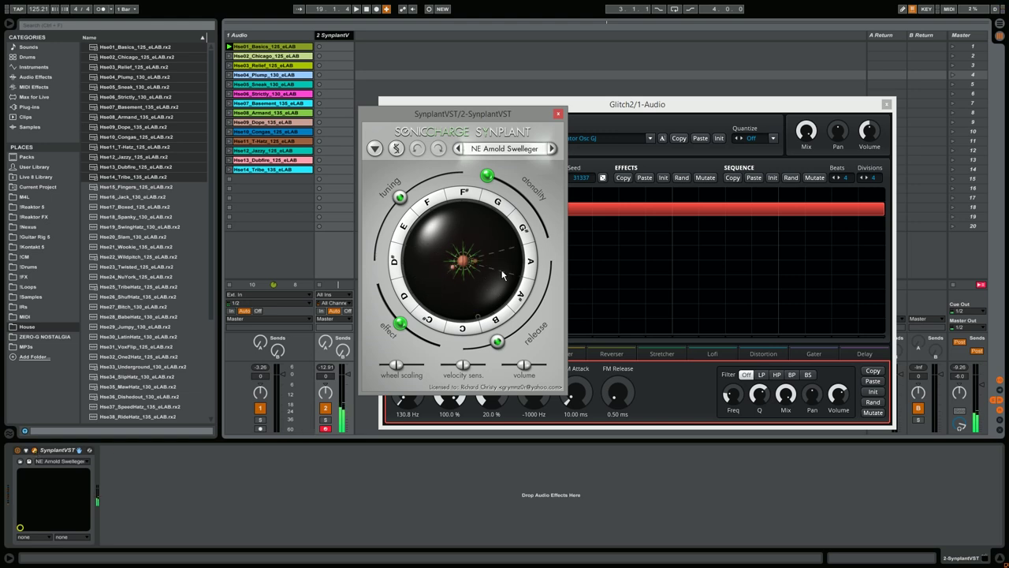
click(557, 116)
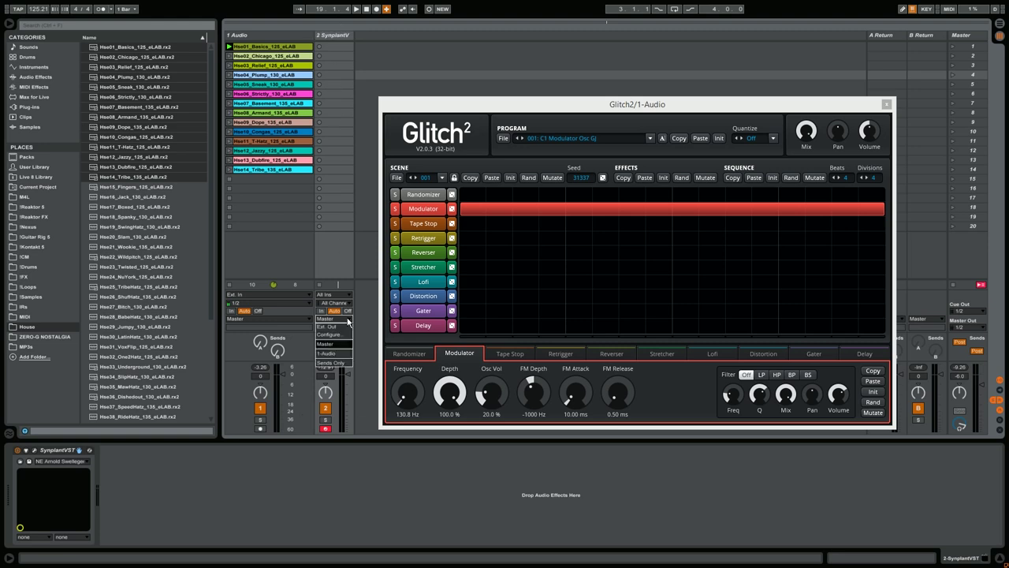
Insert a new MIDI track beside the Synplant track and move the Glitch2 window off it
right_click(374, 64)
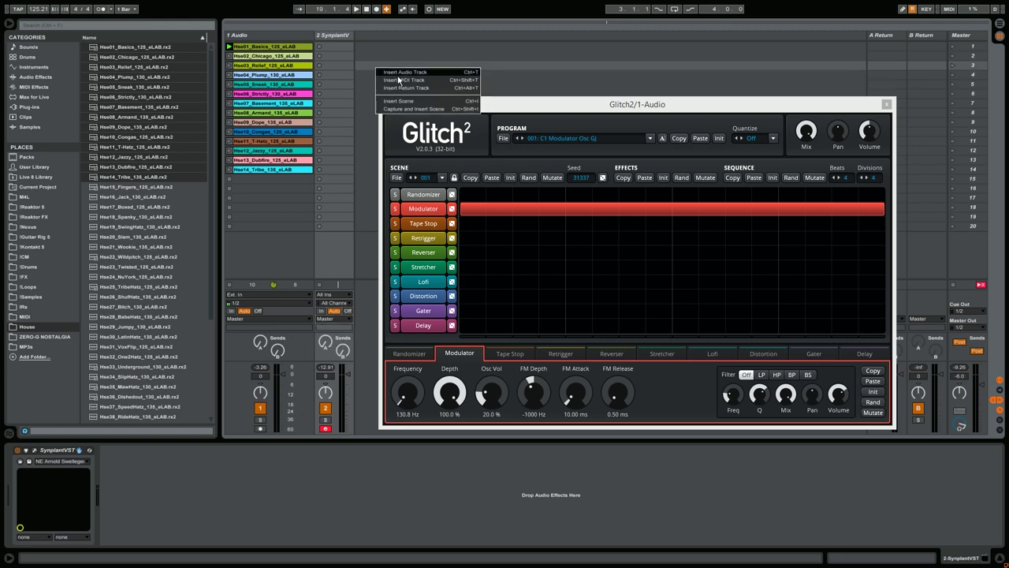
click(396, 81)
drag(413, 105, 484, 102)
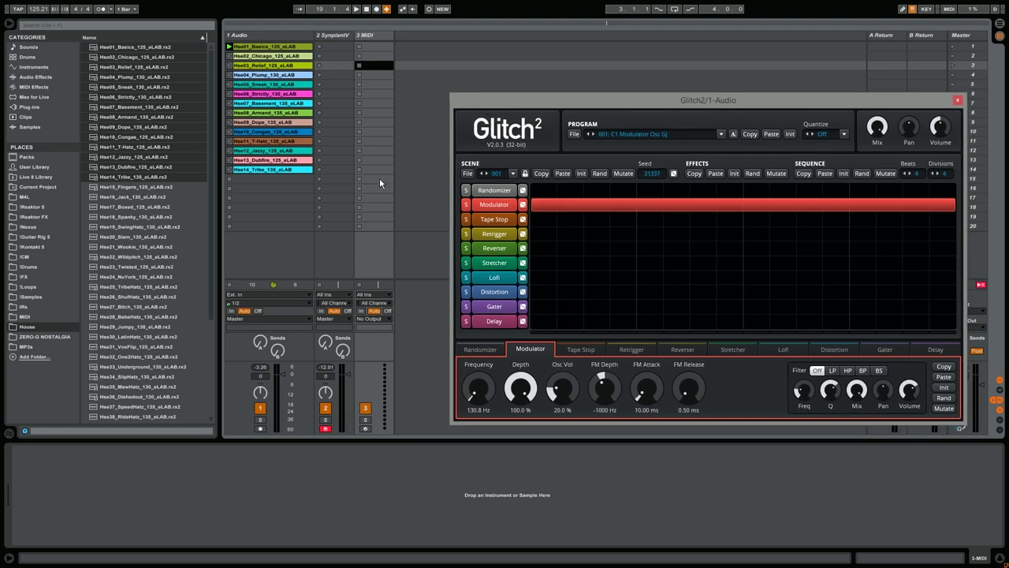
drag(563, 103, 525, 92)
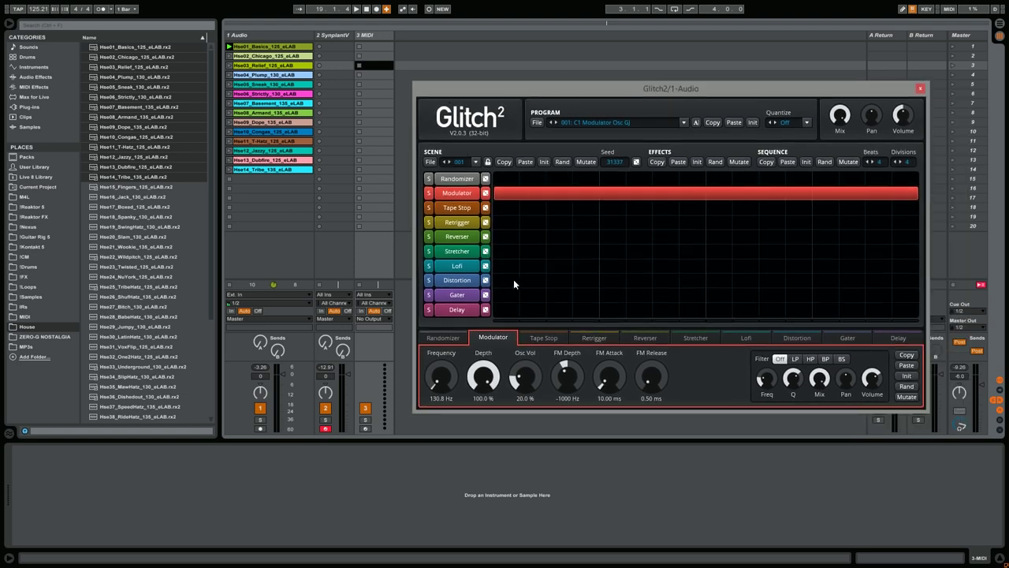
Route the new MIDI track's output to 1-Audio, feeding Glitch2, and arm the track for recording
click(387, 303)
click(386, 304)
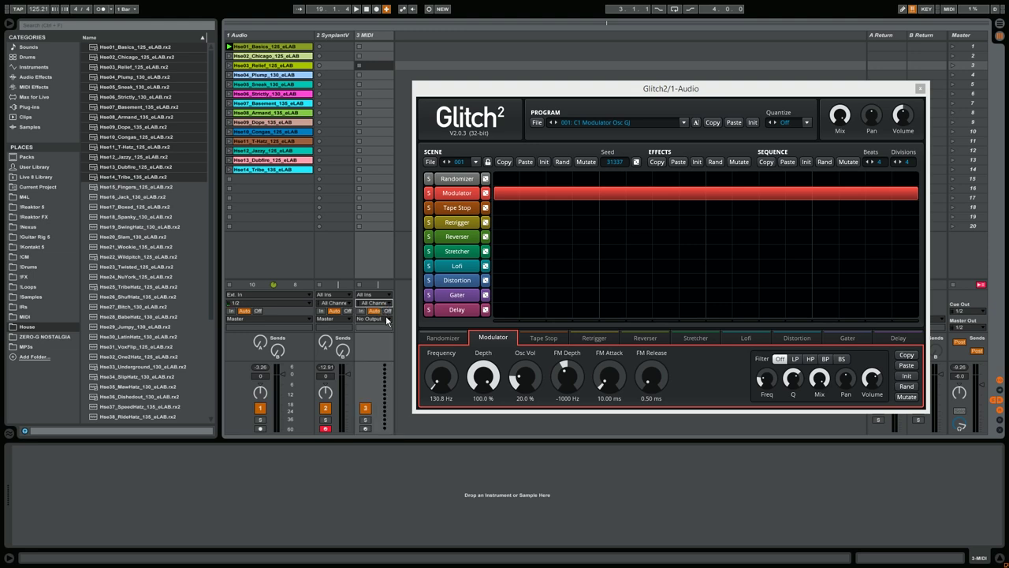
click(385, 318)
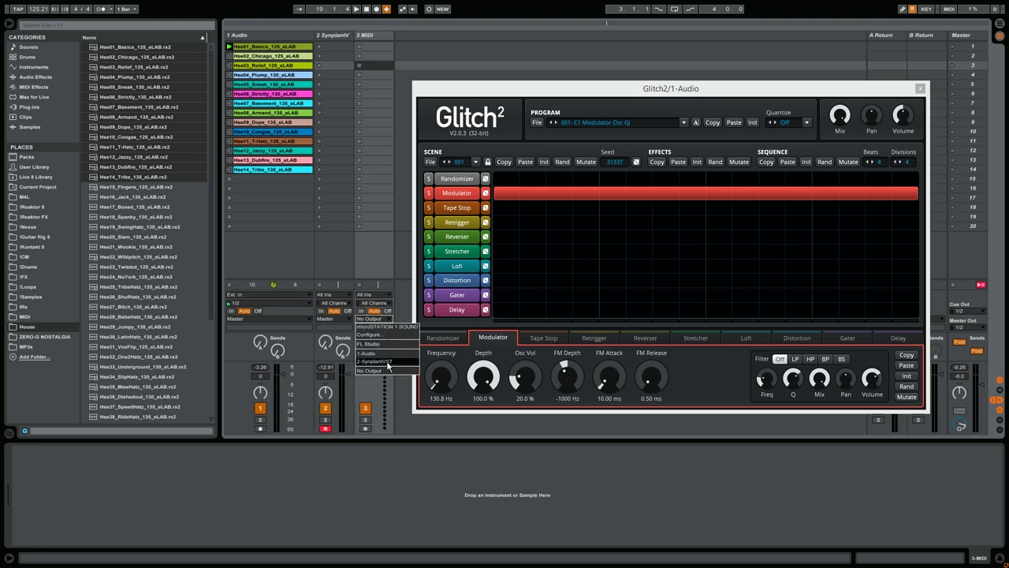
click(384, 354)
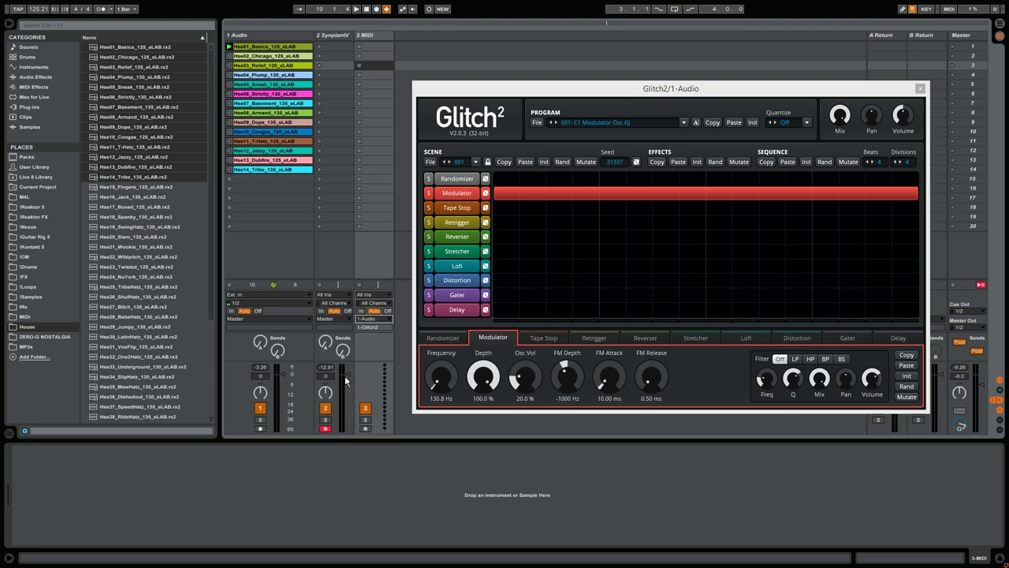
click(365, 428)
Switch between Glitch2 scenes with MIDI notes and look through the scene list, comparing scenes 001, 025 and 037
key(a)
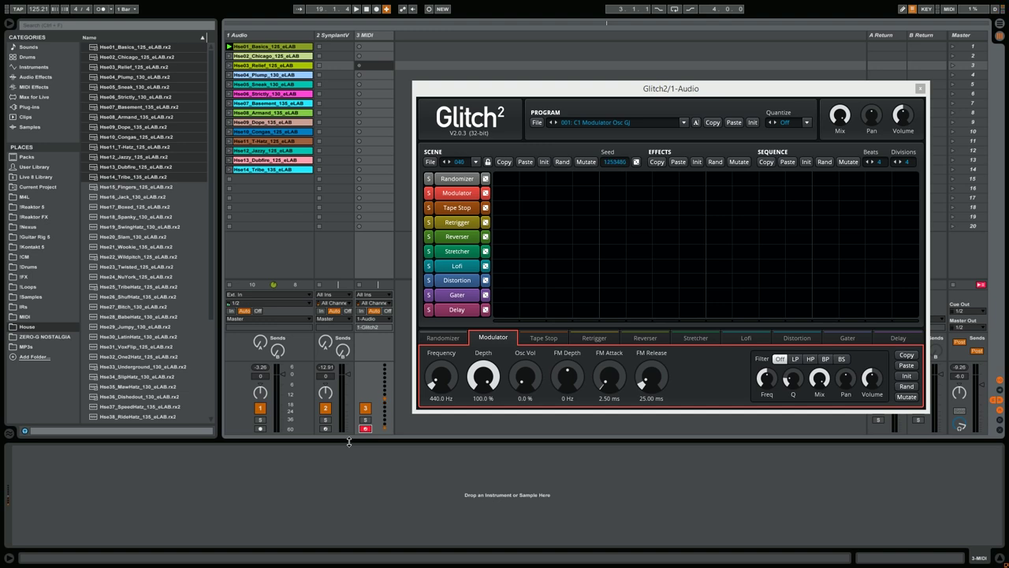
key(w)
key(a)
click(475, 163)
scroll(462, 236, up, 10)
click(463, 177)
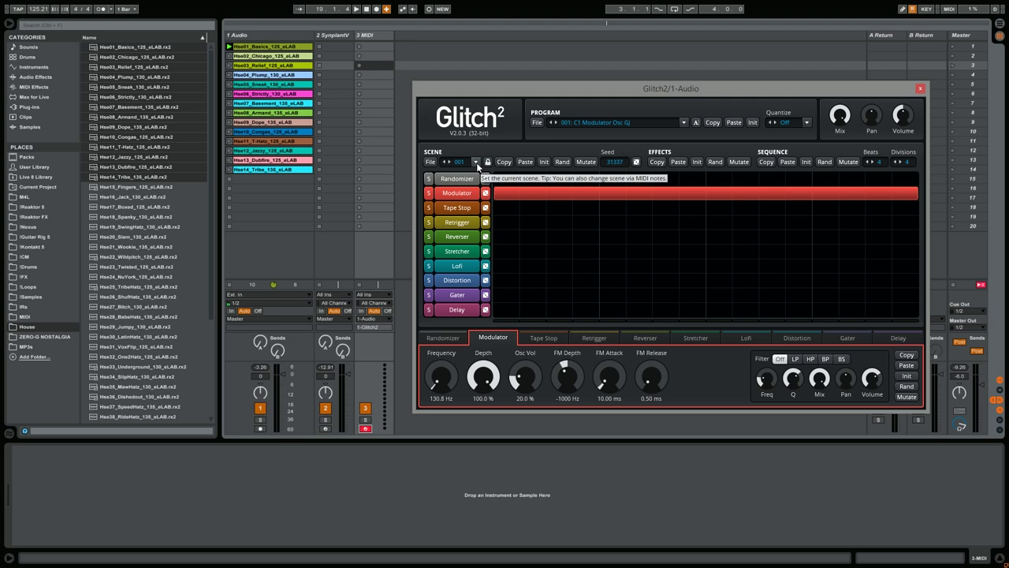
scroll(476, 162, down, 20)
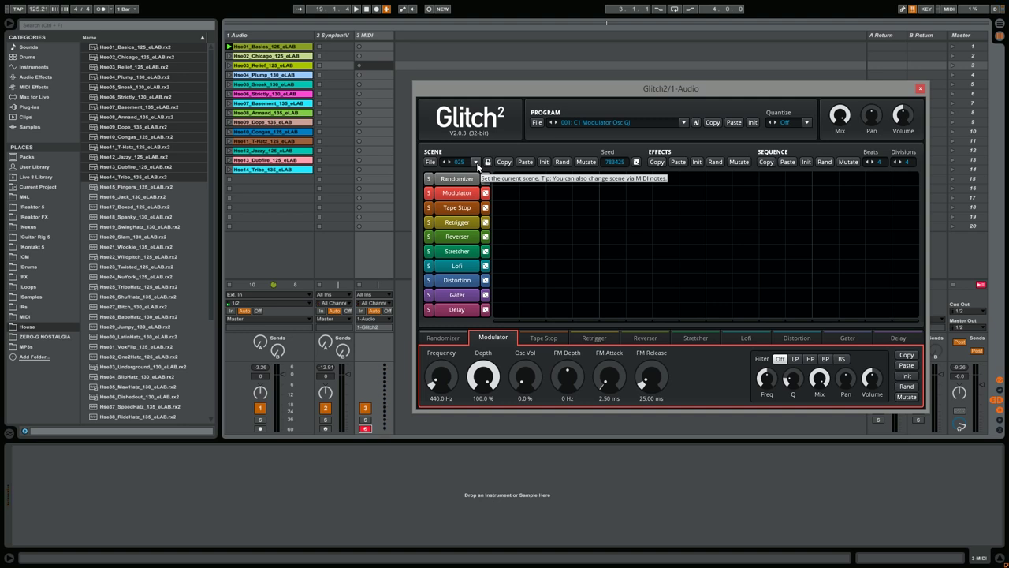
scroll(477, 165, down, 12)
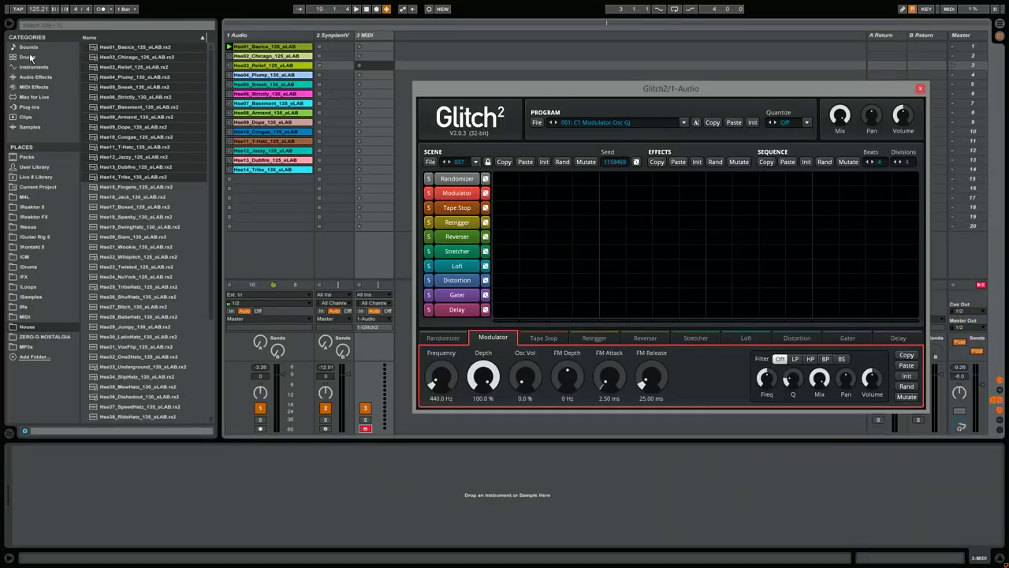
Add the + 24.adv preset of the Pitch MIDI effect to the MIDI track and set its pitch to -36 st
click(40, 88)
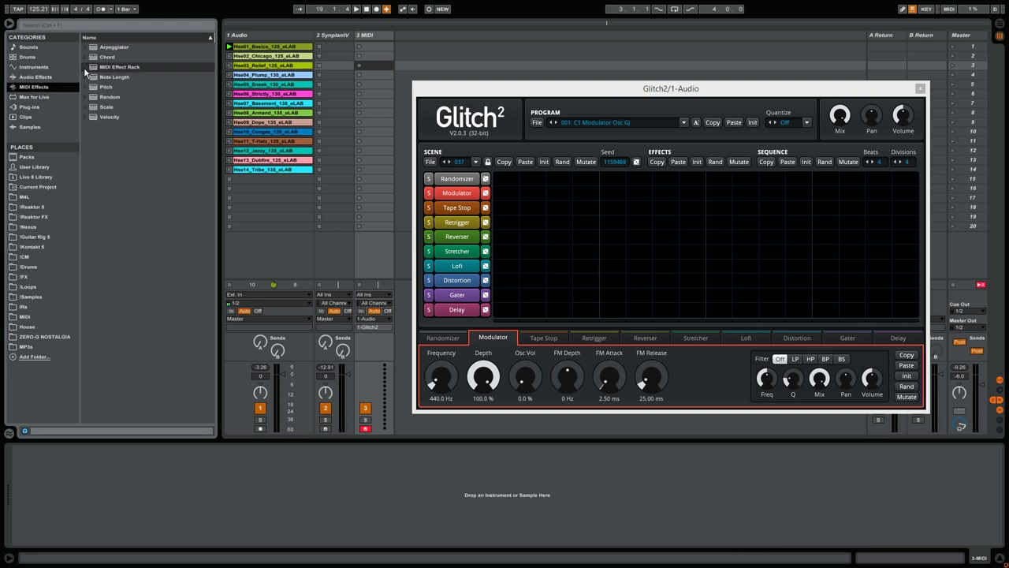
click(86, 87)
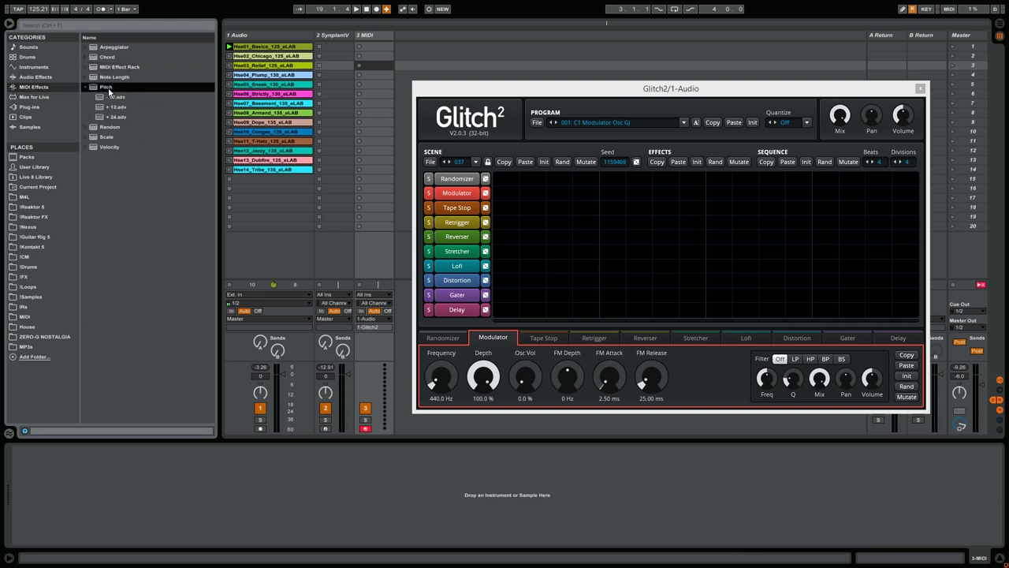
drag(103, 116, 104, 495)
drag(42, 477, 42, 536)
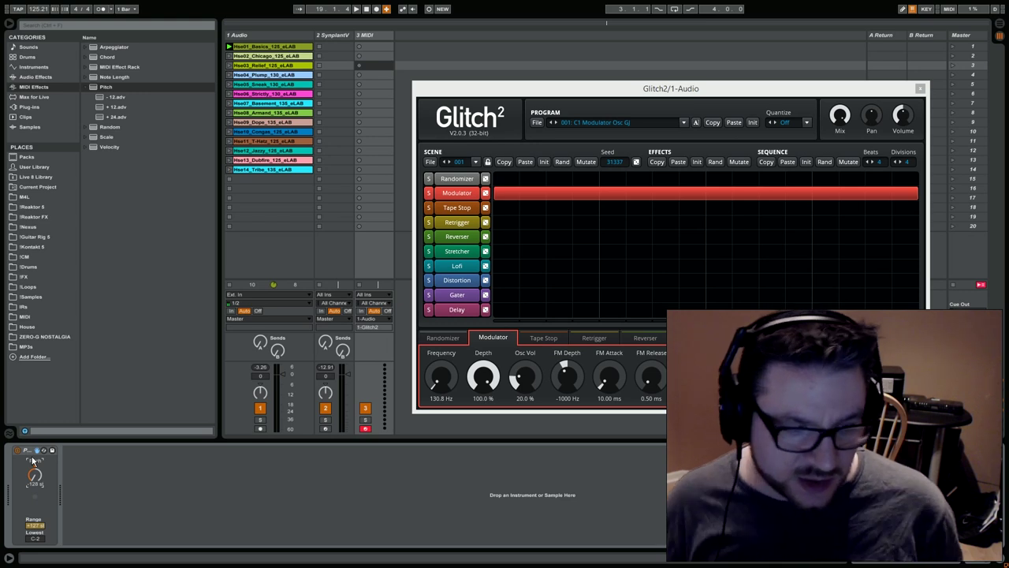
drag(35, 473, 36, 471)
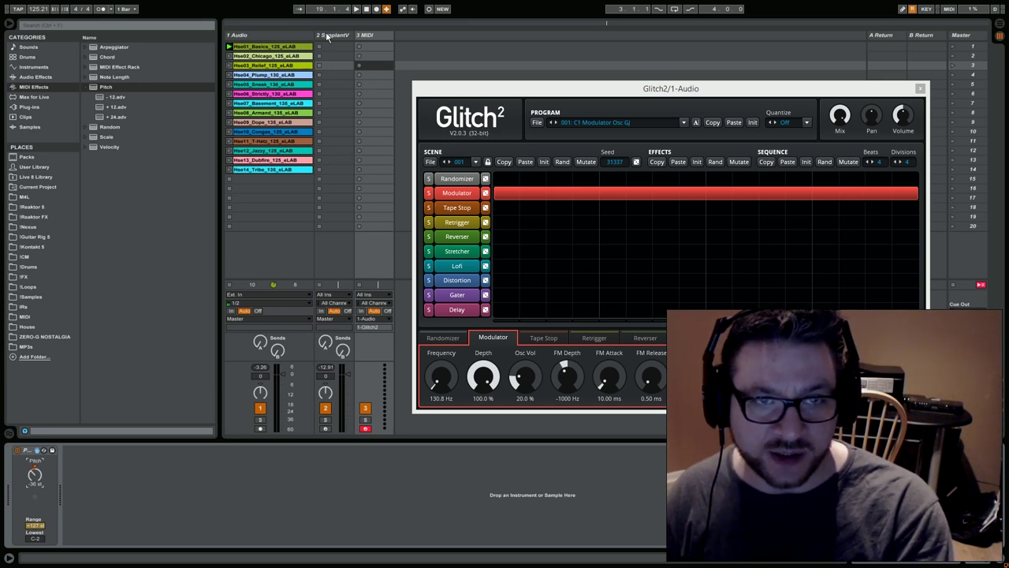
During loop playback, copy Glitch2 scene 001 into scene 013, pasting it again after trying a Modulator Depth of 36.8 %
click(357, 10)
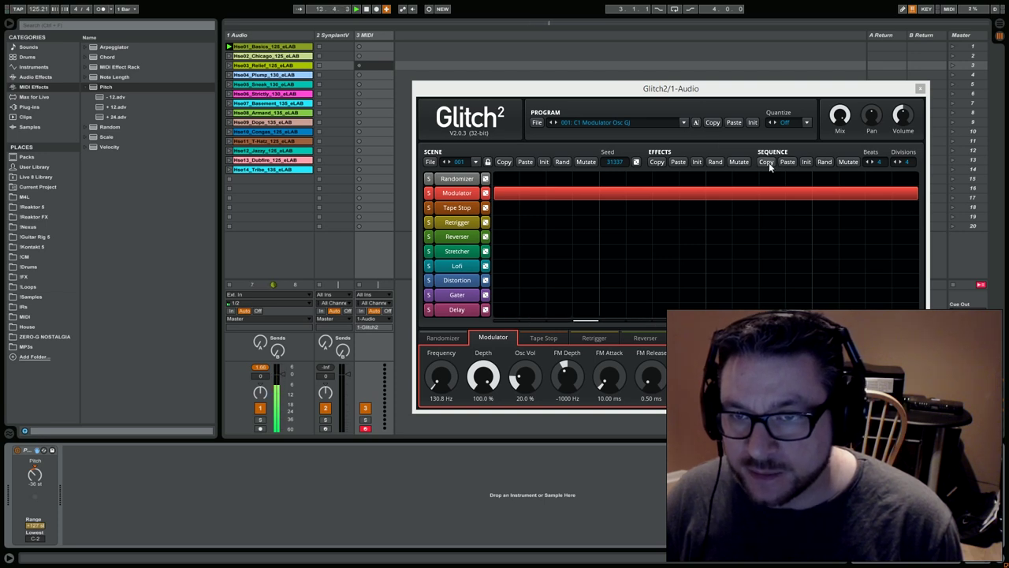
click(713, 122)
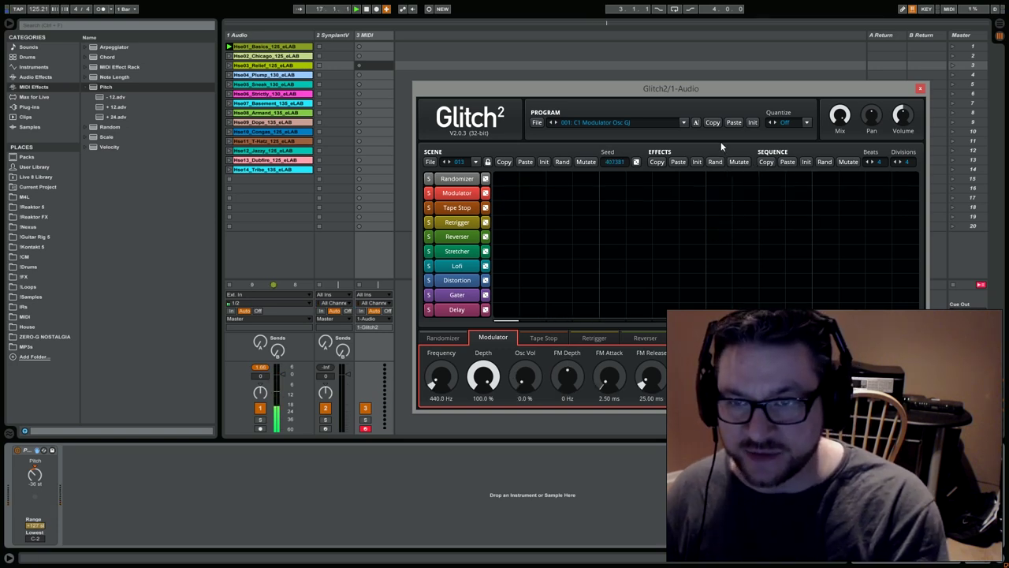
click(734, 123)
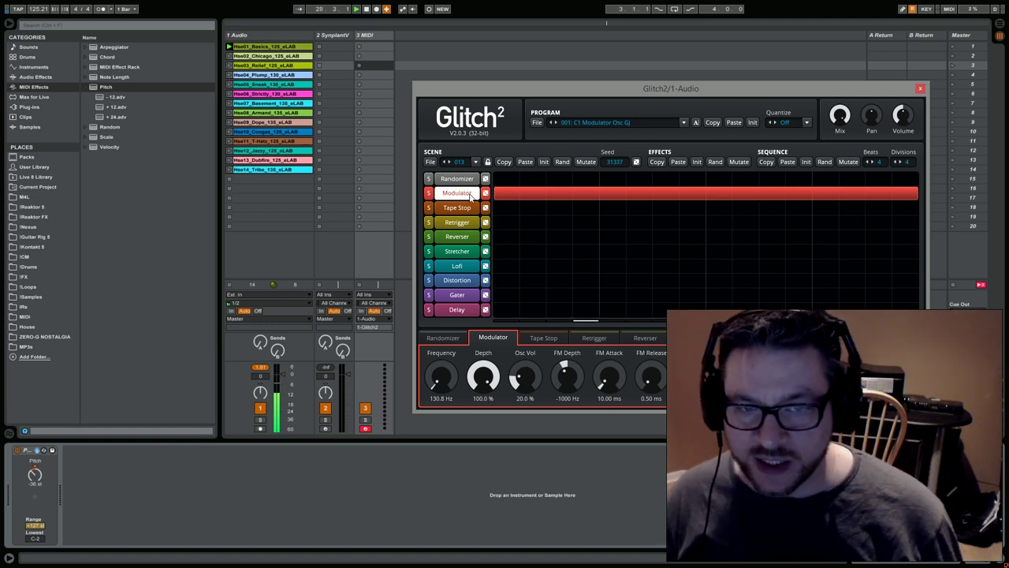
drag(485, 371, 487, 379)
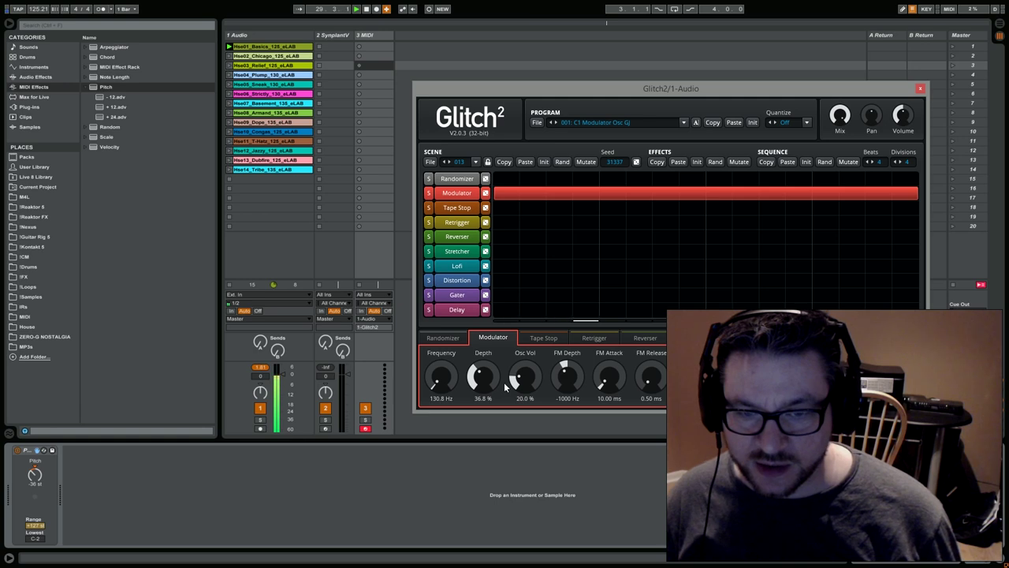
click(526, 163)
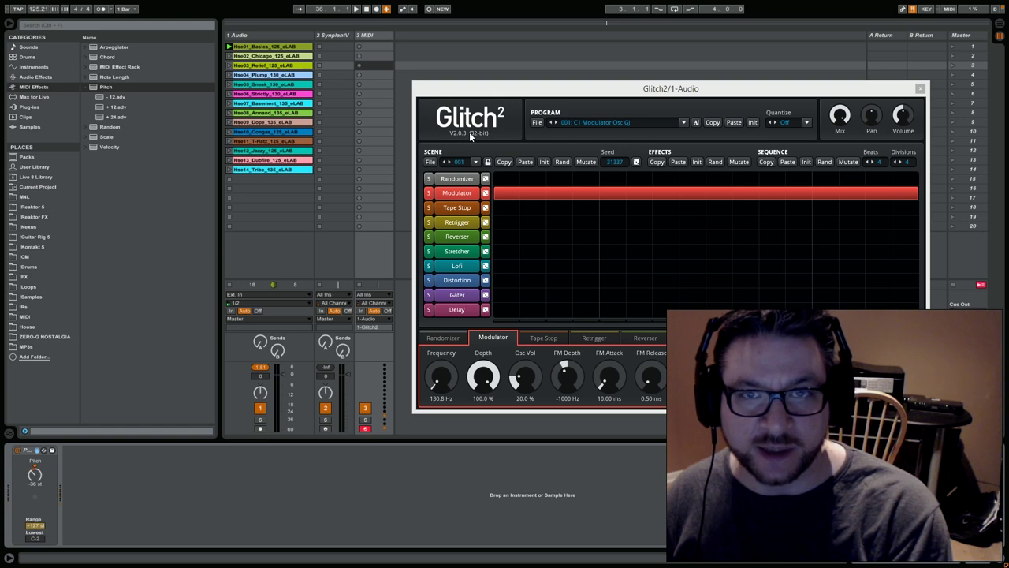
Step through scenes 001, 013 and 025 of the C1 Modulator Osc program to compare their contents
click(465, 163)
click(465, 163)
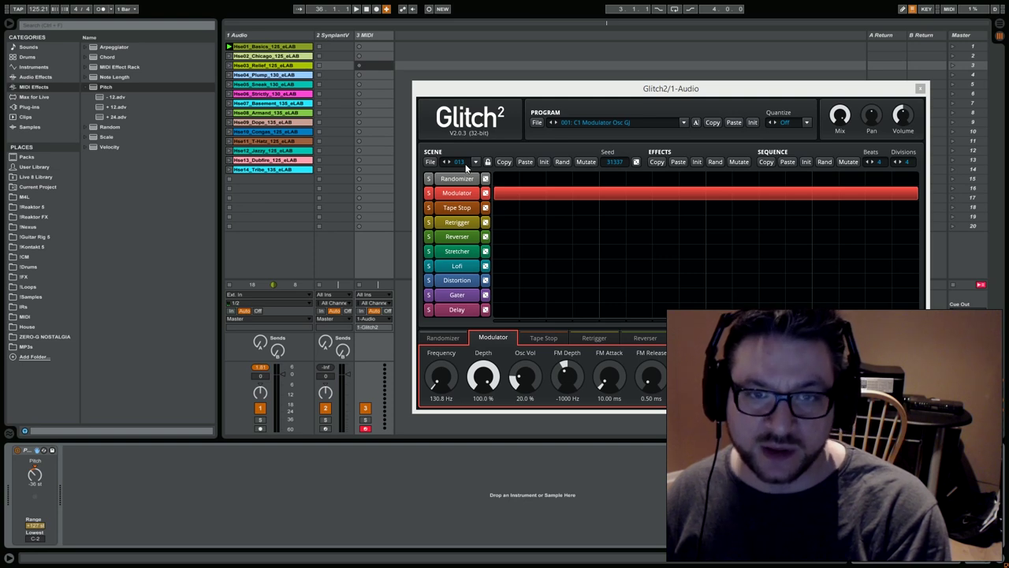
click(465, 168)
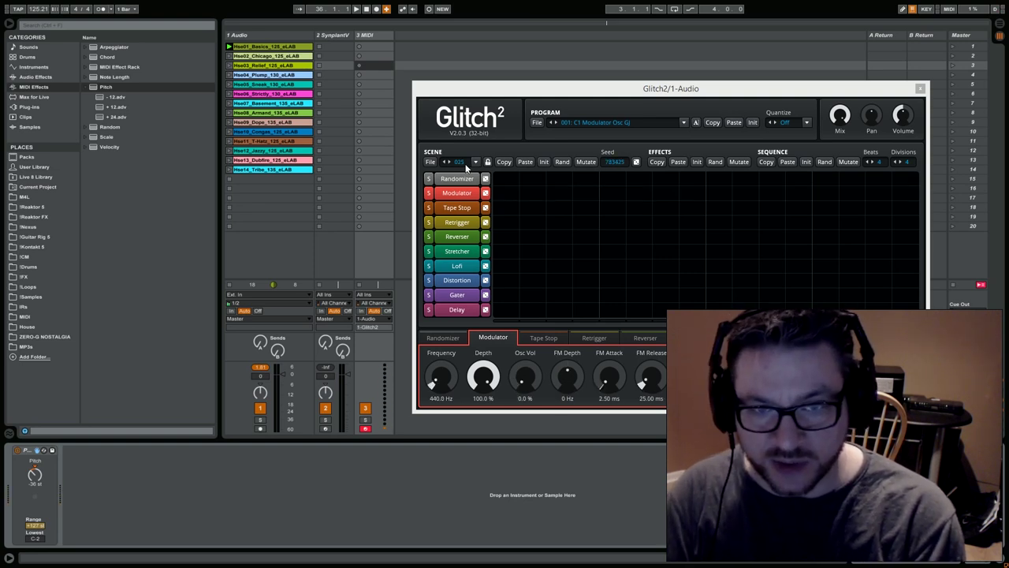
drag(466, 167, 506, 174)
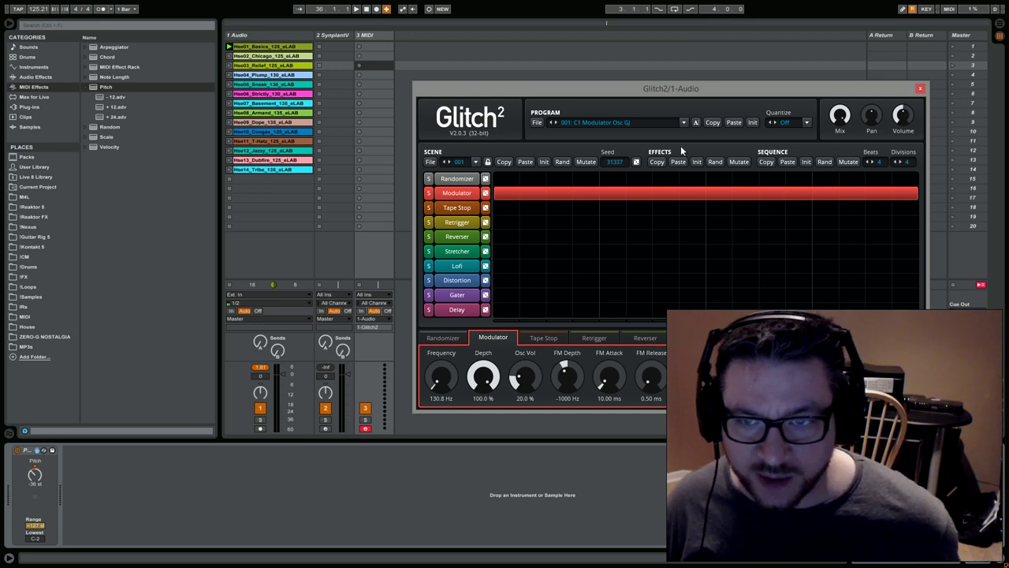
Load Glitch2 program 002: Tuned Modulator GJ
click(684, 123)
click(592, 137)
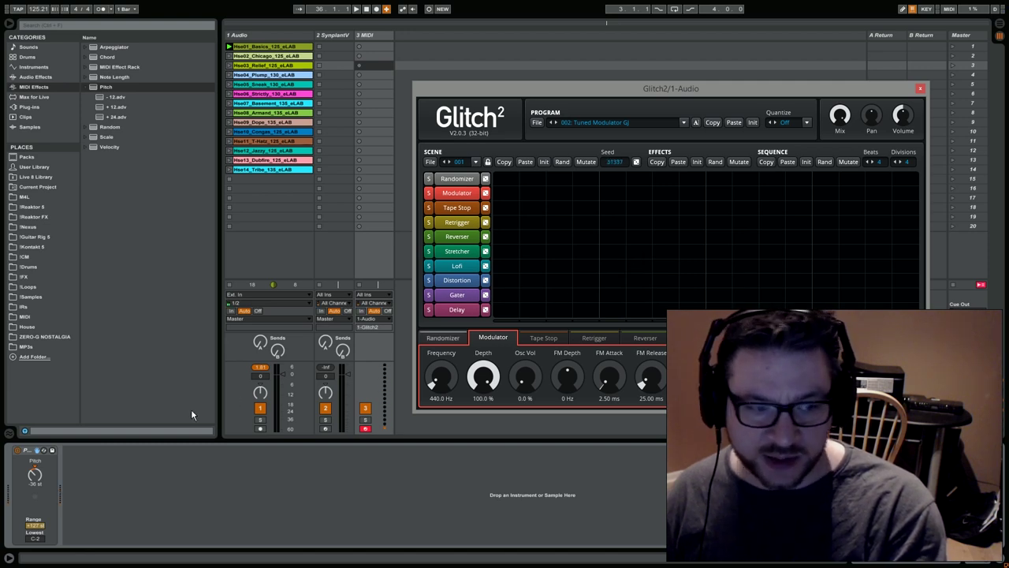
Turn off the MIDI track's Pitch effect and launch the Hse01_Basics_125_eLAB clip
click(18, 451)
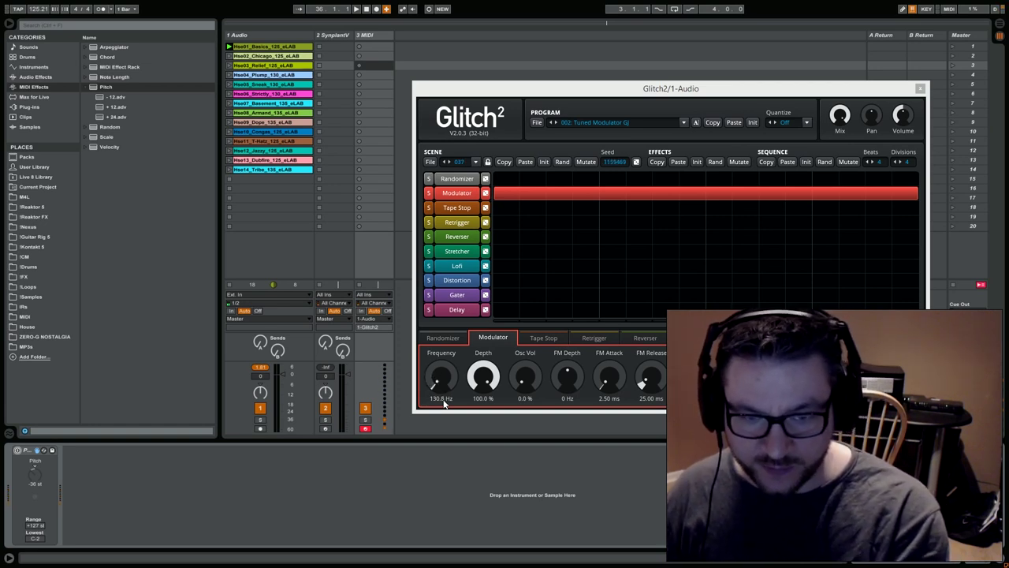
click(229, 47)
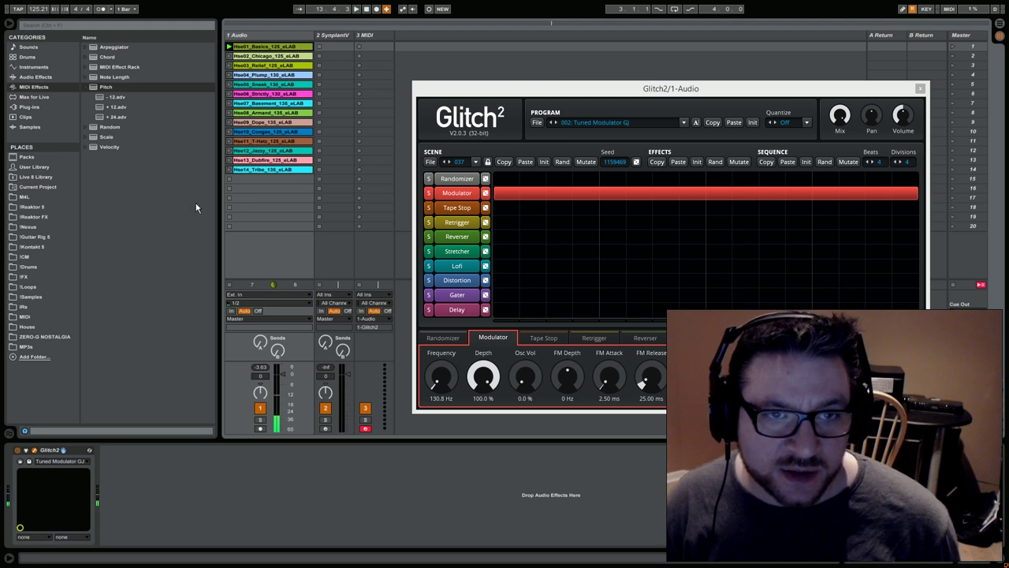
Audition pads in the SF - Dream Pads Light-01 sample folder and add airhover.wav to slot 15 of the audio track
click(33, 287)
click(31, 297)
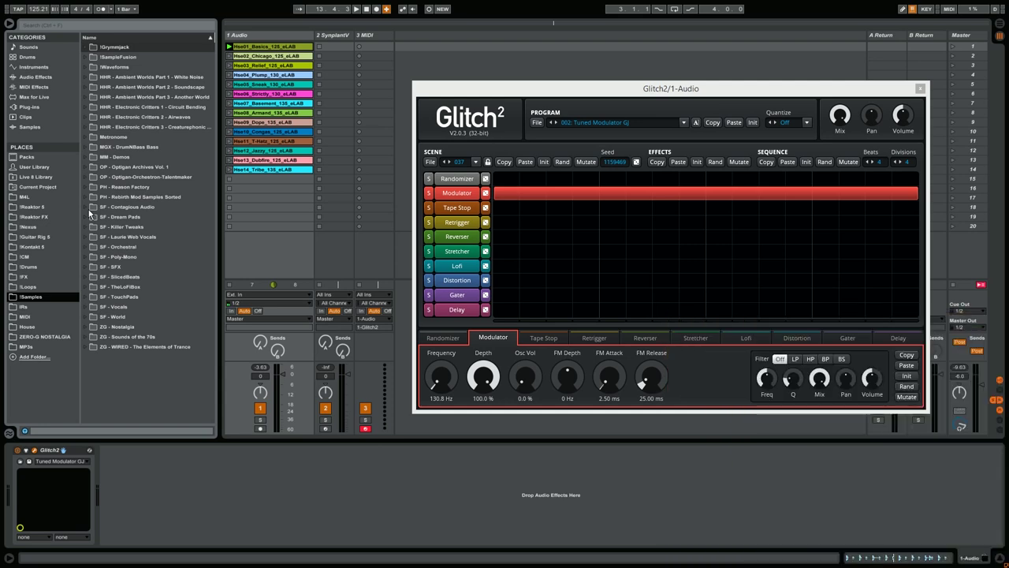
click(88, 217)
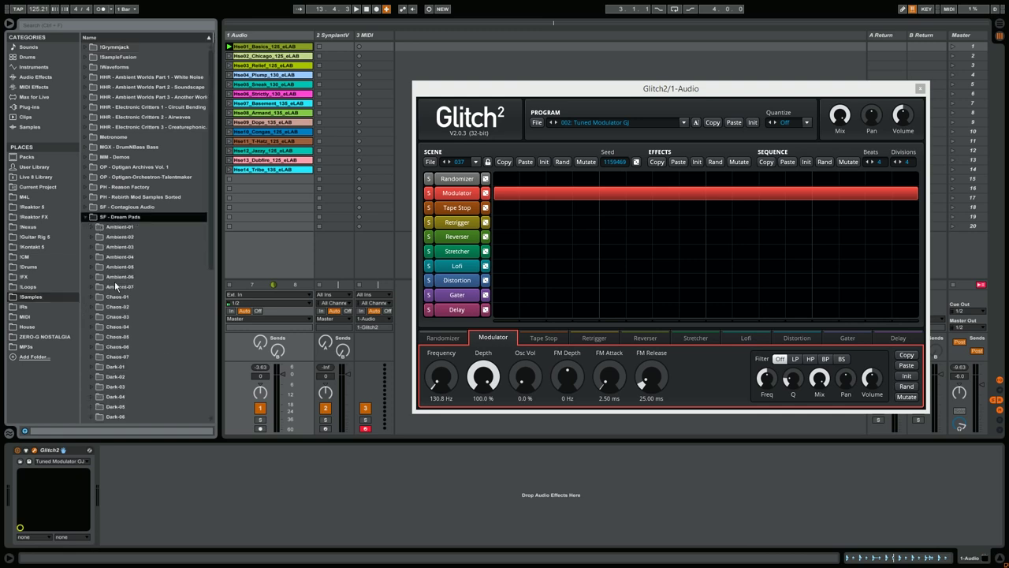
click(92, 277)
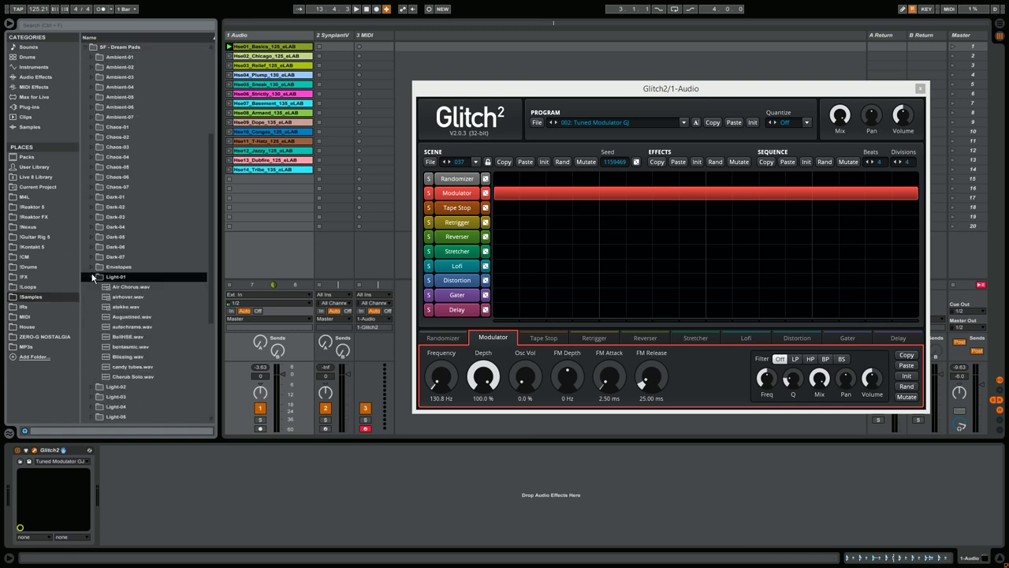
click(136, 287)
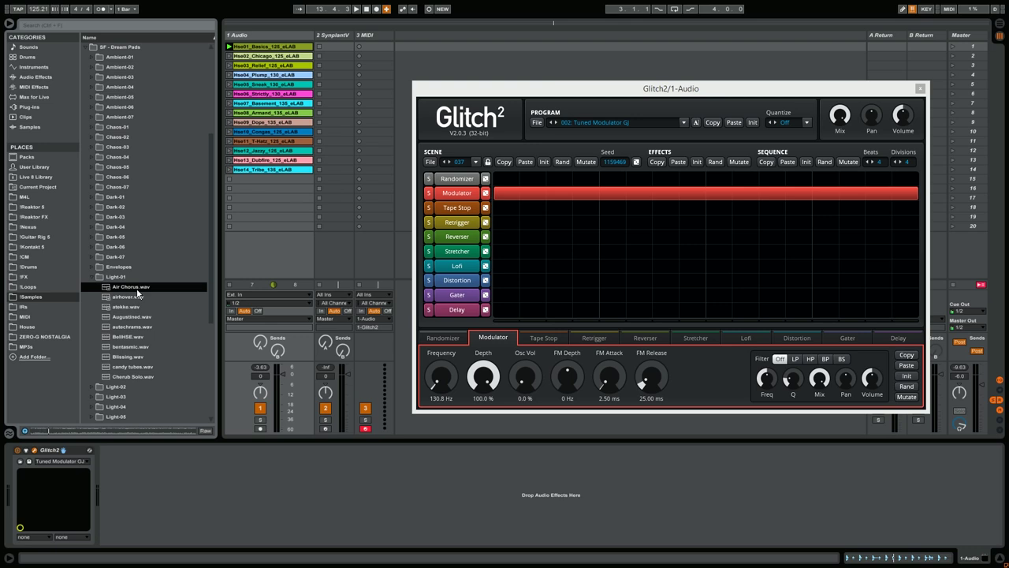
click(140, 297)
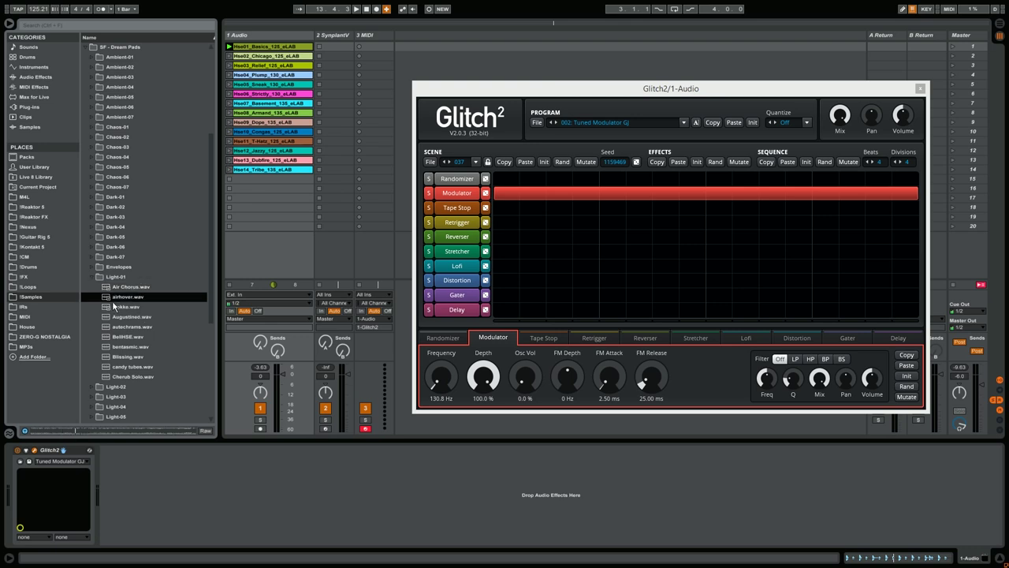
drag(270, 185, 273, 181)
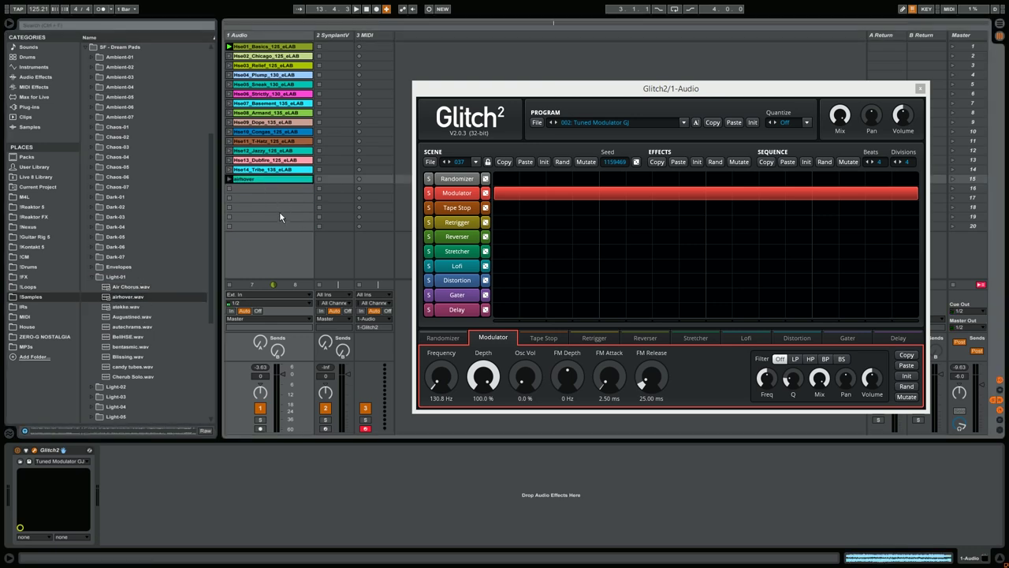
Play the airhover clip through Glitch2 with its sample view open, ending with playback stopped
click(229, 179)
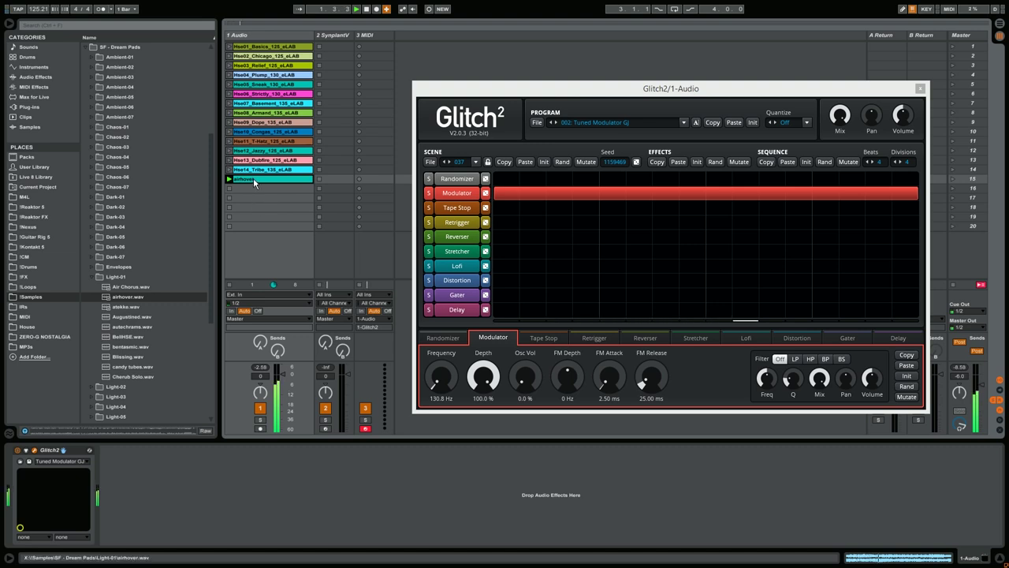
double_click(253, 177)
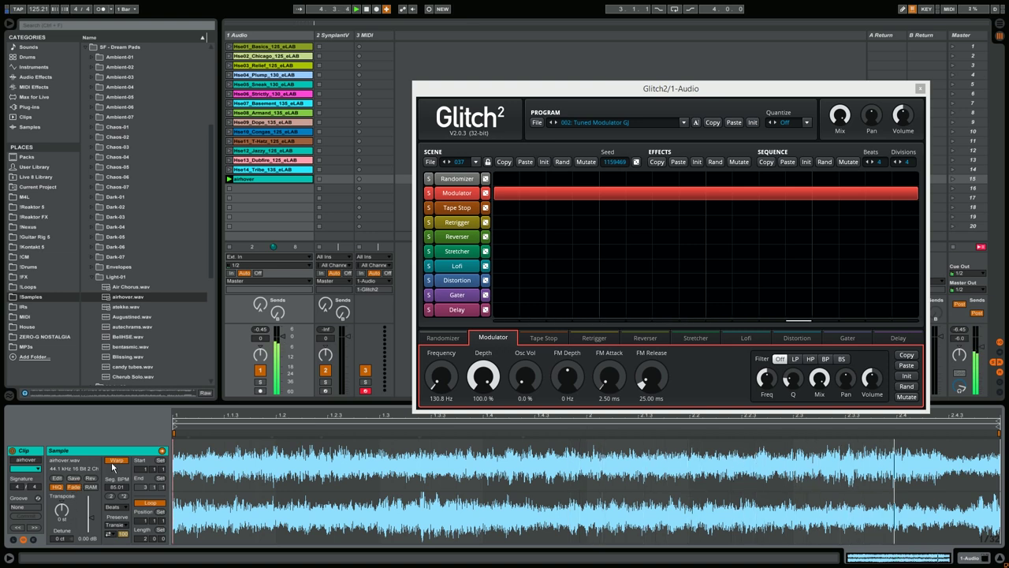
right_click(259, 177)
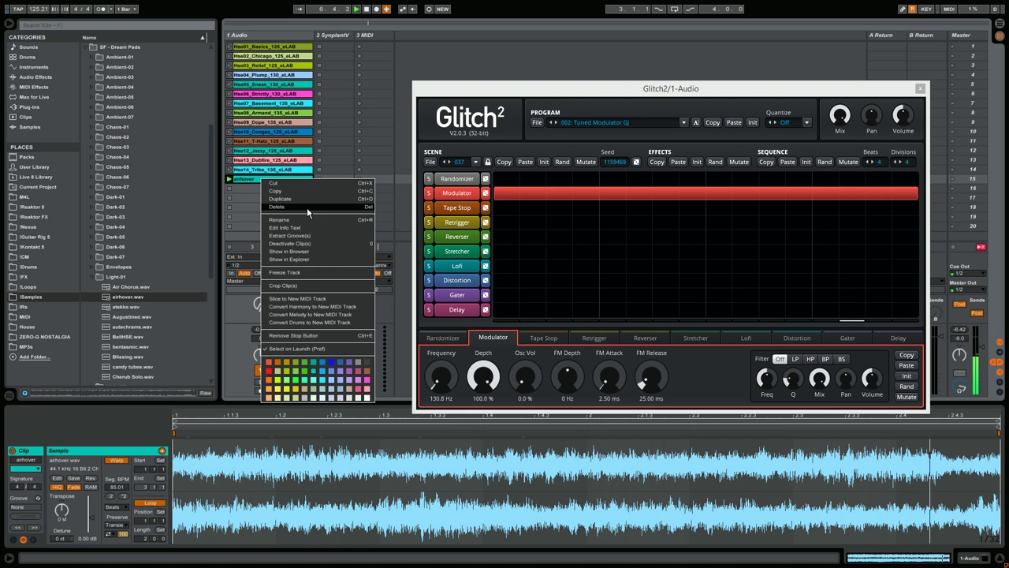
click(411, 215)
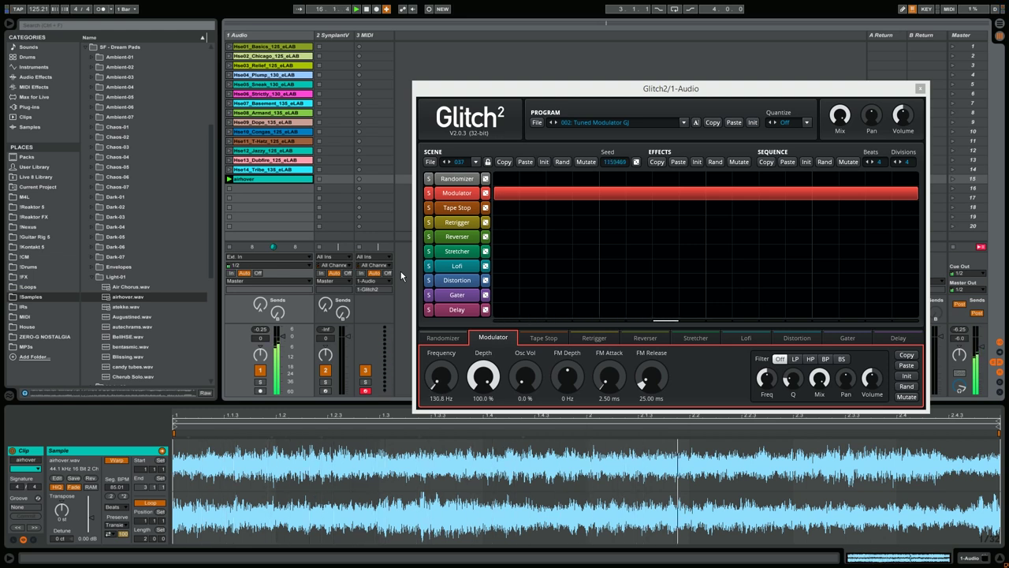
click(366, 9)
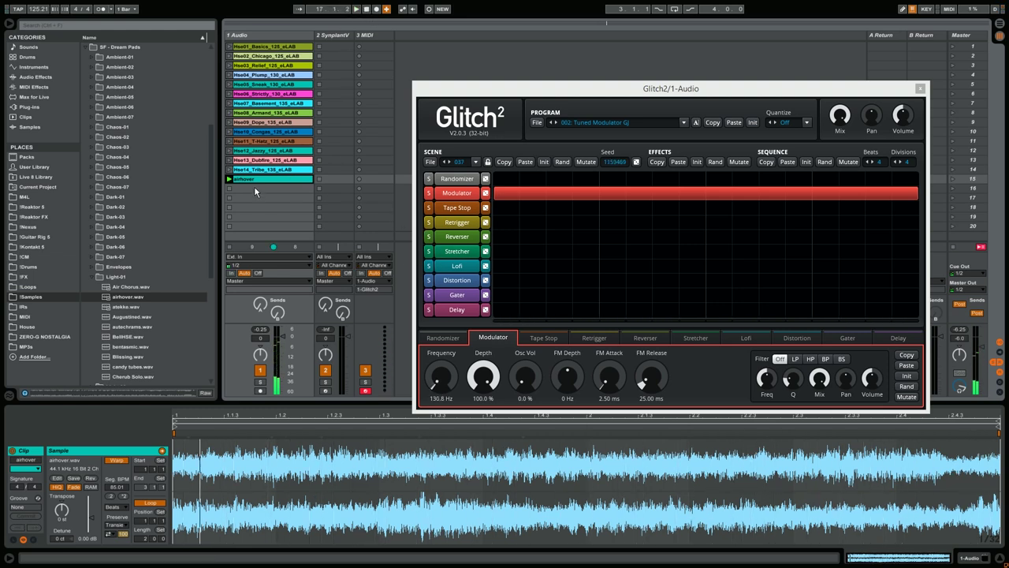
Audition more Light-01 samples, add autechrams.wav to slot 16 of the audio track and launch it
click(136, 289)
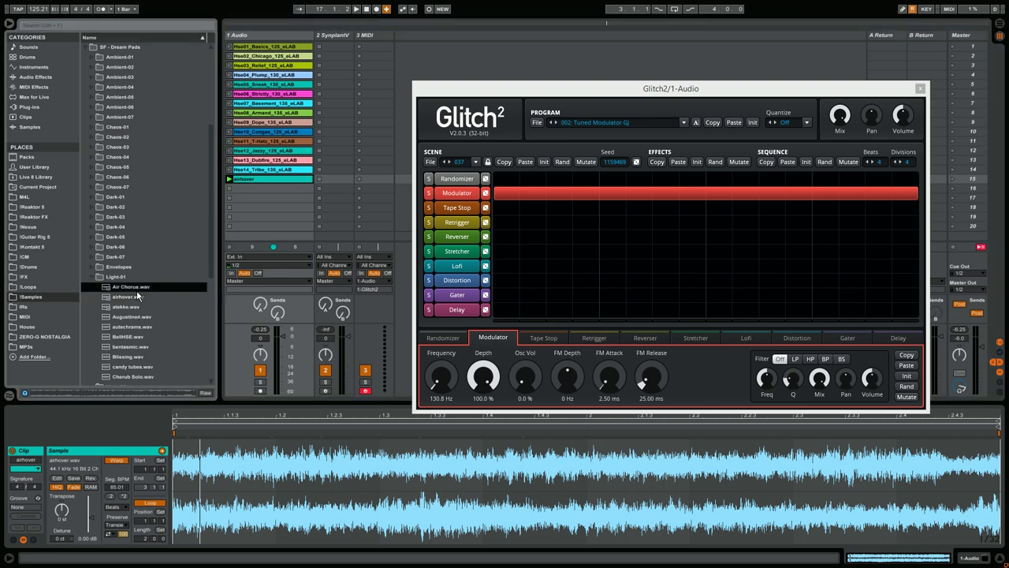
click(142, 307)
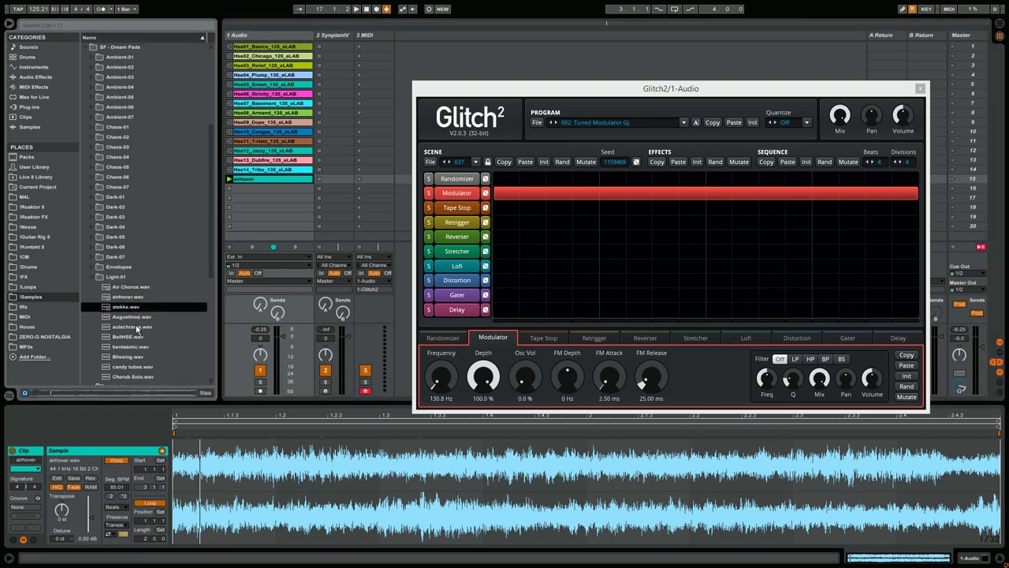
click(136, 327)
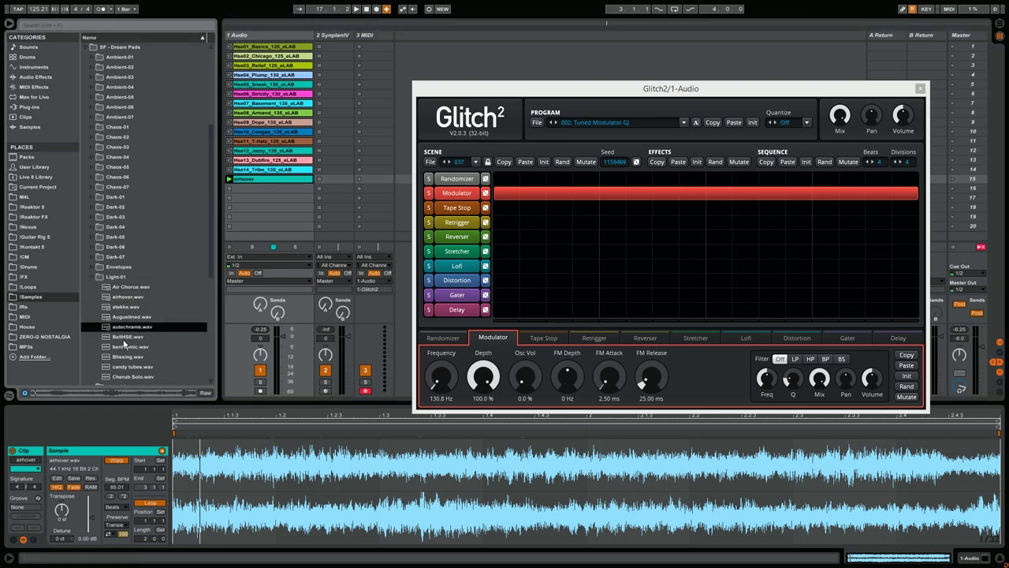
drag(128, 328, 272, 190)
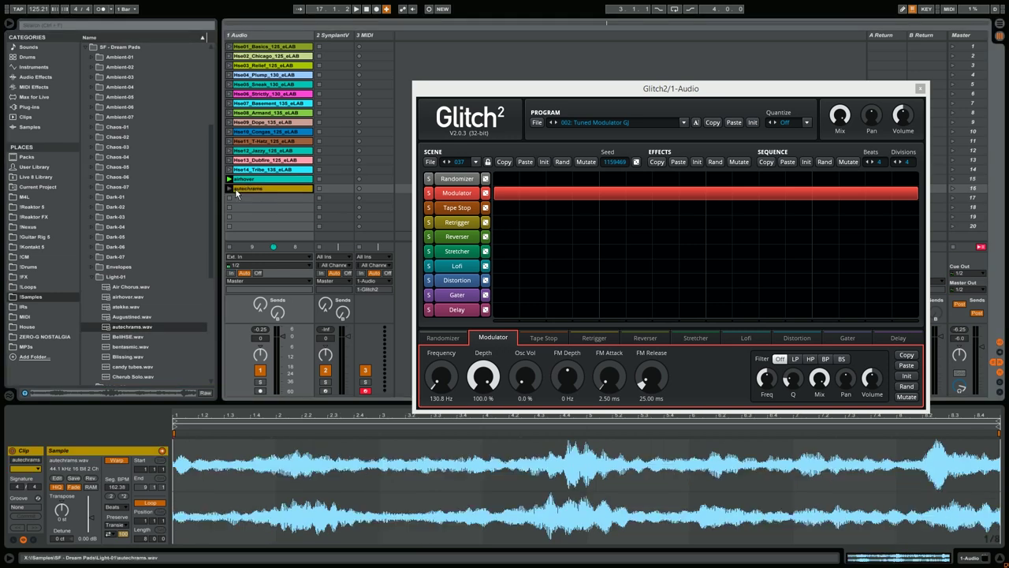
click(228, 189)
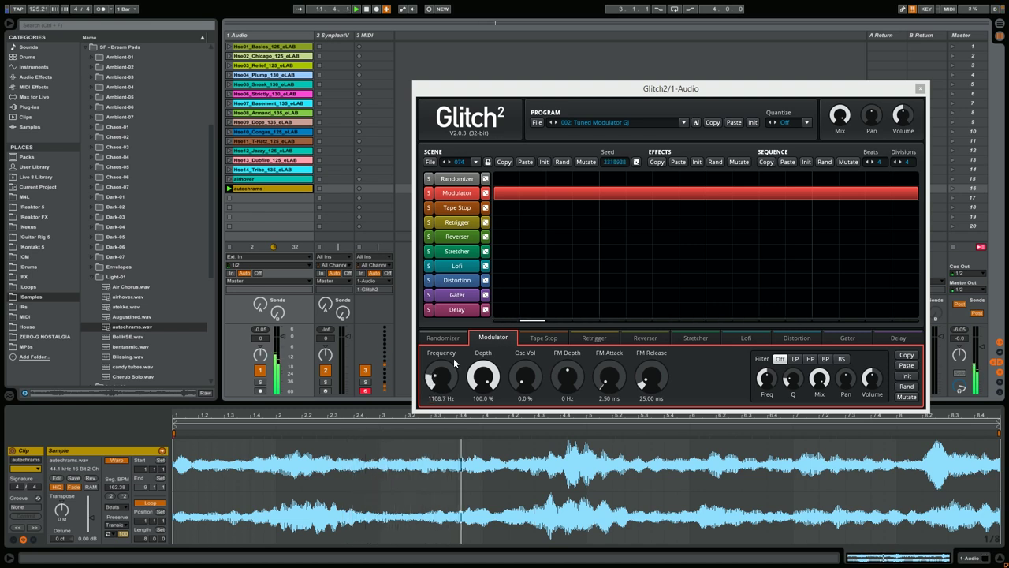
Vary the Modulator's Osc Vol across scenes, trying 42.4 %, 0.0 % and 68.8 %, and end at 11.2 % on scene 073
drag(455, 362, 455, 387)
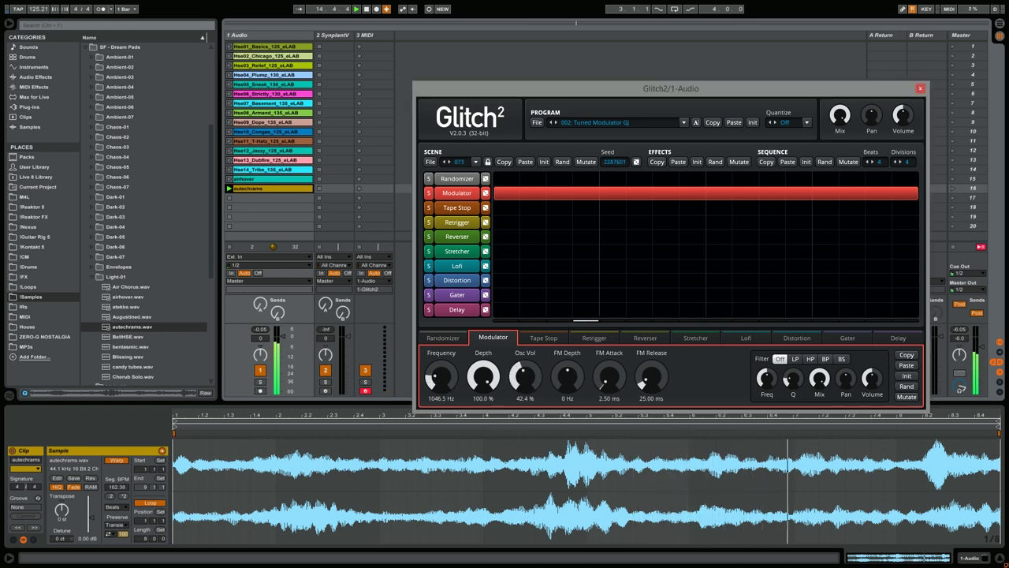
mouse_move(523, 381)
mouse_down()
mouse_move(540, 396)
mouse_move(521, 383)
mouse_up()
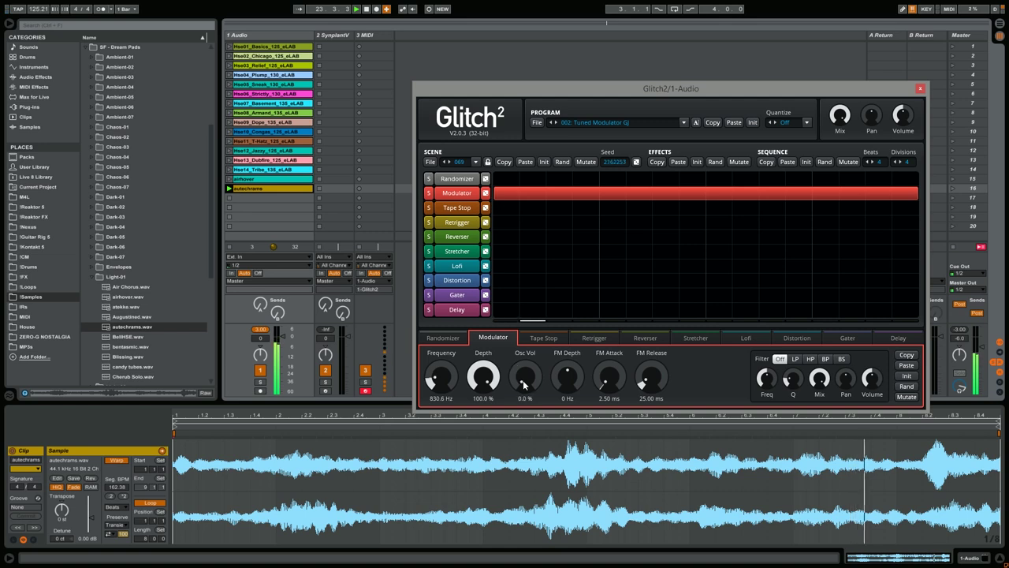
drag(524, 385, 529, 382)
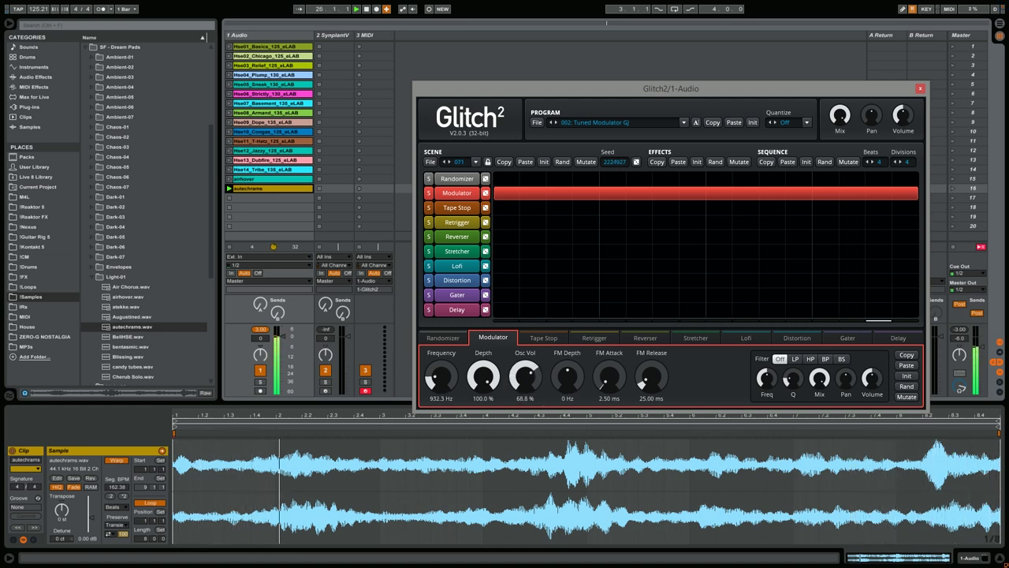
drag(529, 382, 529, 391)
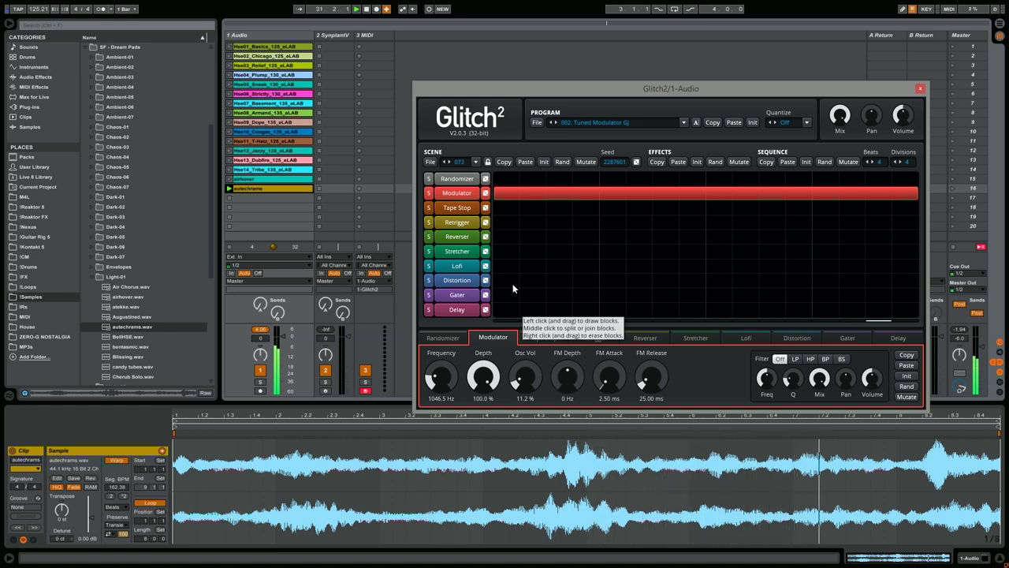
Return to the audio track's device view with the Glitch2 window moved aside, and launch the Hse01_Basics_125_eLAB clip
drag(620, 98, 571, 82)
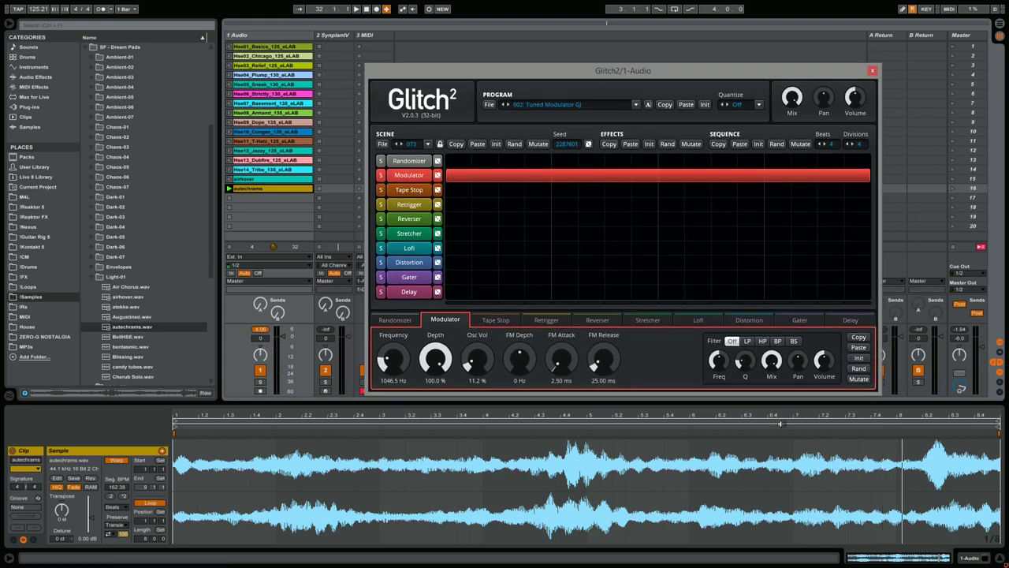
click(973, 558)
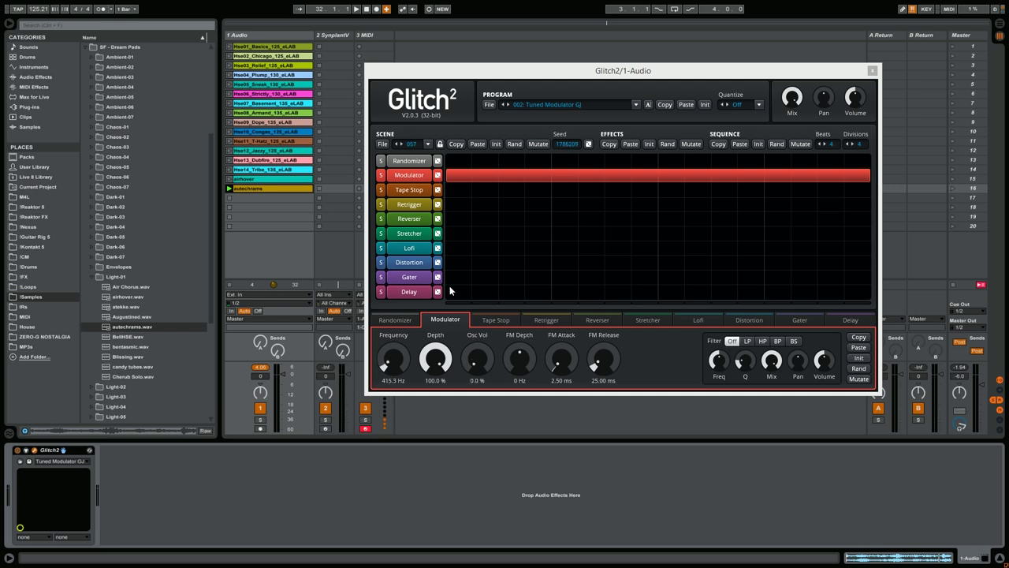
click(235, 48)
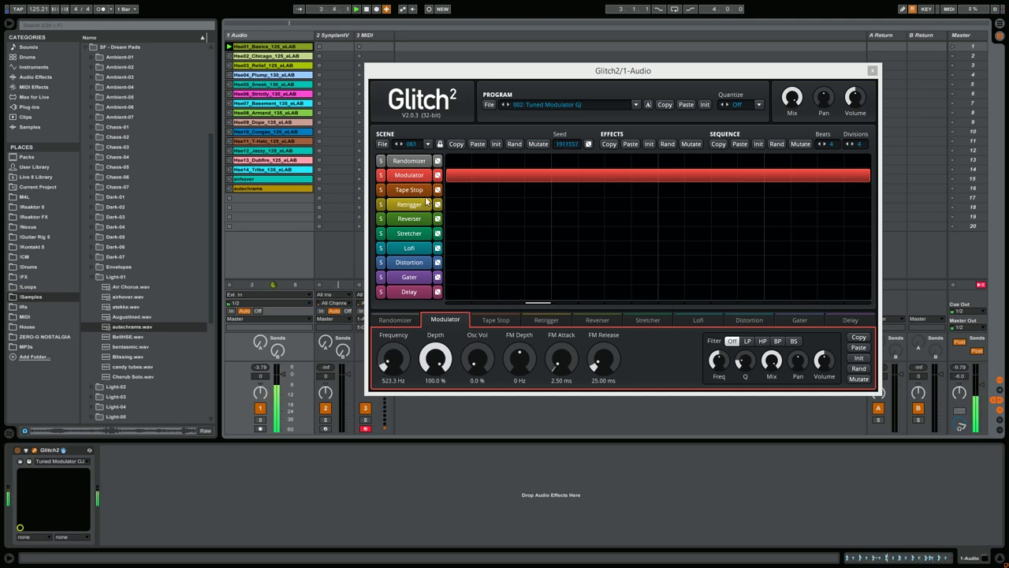
Load Glitch2 program 001: C1 Modulator Osc GJ and turn the MIDI track's Pitch effect back on
click(637, 104)
click(614, 113)
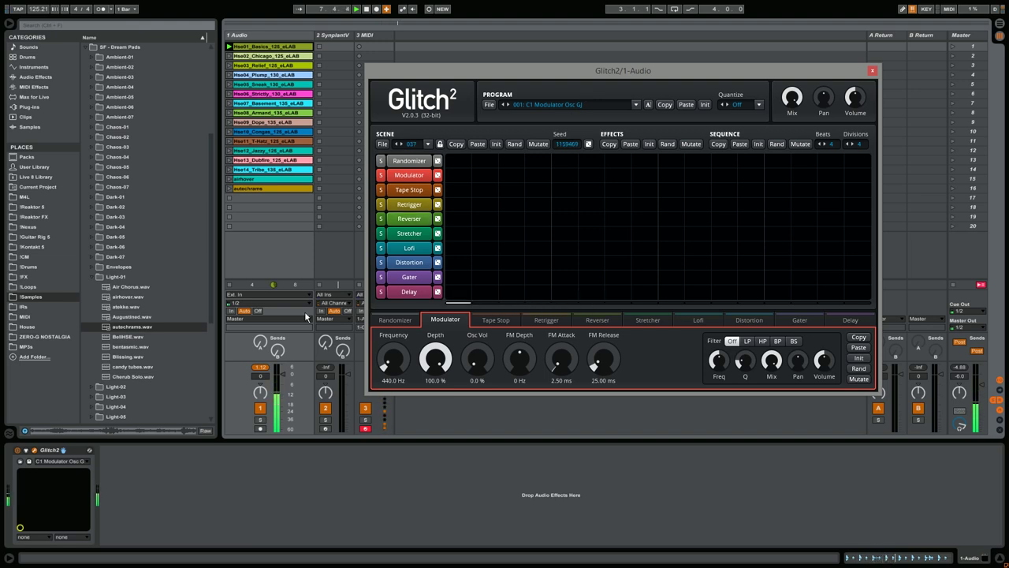
click(364, 36)
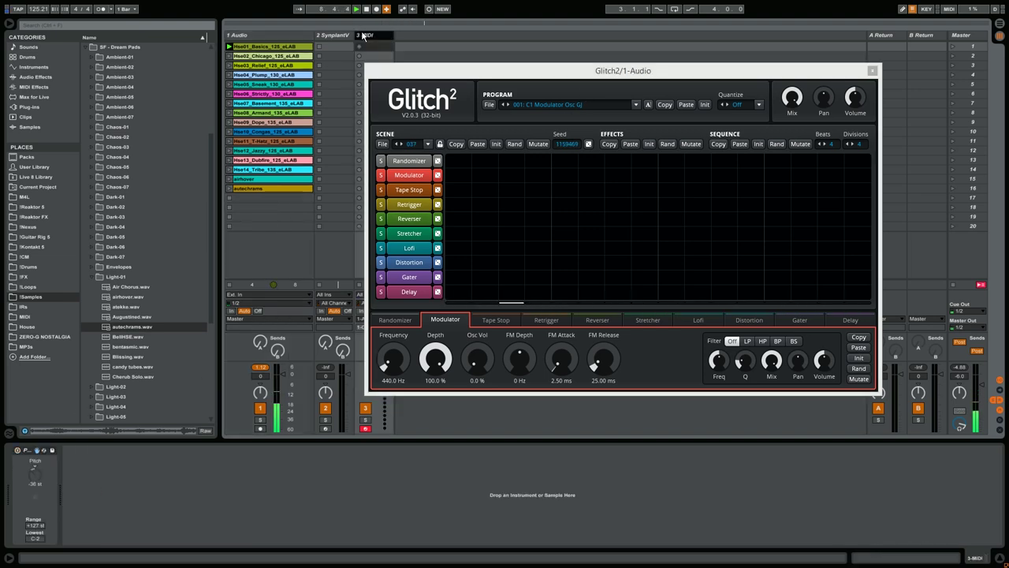
click(56, 467)
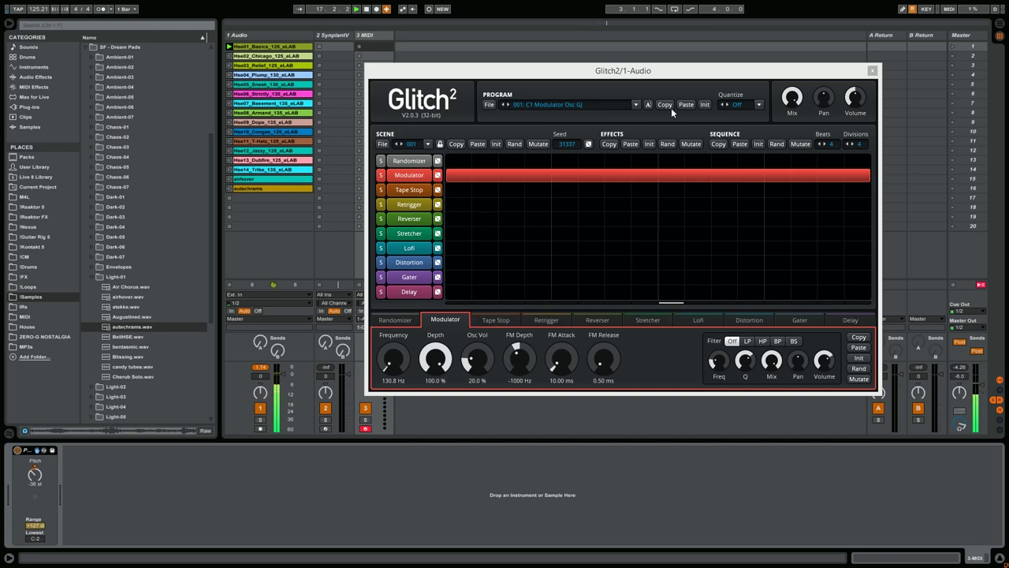
click(636, 104)
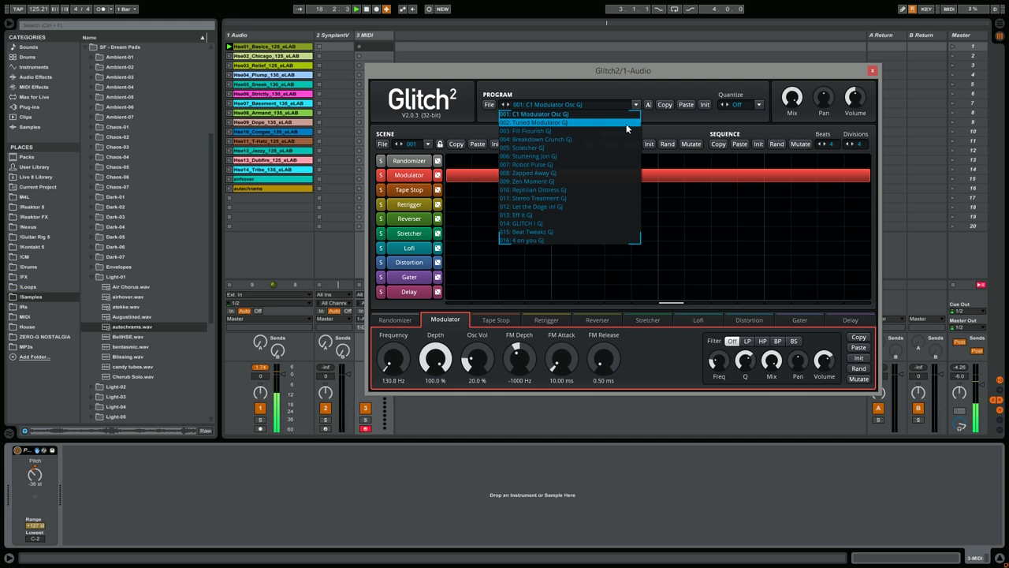
click(624, 90)
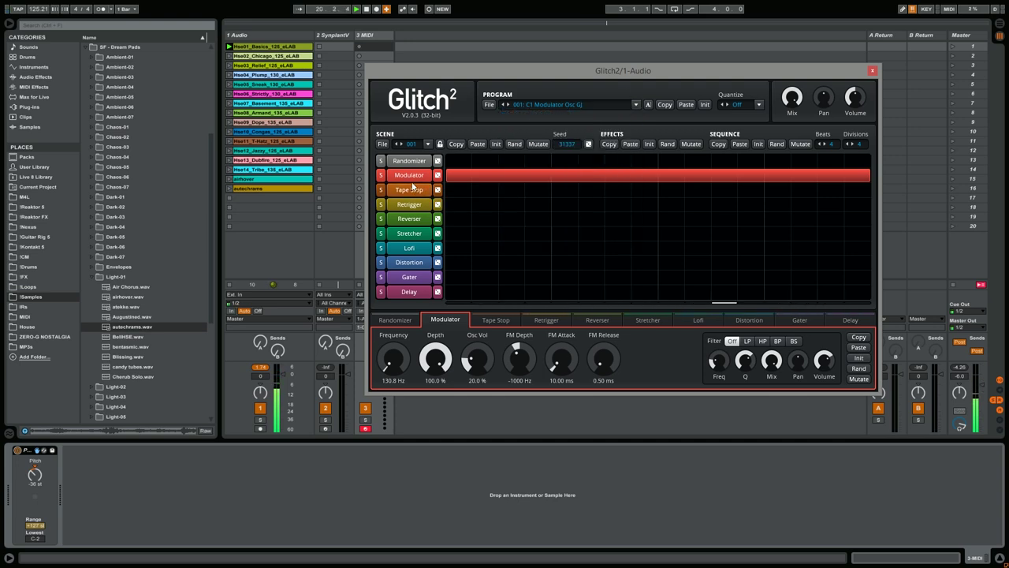
Launch the Hse02_Chicago_125_eLAB clip and sweep the Modulator Frequency on scene 001, ending at 161.0 Hz
click(233, 66)
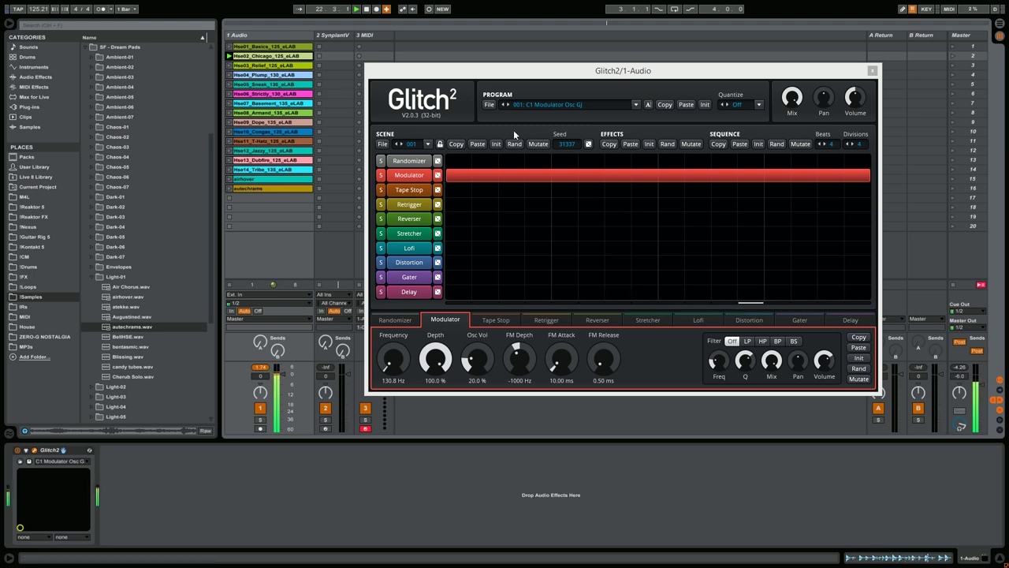
click(432, 178)
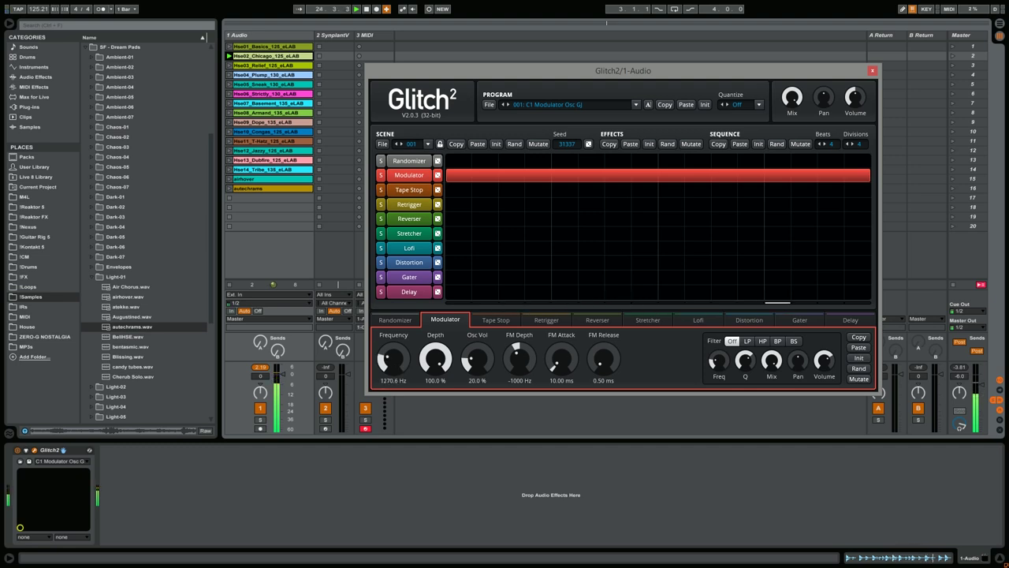
drag(393, 358, 394, 402)
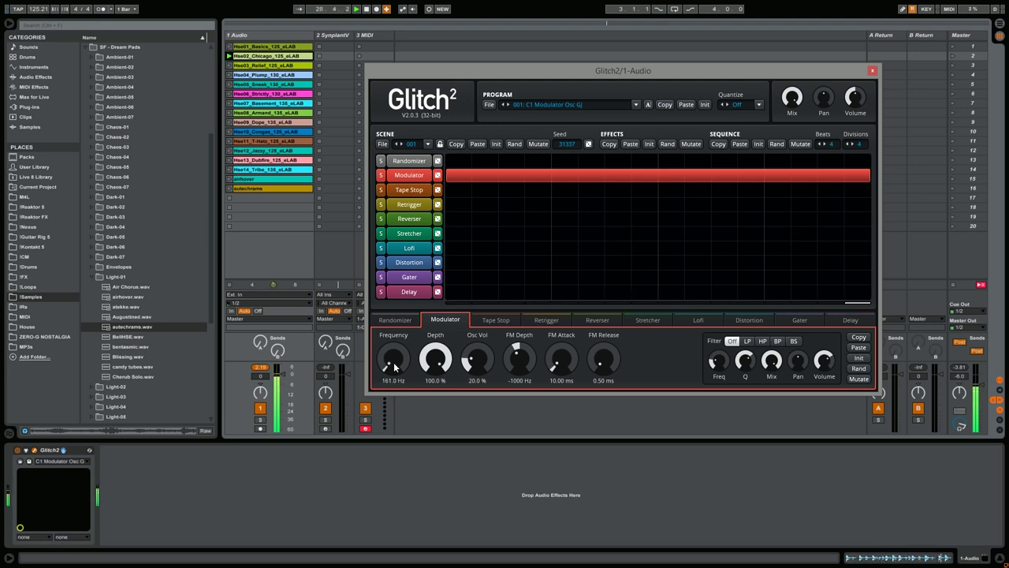
Launch the Hse03_Relief, Hse04_Plump and Hse05_Sneak clips one after another and open the Hse05_Sneak clip's sample view
click(232, 67)
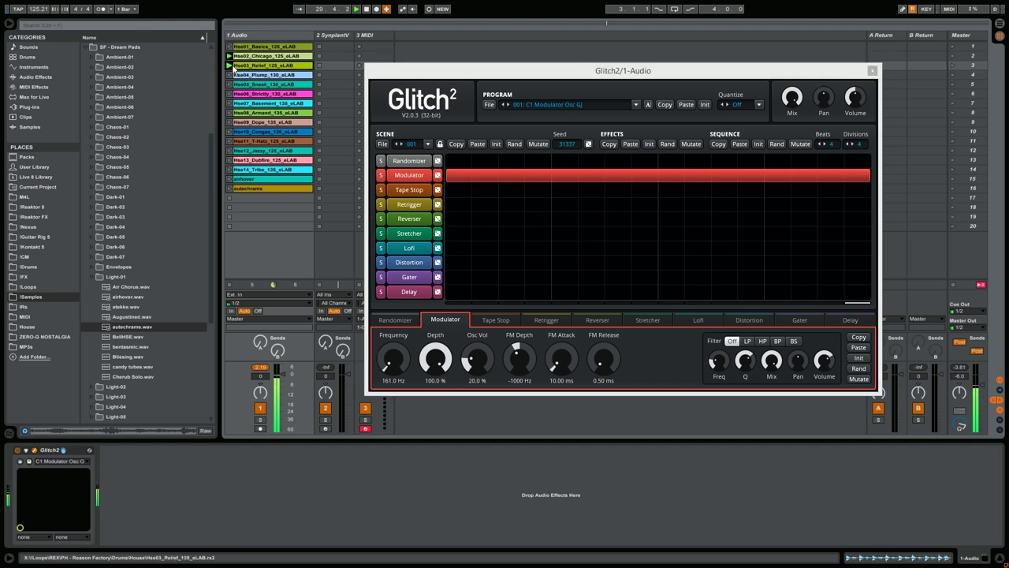
click(232, 76)
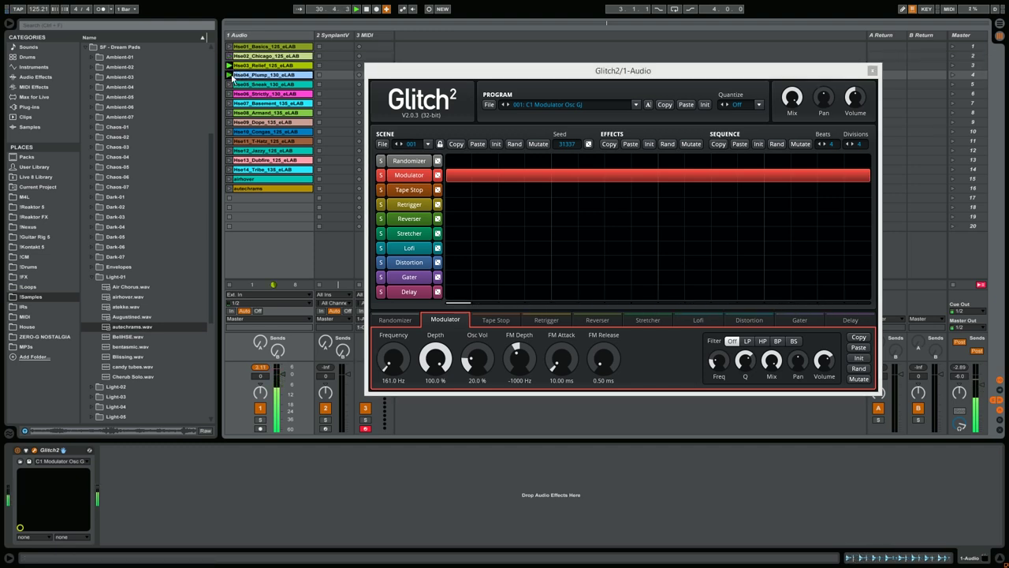
click(231, 85)
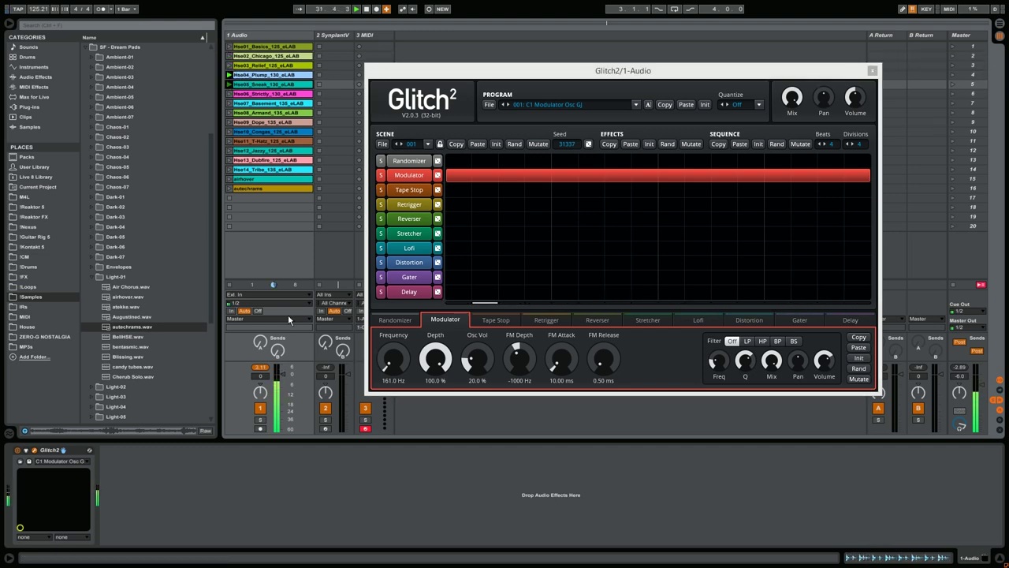
key(shift+Tab)
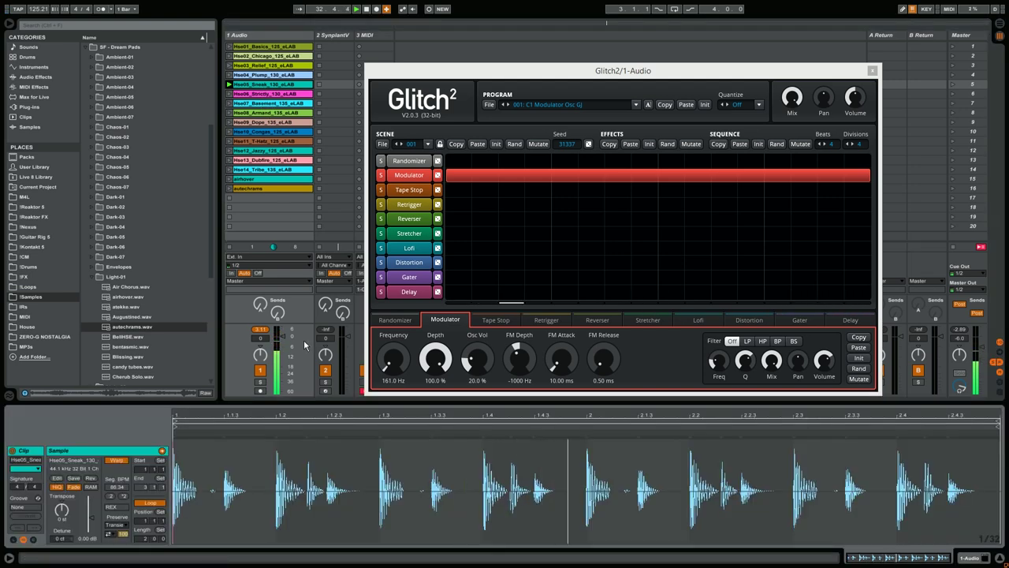
Launch the Hse06_Strictly_130_eLAB clip, followed by the Hse07_Basement clip
click(229, 95)
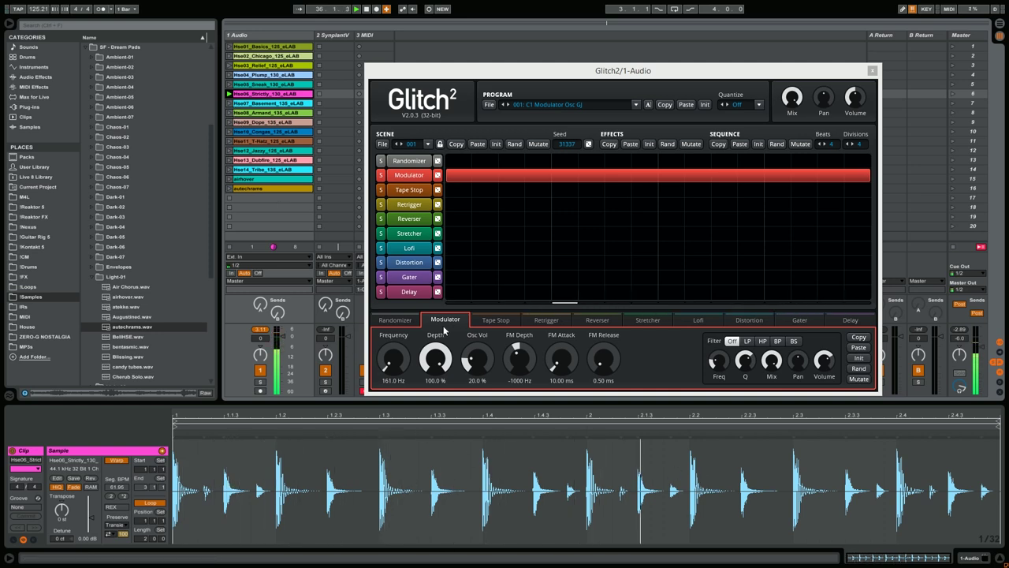
click(230, 103)
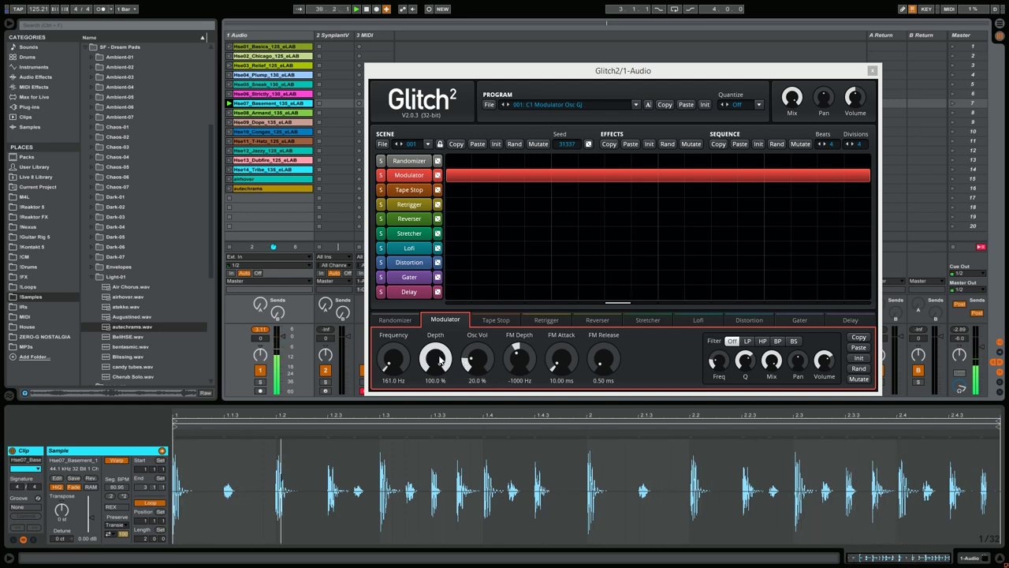
Load Glitch2 program 003: Fill Flourish GJ and launch the Hse01_Basics_125_eLAB clip
click(637, 105)
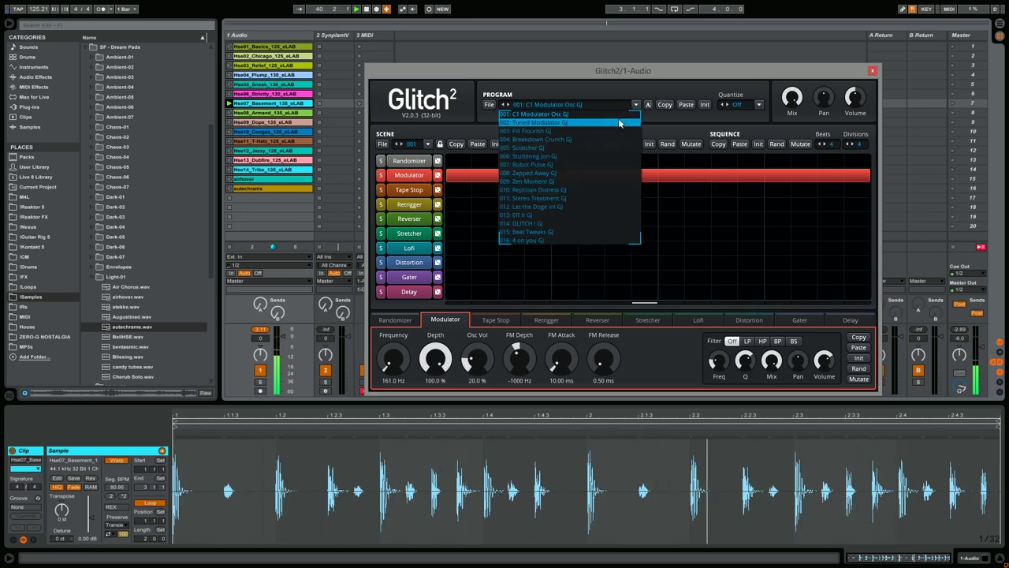
click(617, 132)
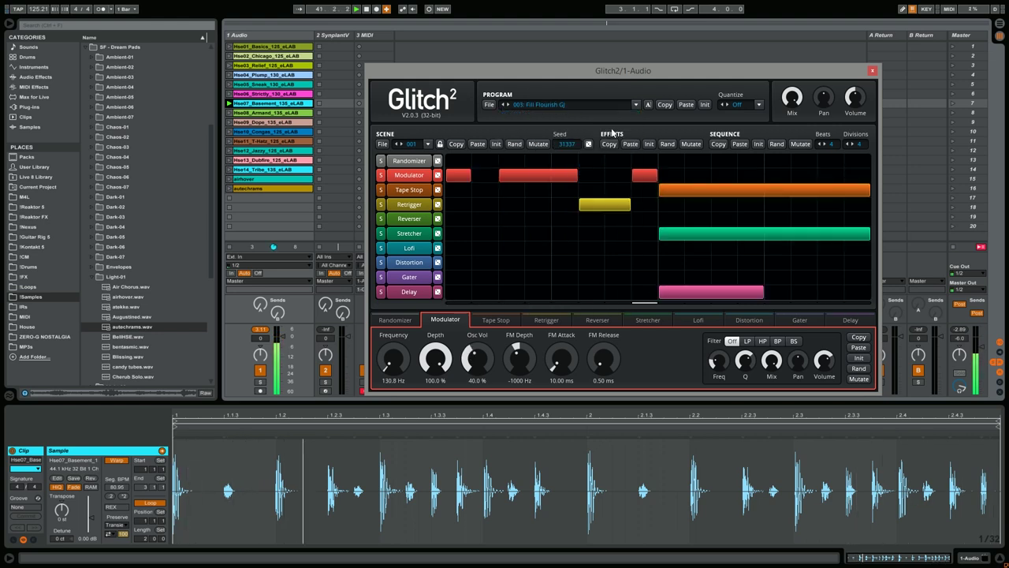
click(229, 47)
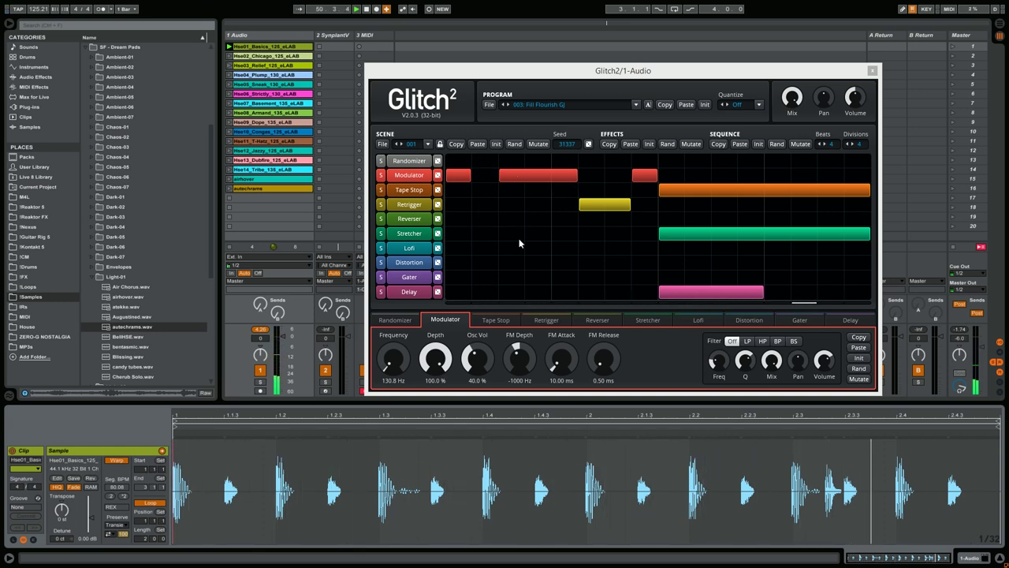
Lower Glitch2's overall Mix all the way to compare the dry loop and restore it to full
mouse_move(795, 100)
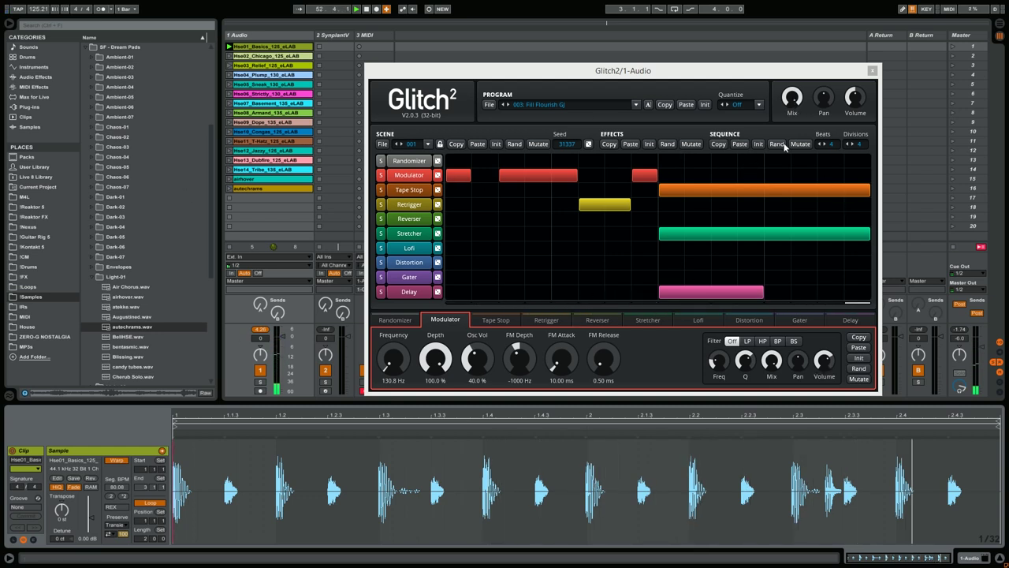
drag(791, 97, 792, 158)
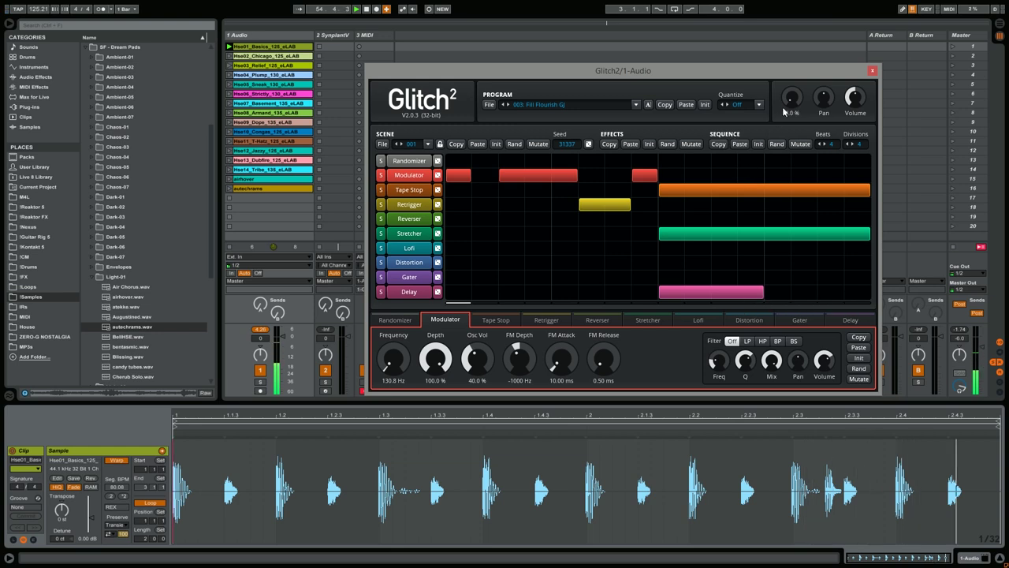
drag(792, 97, 792, 59)
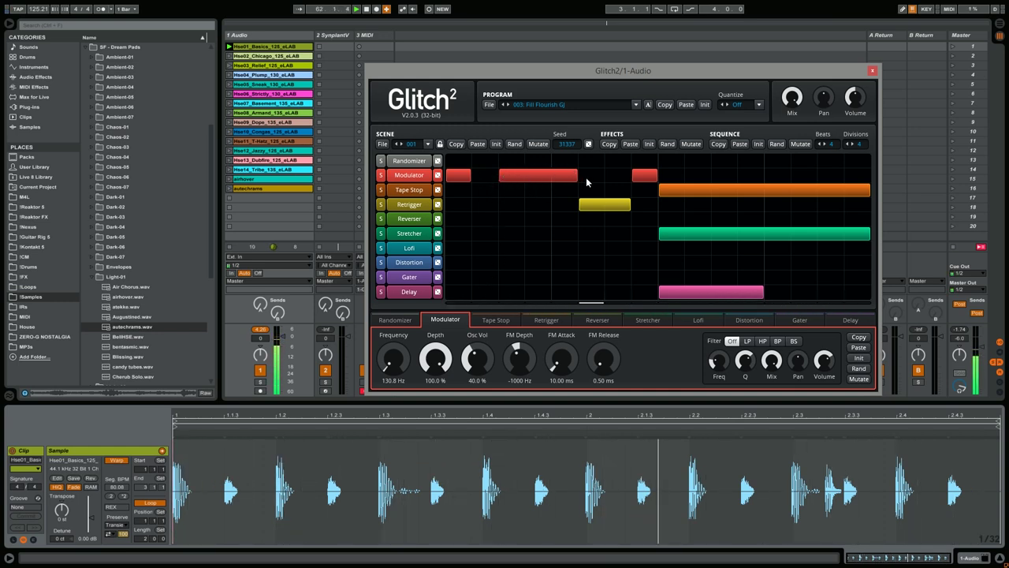
Examine the Retrigger, Tape Stop, Stretcher, Delay and Modulator settings of the Fill Flourish GJ program and stop playback
click(409, 205)
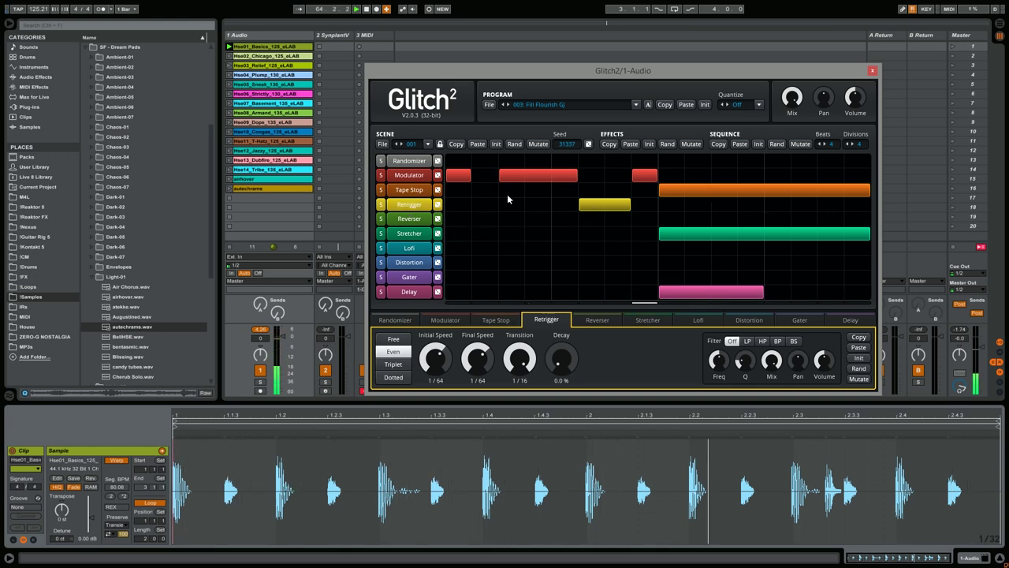
click(416, 192)
click(412, 233)
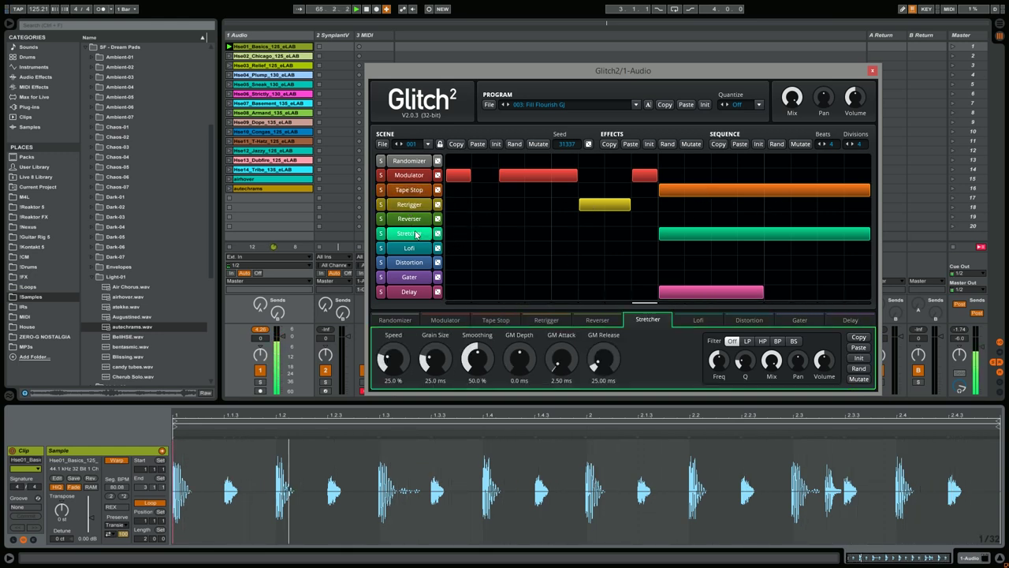
click(410, 291)
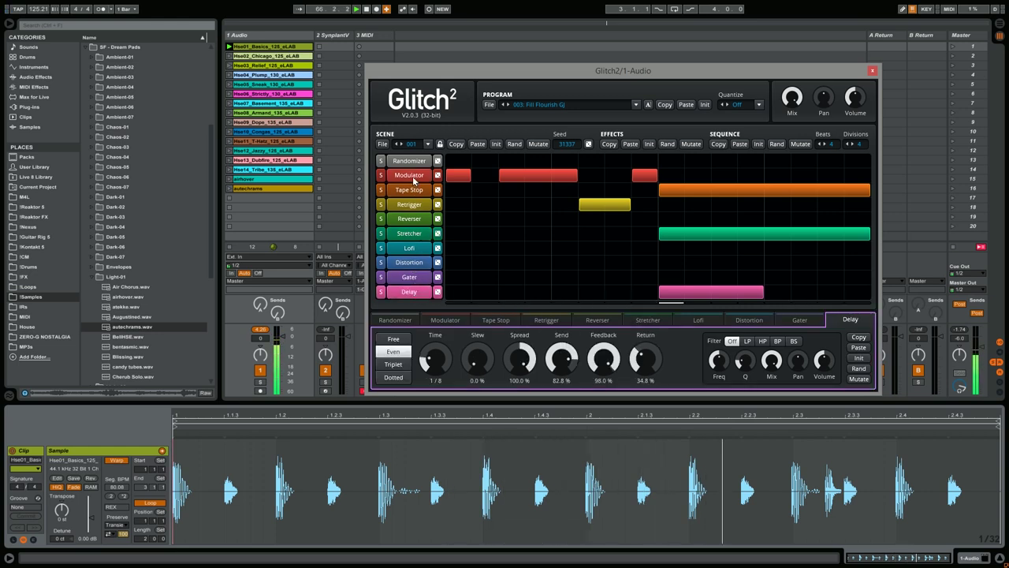
click(409, 175)
mouse_move(792, 97)
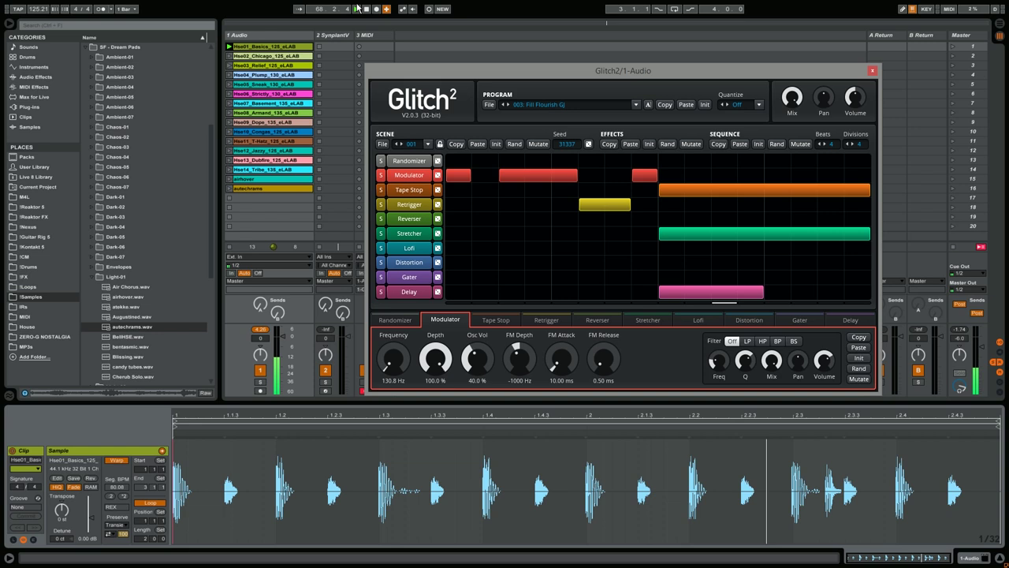
click(618, 191)
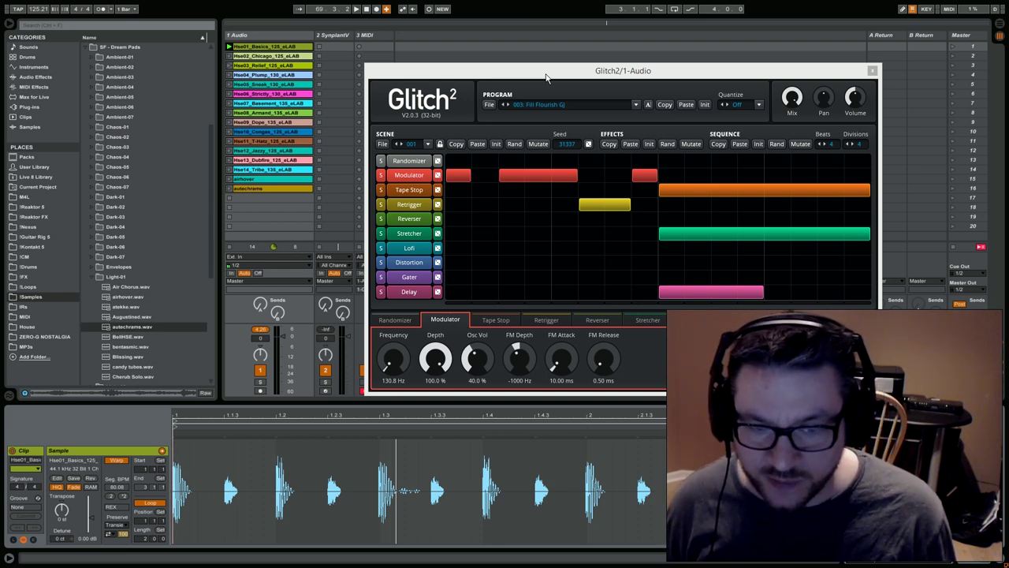
Shift the Glitch2 window slightly and restart playback of the Hse01_Basics_125_eLAB clip
mouse_move(547, 77)
mouse_down()
mouse_move(541, 66)
mouse_move(560, 71)
mouse_up()
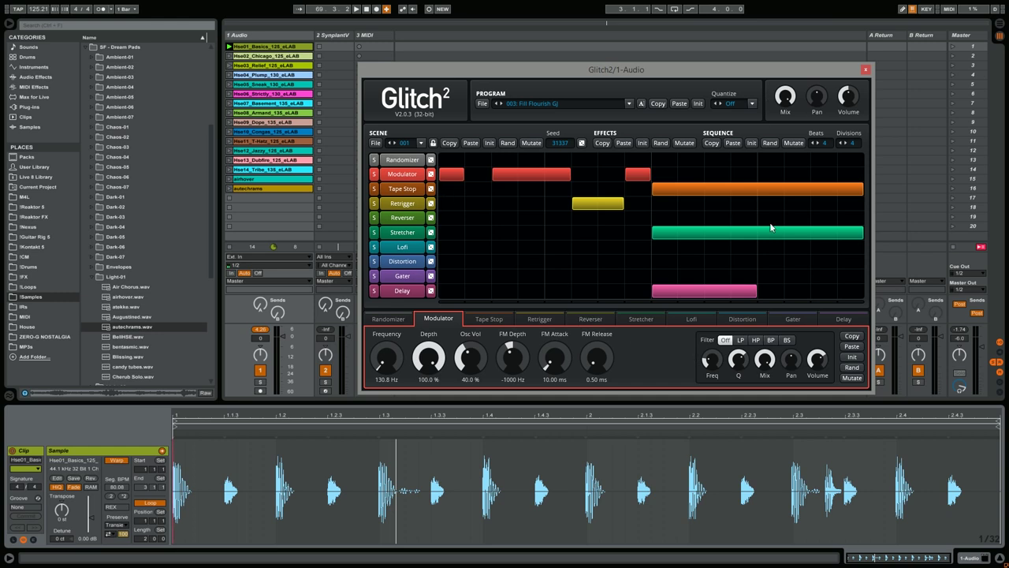
mouse_move(855, 97)
key(space)
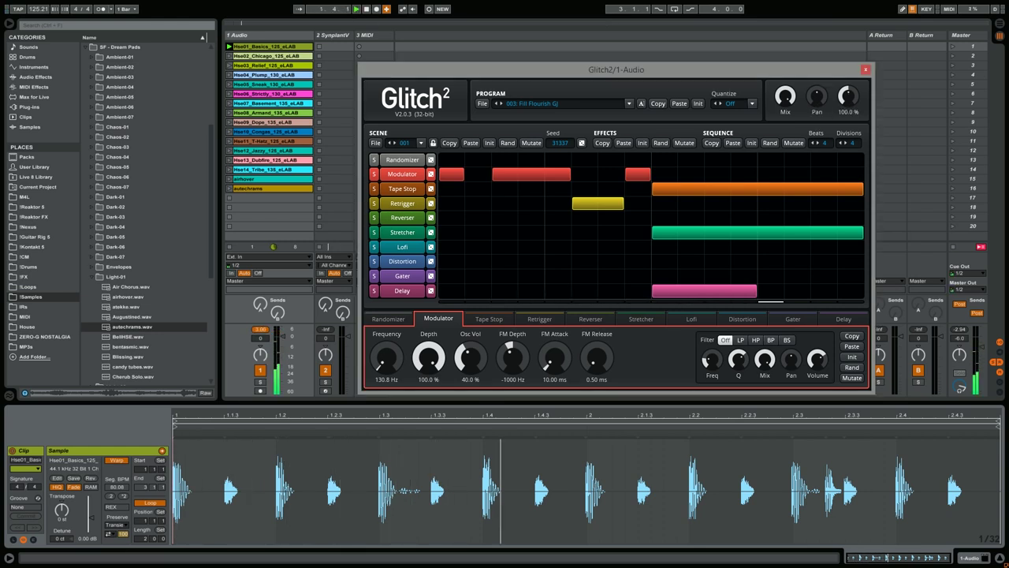
Add a Limiter audio effect to the Master track and return to the audio track's devices
click(971, 35)
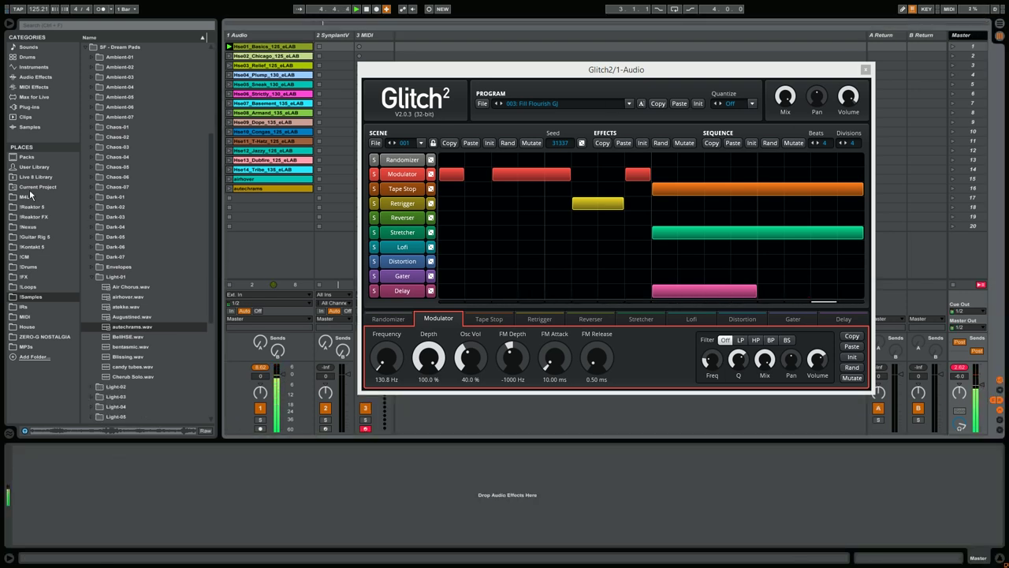
click(35, 77)
drag(94, 249, 197, 485)
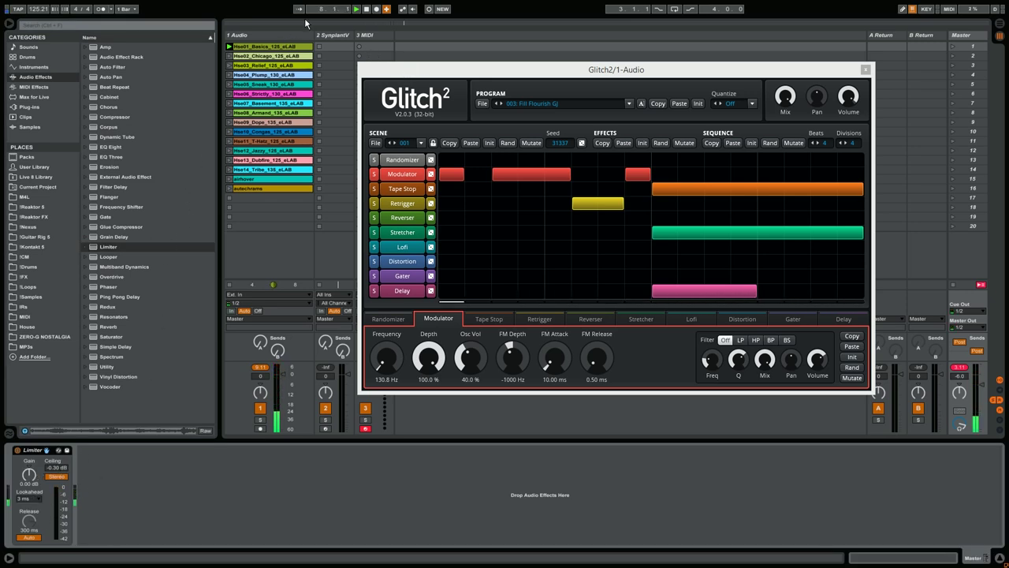
click(237, 35)
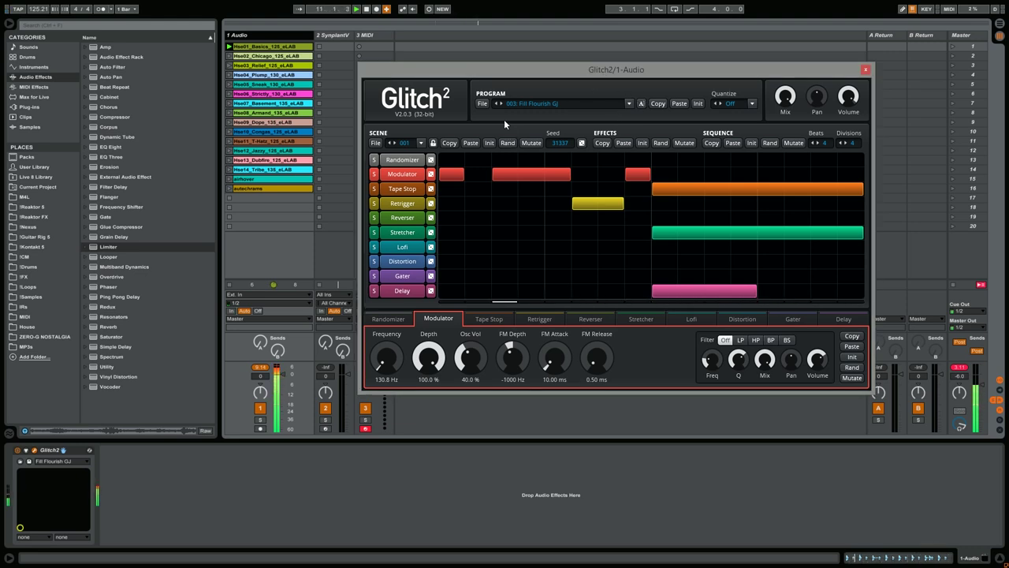
Sweep Glitch2's overall Volume through 25.6 % and 60.8 %, reset it to its default, and try the Pan
mouse_move(850, 101)
drag(851, 101, 851, 150)
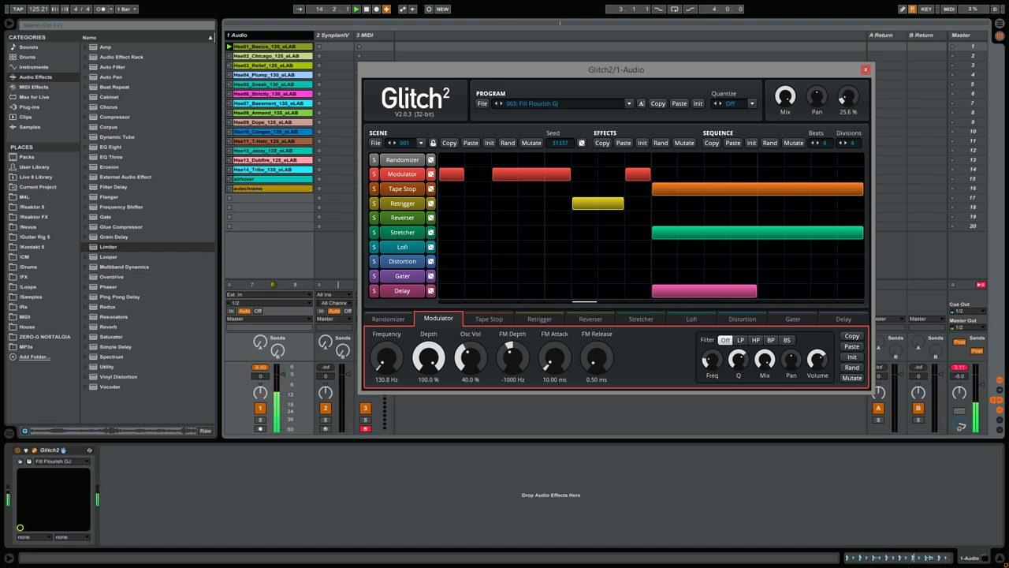
double_click(851, 101)
scroll(845, 97, down, 5)
drag(849, 97, 849, 115)
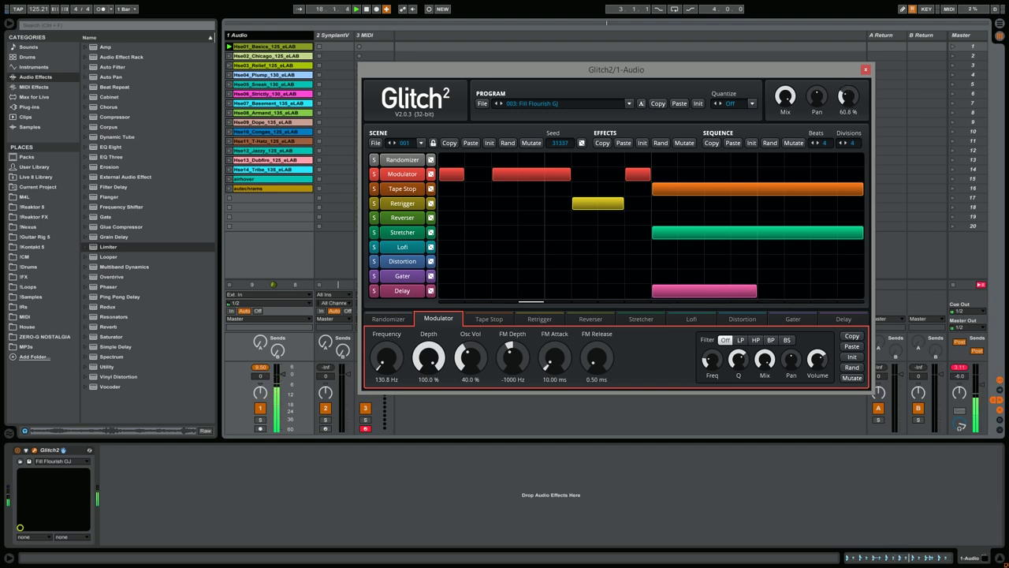
double_click(849, 97)
mouse_move(848, 98)
mouse_down()
mouse_move(848, 112)
mouse_move(852, 93)
mouse_up()
double_click(850, 98)
double_click(851, 98)
drag(850, 98, 849, 101)
double_click(849, 101)
mouse_move(826, 98)
mouse_down()
mouse_move(825, 82)
mouse_move(815, 105)
mouse_up()
Examine the Randomizer's effect weight settings
click(410, 160)
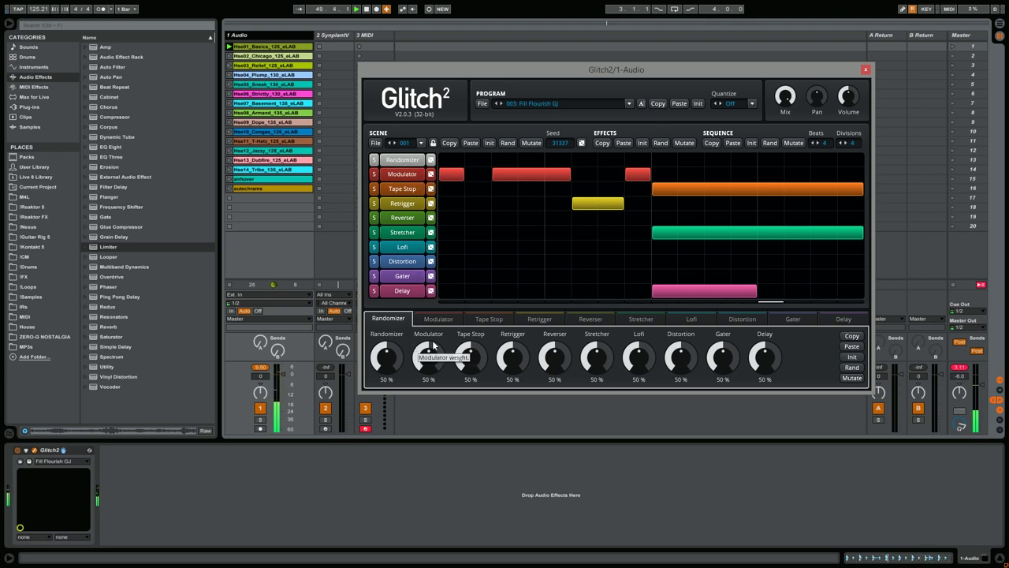
click(402, 173)
click(402, 160)
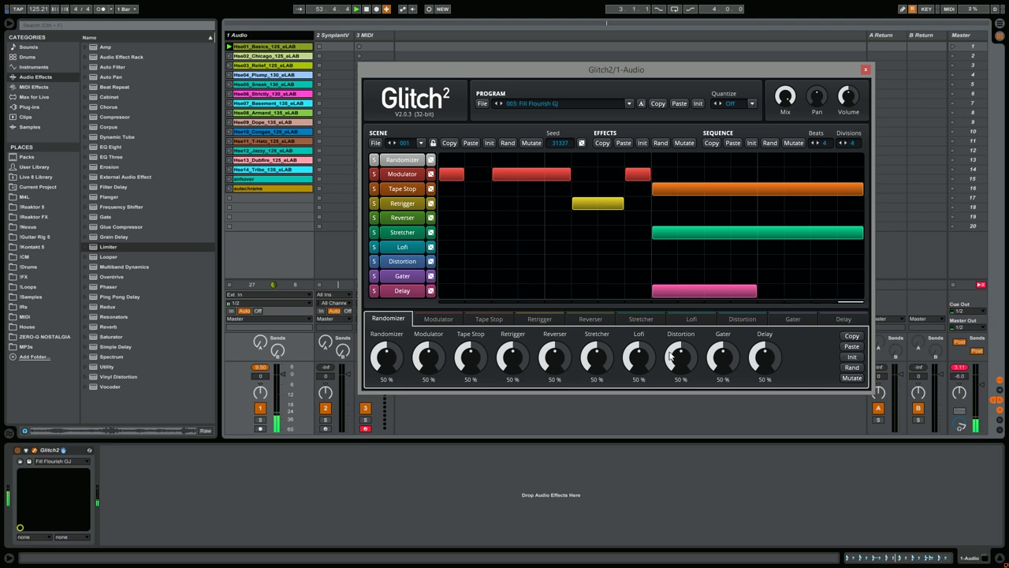
Try the LP filter on the Modulator, compare it with the Delay's settings, and turn the filter off
click(399, 174)
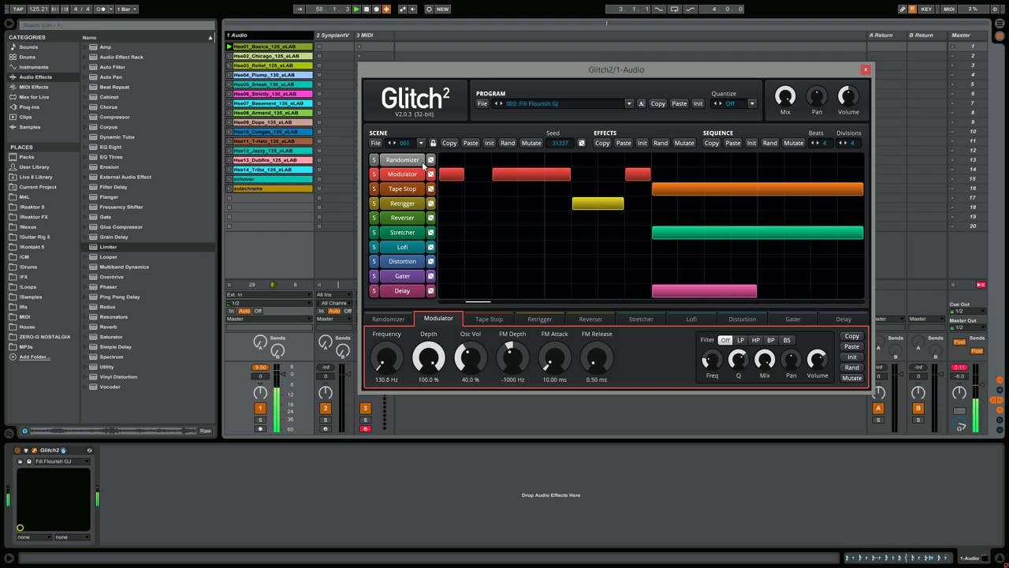
click(741, 340)
mouse_move(715, 371)
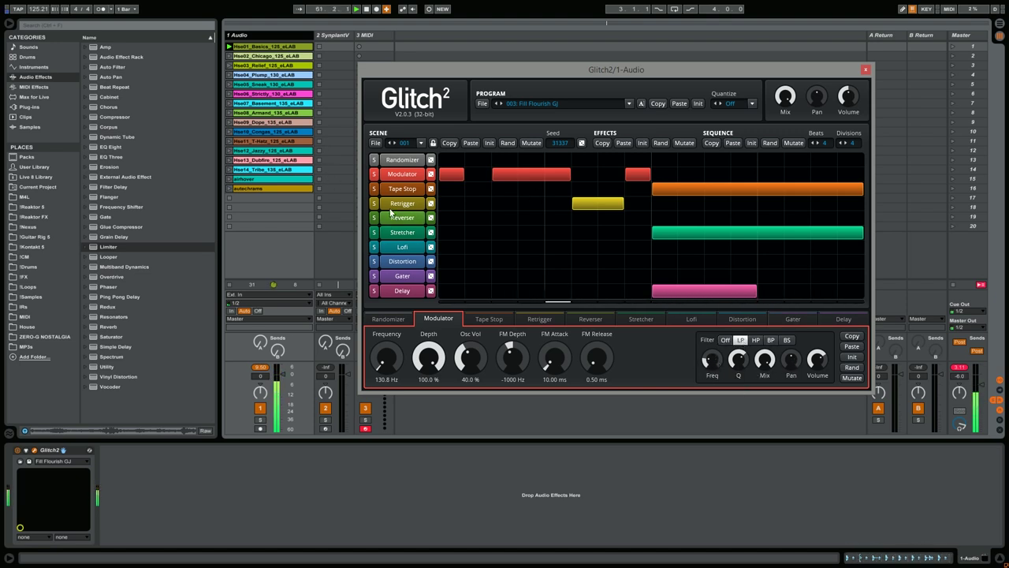
click(397, 292)
click(400, 175)
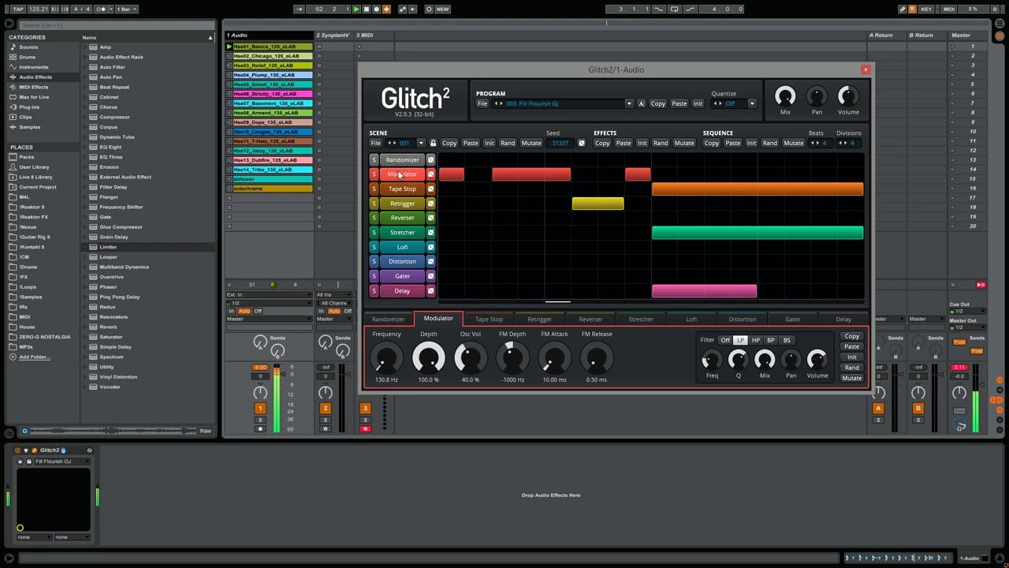
click(408, 290)
click(403, 174)
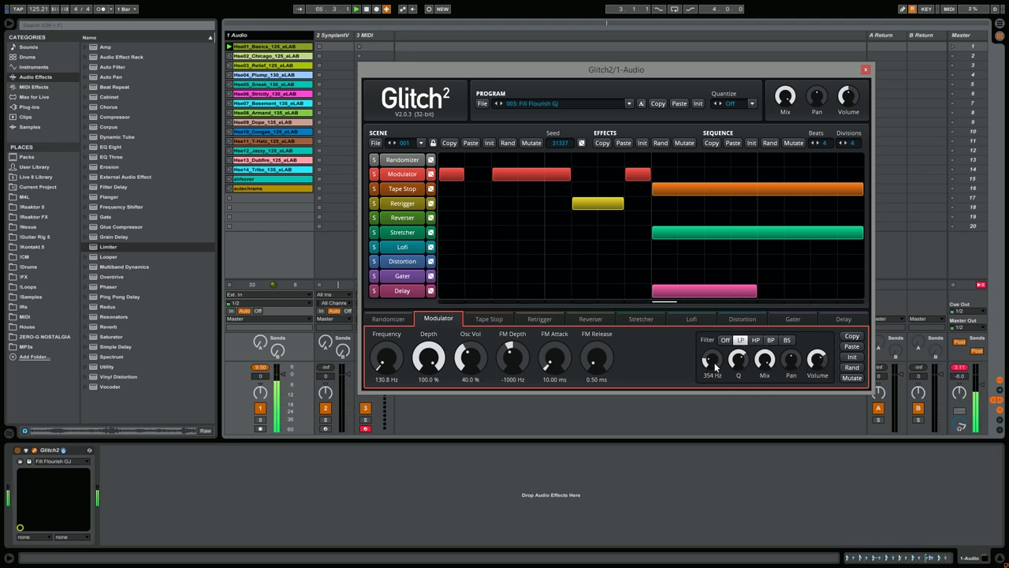
click(726, 341)
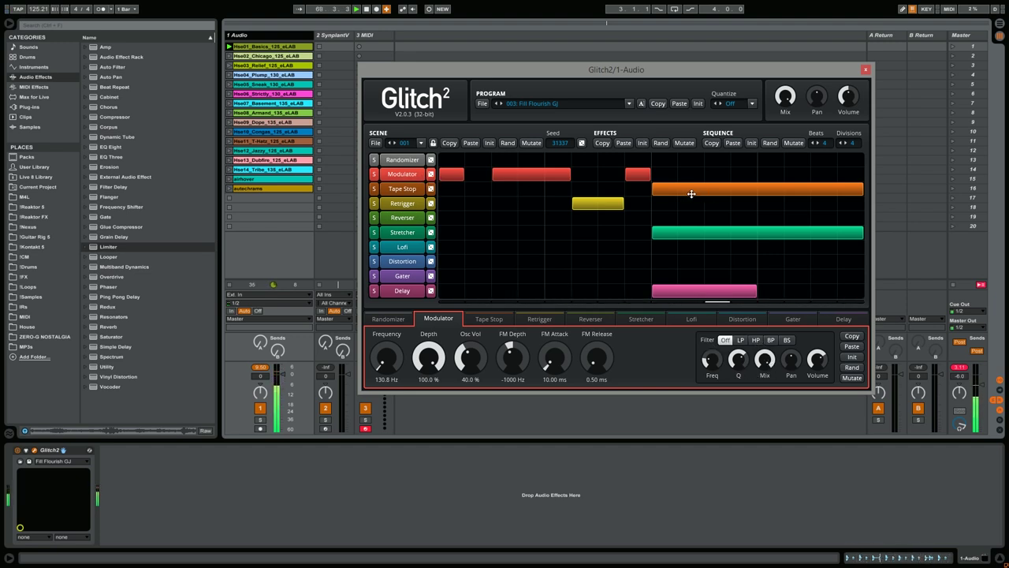
Extend the Delay block in both directions so it spans the whole sequence of scene 001
click(402, 290)
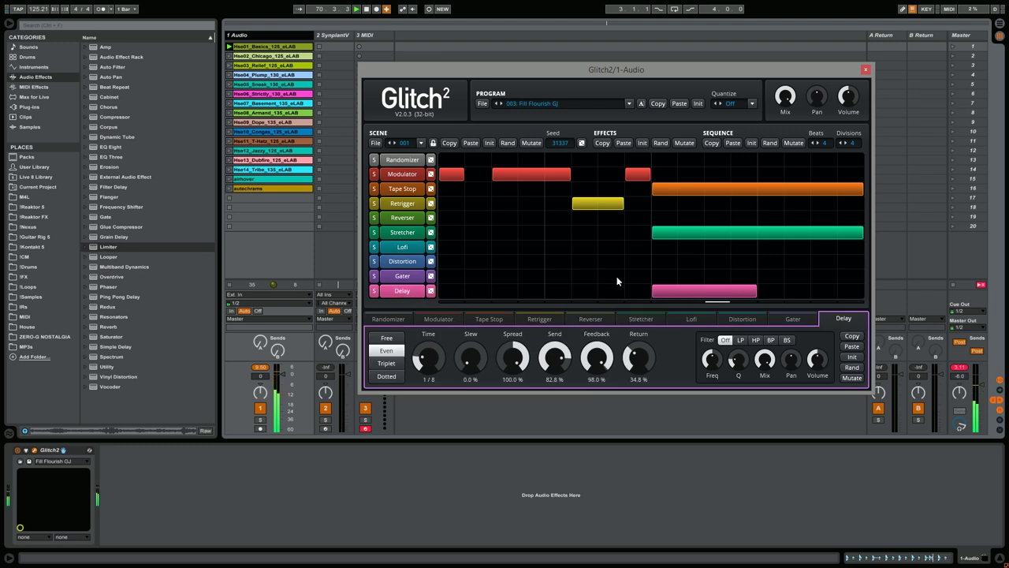
drag(713, 292, 864, 291)
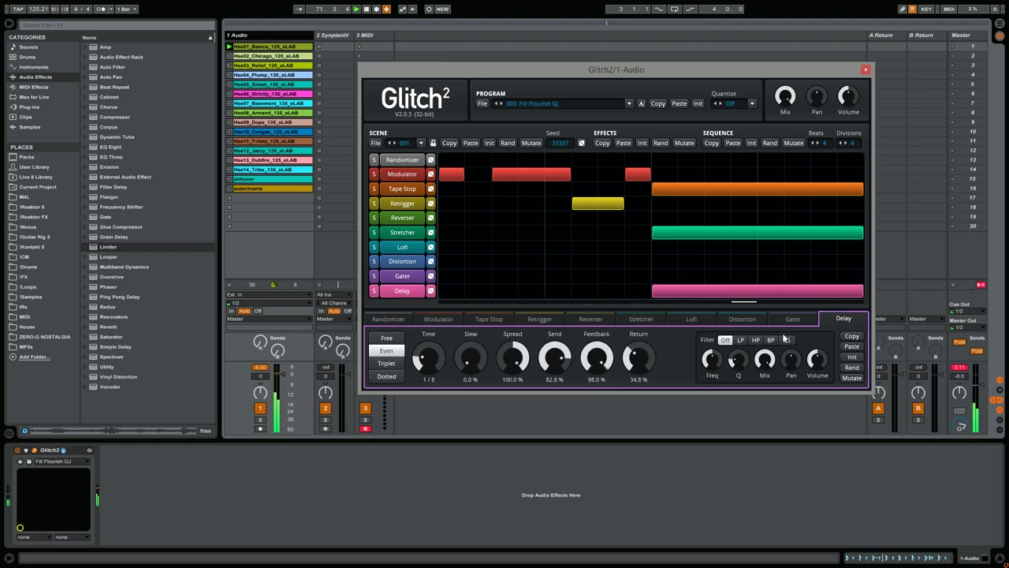
drag(652, 293, 439, 292)
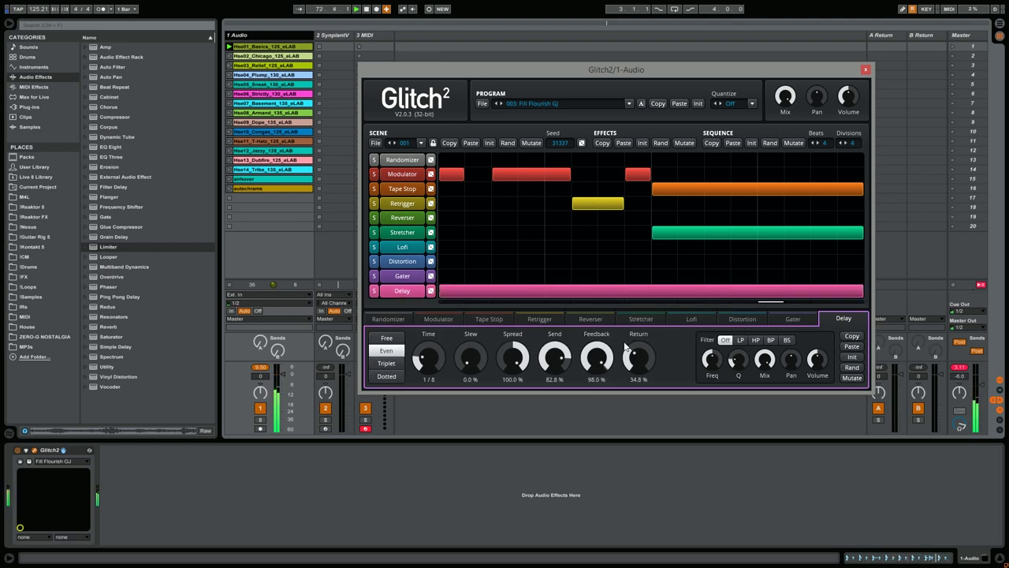
Lower the Delay effect's own Mix to minimum and bring it back to full
mouse_move(762, 369)
drag(769, 361, 769, 426)
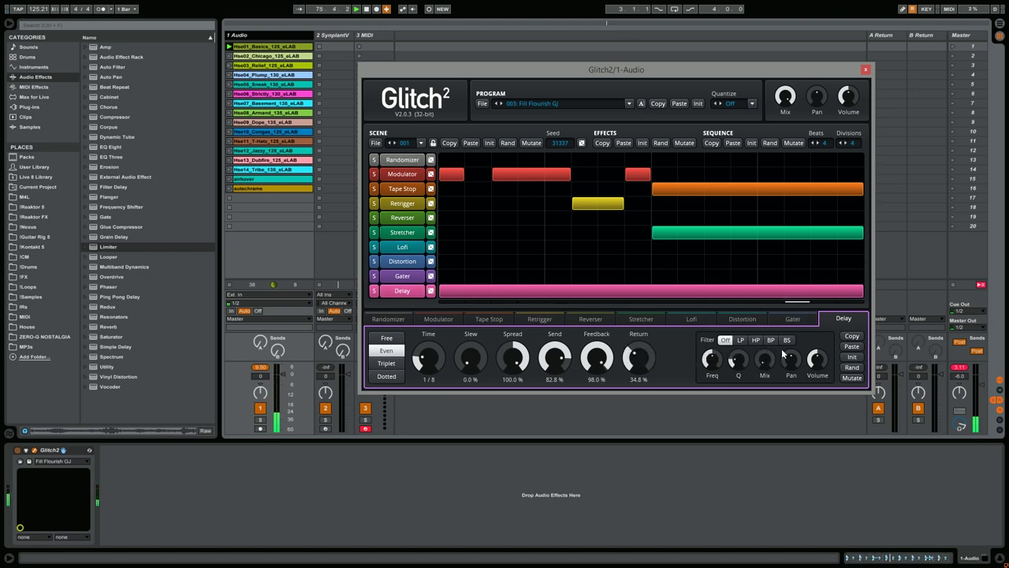
drag(765, 360, 765, 296)
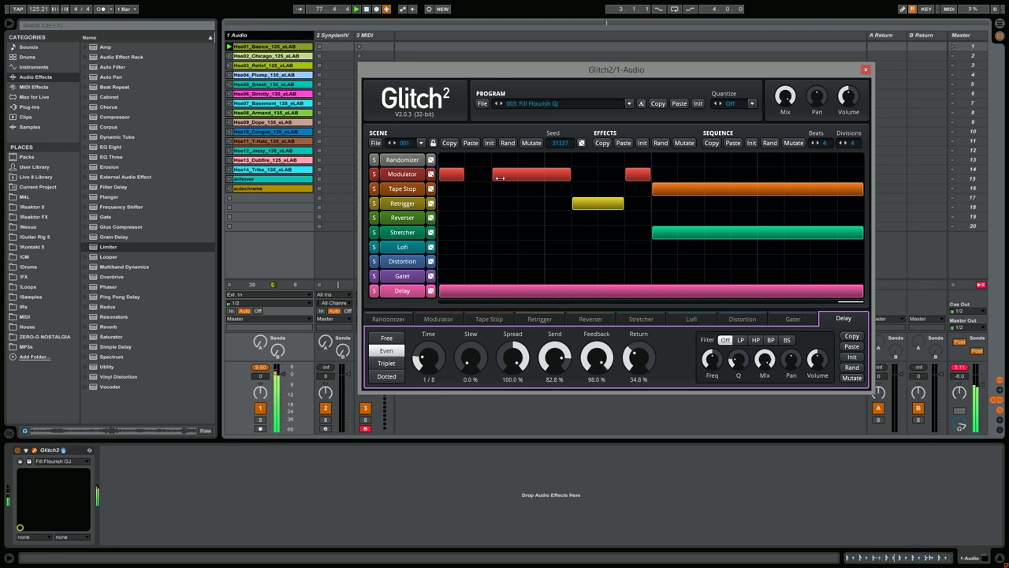
Solo the Delay lane, switch the solo to the Modulator lane for comparison, and solo the Delay again
click(374, 290)
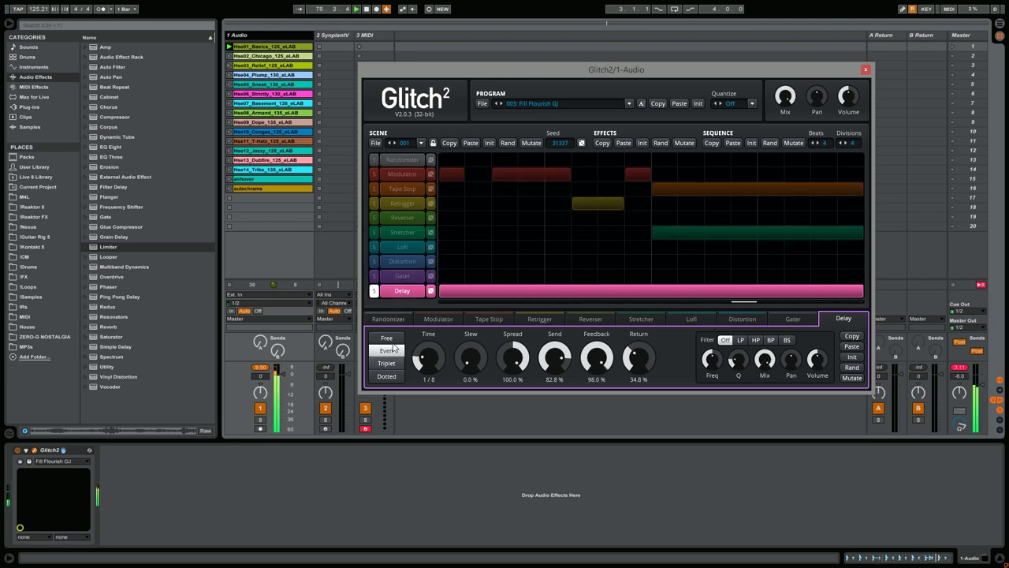
click(374, 174)
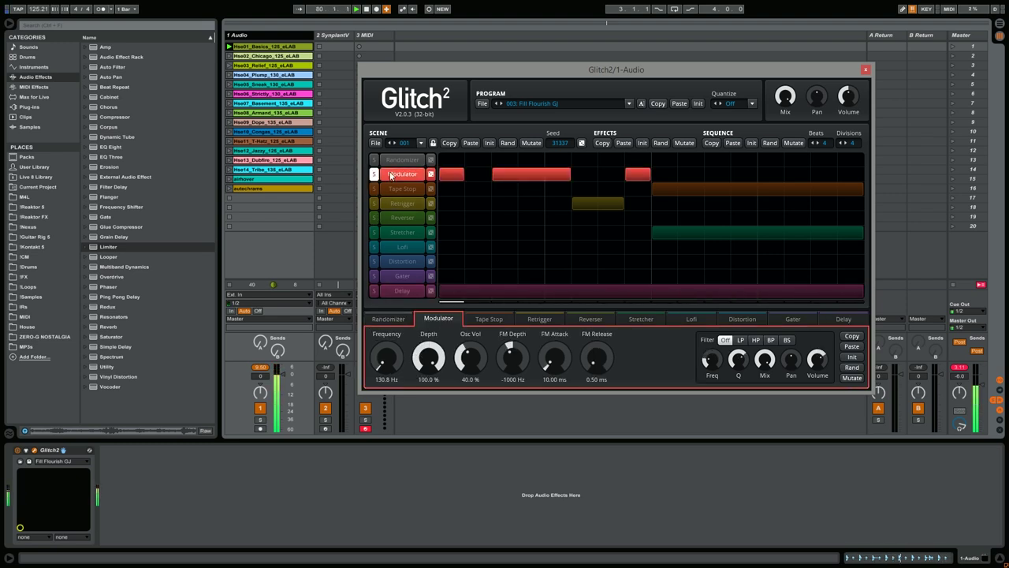
click(374, 290)
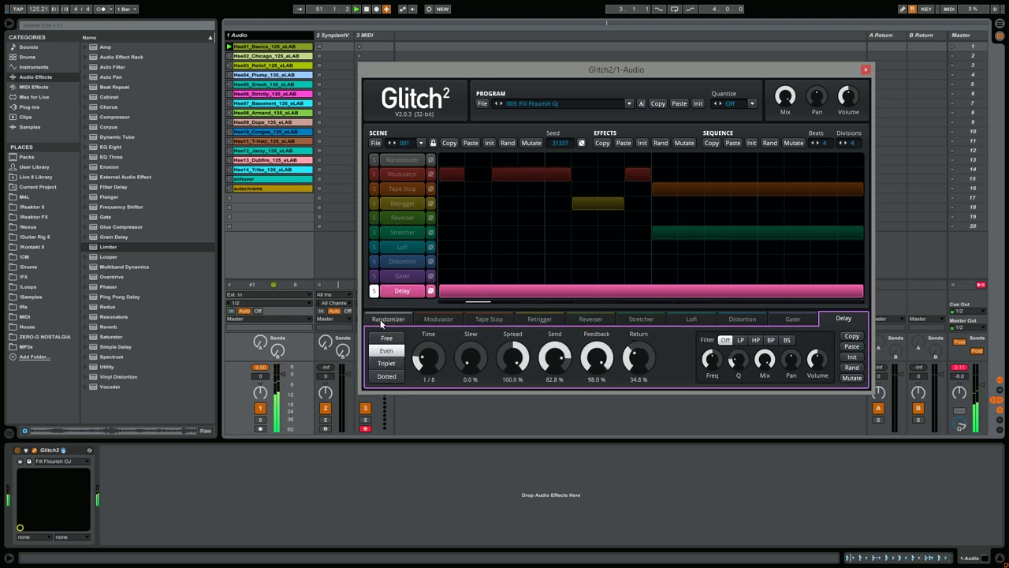
Try lowering the Delay effect's Mix again and return it to 100 %
mouse_move(764, 359)
mouse_down()
mouse_move(764, 386)
mouse_move(764, 372)
mouse_up()
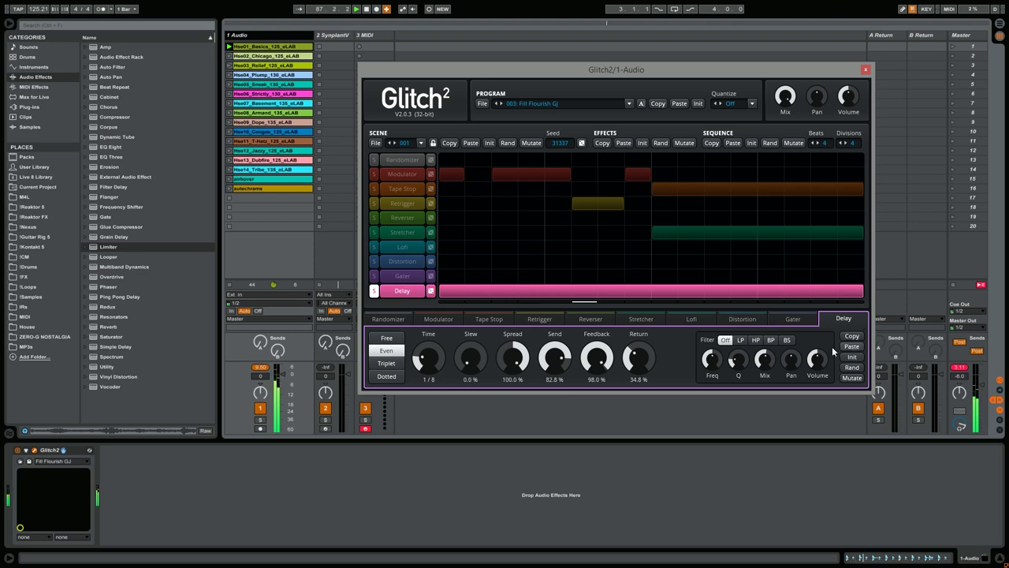
mouse_move(764, 358)
mouse_down()
mouse_move(764, 367)
mouse_move(764, 356)
mouse_up()
drag(801, 365, 818, 351)
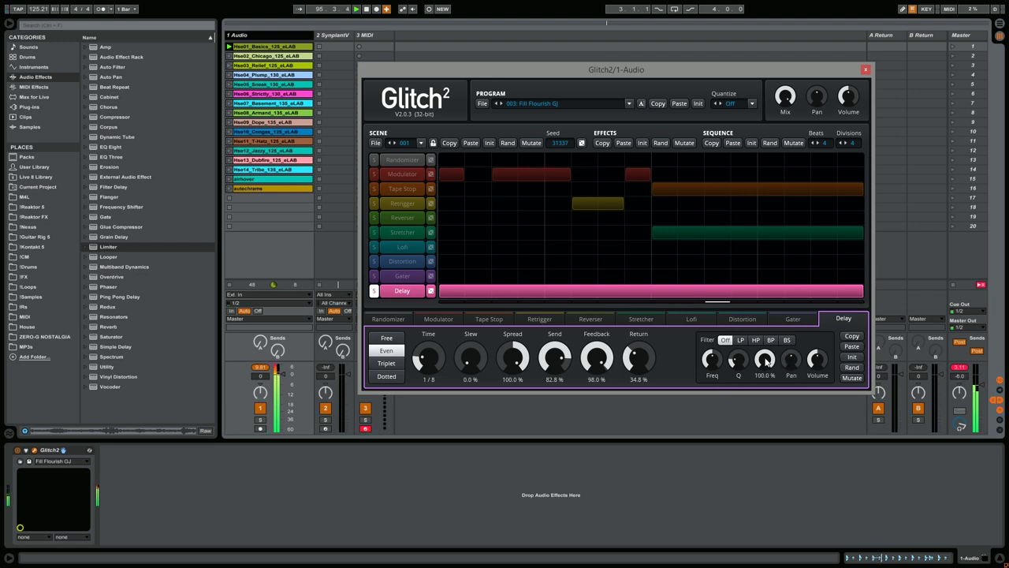
Turn off the Delay solo and shorten the Delay block to cover only the third beat of the sequence
click(375, 291)
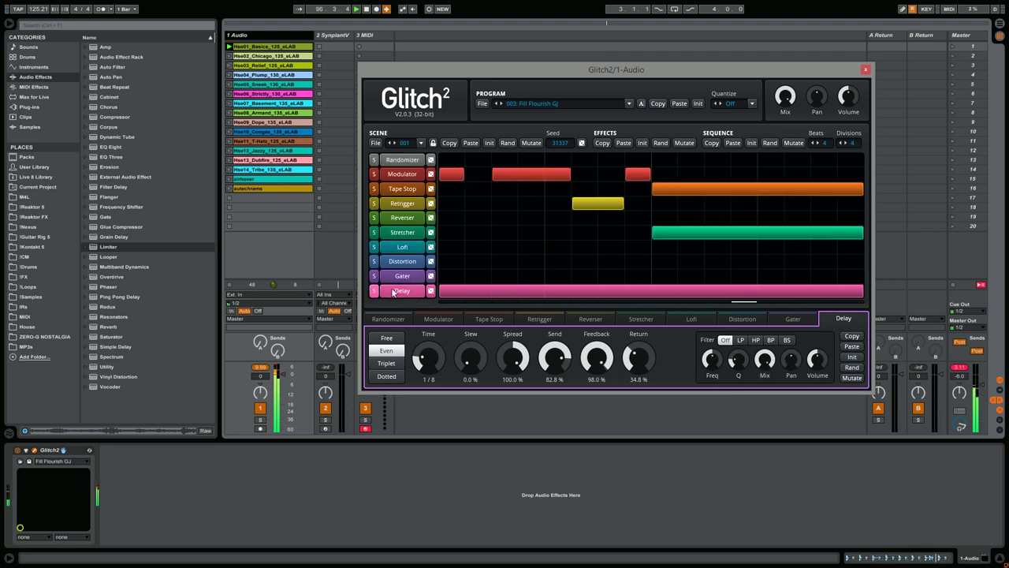
drag(651, 290, 757, 292)
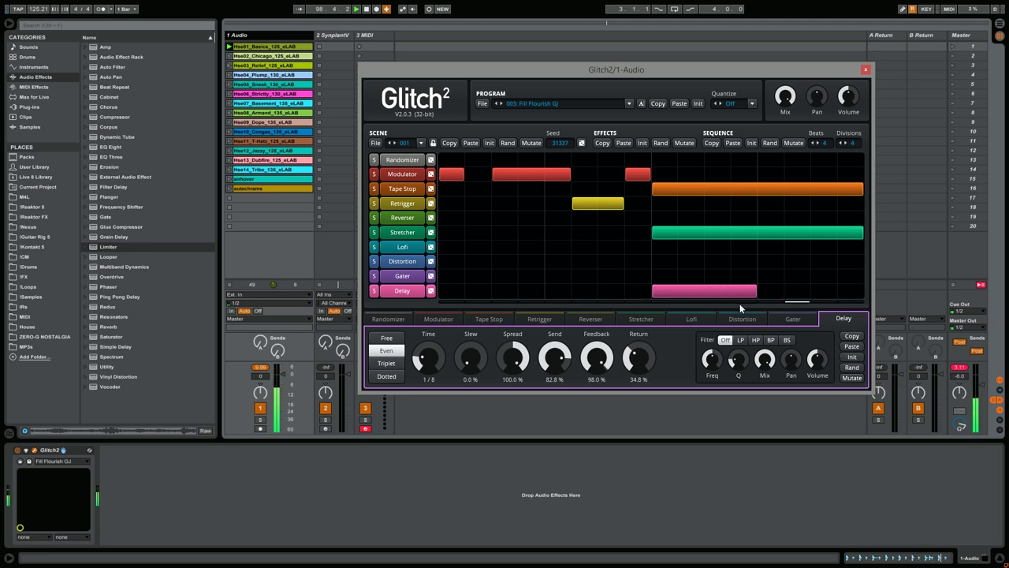
View the settings of the Tape Stop, Retrigger, Lofi, Distortion and Modulator effects
click(402, 188)
click(402, 203)
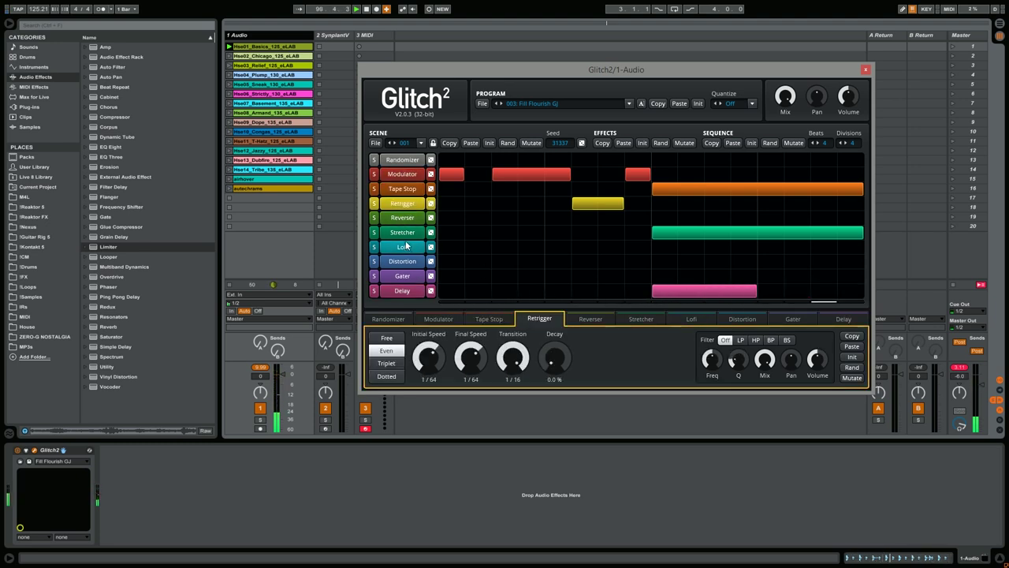
click(402, 247)
click(407, 266)
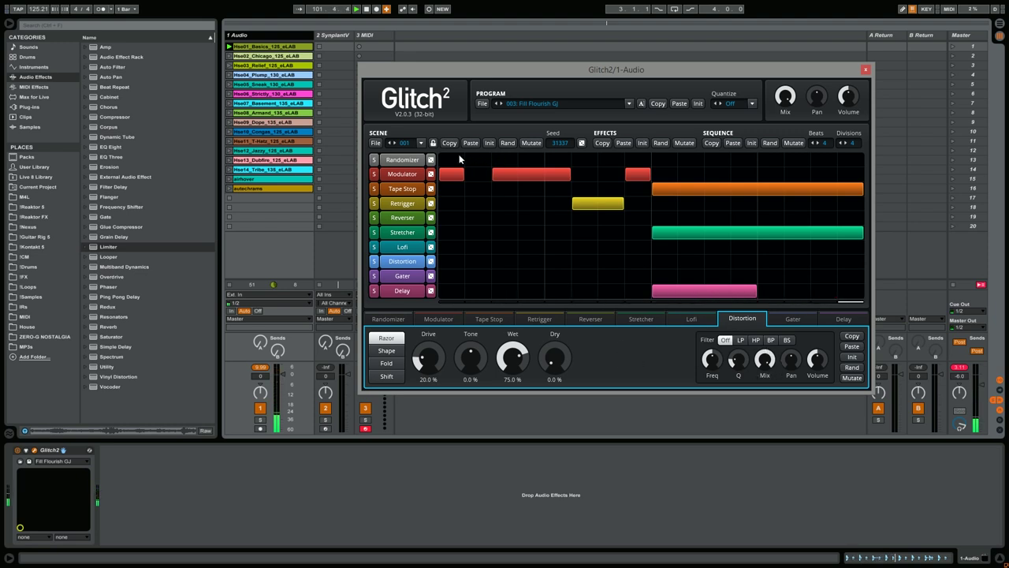
click(402, 175)
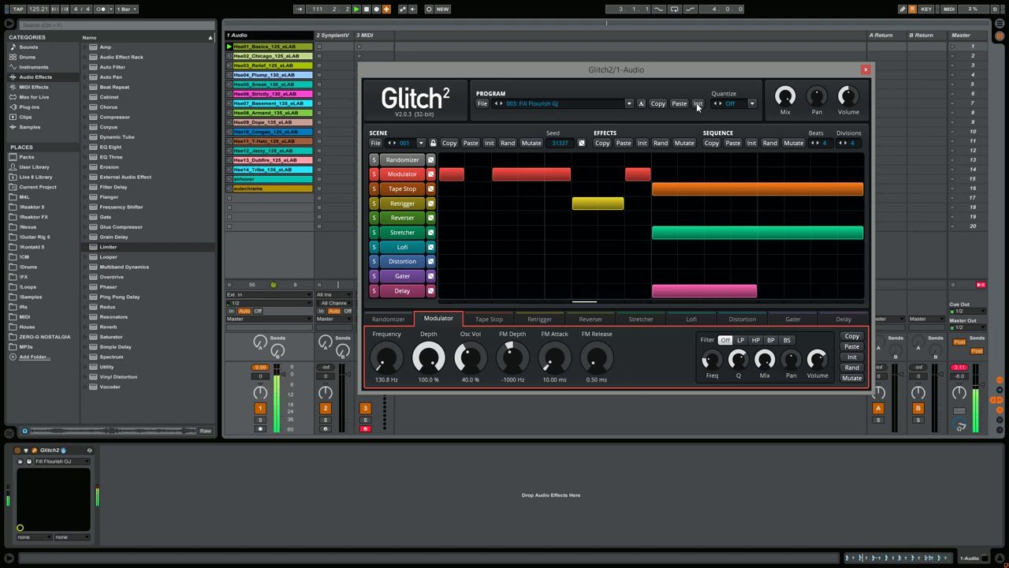
Check the program file options, try Beat quantizing for scene changes, and set Quantize back to Off
click(482, 103)
click(481, 104)
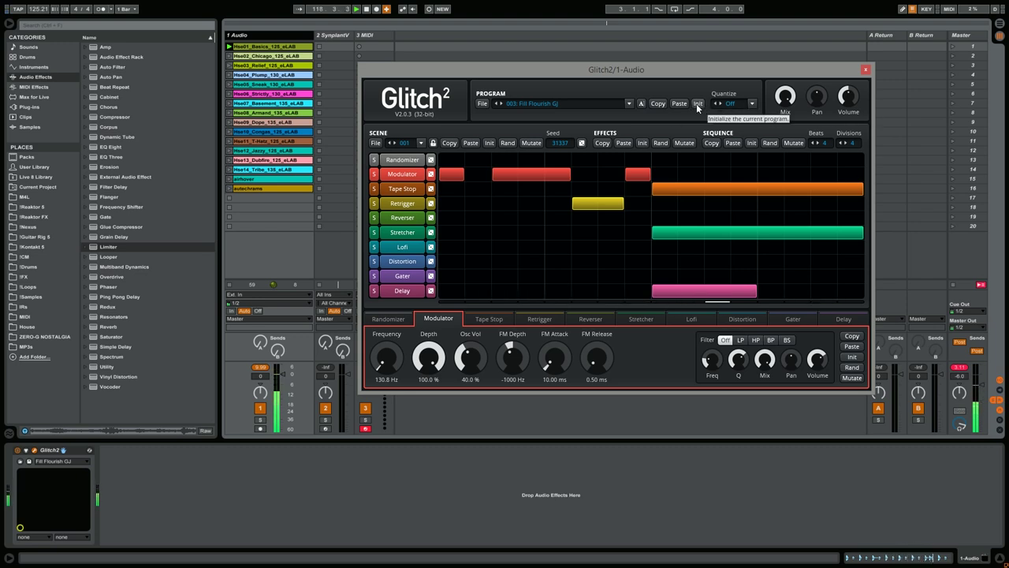
click(753, 103)
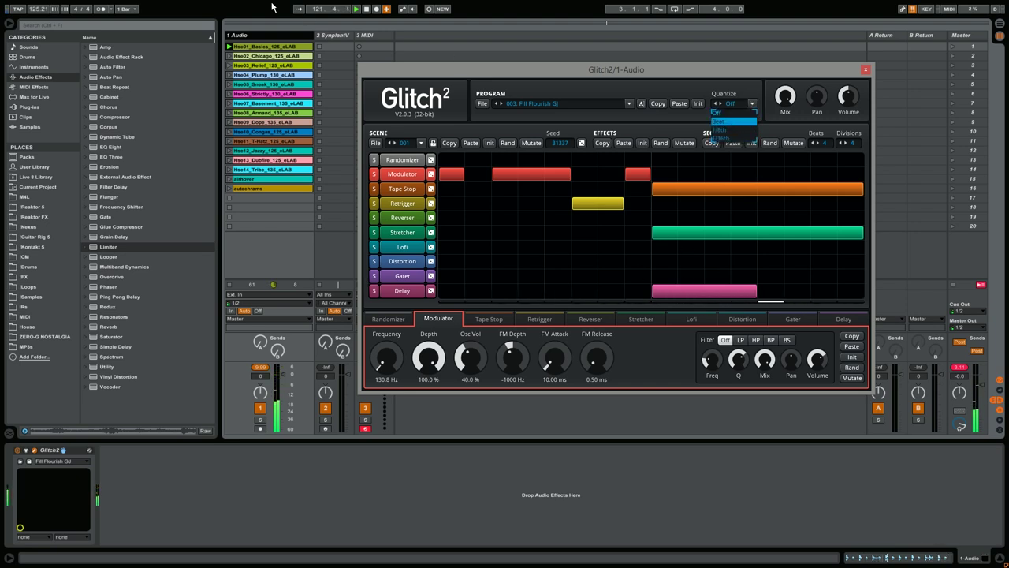
click(722, 121)
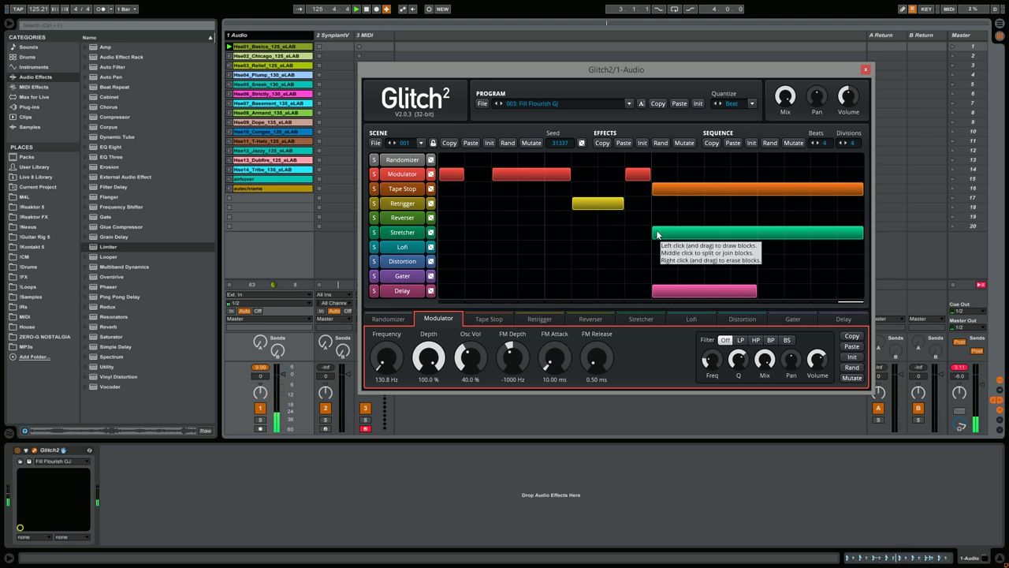
click(751, 103)
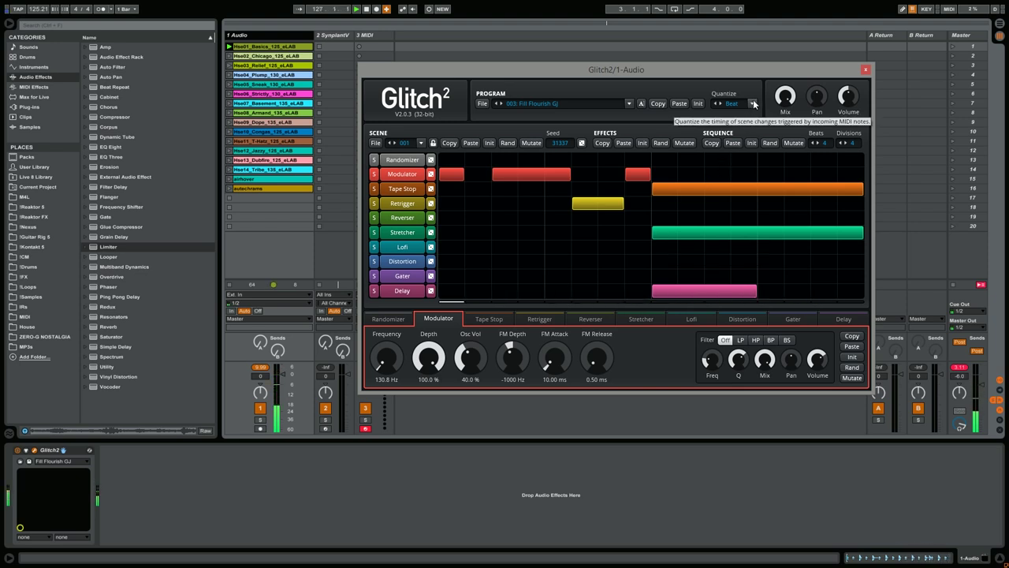
click(730, 115)
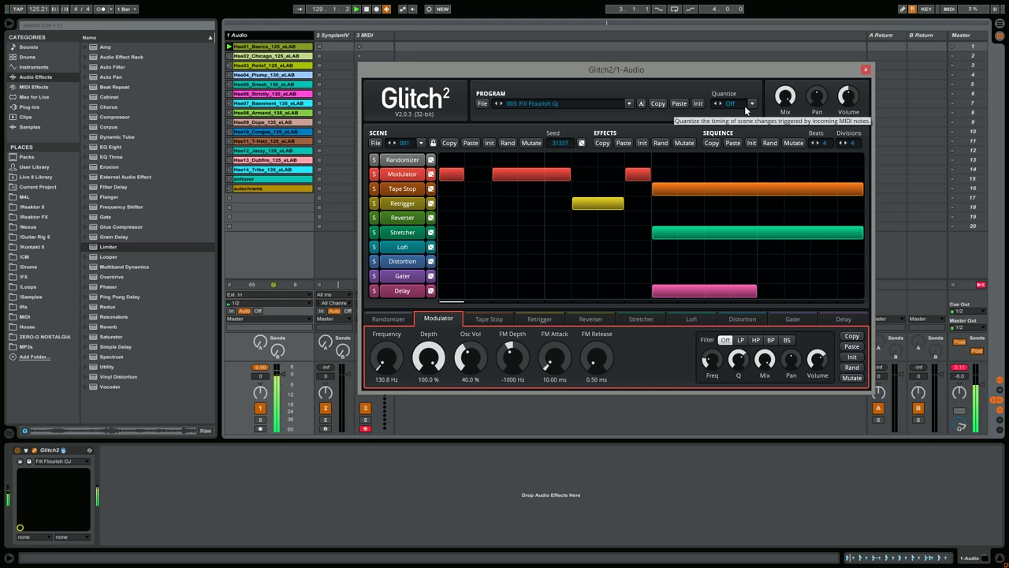
View the file options for the current scene
click(375, 143)
click(411, 139)
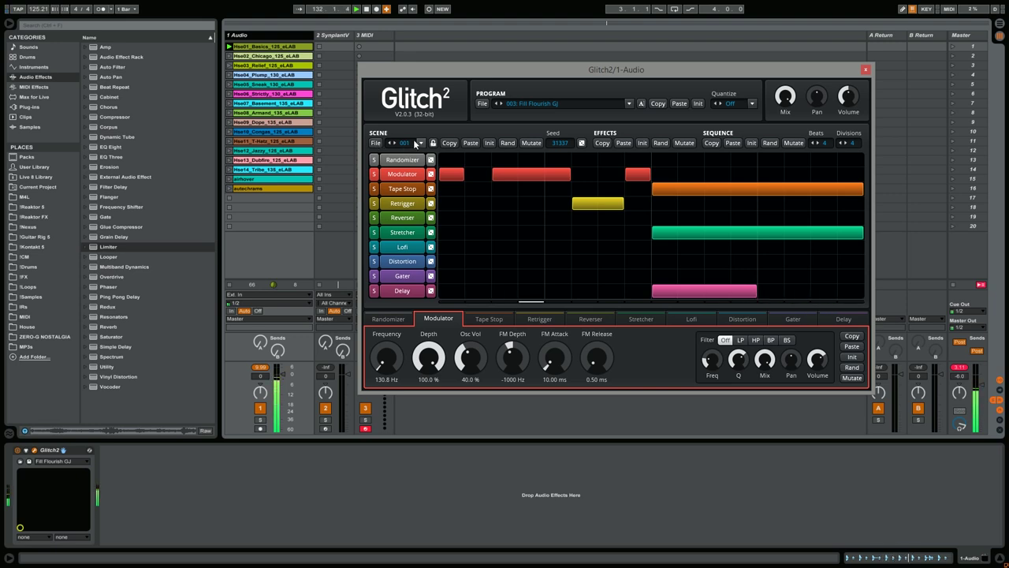
click(376, 143)
click(377, 139)
Select the 3 MIDI track and load program 002: Tuned Modulator GJ, with the plug-in window moved aside
click(382, 36)
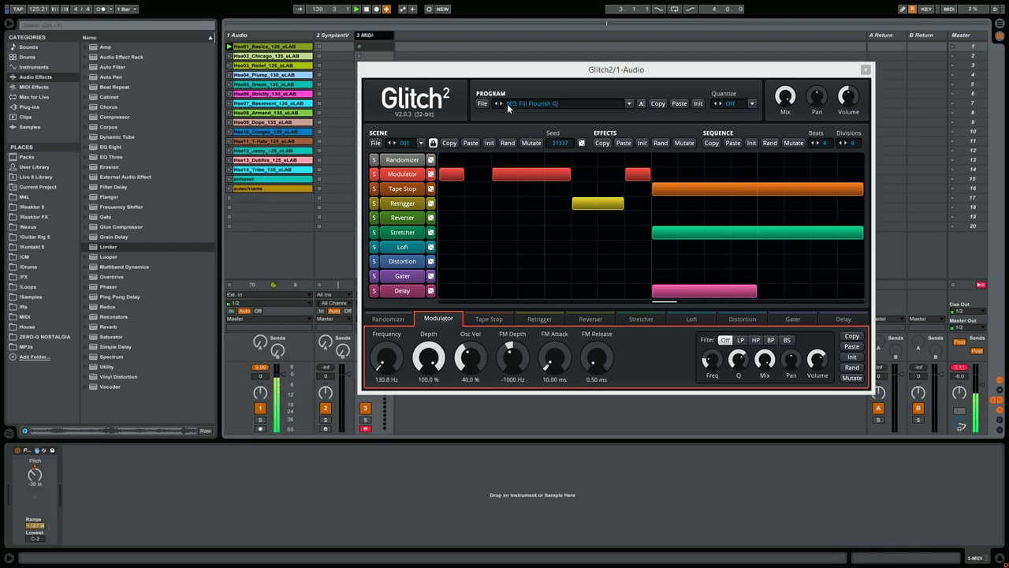
click(630, 103)
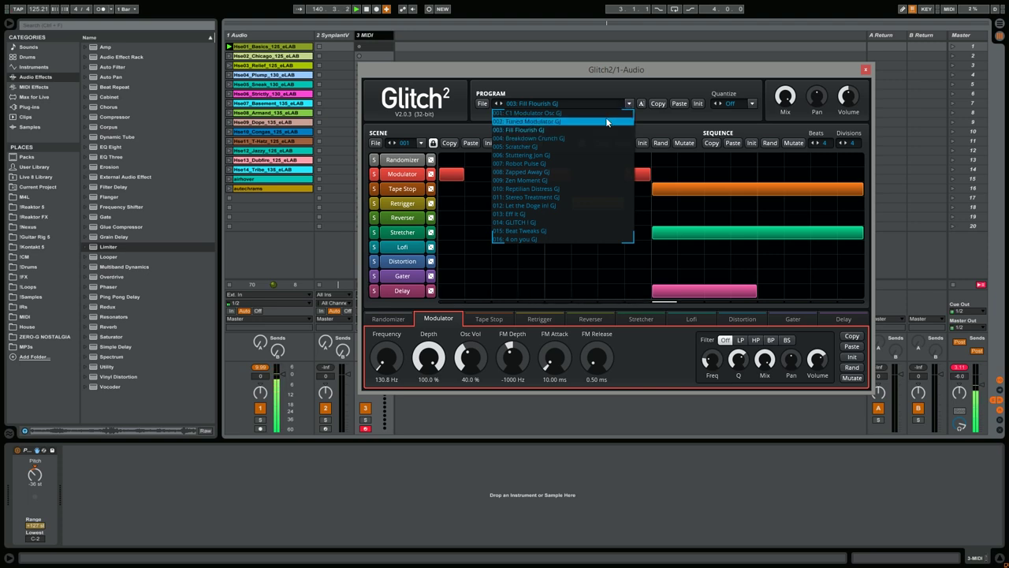
click(607, 122)
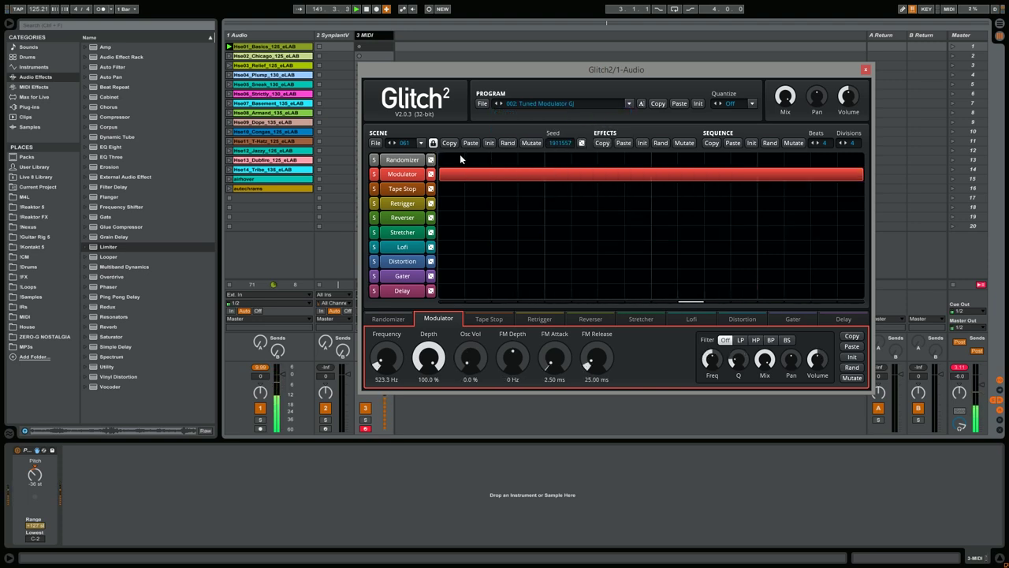
drag(525, 68, 621, 75)
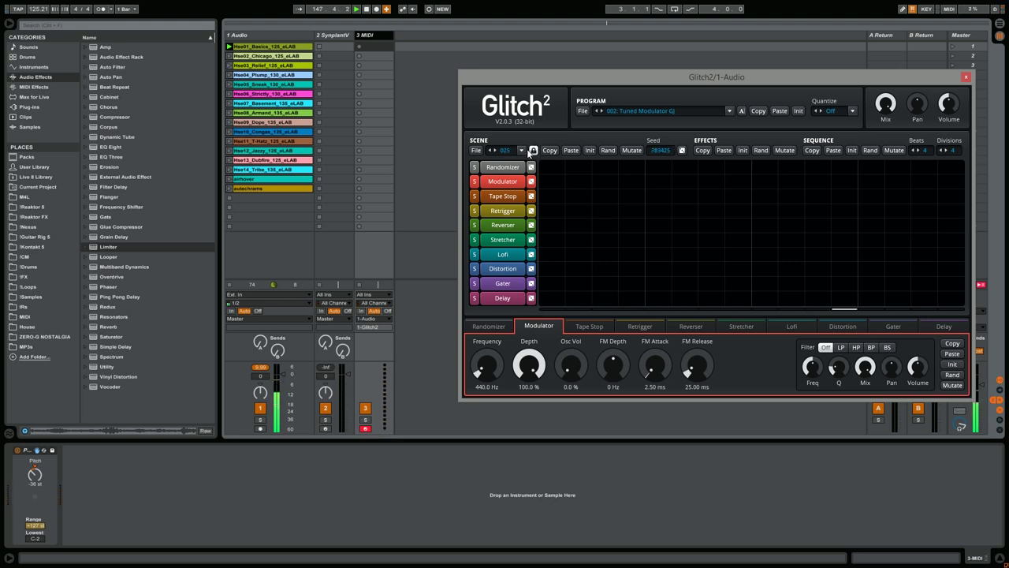
Step through the scenes of Tuned Modulator GJ, selecting scene 001 and ending on scene 123
click(522, 150)
click(522, 150)
click(522, 151)
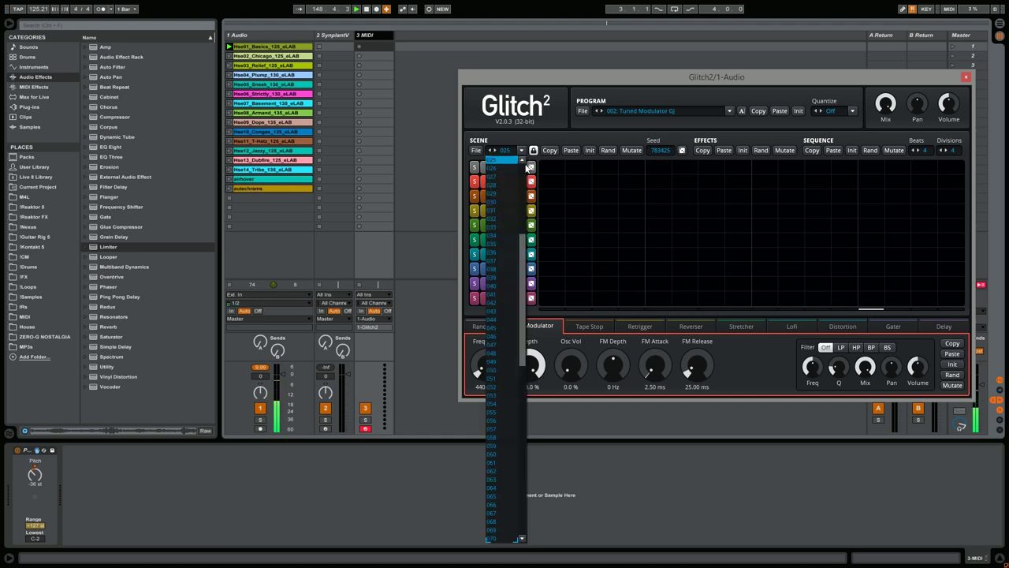
scroll(523, 175, up, 8)
click(513, 160)
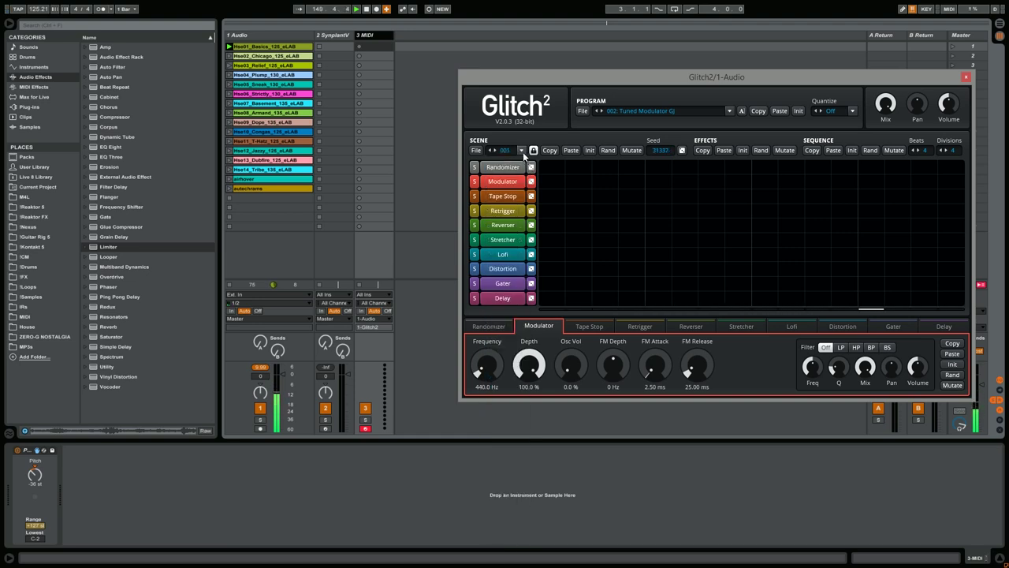
click(522, 151)
click(509, 168)
click(522, 151)
drag(523, 195, 525, 445)
click(502, 493)
Load program 001: C1 Modulator Osc GJ for comparison and return to program 002: Tuned Modulator GJ
click(730, 110)
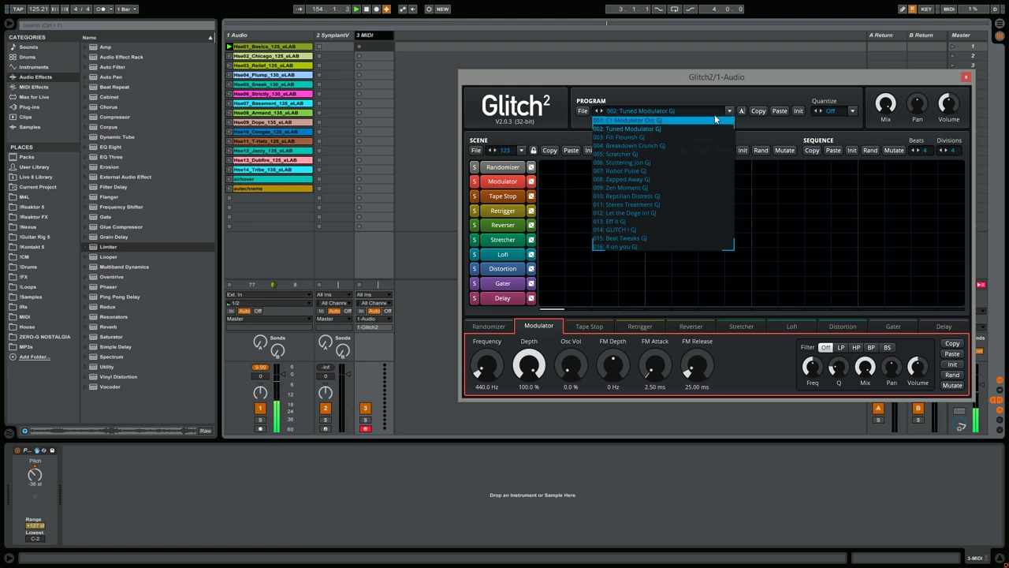
click(709, 120)
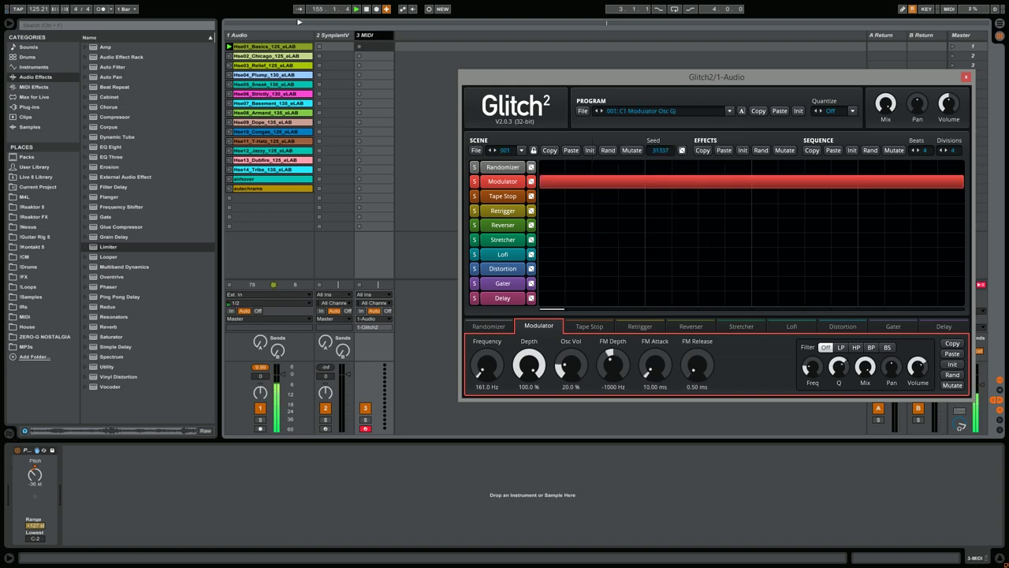
click(583, 110)
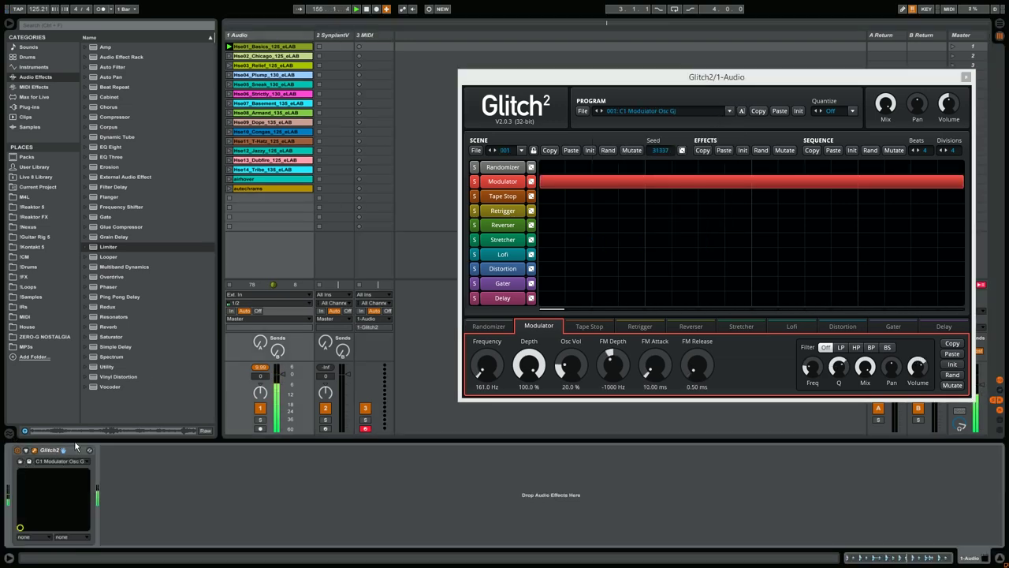
double_click(513, 212)
click(730, 110)
click(719, 124)
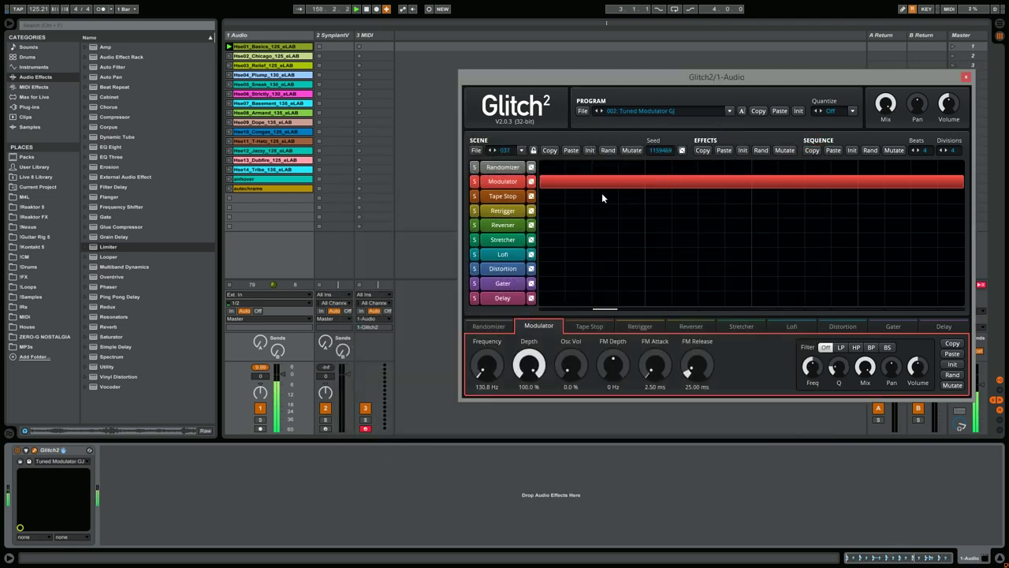
Select the 3 MIDI track and switch Tuned Modulator GJ to scene 037
click(522, 149)
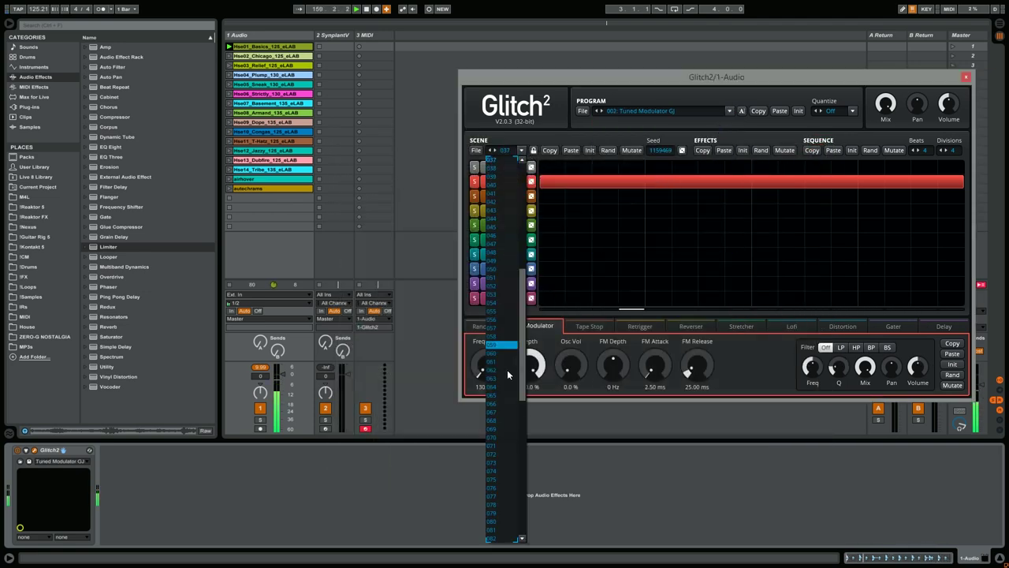
click(554, 115)
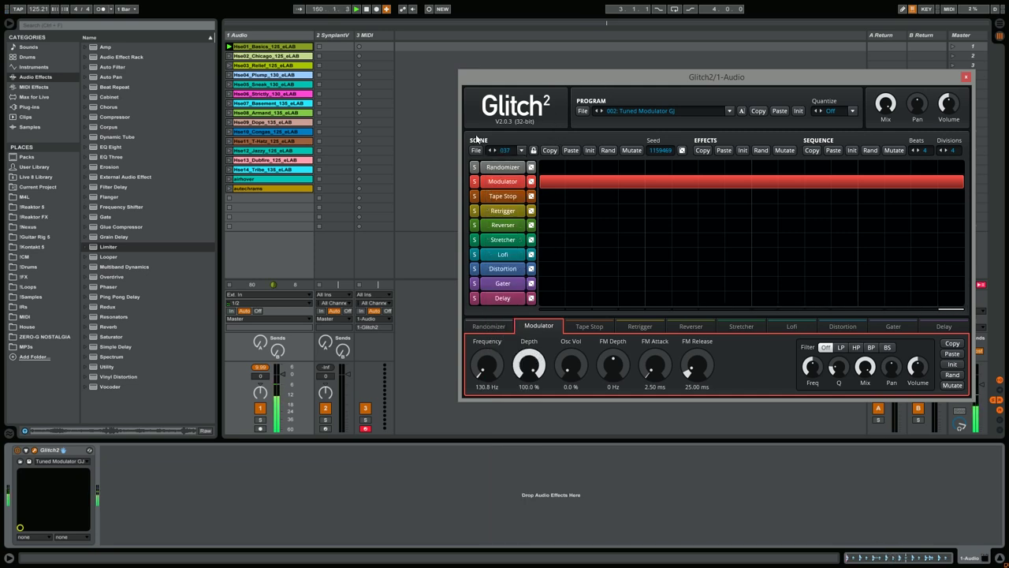
click(371, 48)
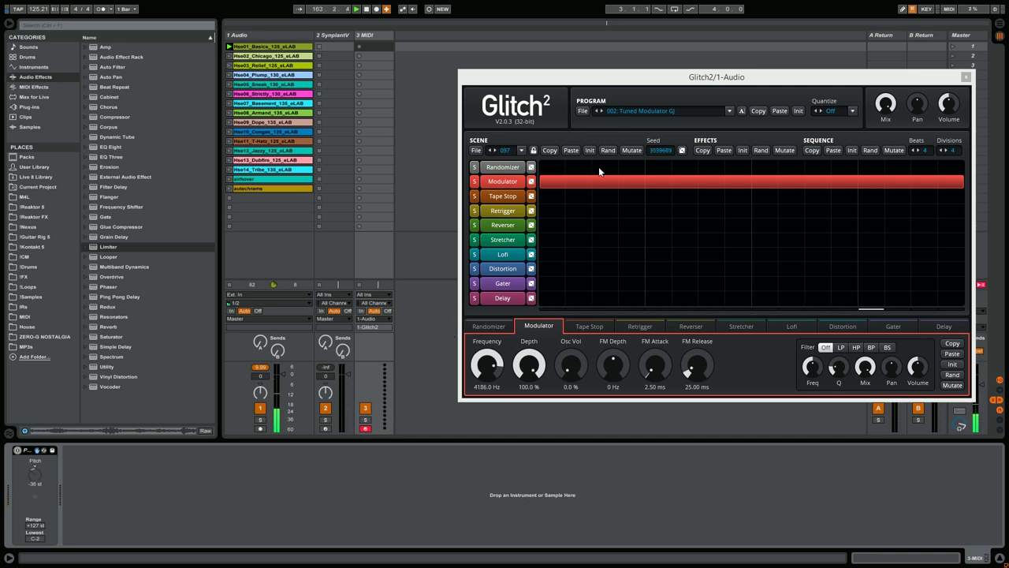
click(494, 150)
click(492, 151)
click(521, 150)
scroll(519, 177, up, 10)
scroll(521, 472, down, 1)
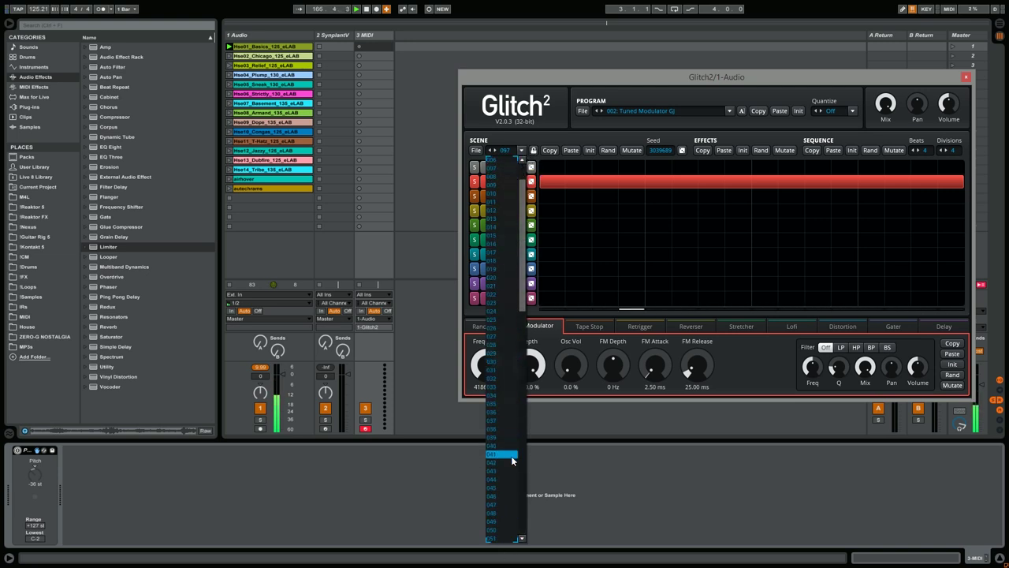
click(497, 411)
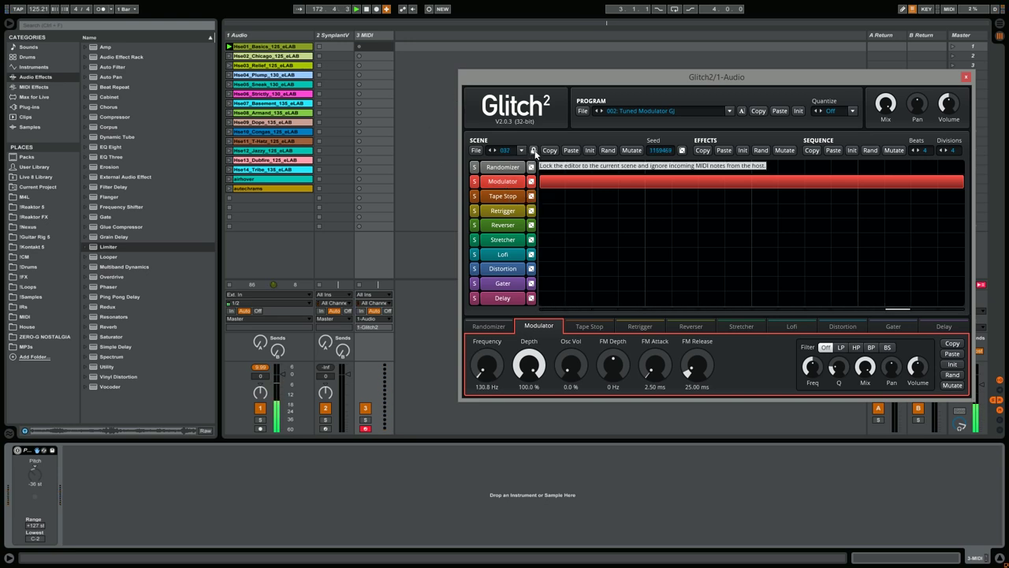
Lock the editor to scene 037 and turn on the Pitch device on the 3 MIDI track
click(534, 151)
click(376, 35)
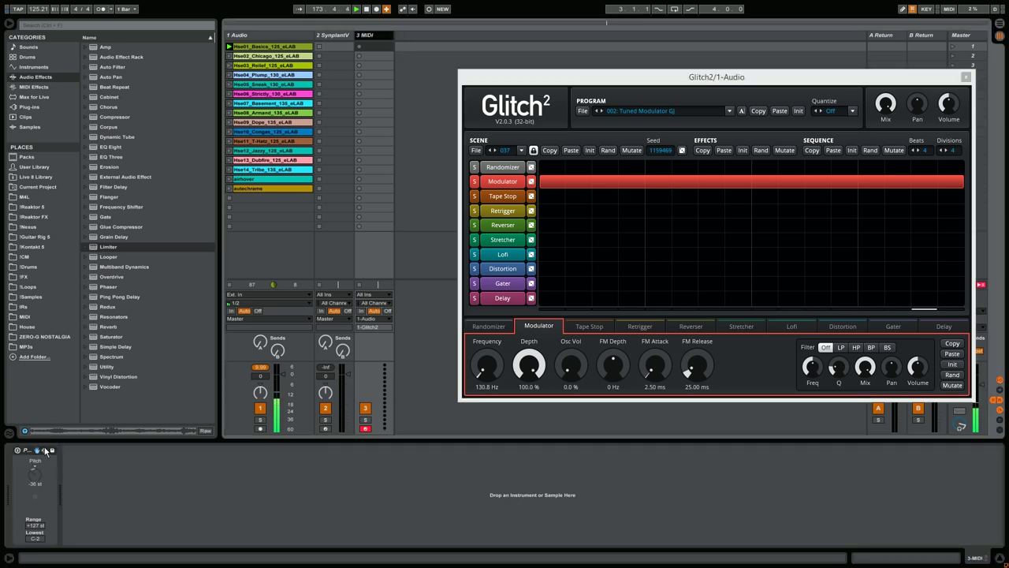
click(20, 451)
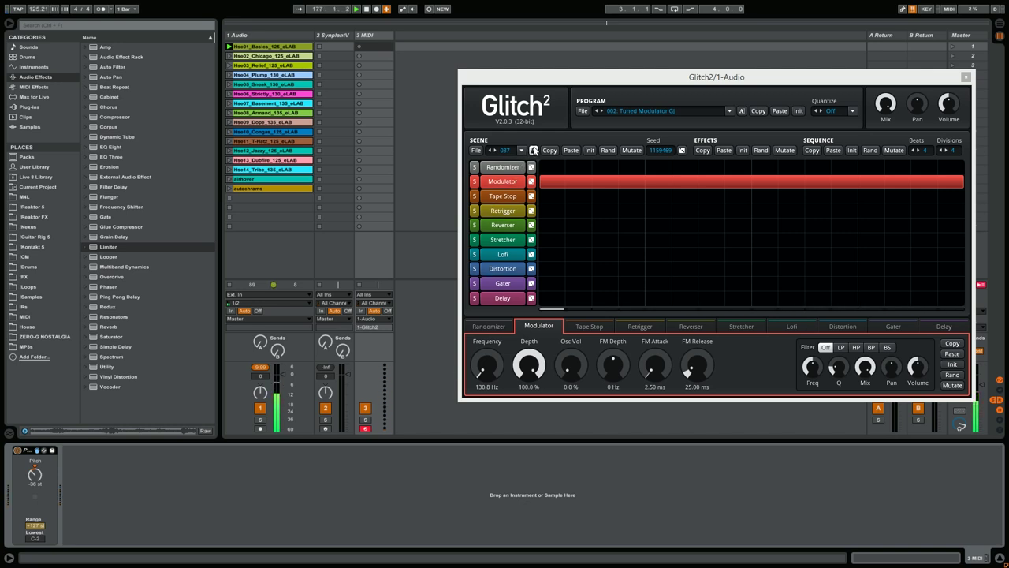
click(521, 150)
click(570, 245)
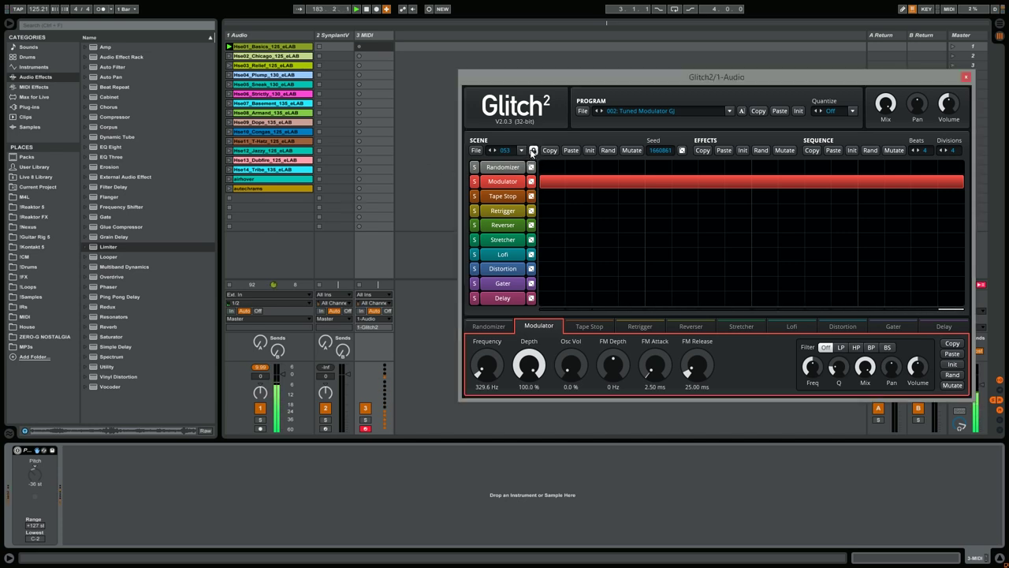
Lock the editor to scene 053 and stop playback
click(533, 150)
click(368, 11)
drag(569, 73, 533, 82)
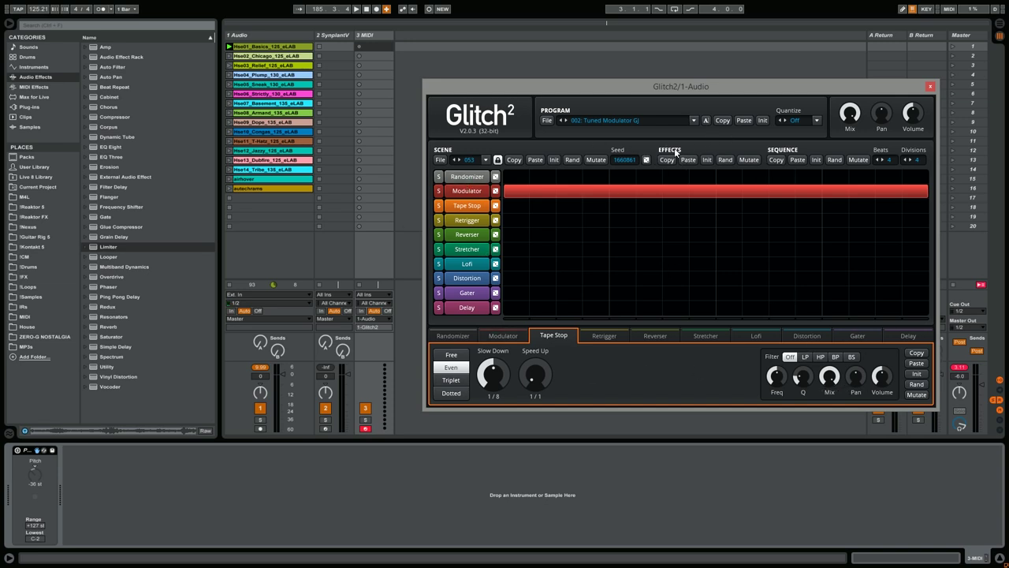
Draw blocks in scene 053 on the Retrigger, Distortion, Gater and Reverser lanes, plus two on the Stretcher lane
drag(609, 221, 794, 220)
drag(662, 277, 848, 278)
drag(770, 250, 874, 249)
drag(530, 250, 741, 249)
drag(584, 292, 741, 293)
drag(637, 234, 688, 234)
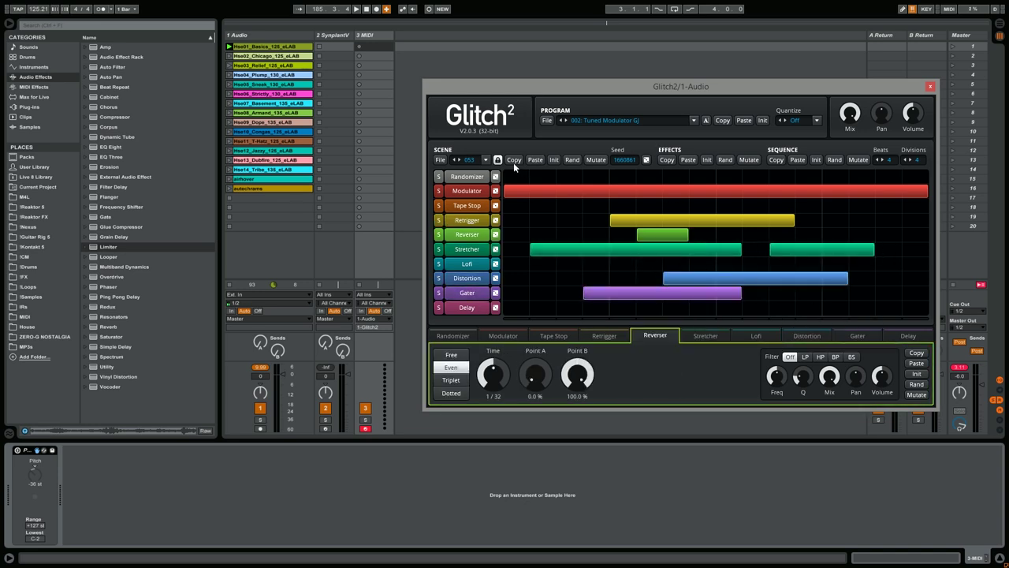
Copy scene 053, switch to program 003, and paste the scene there
click(566, 121)
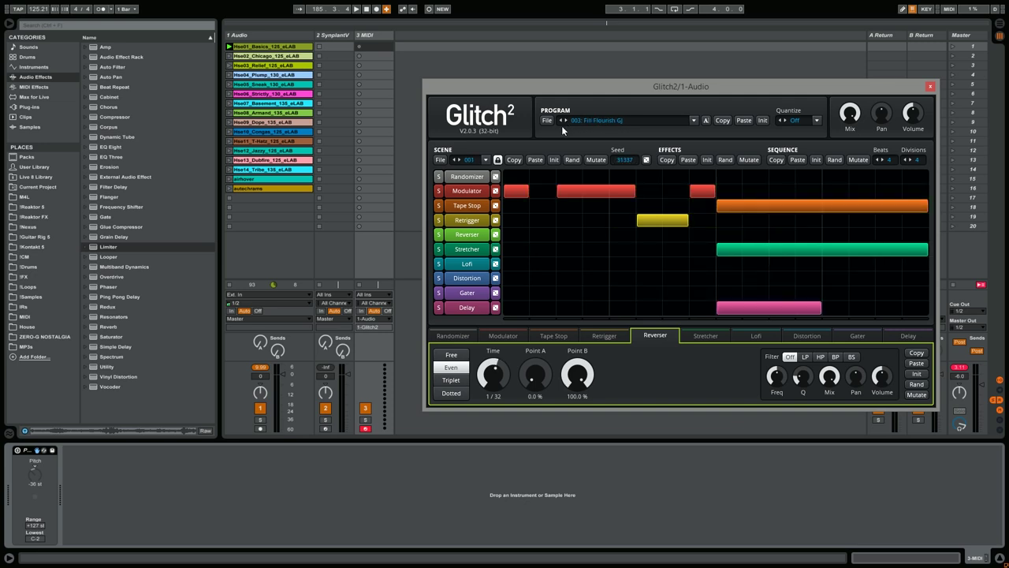
click(535, 159)
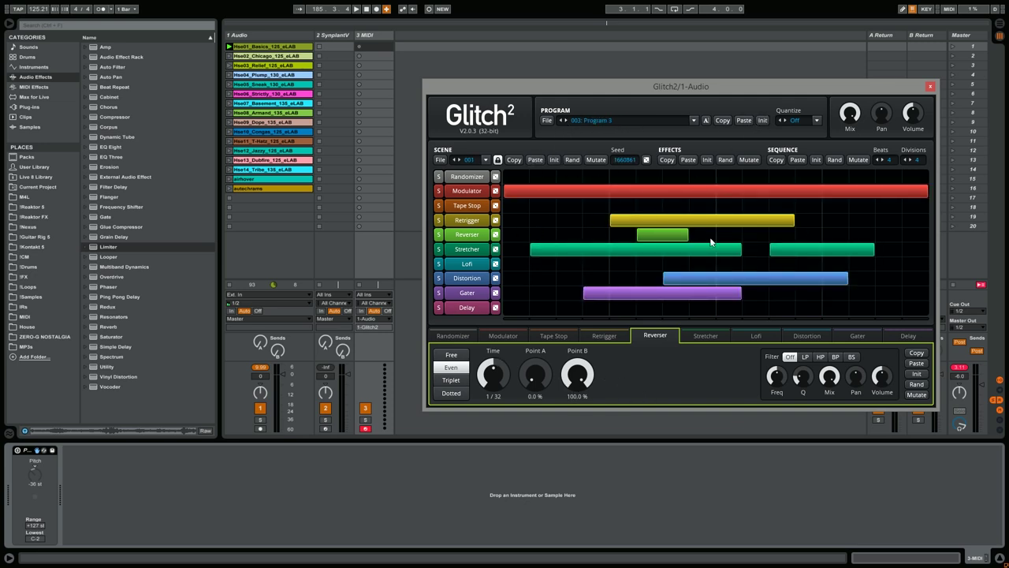
Initialize the scene pasted into program 003 and switch to program 002 Tuned Modulator GJ
click(555, 159)
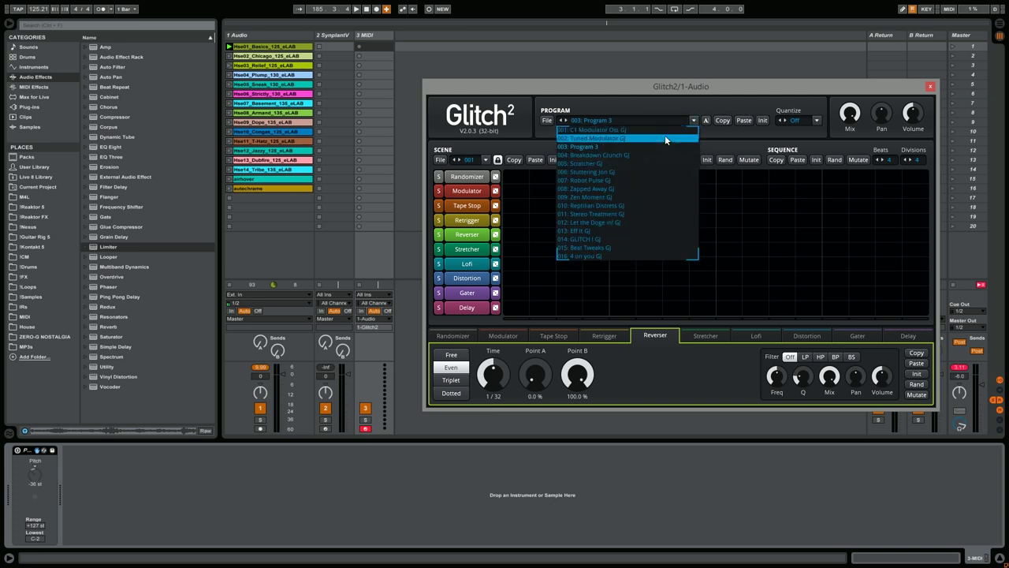
click(665, 136)
Reload the preset bank for Glitch2 on the 1 Audio track and switch to program 003 Fill Flourish GJ
click(240, 36)
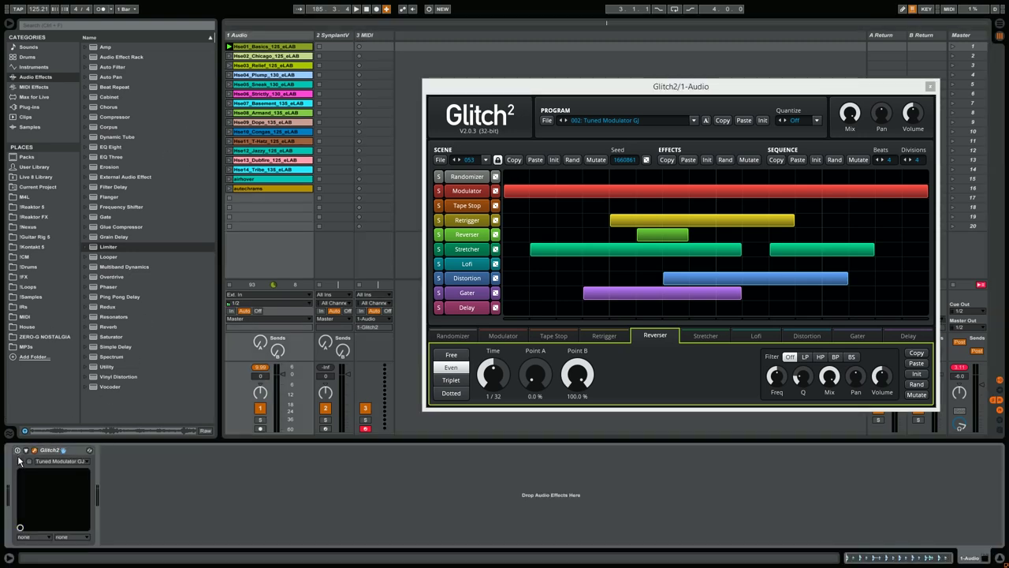
click(546, 120)
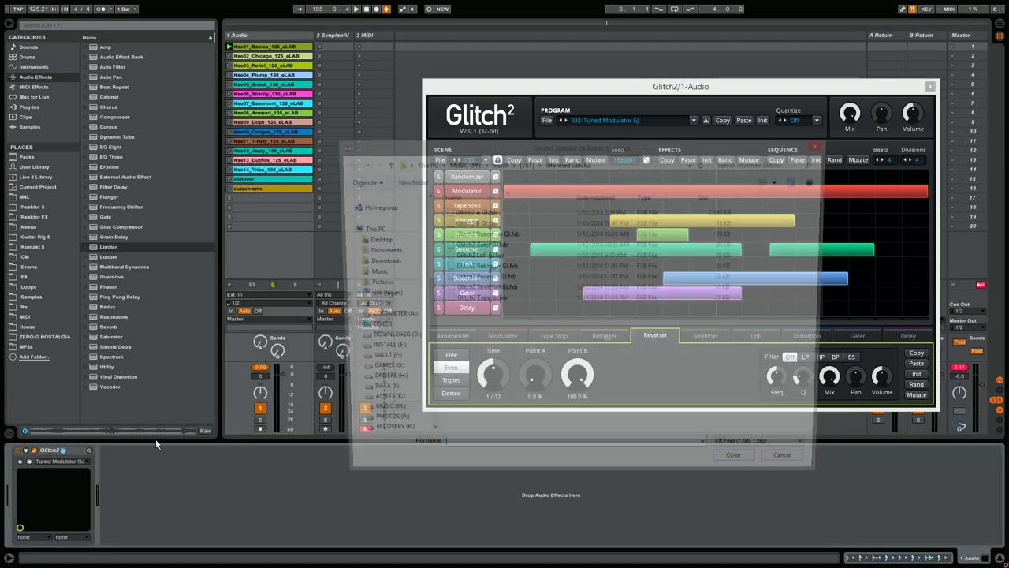
key(Escape)
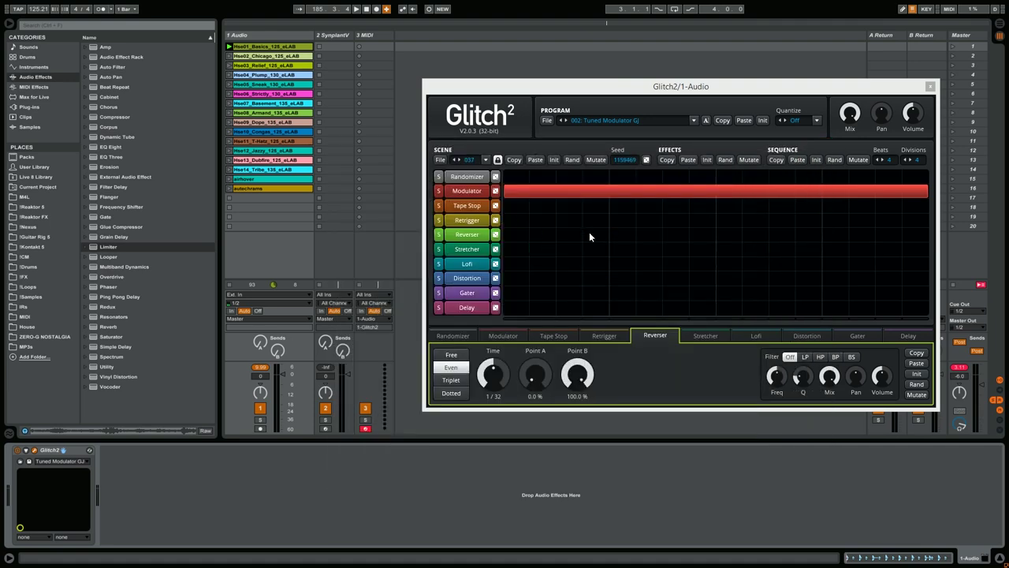
click(692, 121)
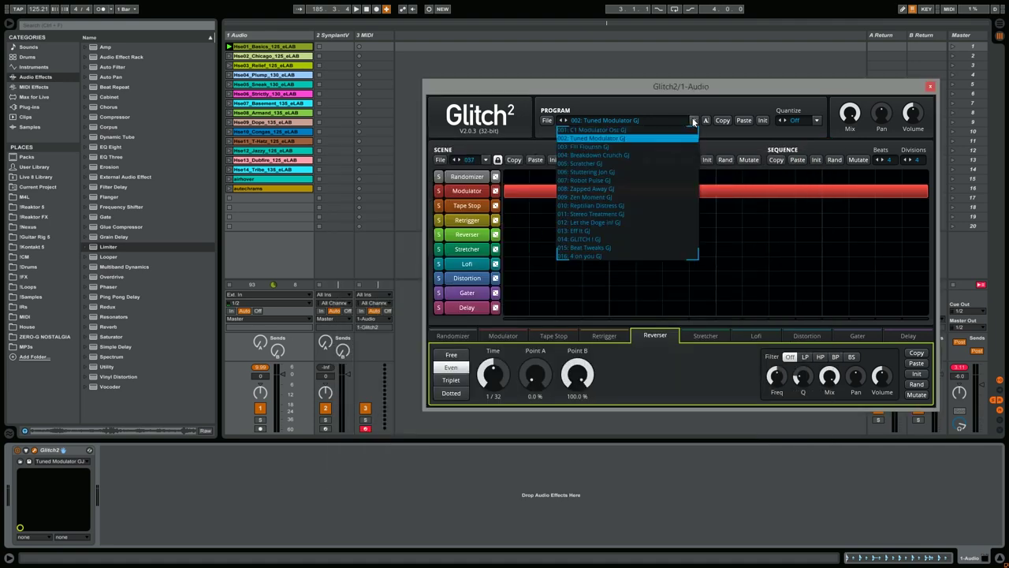
click(678, 145)
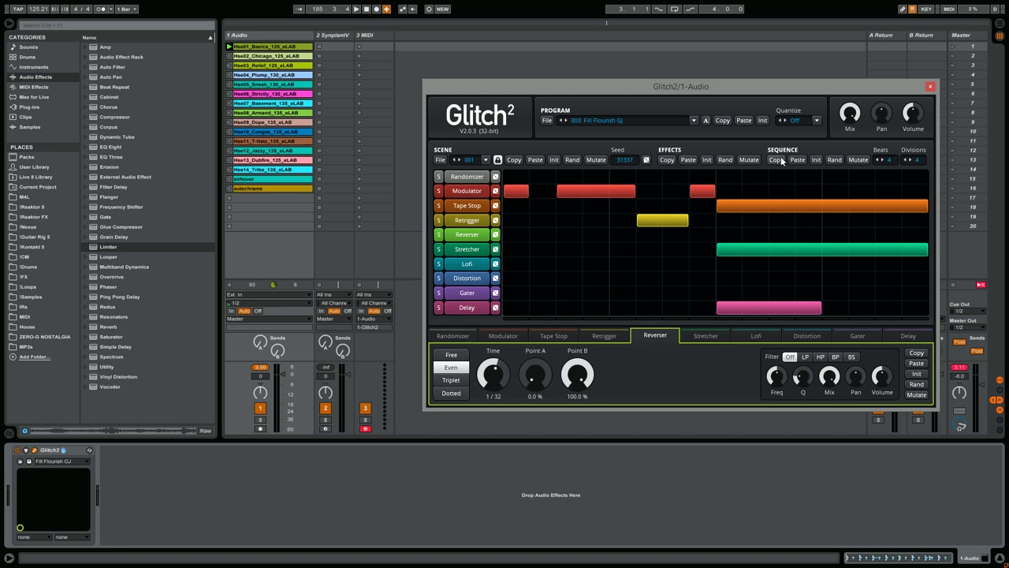
Reposition the Glitch2 window and view the Randomizer and Modulator effect settings during playback
click(467, 191)
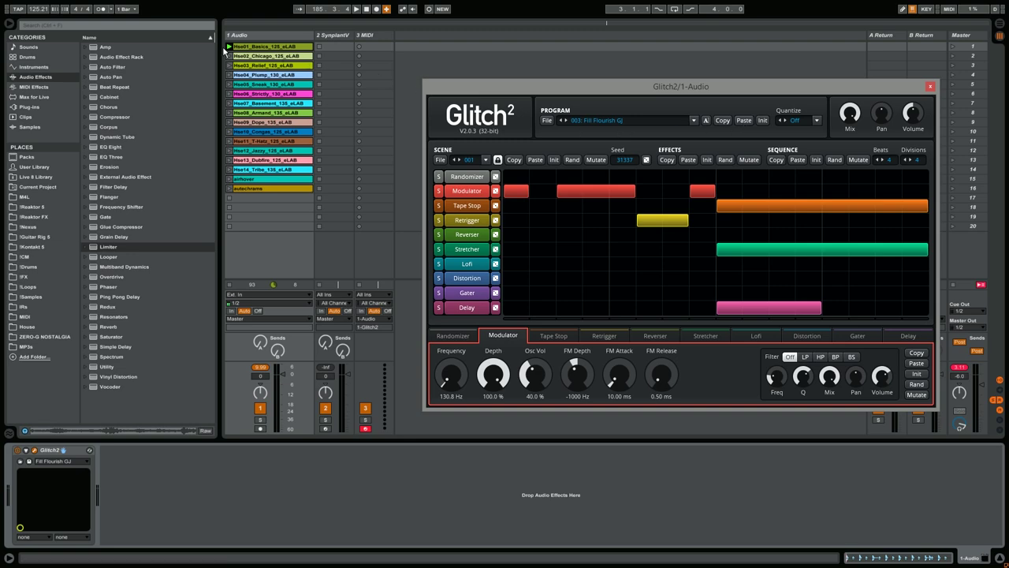
drag(692, 88, 663, 105)
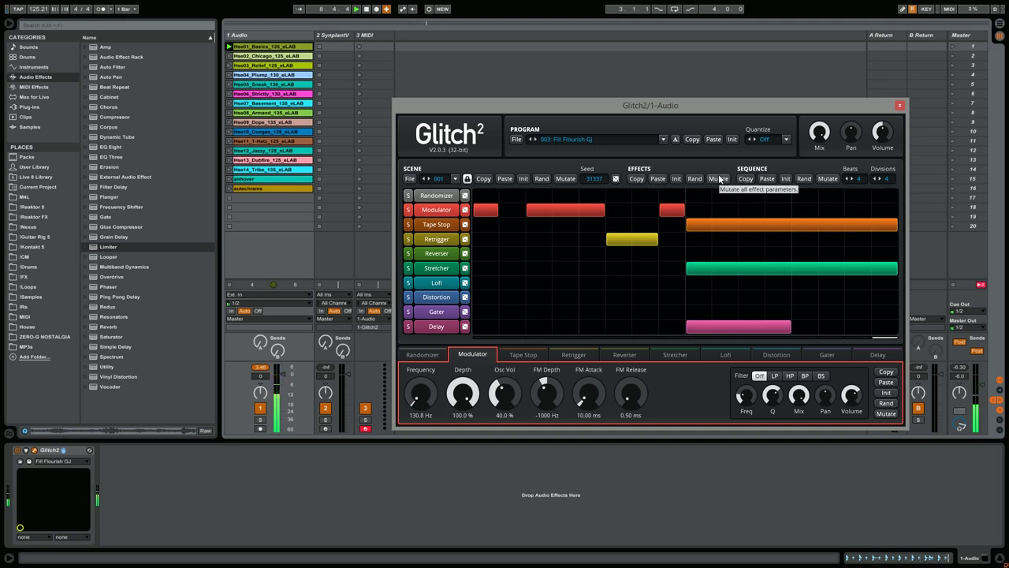
click(435, 196)
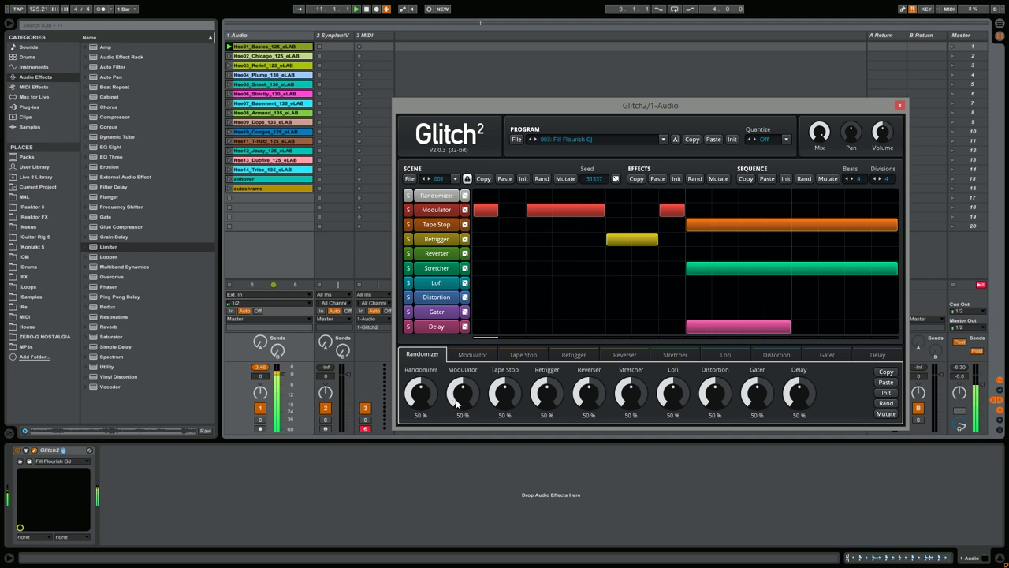
click(438, 209)
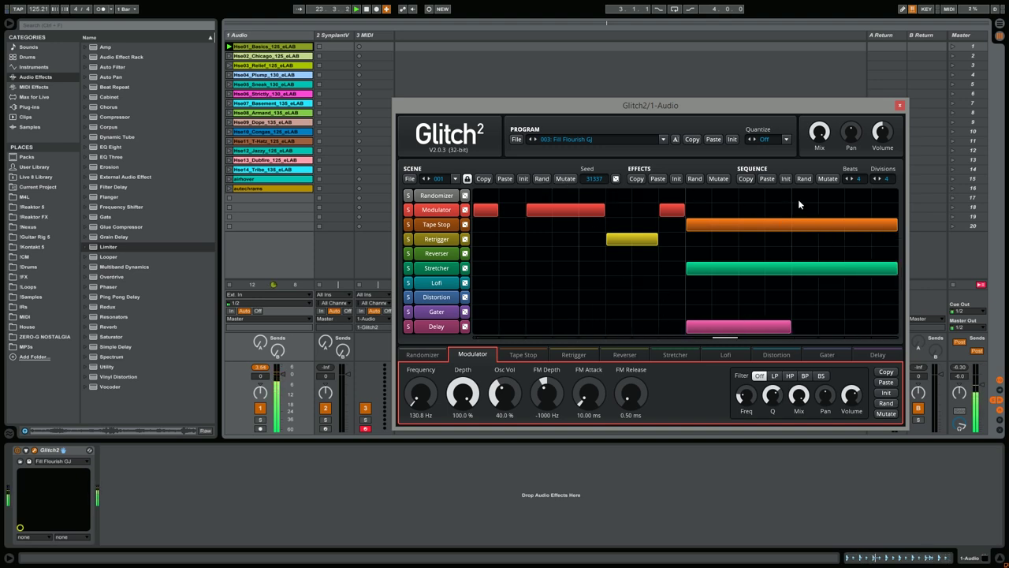
Mutate scene 001 of the Fill Flourish GJ program nine times to vary its sequence and effects
click(566, 179)
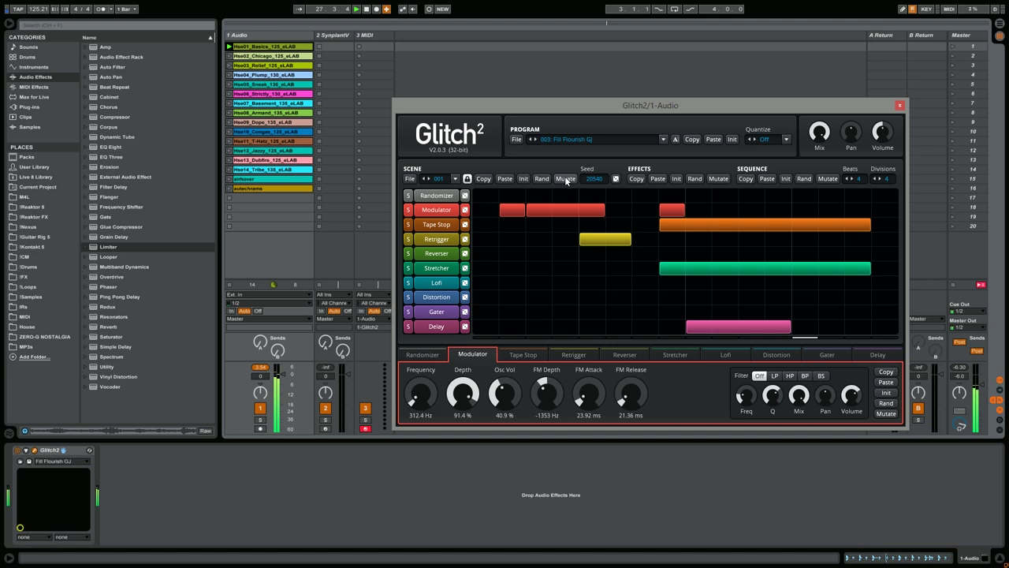
click(565, 178)
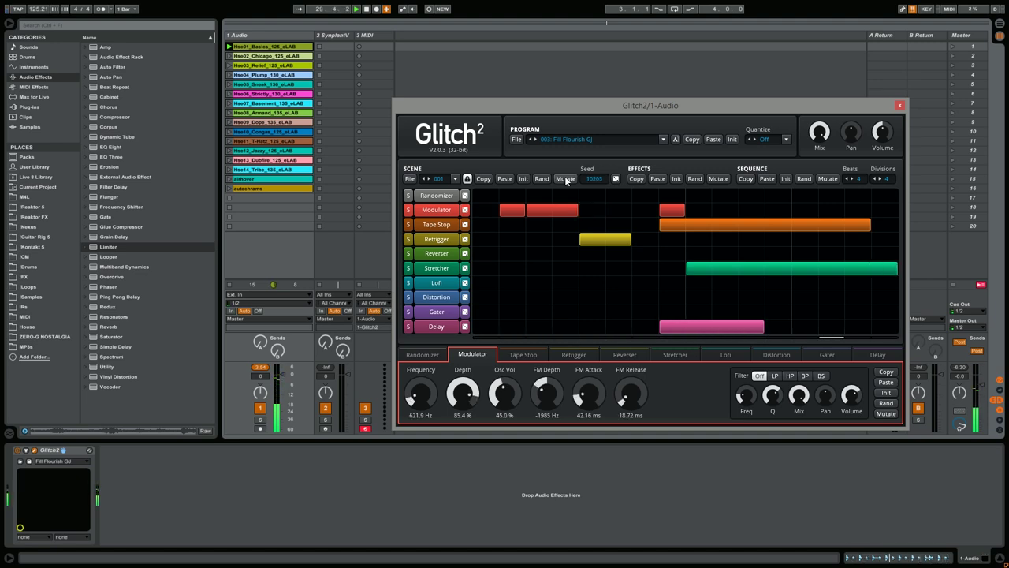
click(565, 178)
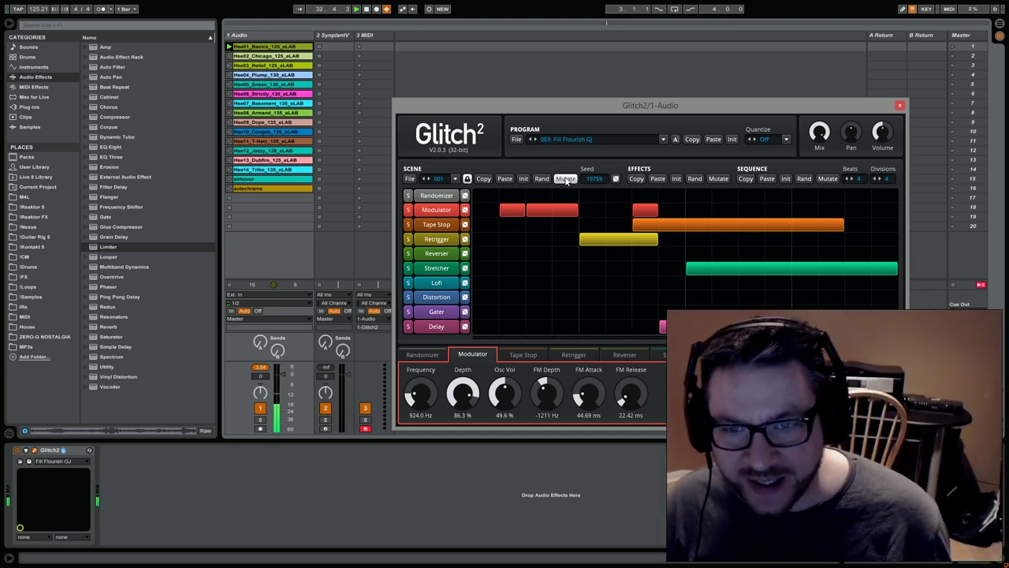
click(565, 178)
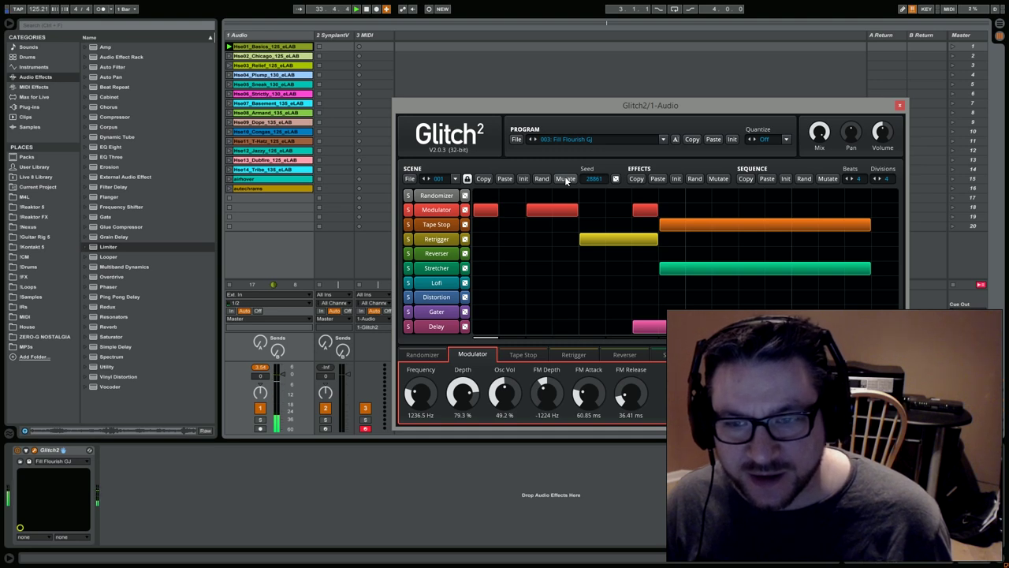
click(564, 179)
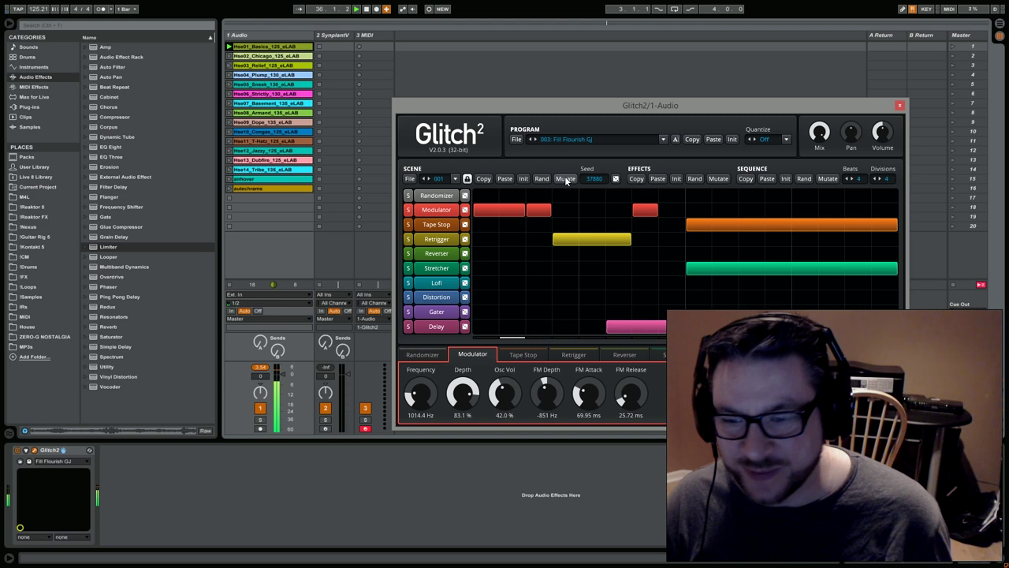
click(565, 179)
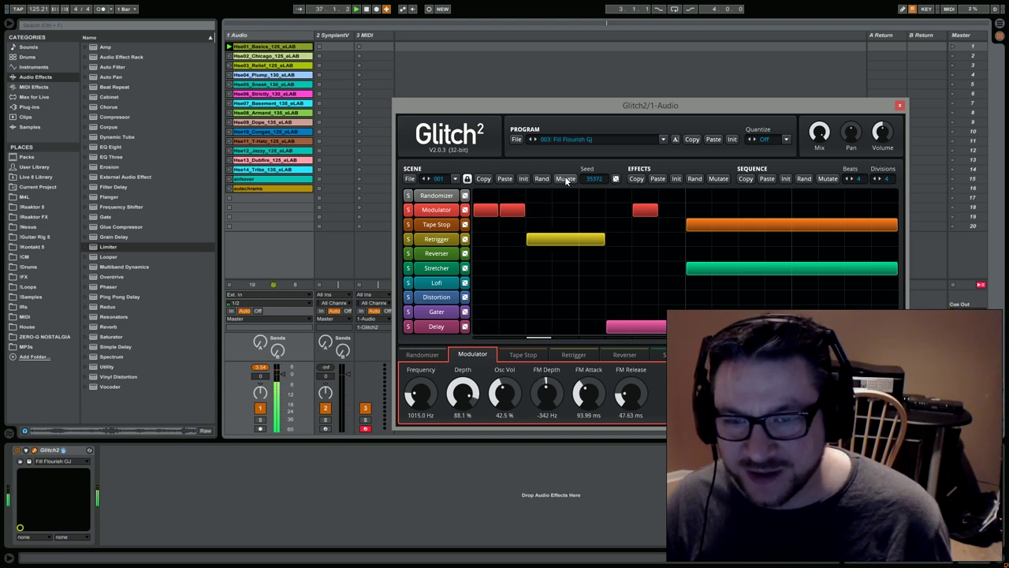
click(565, 179)
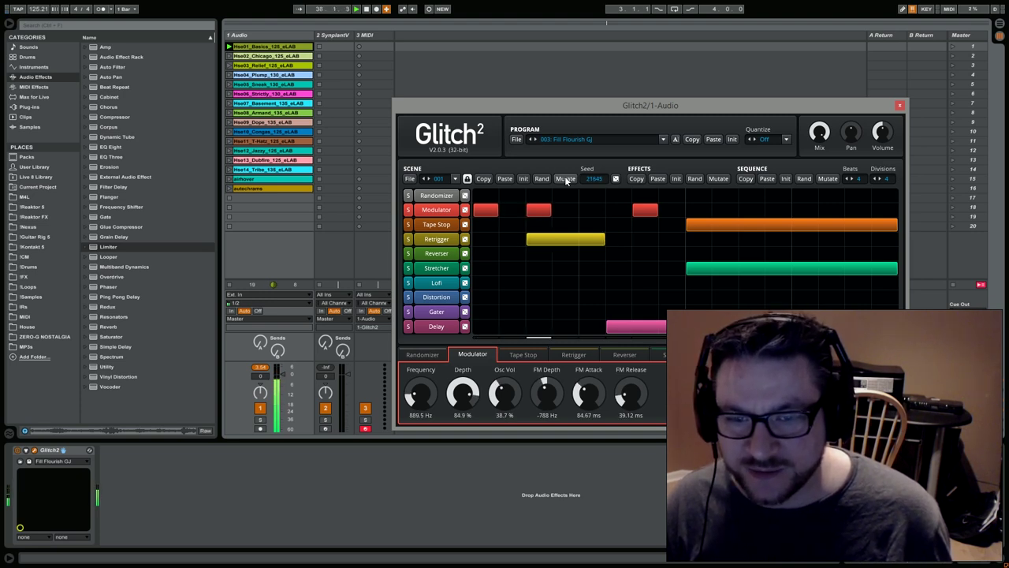
click(565, 178)
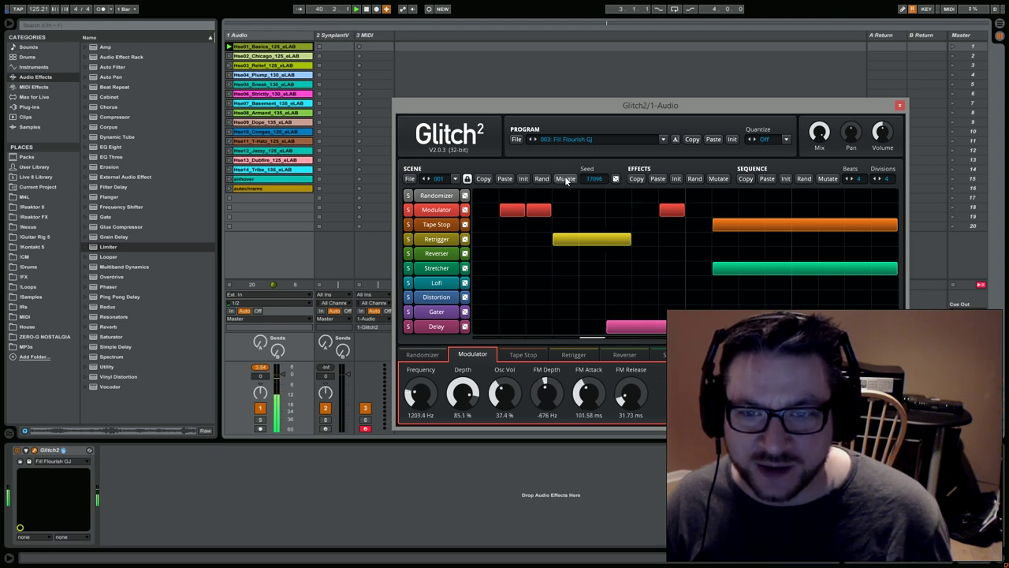
click(565, 178)
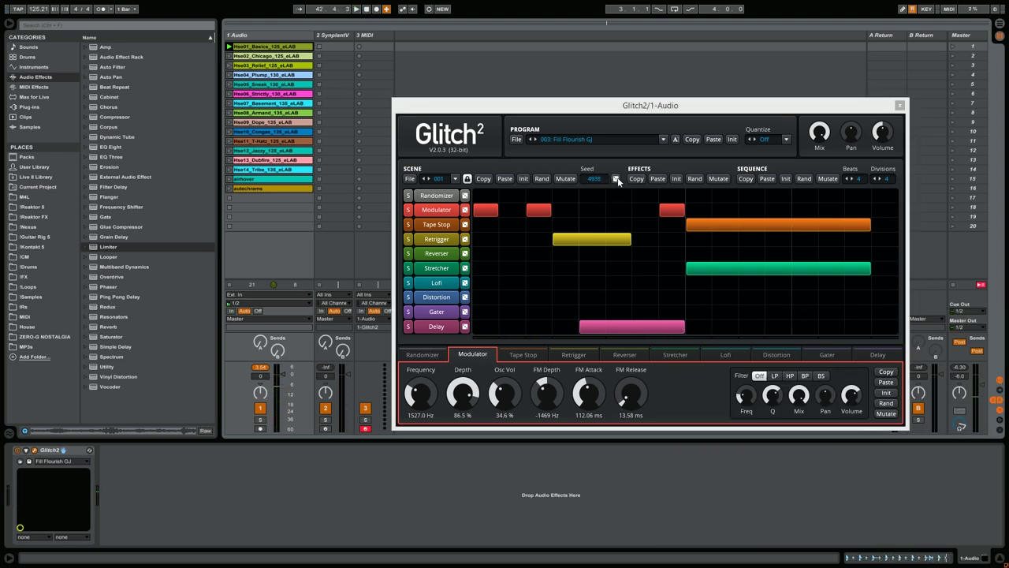
Initialize program 003 and randomize scene 001 starting from seed 1
click(731, 140)
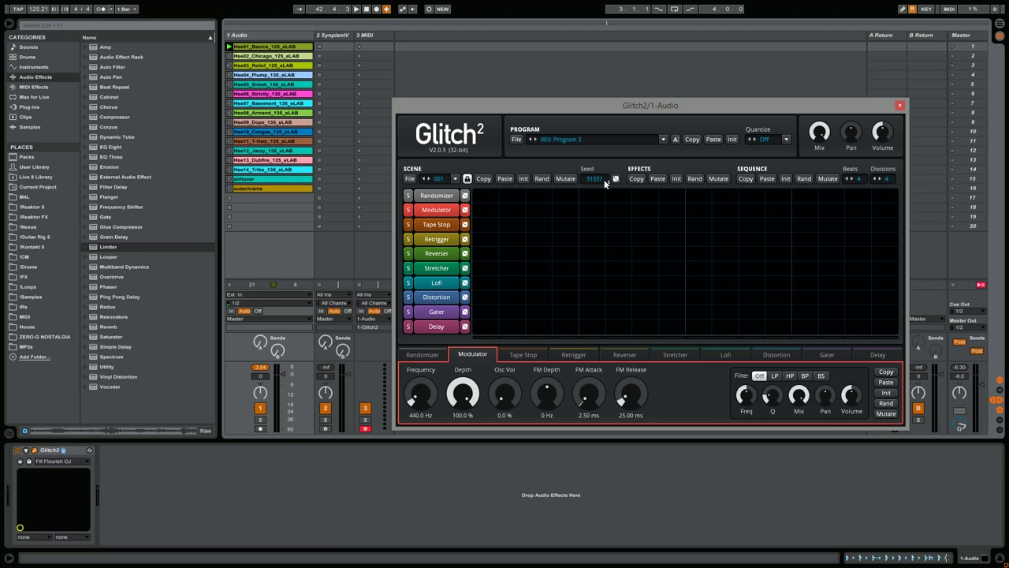
double_click(603, 179)
key(Return)
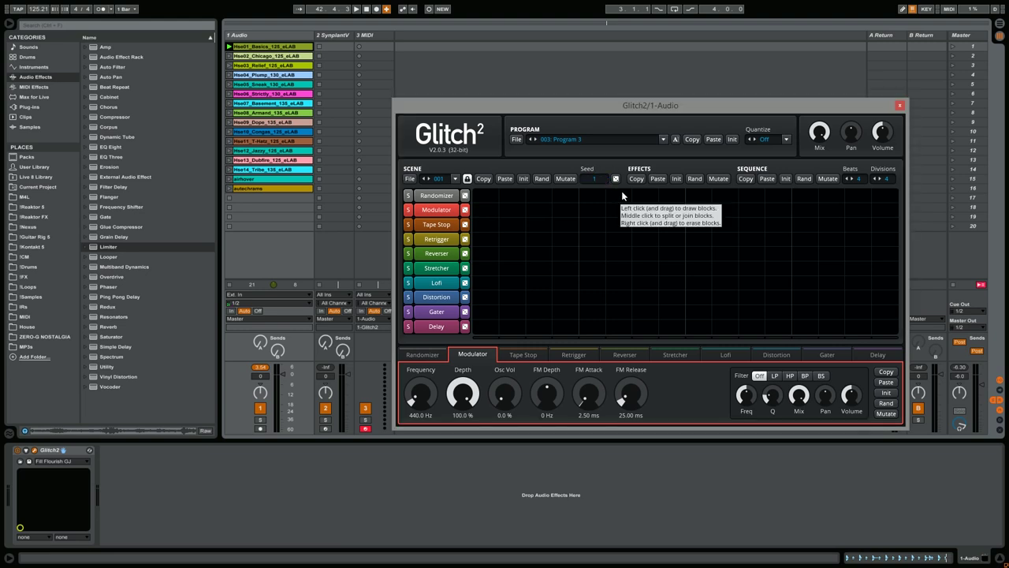
click(541, 179)
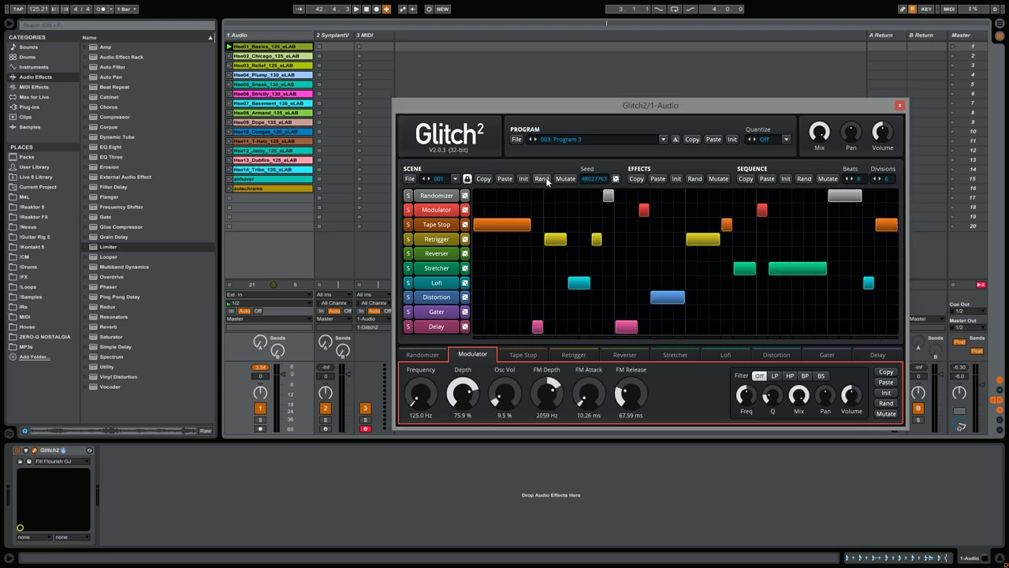
Set the scene seed to 1 and randomize only the effect parameters
double_click(601, 179)
text(1)
key(Return)
click(700, 180)
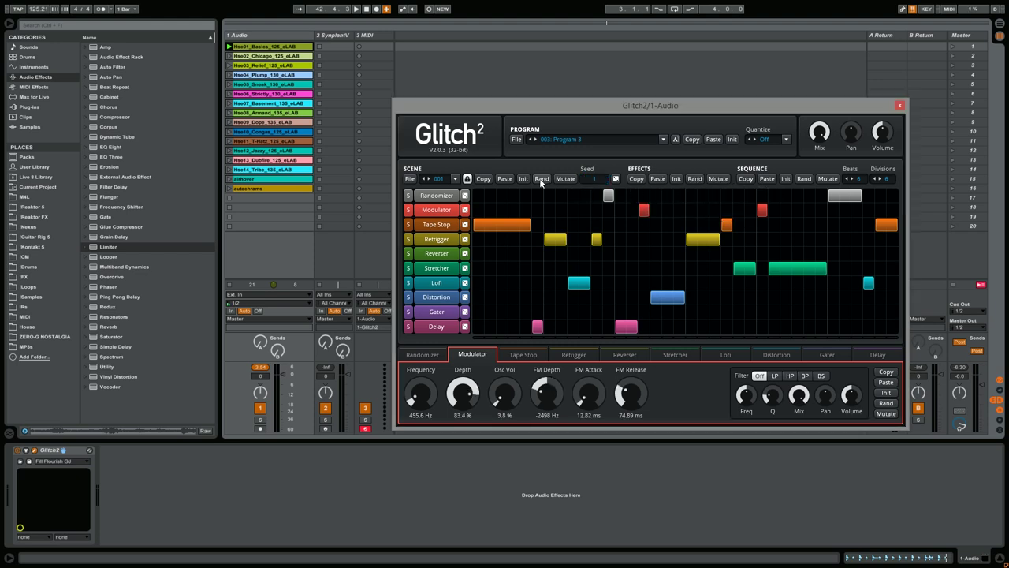
Randomize scene 001 four times and set its seed back to 1
click(542, 179)
click(542, 180)
click(542, 179)
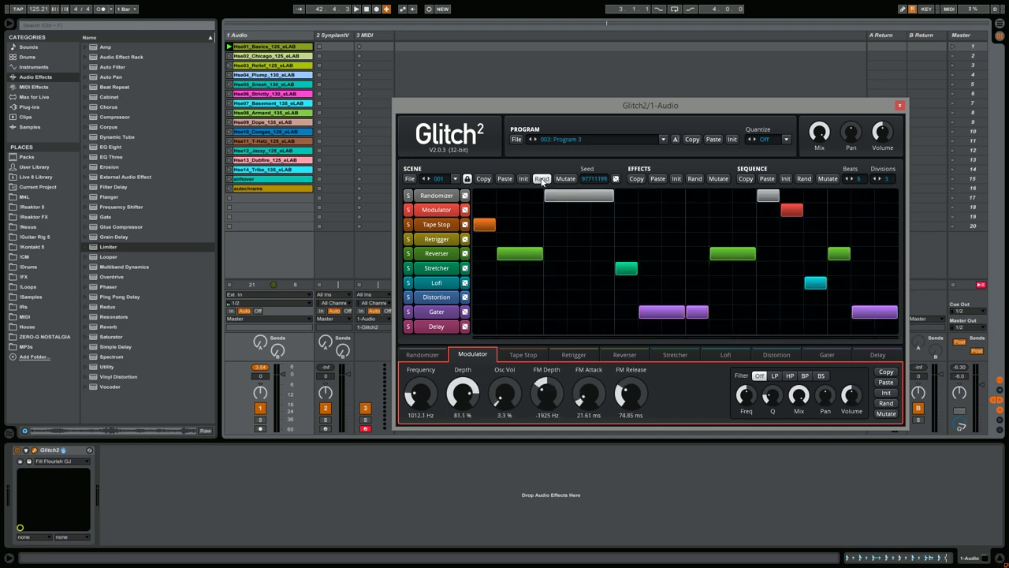
click(542, 179)
drag(597, 179, 608, 204)
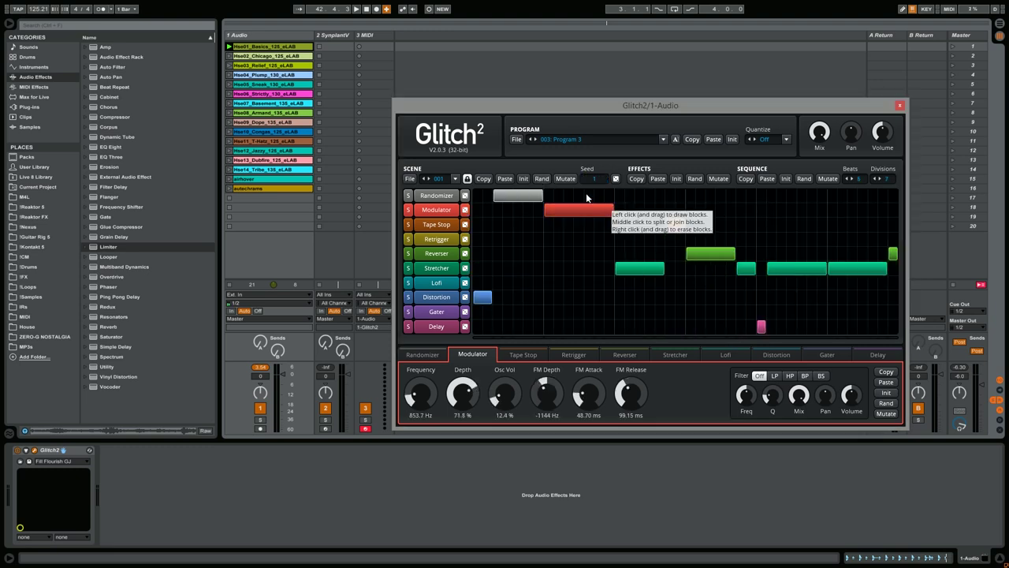
Mutate the randomized scene 001 several times from seed 1
click(567, 179)
click(567, 180)
click(567, 180)
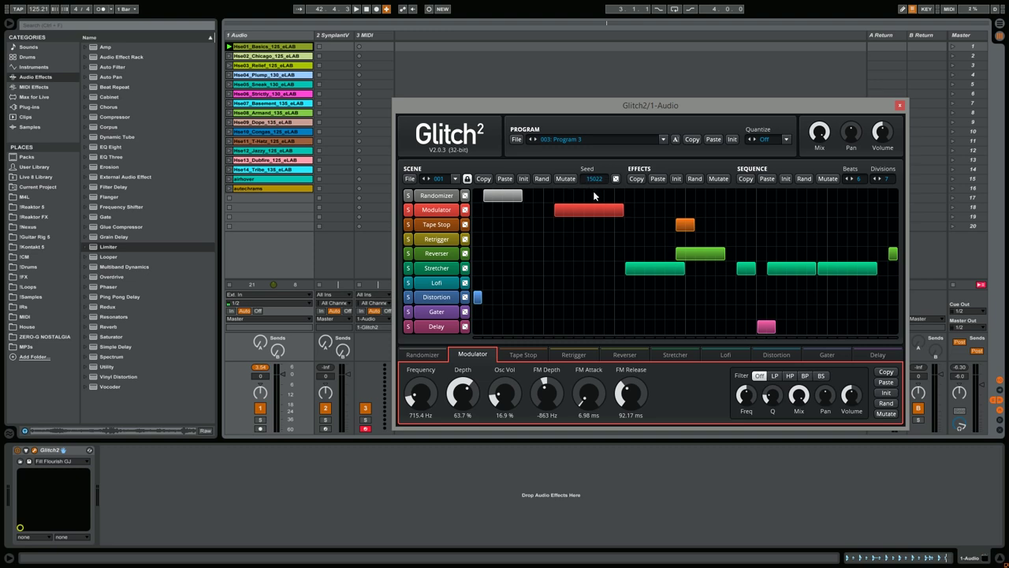
drag(587, 178, 607, 189)
click(556, 179)
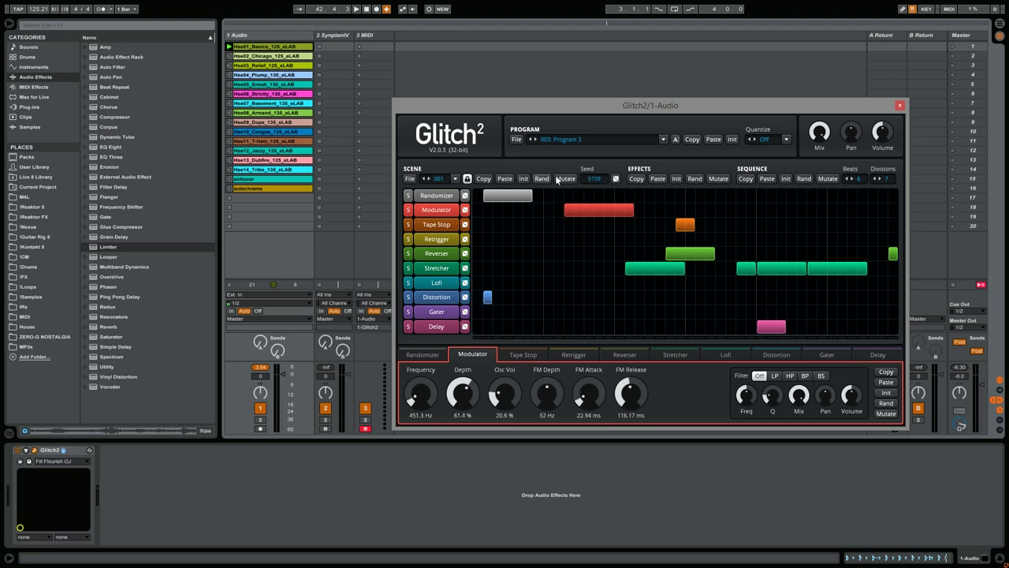
Initialize program 003, randomize scene 001 eight times, and start playback
click(729, 141)
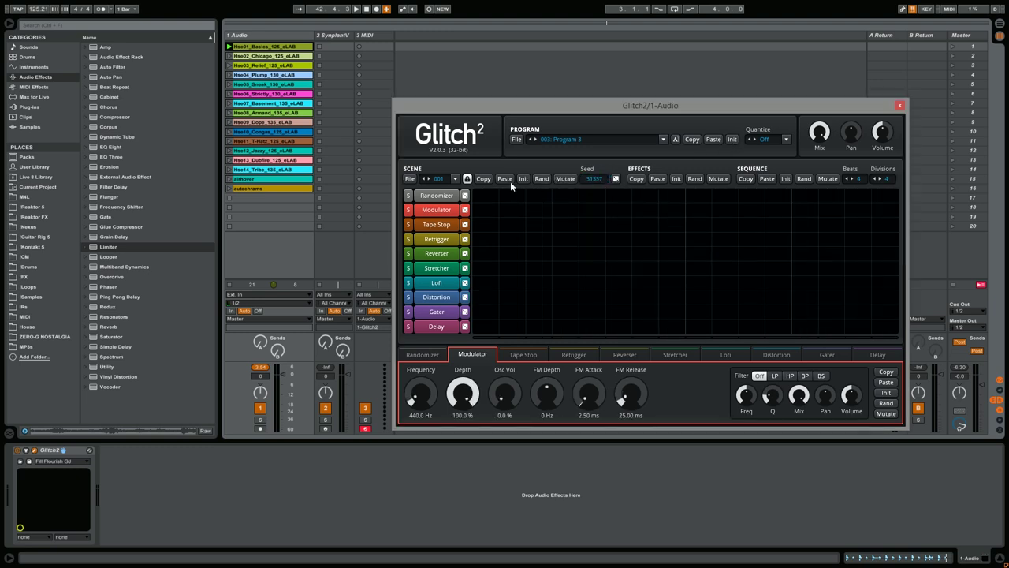
click(542, 179)
click(544, 179)
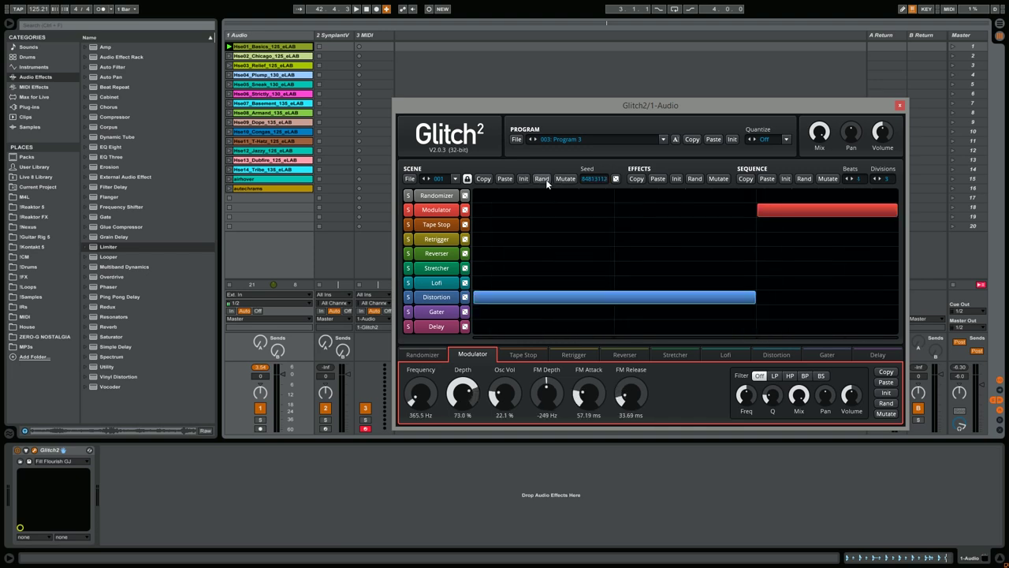
click(545, 179)
click(545, 179)
click(546, 179)
click(547, 179)
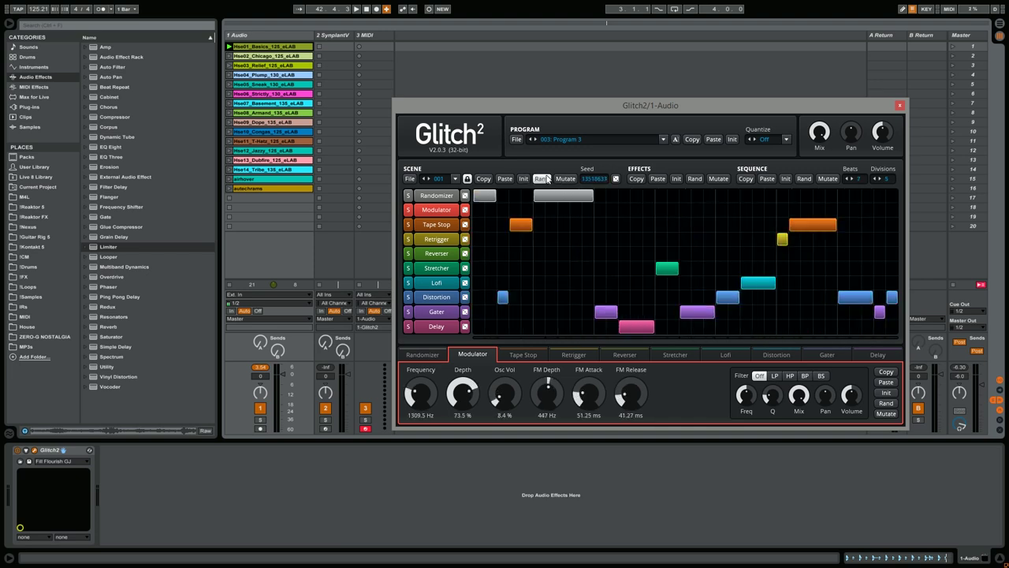
click(545, 179)
click(546, 179)
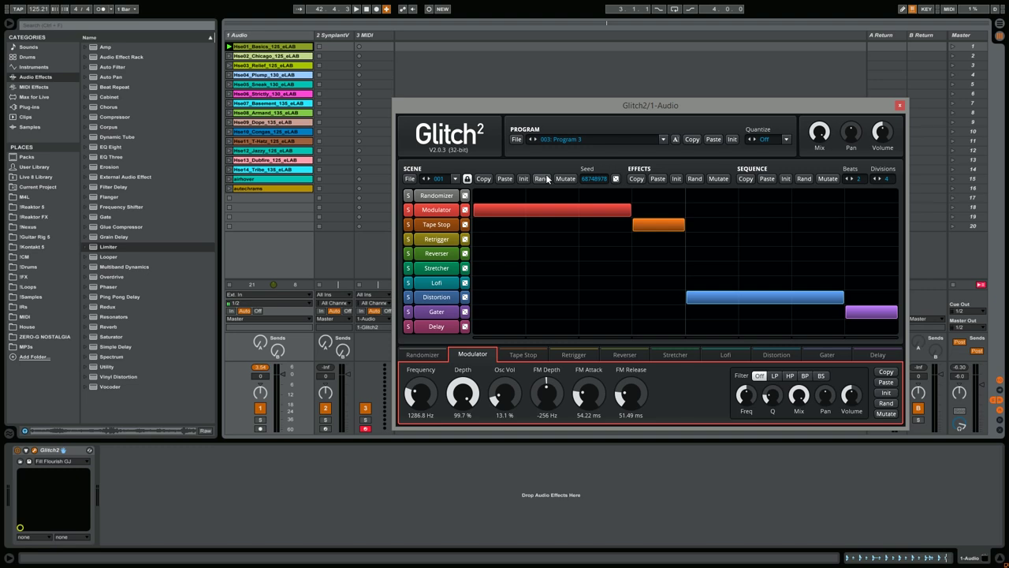
key(space)
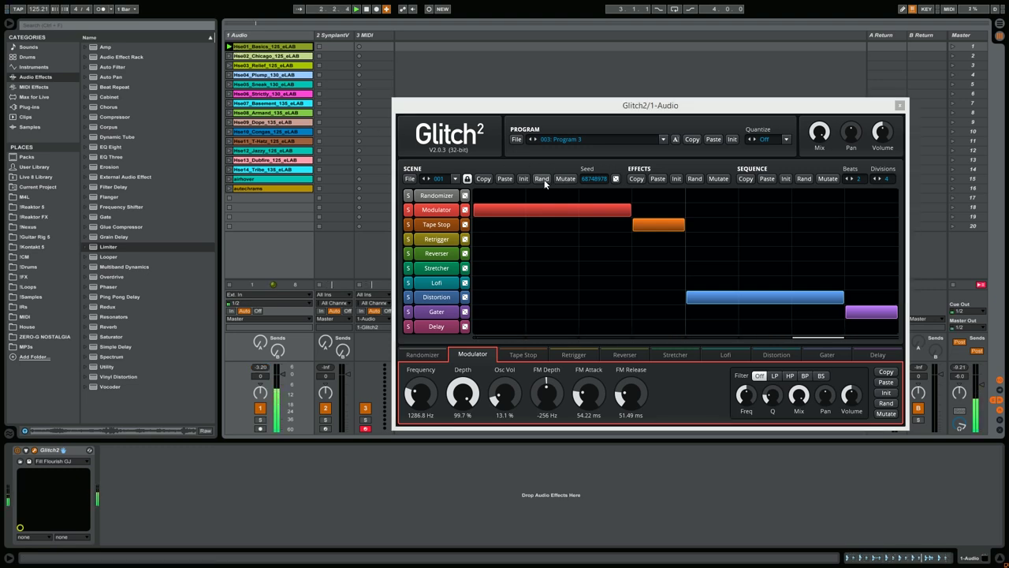
Reset scene 001 to its blank initial state and randomize it twice during playback
click(615, 179)
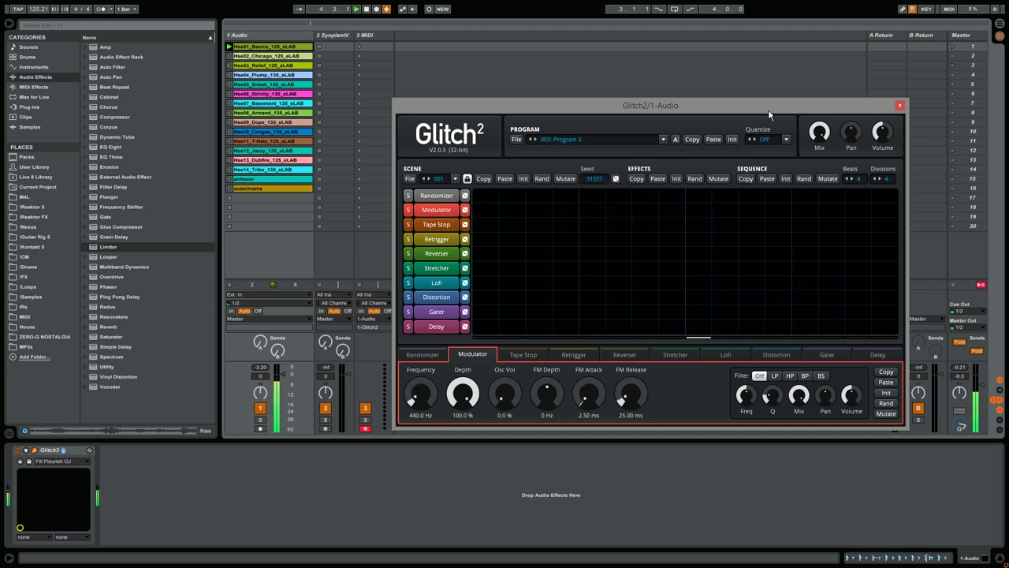
click(541, 179)
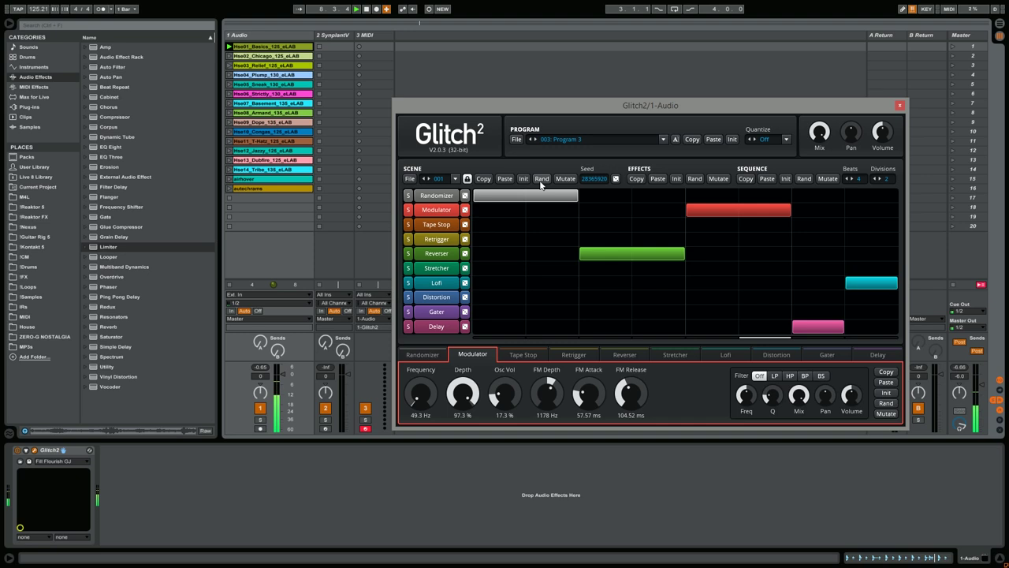
click(542, 179)
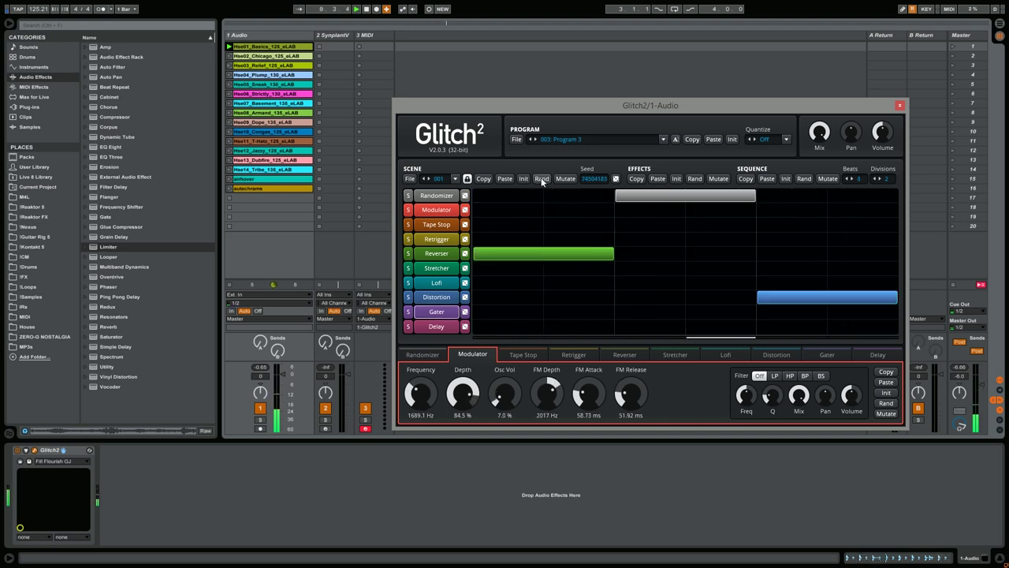
Randomize scene 001 during playback, then set Quantize to Beat and randomize the scene twice more
click(542, 179)
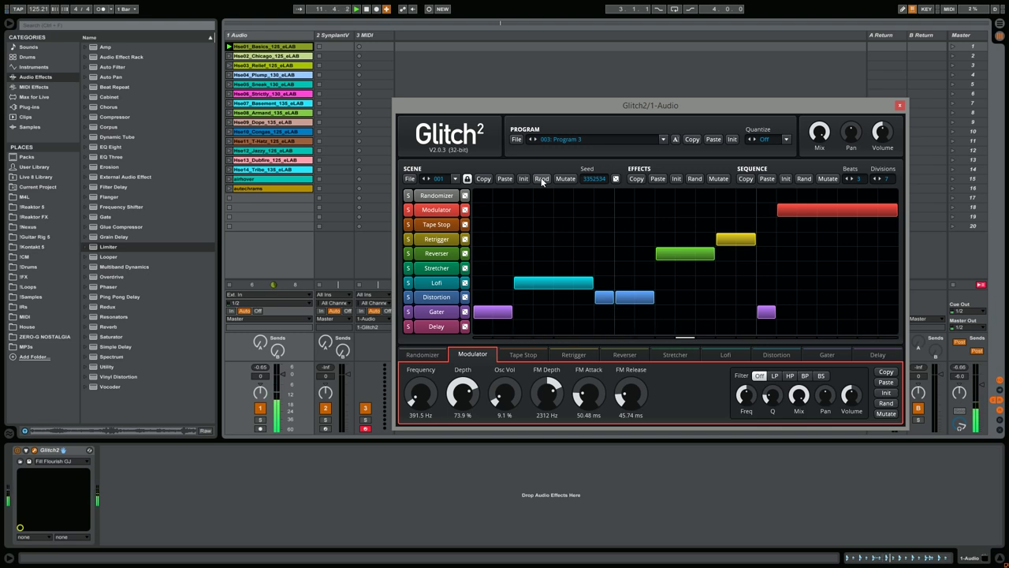
click(786, 139)
click(542, 179)
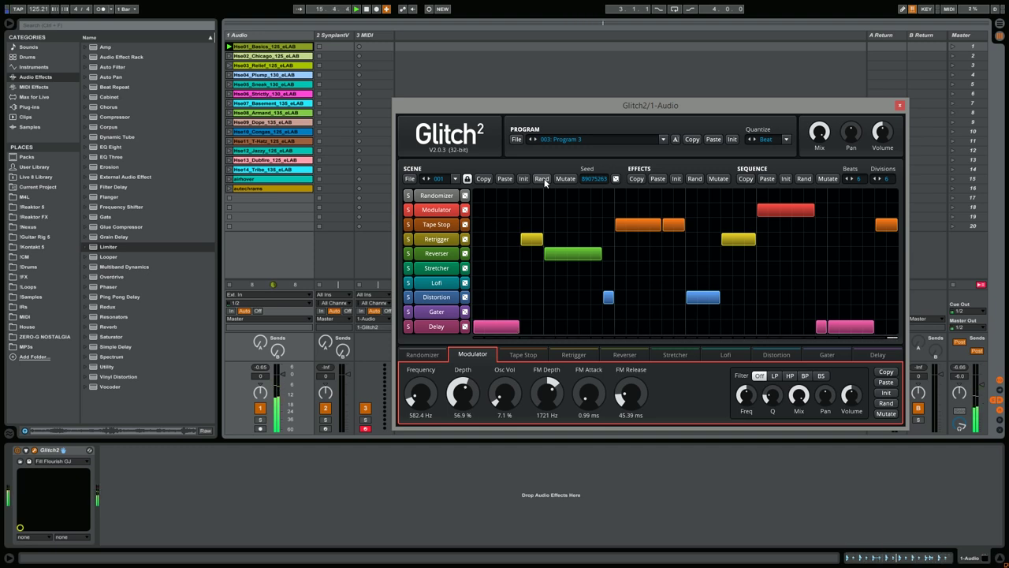
click(543, 179)
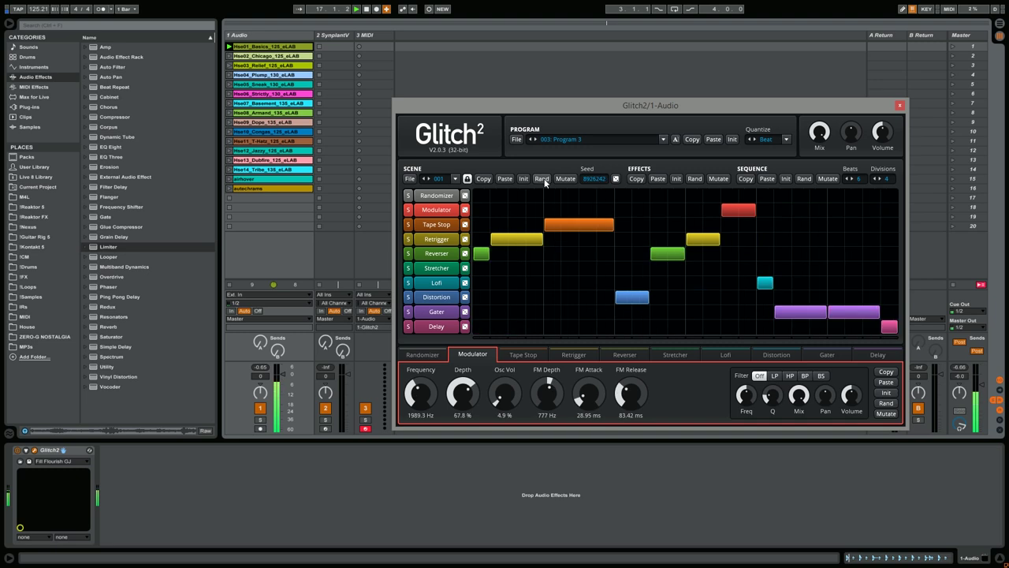
click(367, 10)
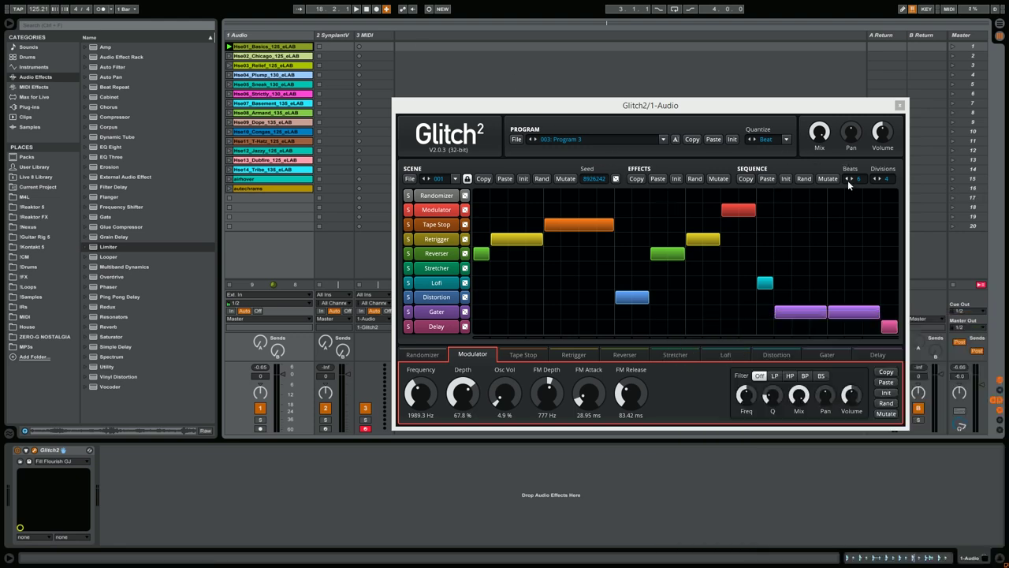
Shorten scene 001's sequence to 4 beats and play the Hse01_Basics clip through it
click(848, 180)
click(848, 180)
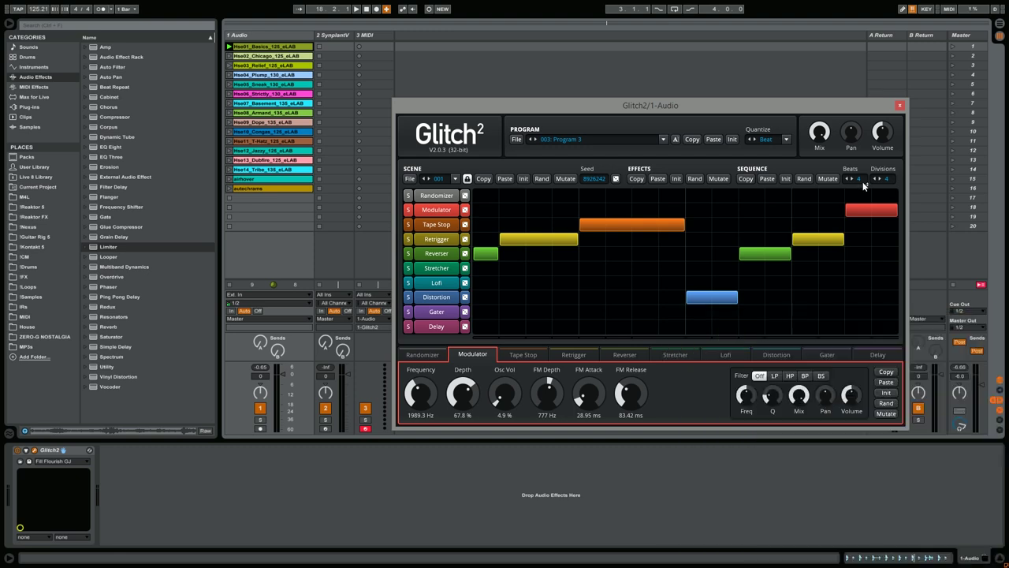
click(228, 47)
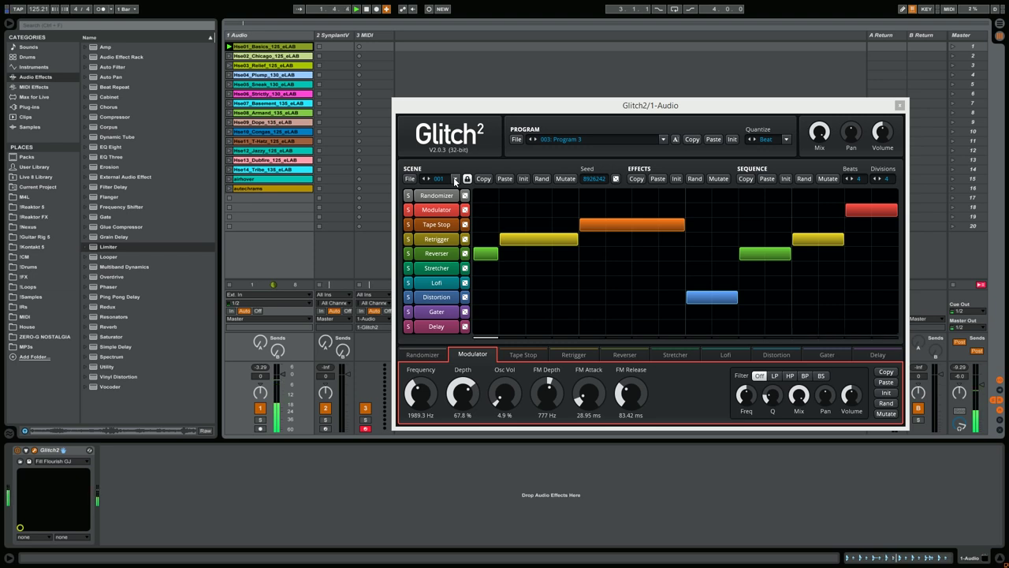
Show the Hse01_Basics clip's waveform and set the sequence length to 5 beats during playback
click(284, 45)
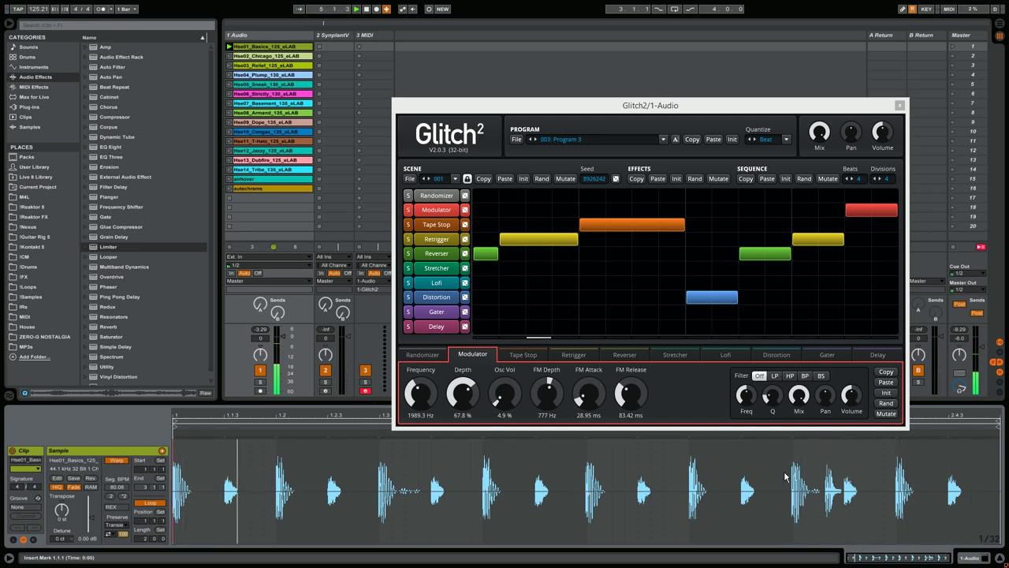
click(854, 179)
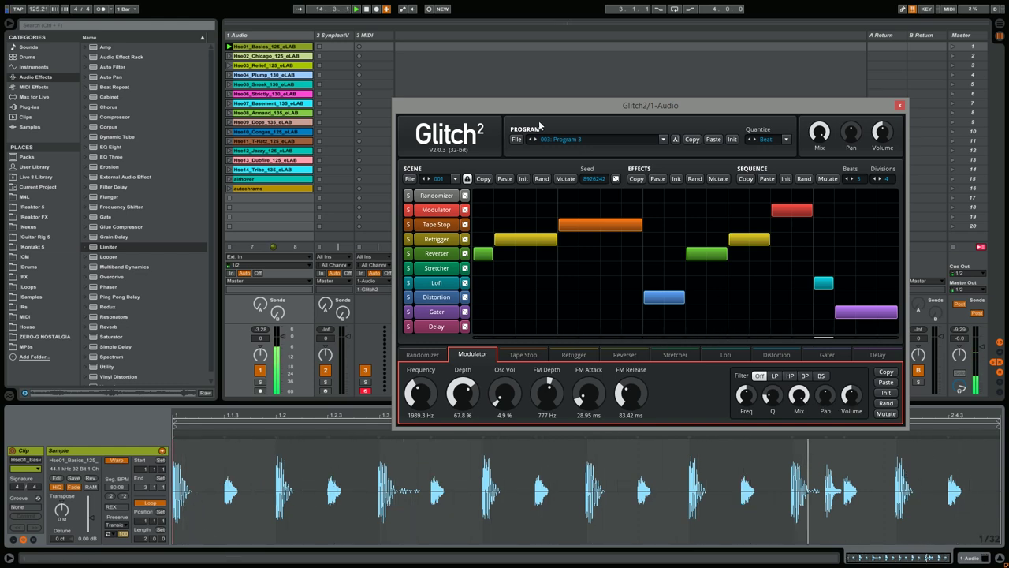
click(366, 9)
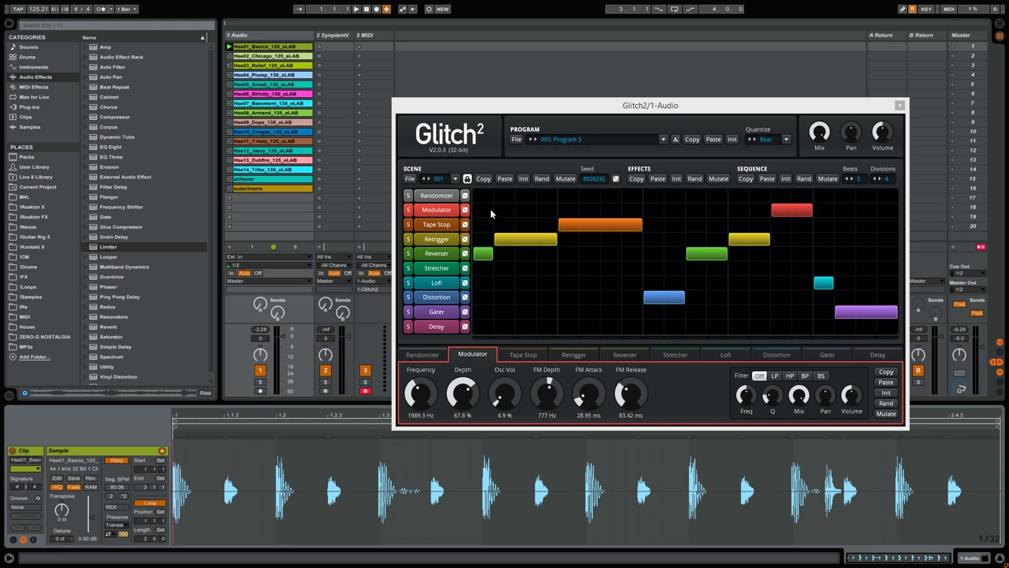
Draw a Randomizer block from the sequence start to the end of beat 4, then erase it
drag(785, 198, 473, 198)
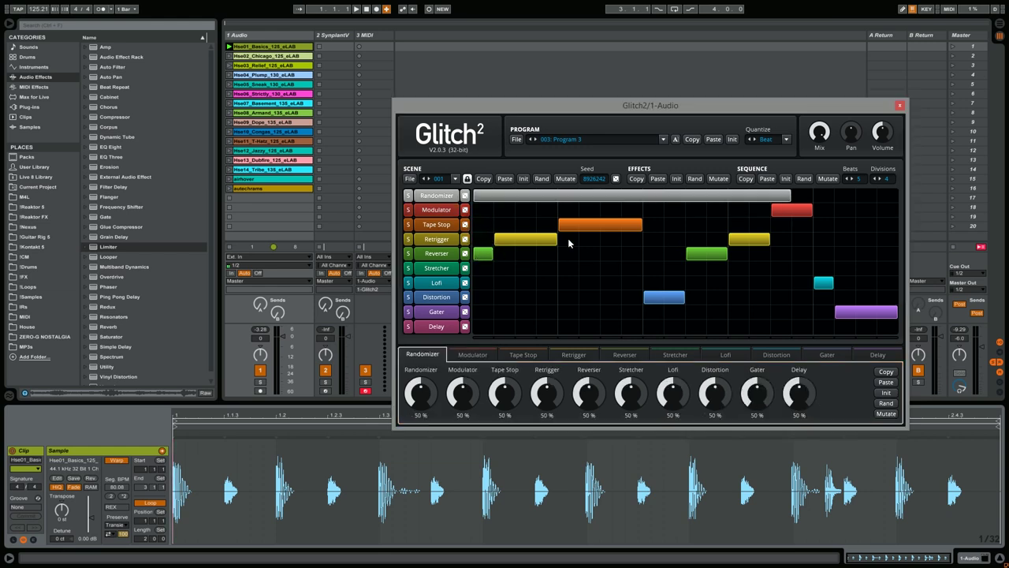
click(797, 198)
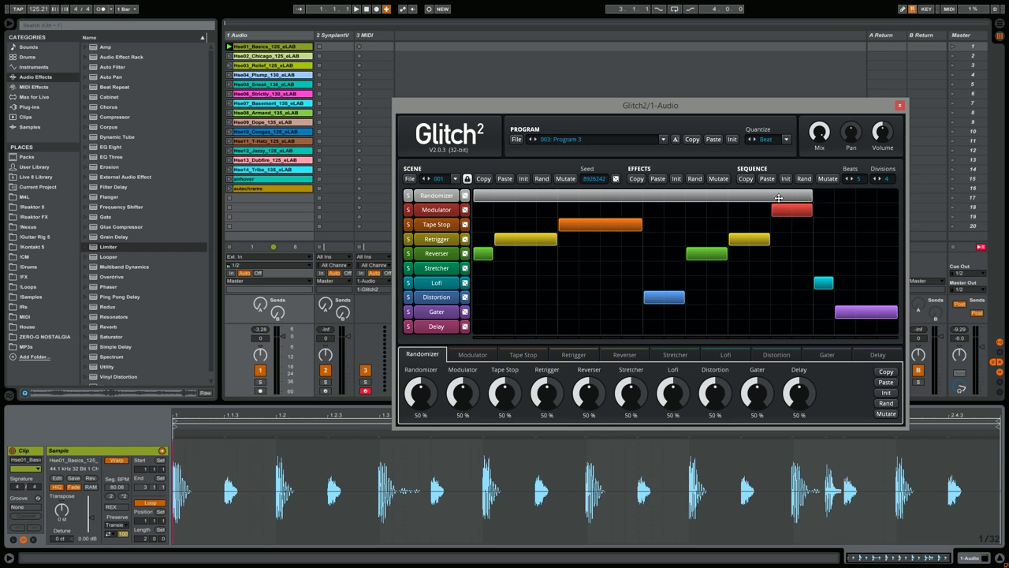
right_click(734, 195)
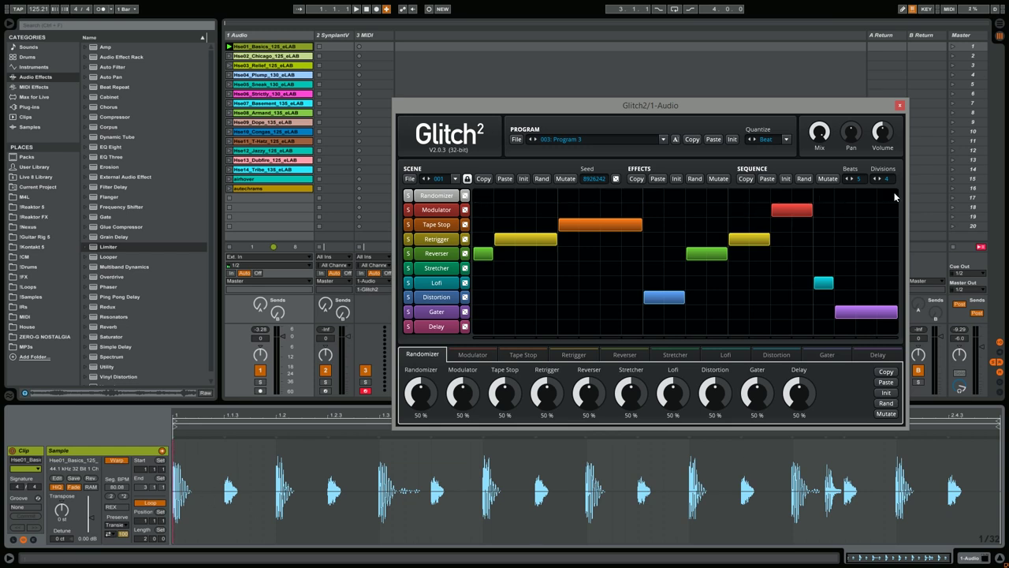
Initialize program 003 and randomize scene 001's sequence during playback
click(193, 481)
click(731, 140)
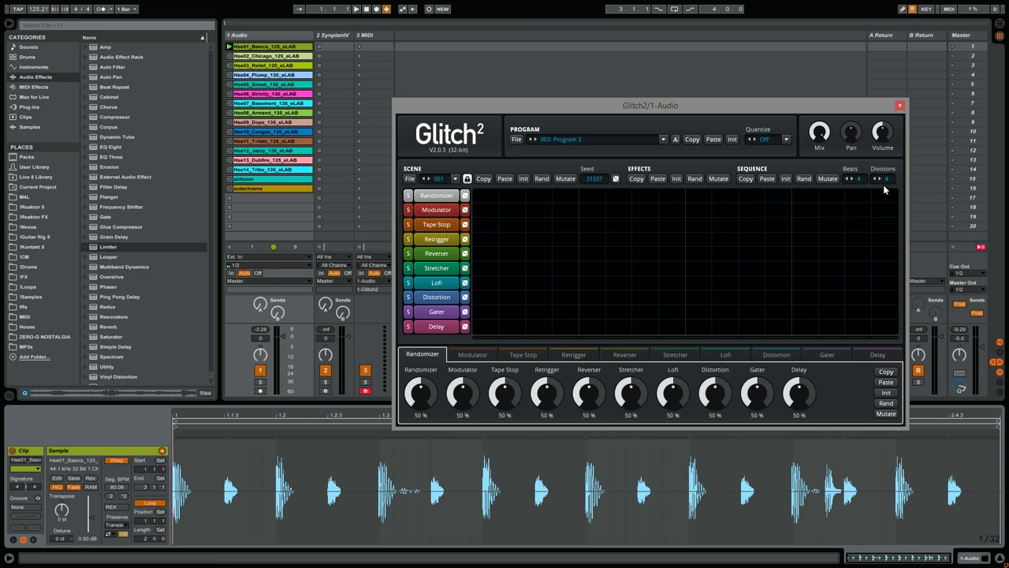
click(356, 9)
click(804, 178)
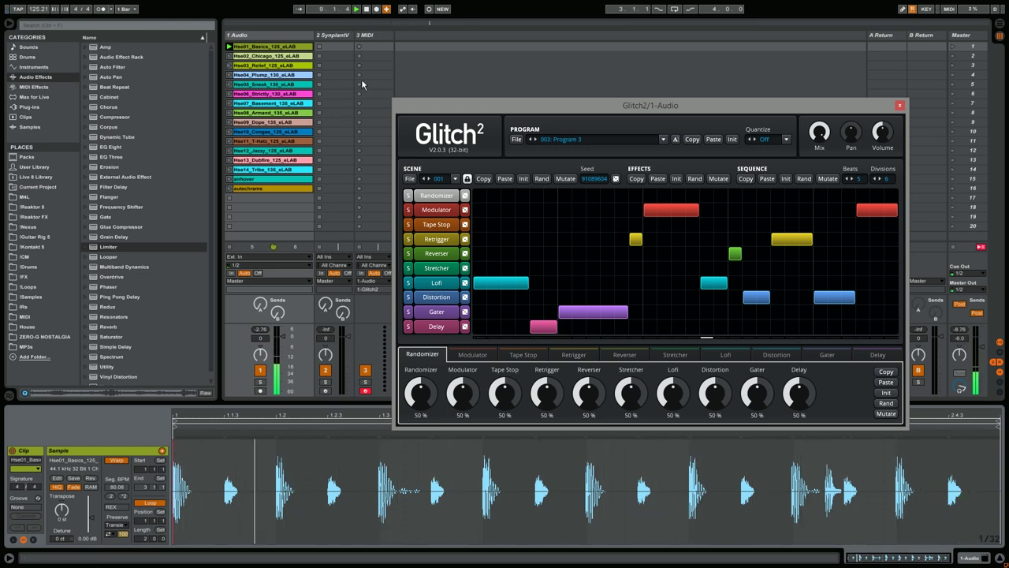
click(363, 21)
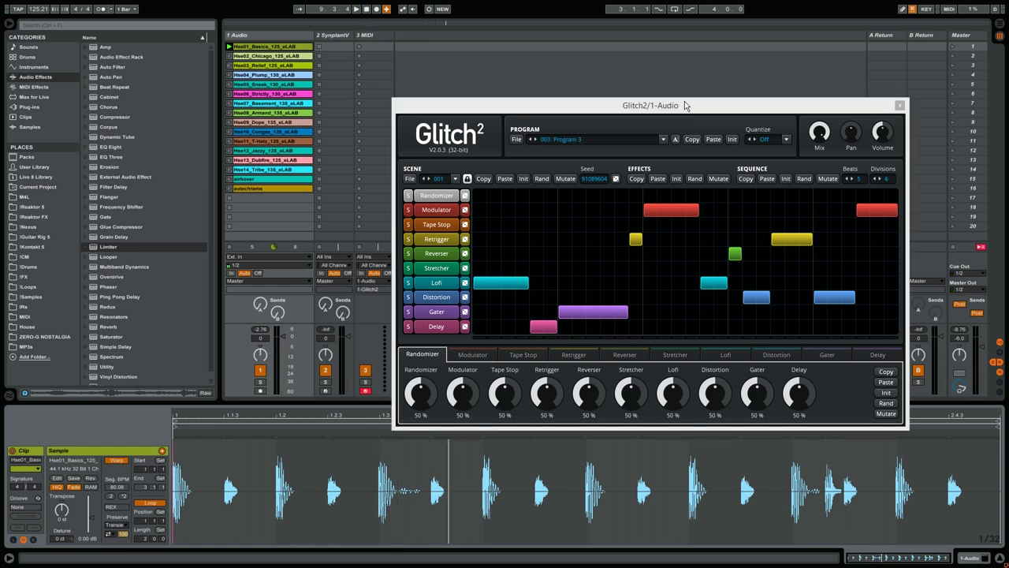
drag(686, 105, 655, 89)
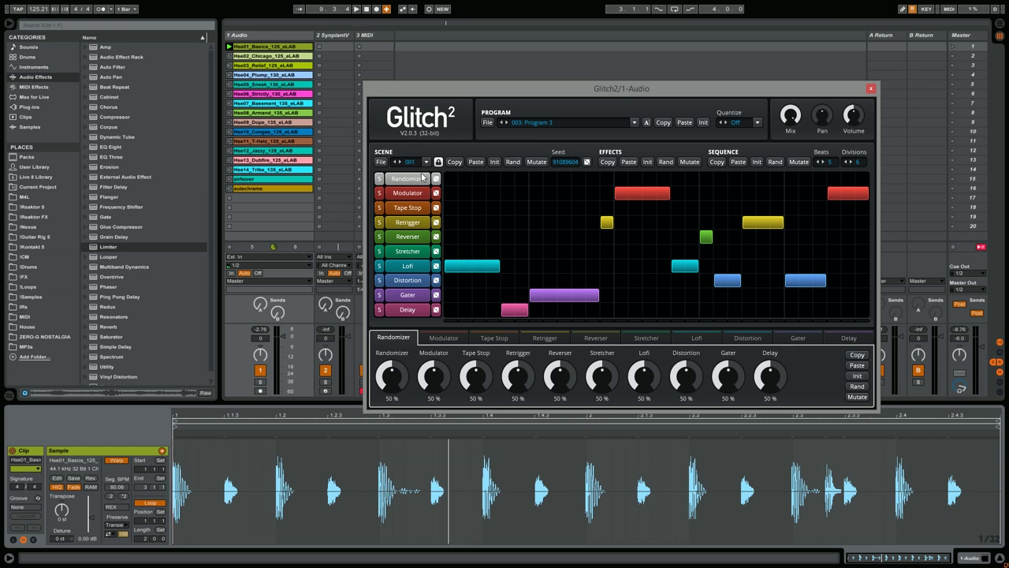
click(363, 17)
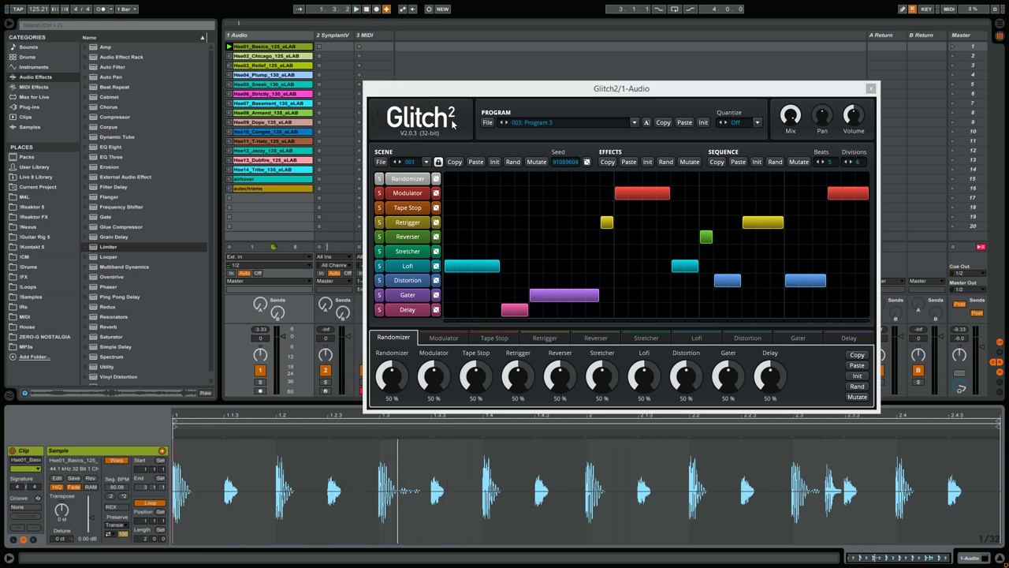
Insert the Glitch2 plug-in after SynplantVST on the SynplantV track
click(330, 55)
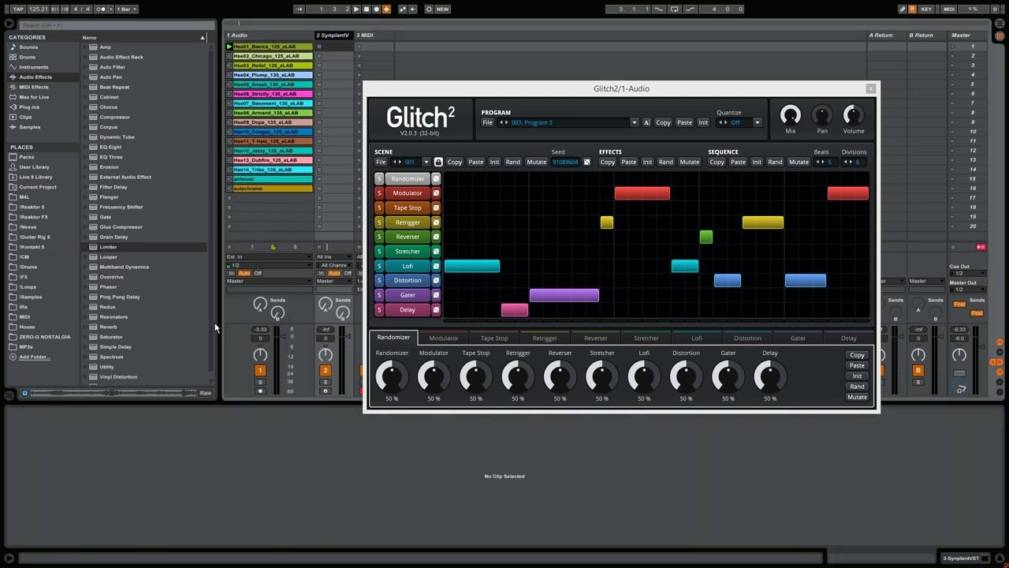
double_click(327, 36)
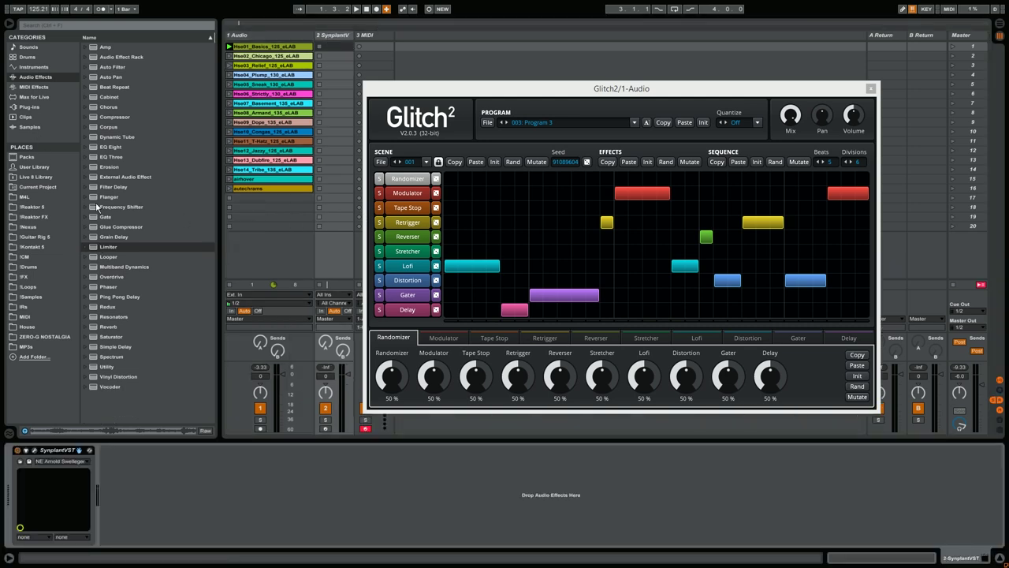
click(282, 49)
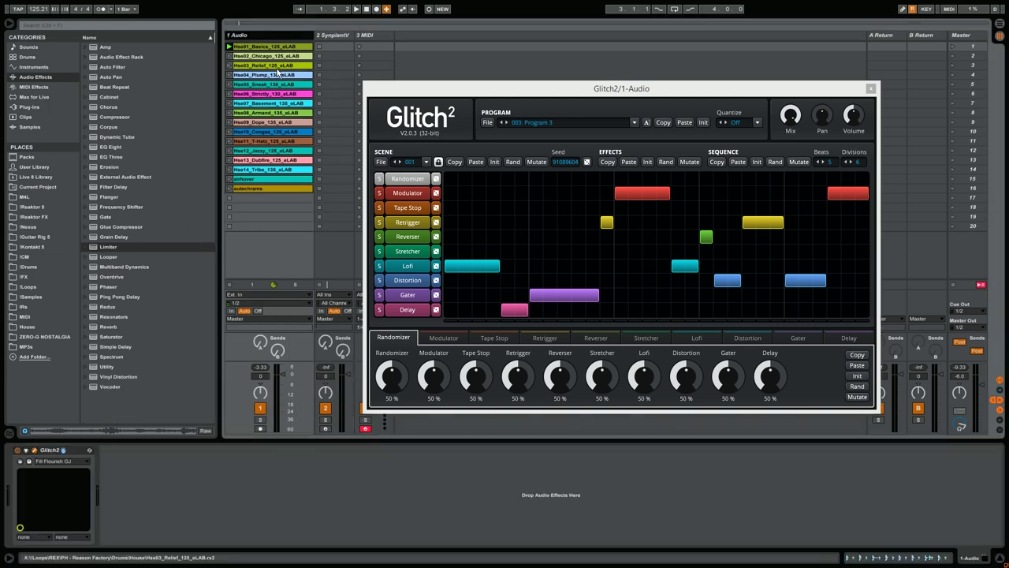
click(343, 36)
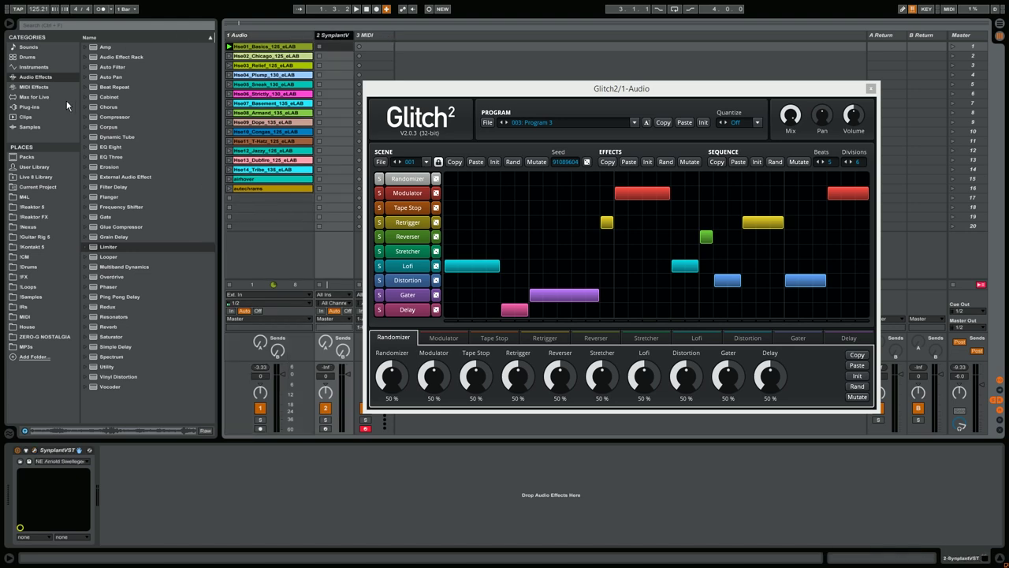
click(32, 106)
drag(83, 132, 201, 473)
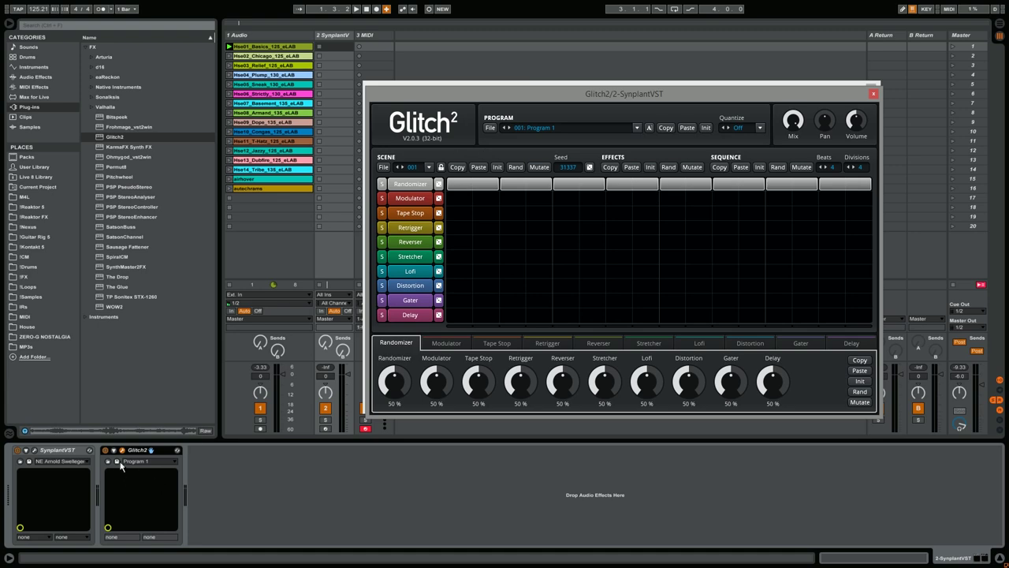
Separate the two overlapping Glitch2 windows and close the one belonging to the 1 Audio track
double_click(504, 211)
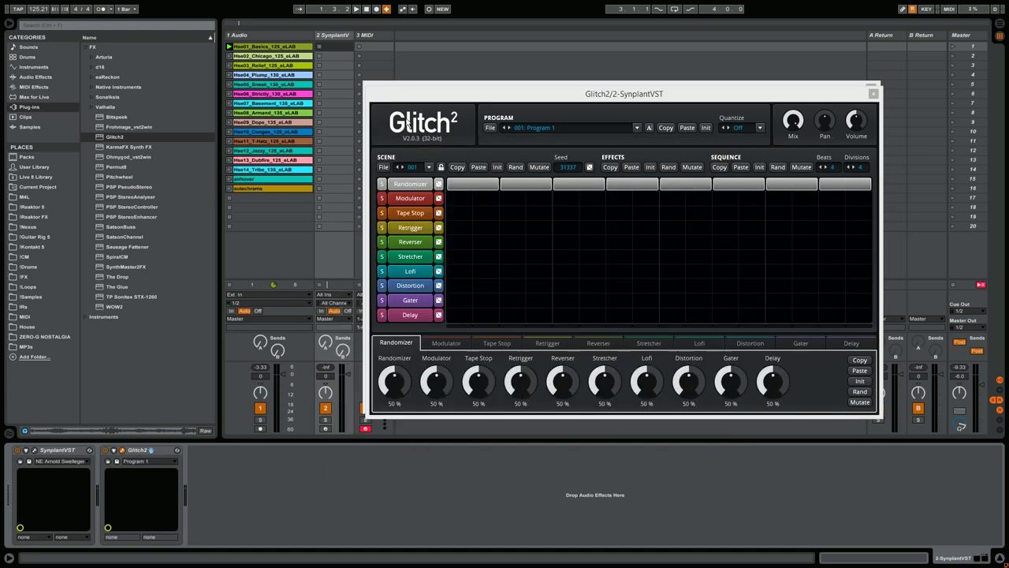
drag(457, 100, 455, 94)
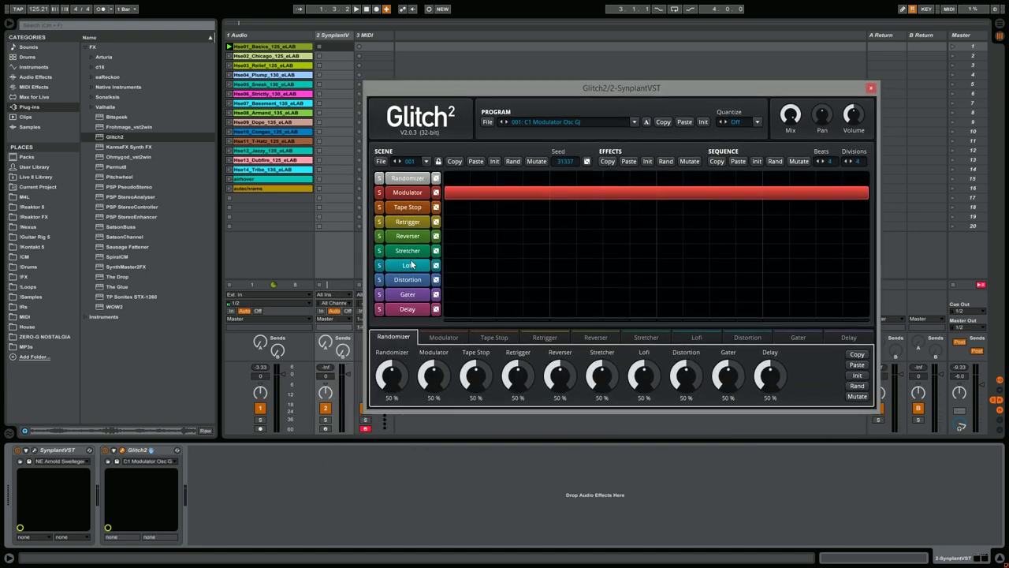
drag(459, 100, 502, 165)
drag(480, 94, 384, 71)
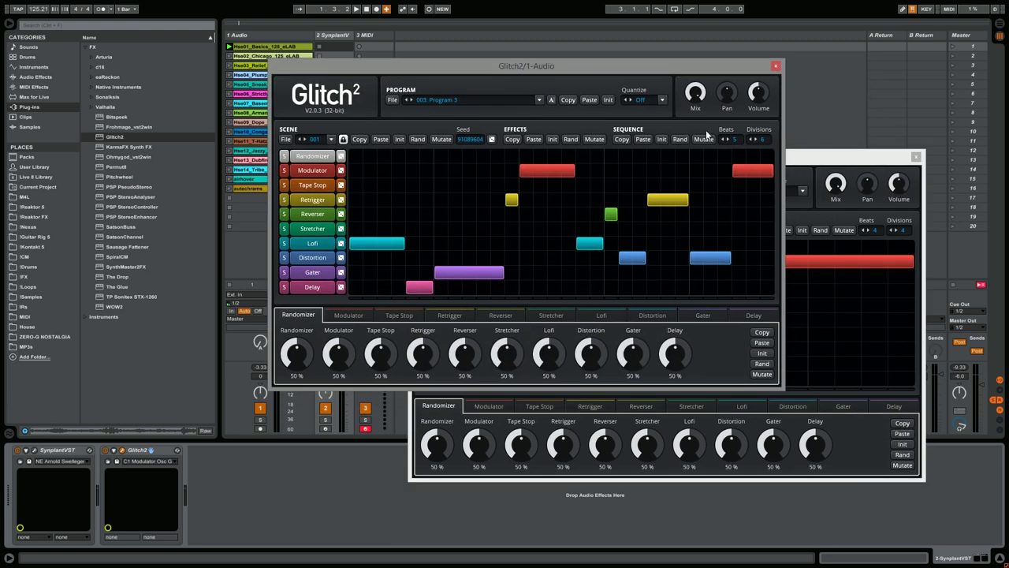
click(832, 160)
click(777, 67)
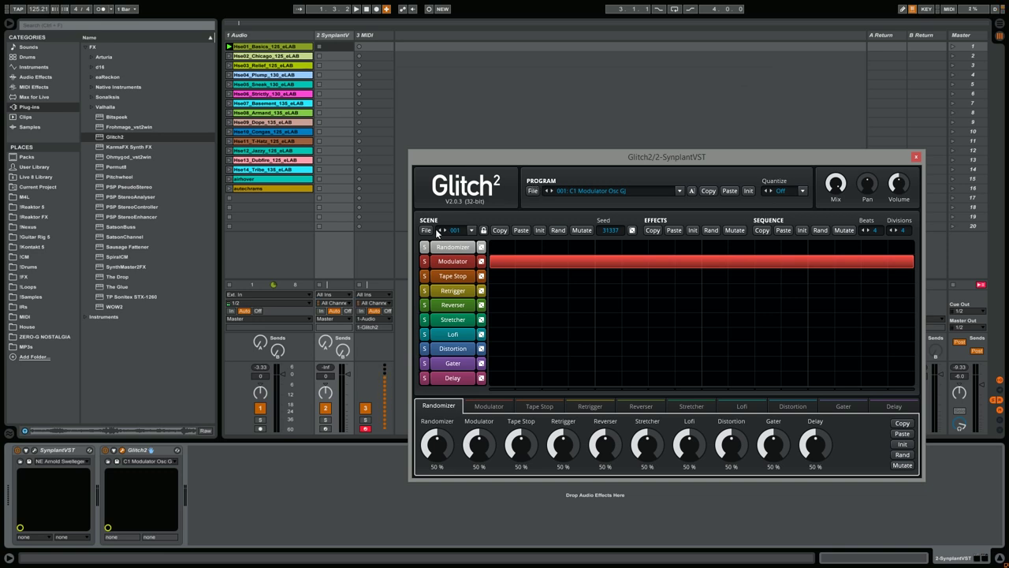
Arm the SynplantV track, initialize program 001 in its Glitch2, and fill the Randomizer lane with four one-beat blocks
click(326, 428)
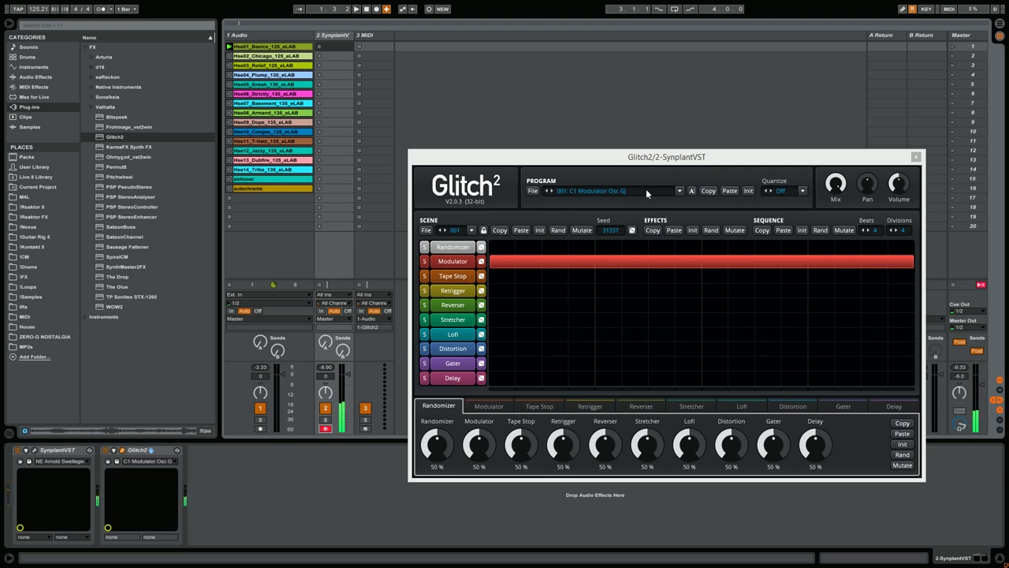
click(742, 191)
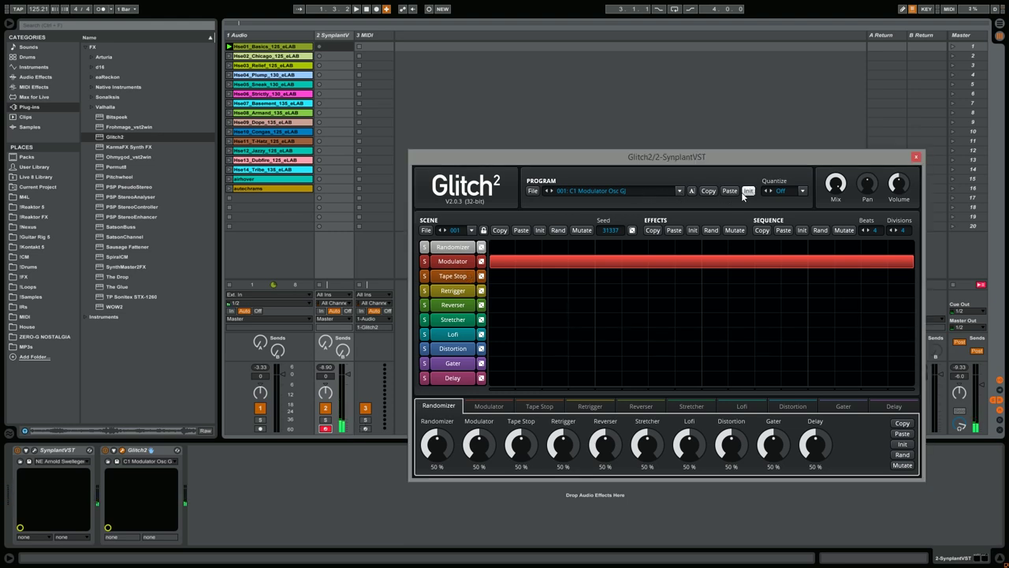
drag(575, 247, 894, 253)
click(831, 248)
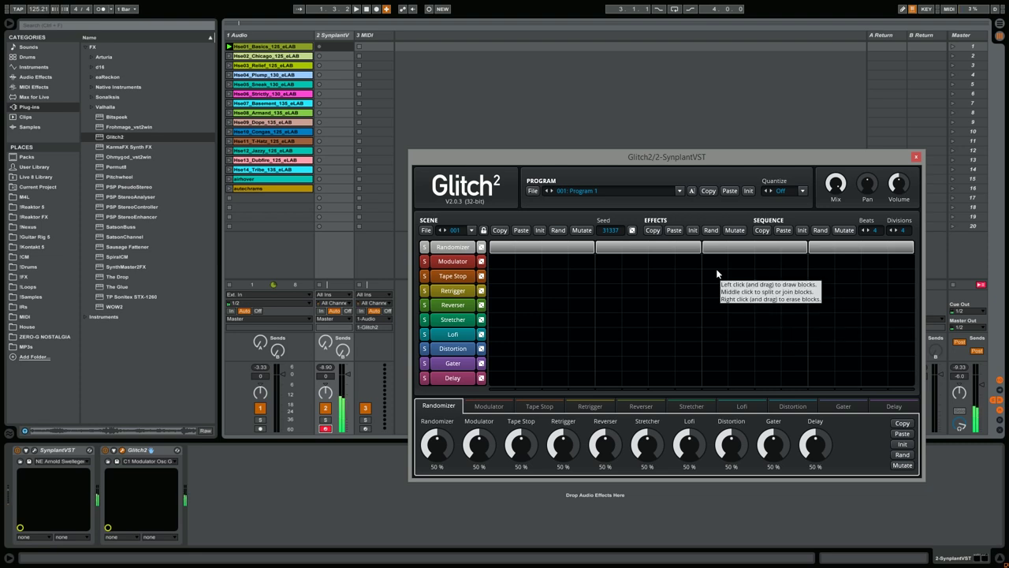
Switch the SynplantV track's Glitch2 off and on again, and play the set to compare the sound
click(105, 450)
click(106, 451)
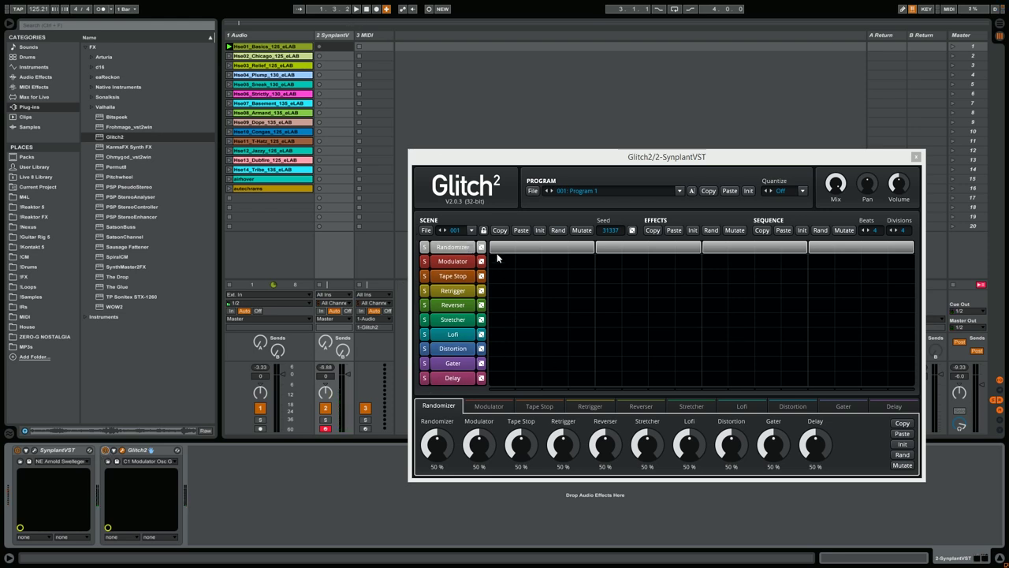
click(356, 10)
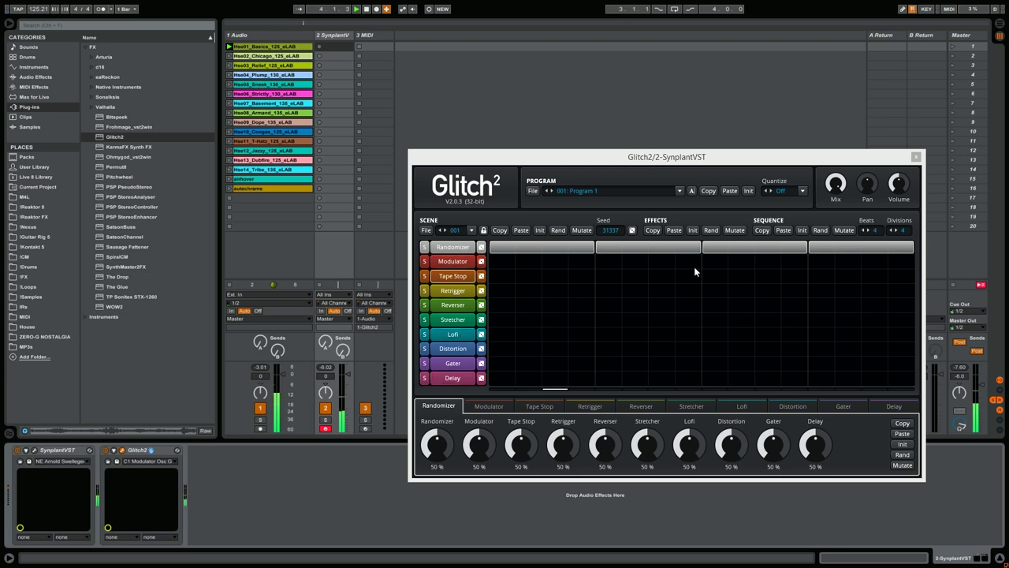
click(368, 10)
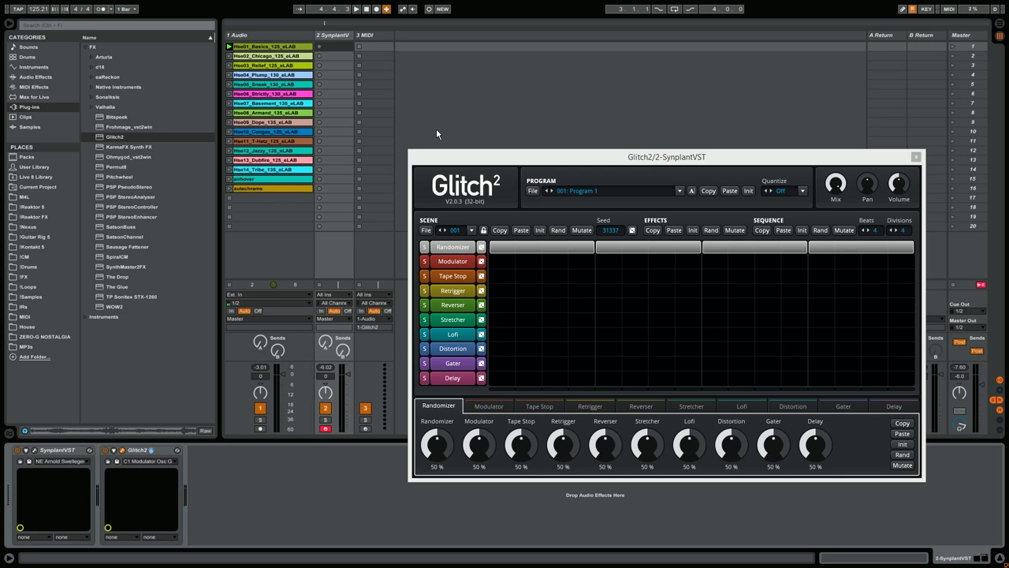
Close the SynplantV track's Glitch2 window and reopen Glitch2 on the 1 Audio track
click(287, 36)
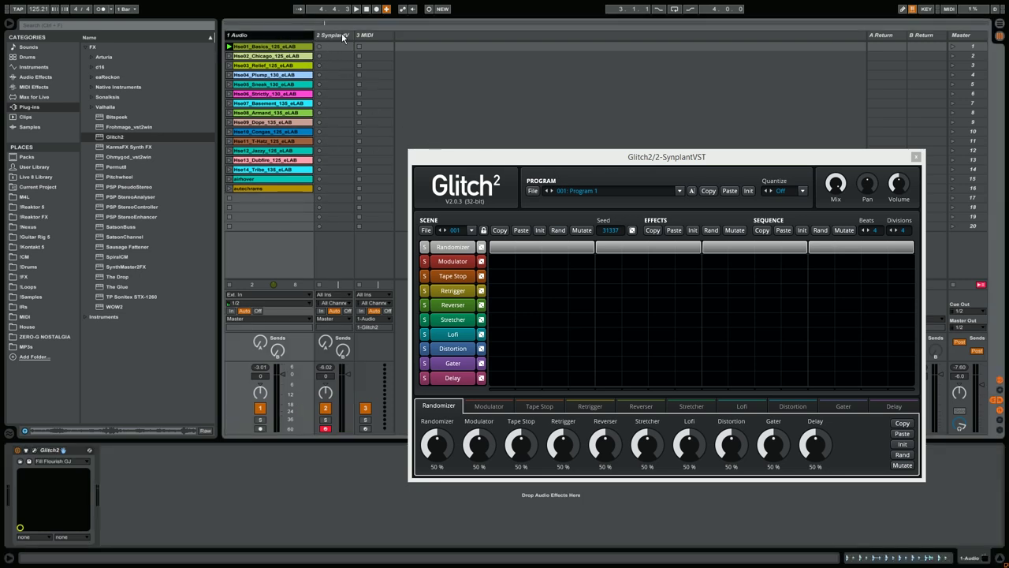
click(915, 157)
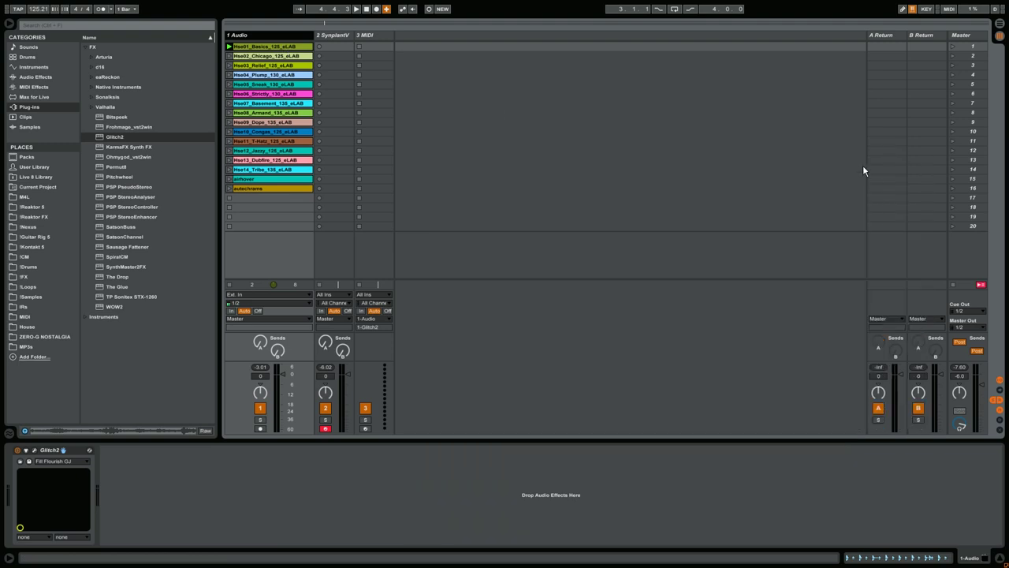
click(63, 450)
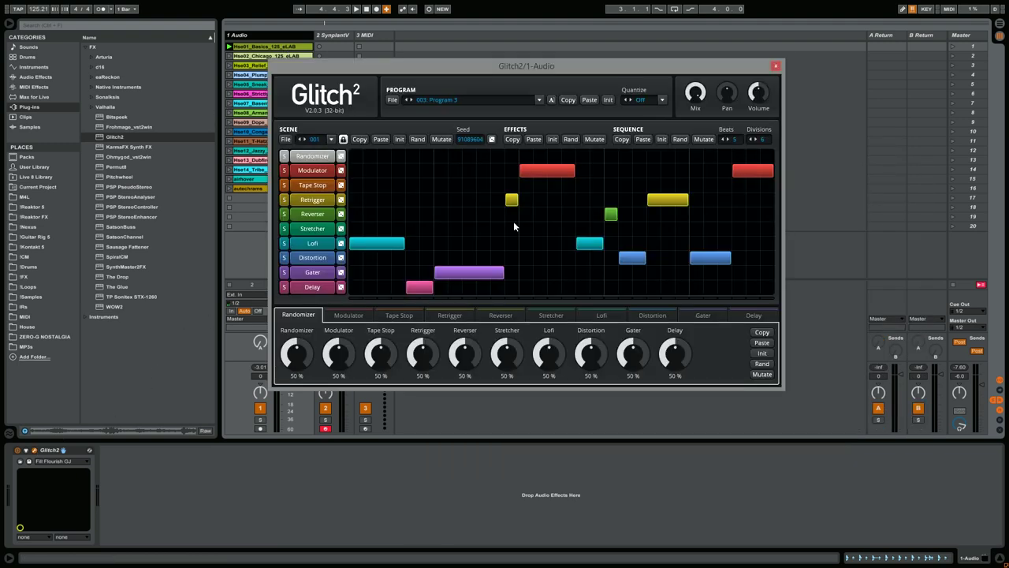
Dismiss the About Glitch2 dialog and place the 1 Audio track's Glitch2 window beside its clips
drag(573, 82, 718, 186)
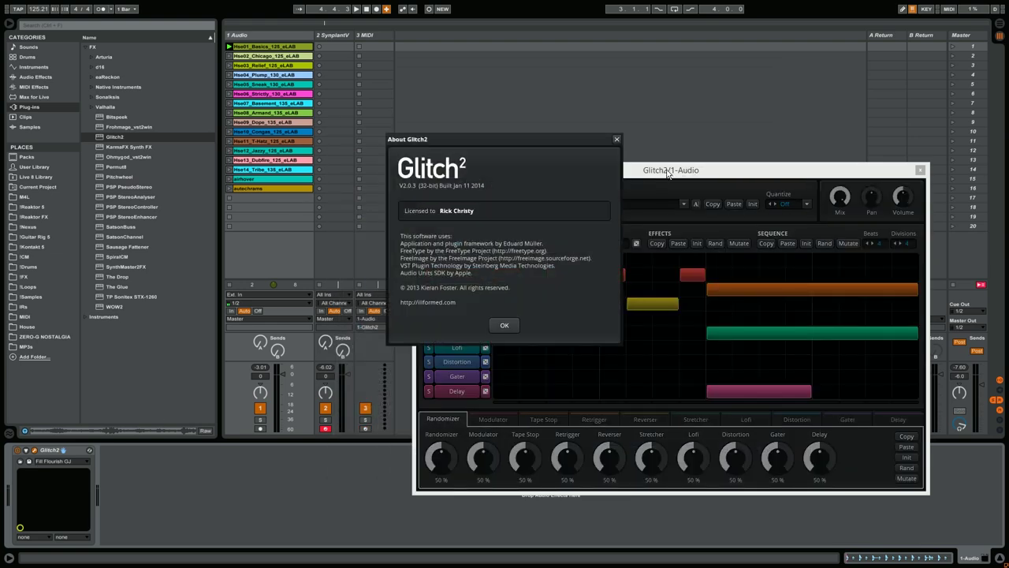
drag(667, 175, 527, 119)
click(616, 138)
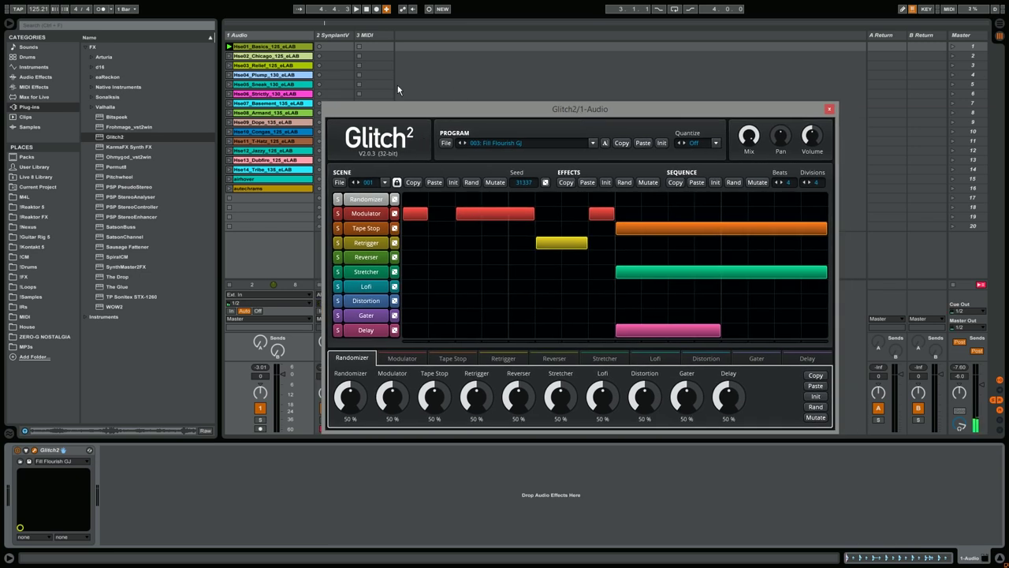
click(229, 47)
drag(534, 113, 527, 113)
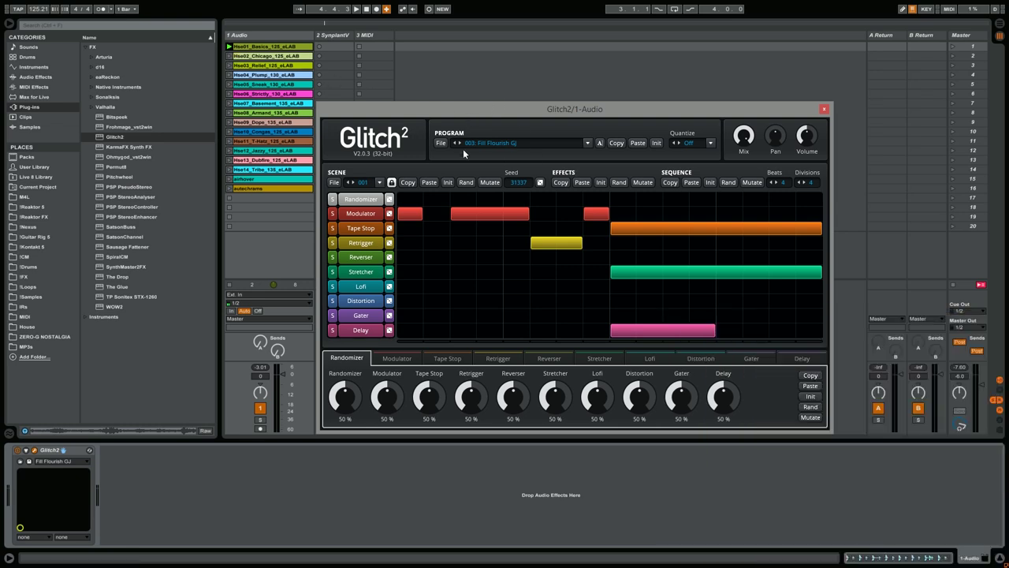
Play the Hse01_Basics_125_eLAB clip through Glitch2's program 003, Fill Flourish GJ
click(230, 46)
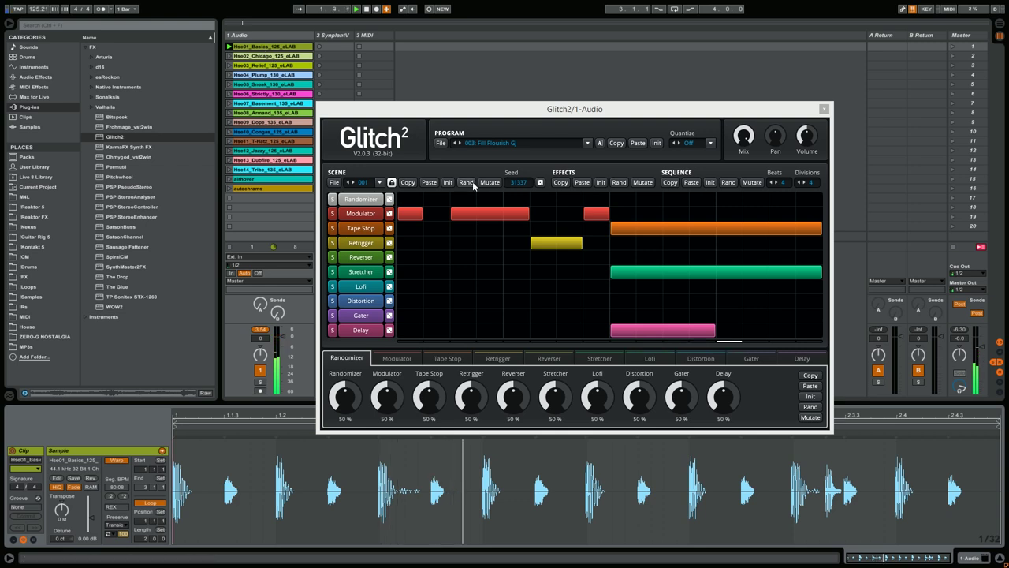
drag(518, 113, 528, 82)
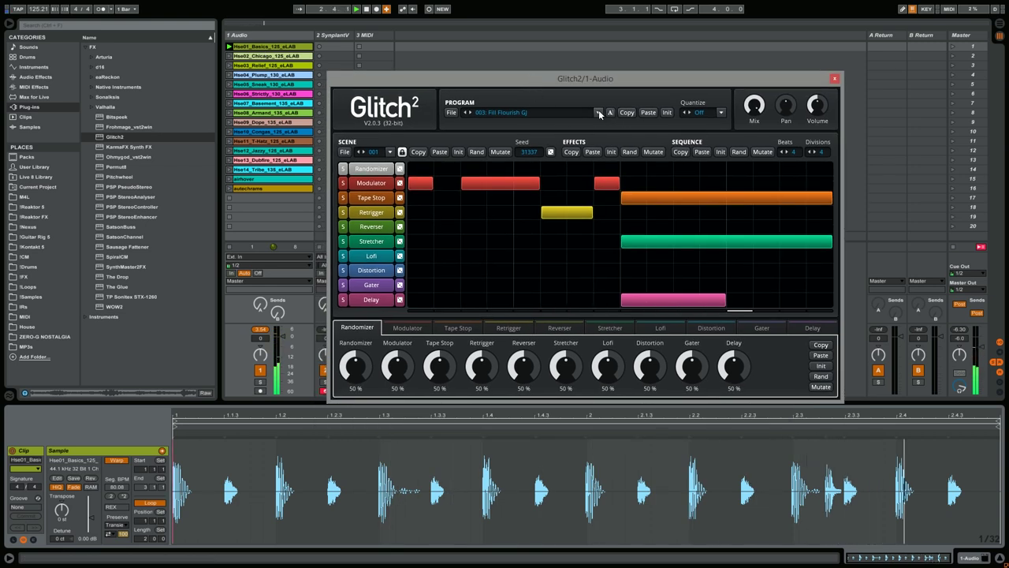
click(553, 115)
click(599, 113)
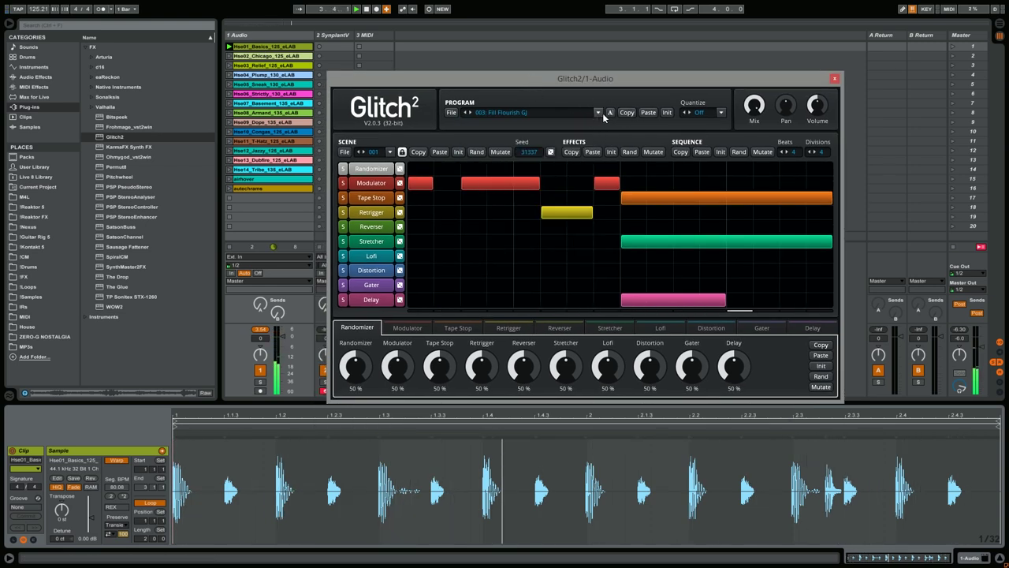
click(598, 113)
click(599, 112)
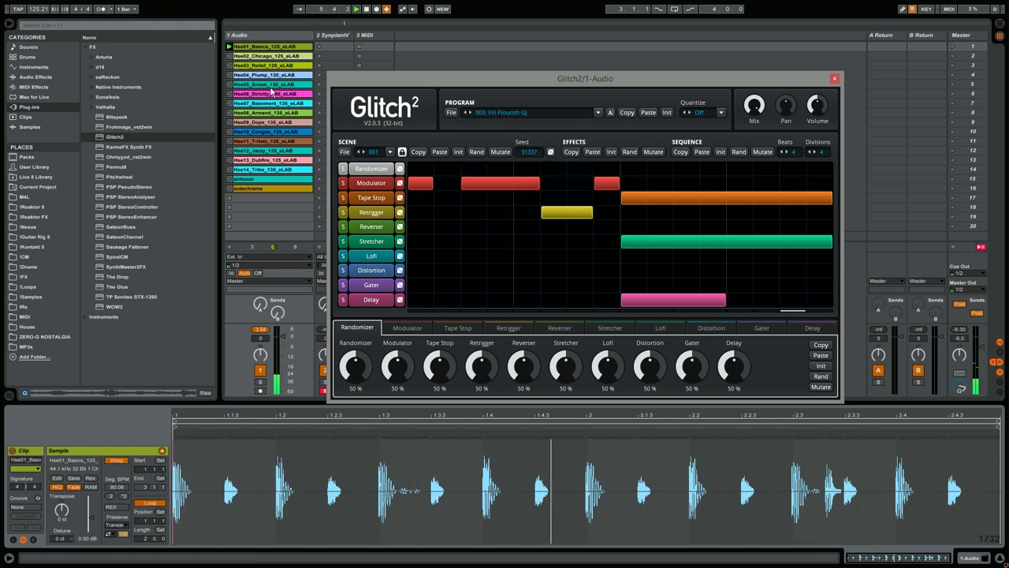
Show the 1 Audio track's devices and switch Glitch2 off and on again while the clip plays
key(shift+Tab)
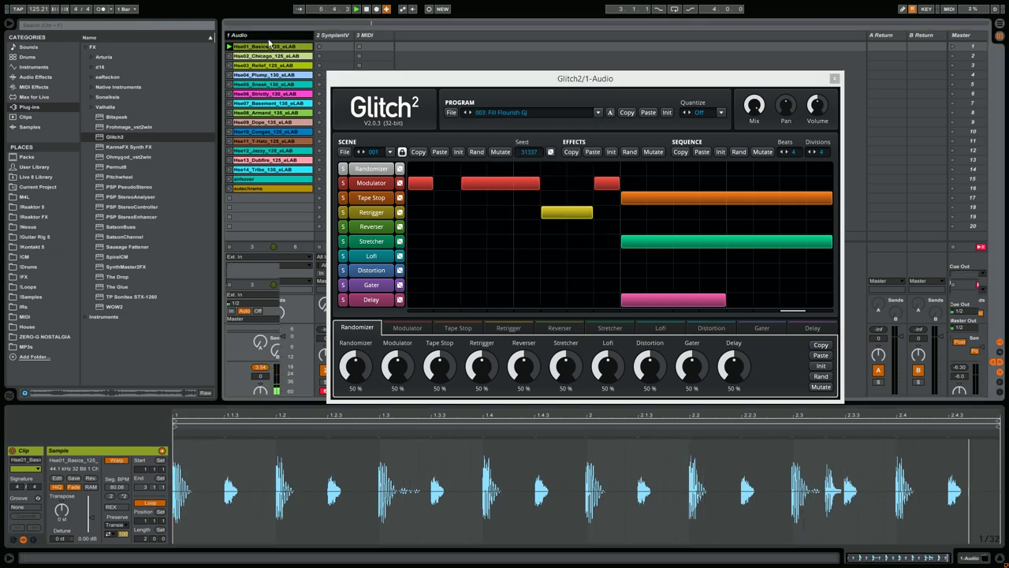
click(17, 452)
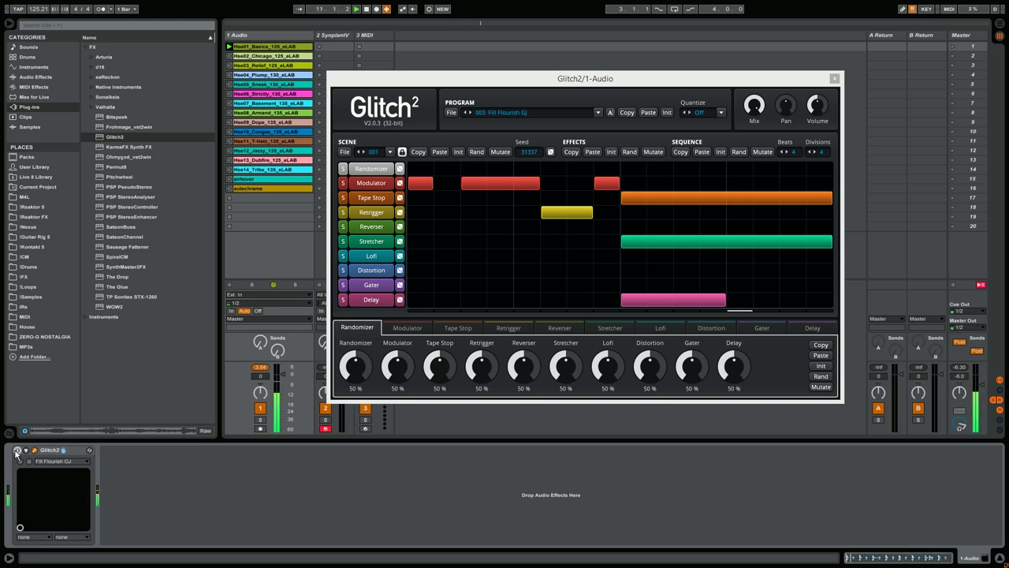
click(16, 451)
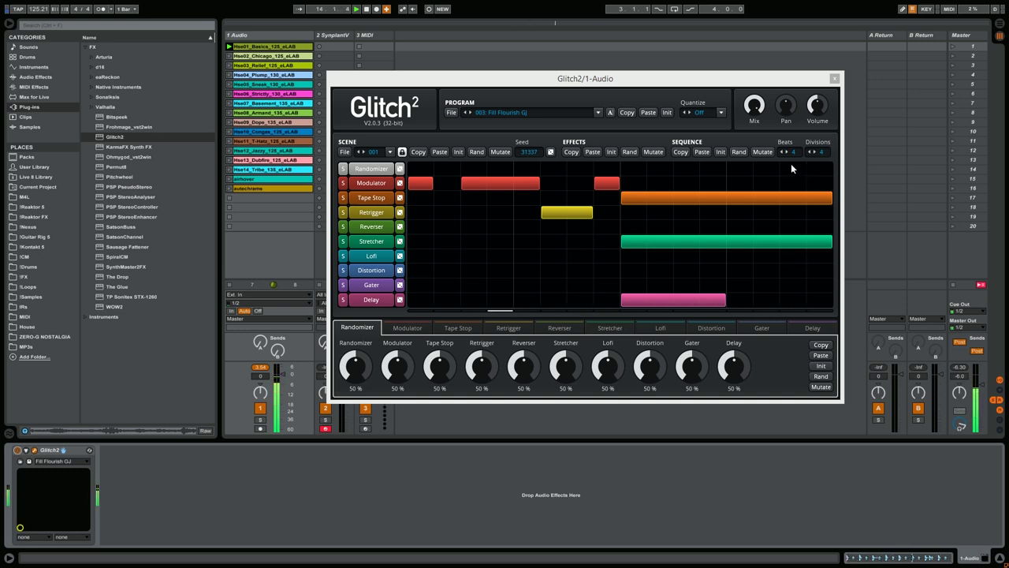
Set Glitch2's Quantize to Beat and launch the Hse02_Chicago_125_eLAB clip, comparing it with Glitch2 on and off
click(720, 112)
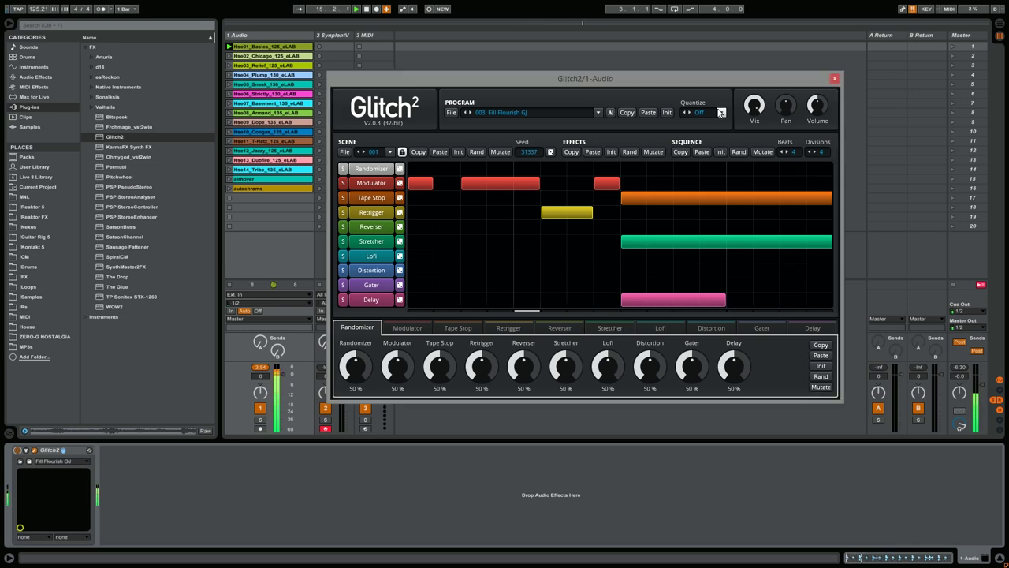
click(716, 131)
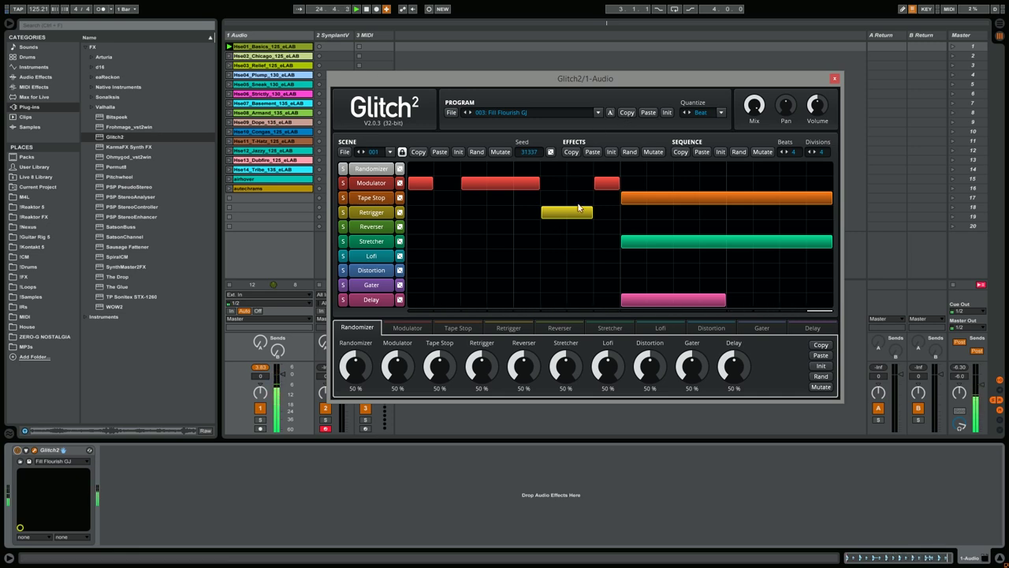
click(227, 56)
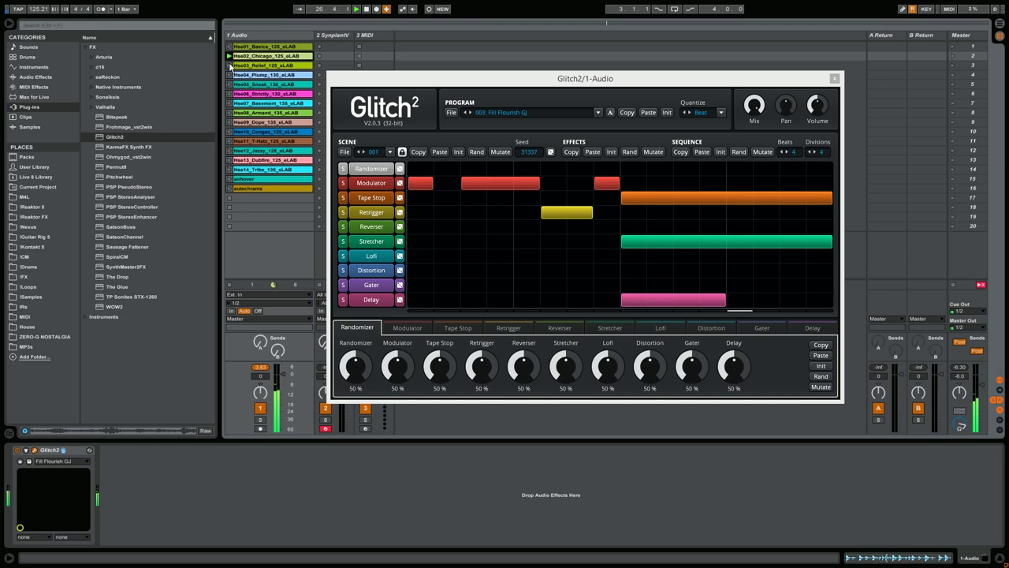
click(17, 450)
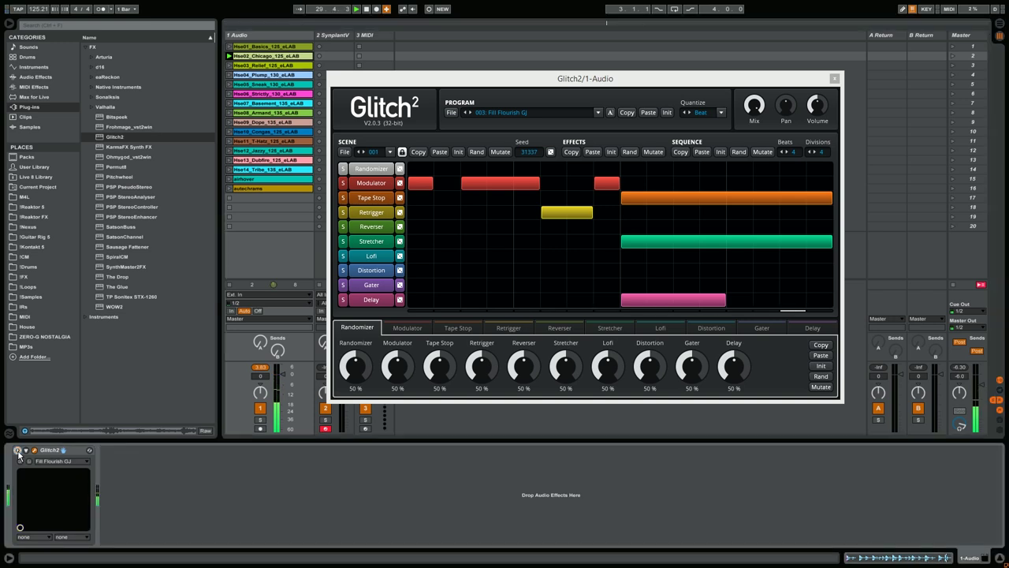
click(18, 451)
Insert a new audio track after 3 MIDI, set its input to Resampling and arm it for recording
drag(508, 78, 708, 111)
right_click(443, 101)
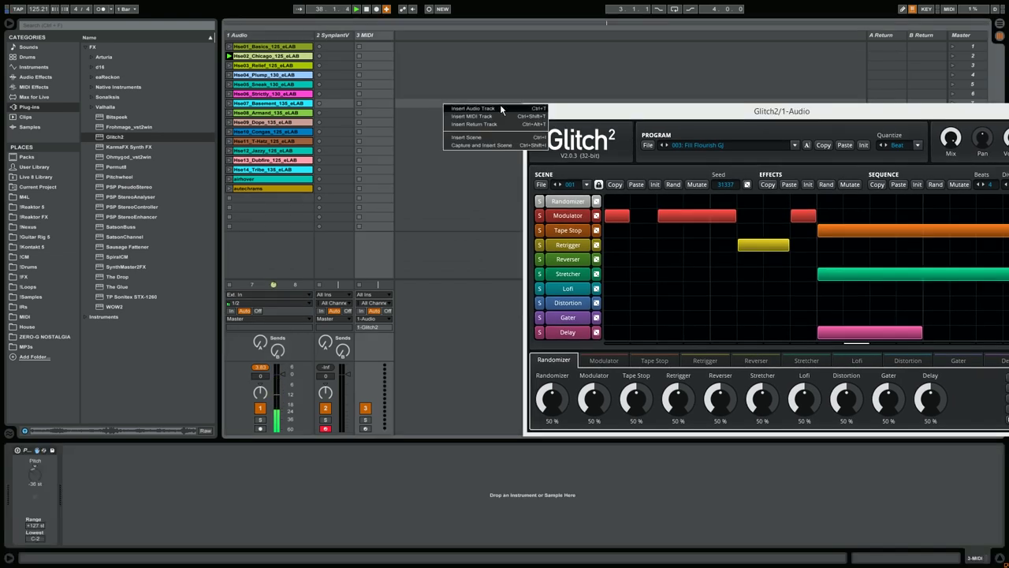
click(500, 104)
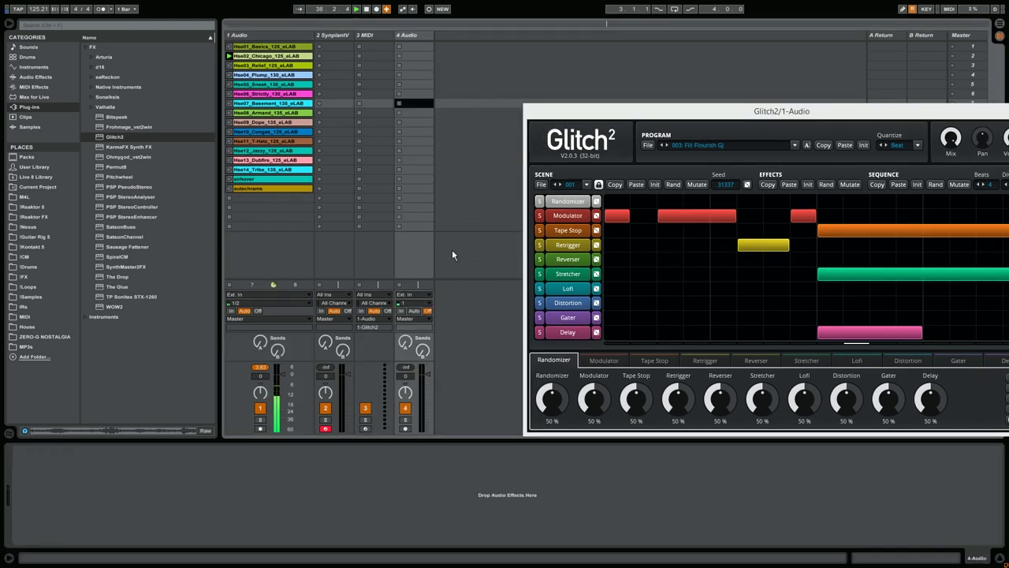
click(426, 300)
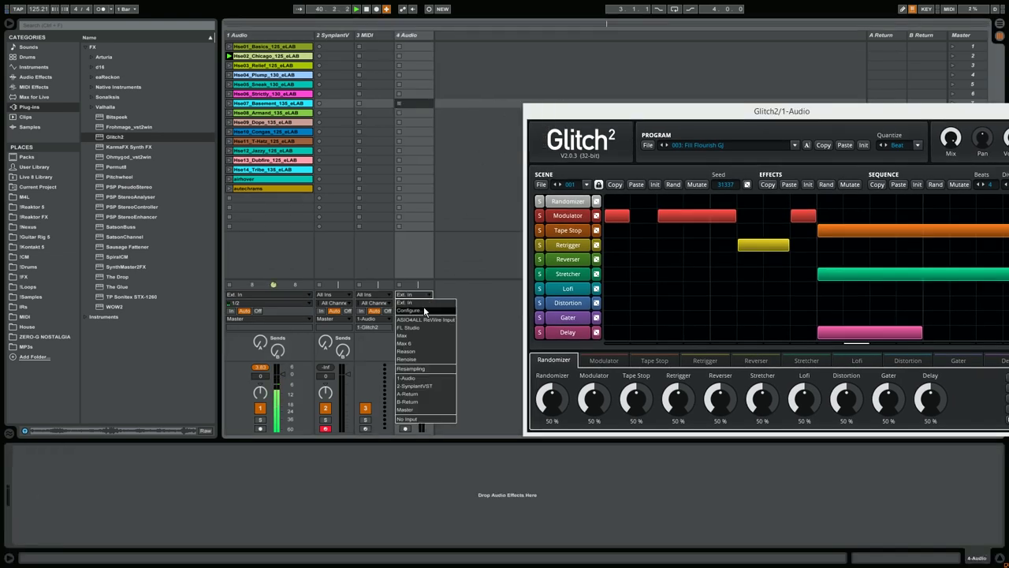
click(417, 306)
click(406, 428)
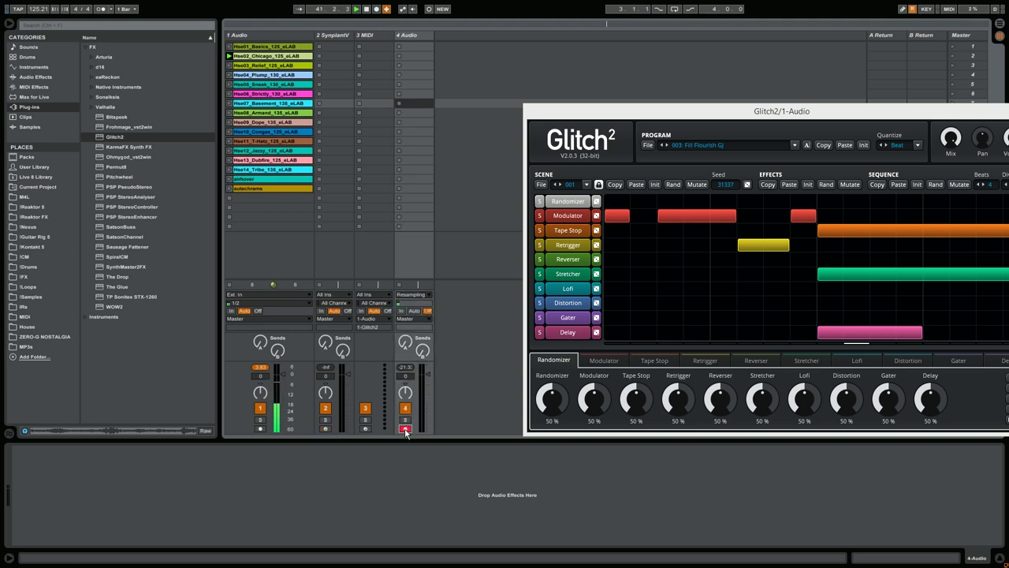
Record the output into the first clip slot of 4 Audio, switching the 1 Audio track's Glitch2 on briefly and off again
drag(682, 103, 593, 89)
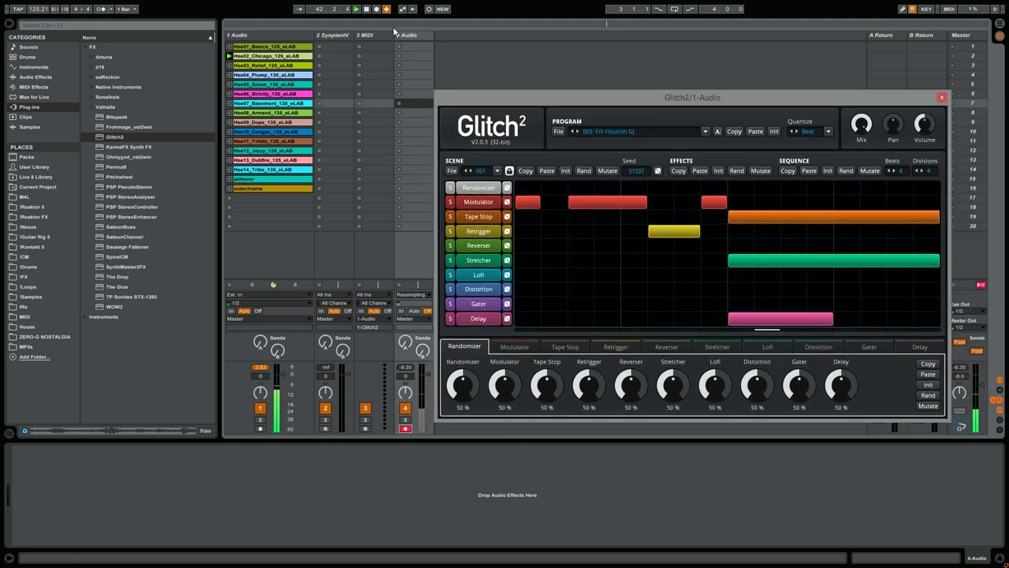
click(398, 43)
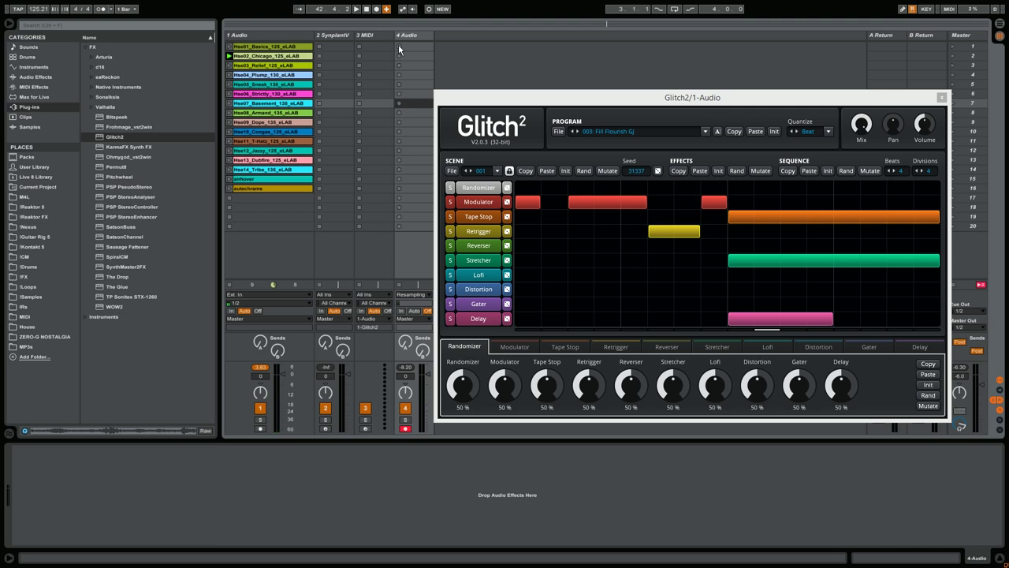
click(398, 46)
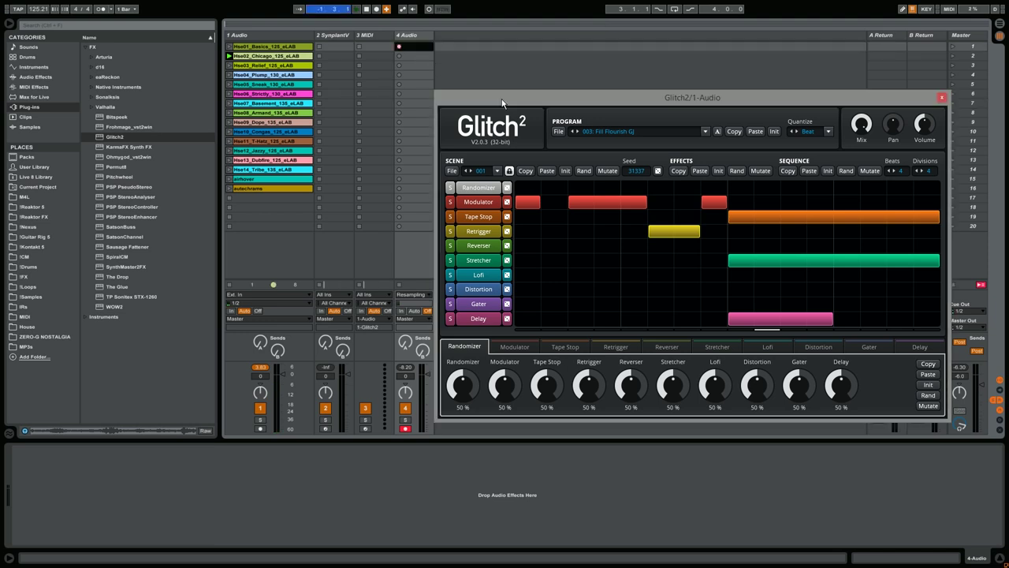
drag(497, 97, 518, 86)
click(266, 35)
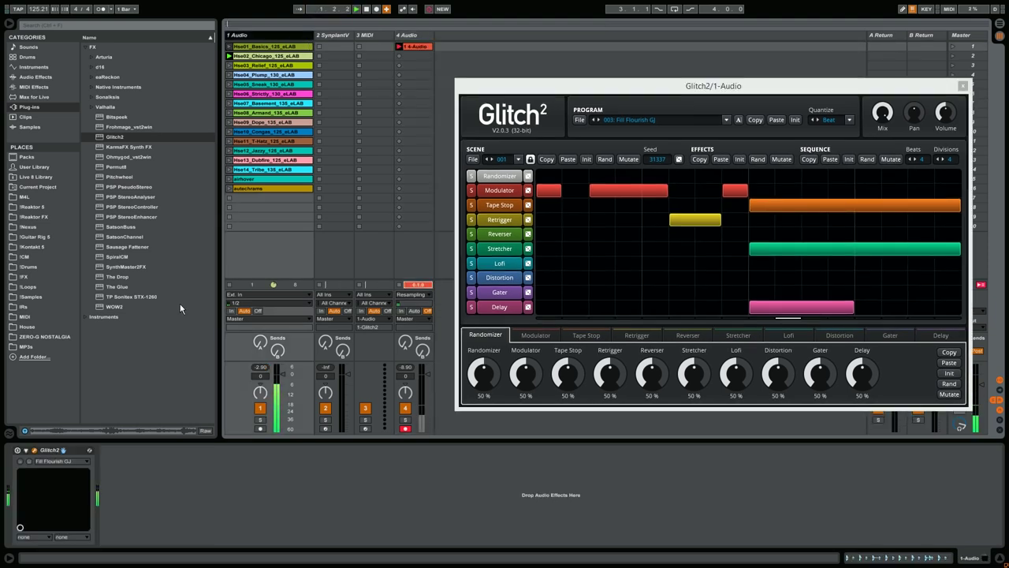
click(17, 451)
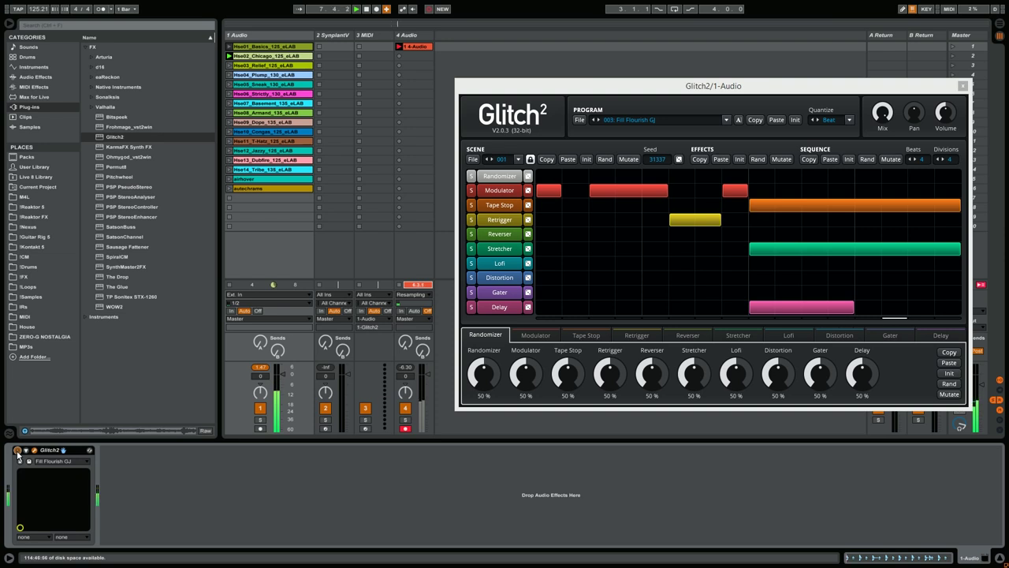
click(17, 450)
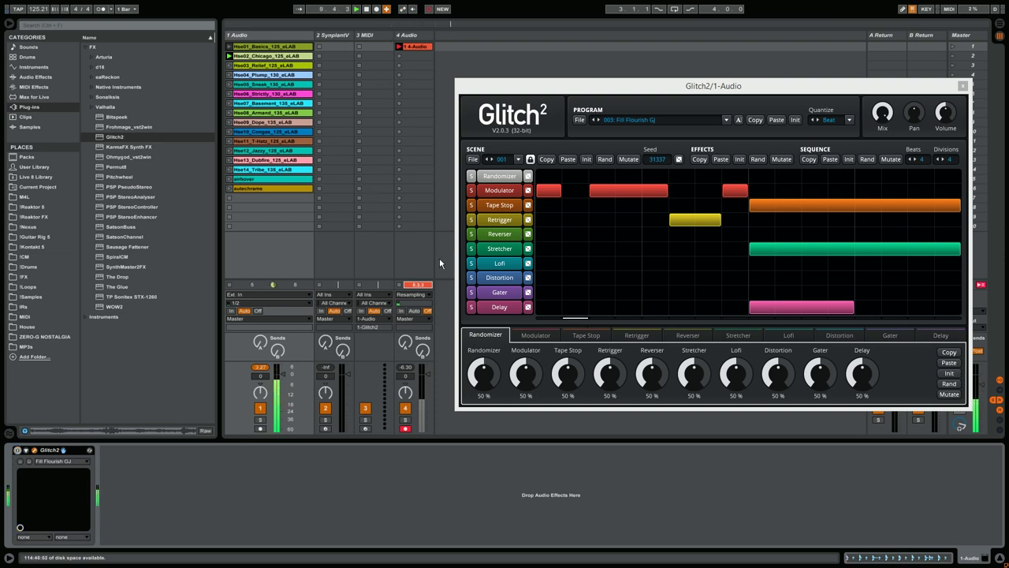
Stop recording, open the recorded clip on 4 Audio and shorten its loop to end at bar 9
click(366, 9)
click(417, 47)
drag(714, 85, 627, 30)
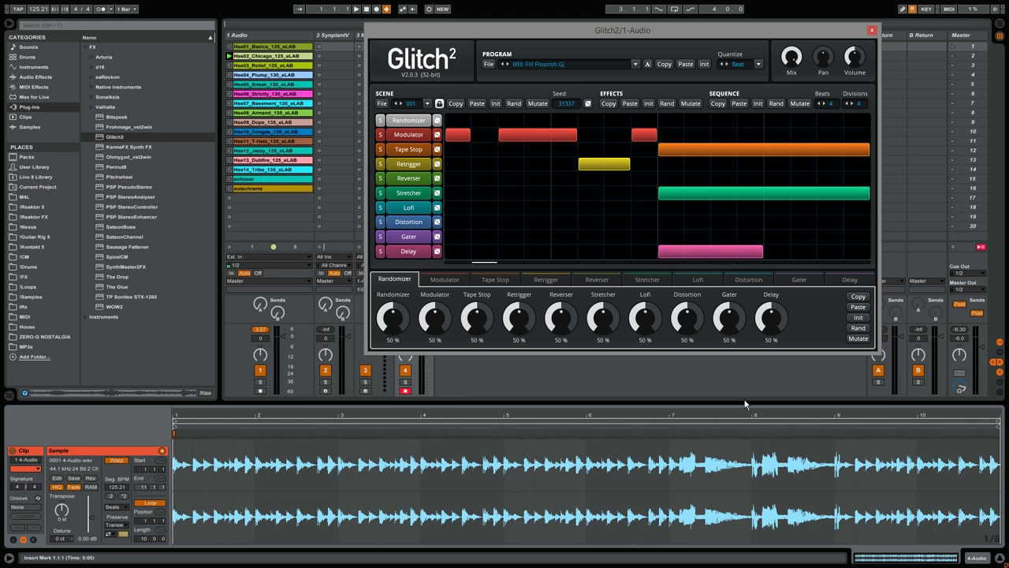
drag(597, 32, 687, 59)
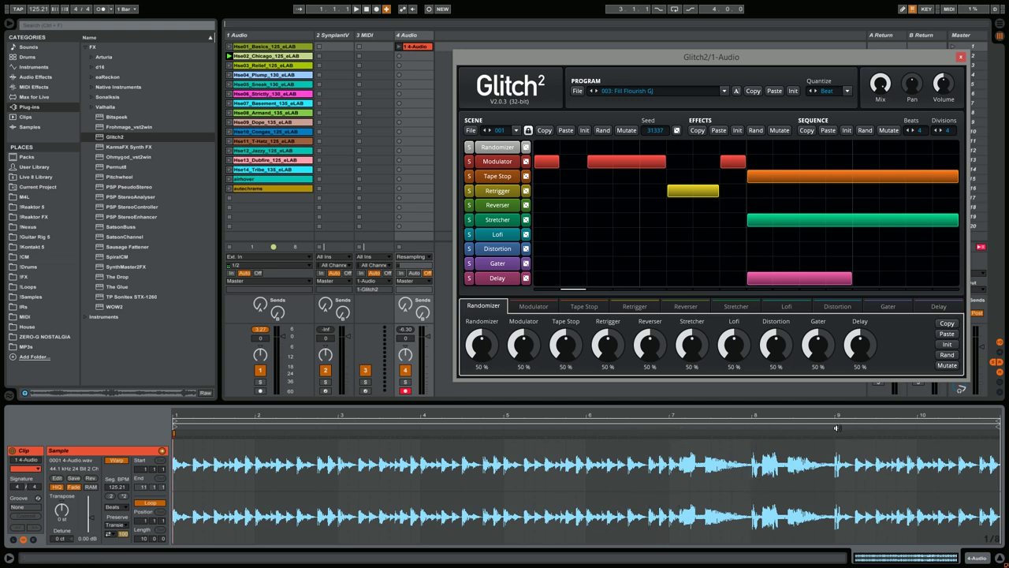
shift+click(835, 473)
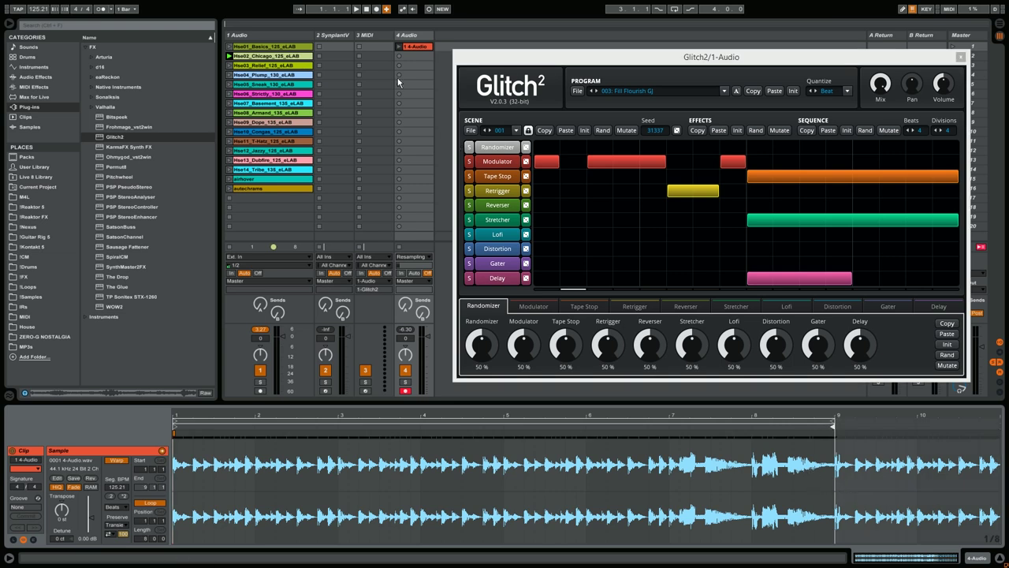
Play the recorded clip with the 1 Audio track muted, and unmute that track after listening
click(399, 47)
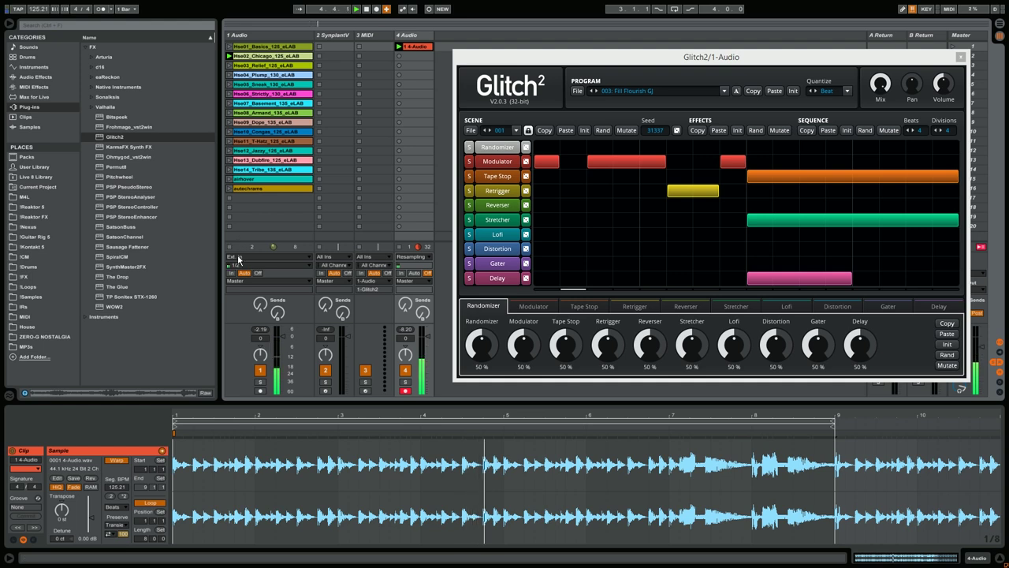
click(261, 370)
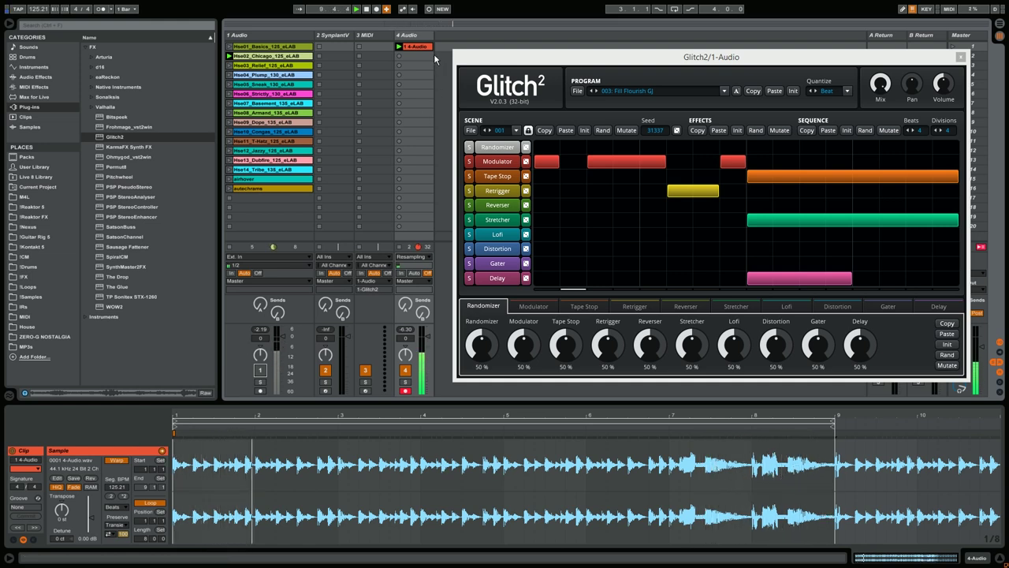
click(260, 369)
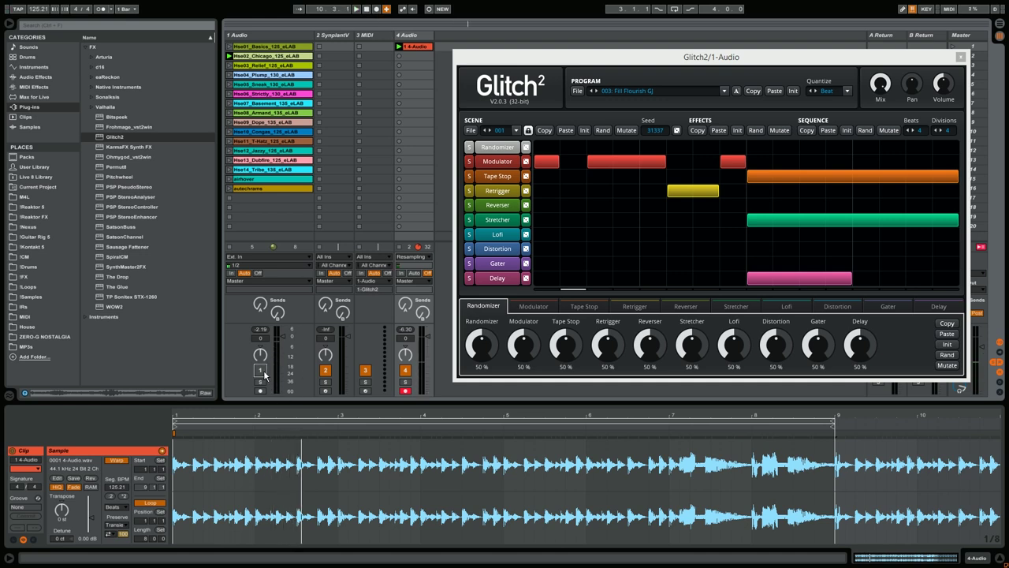
Delete the 4 Audio track and move the Glitch2 window closer to the remaining tracks
right_click(409, 35)
click(440, 60)
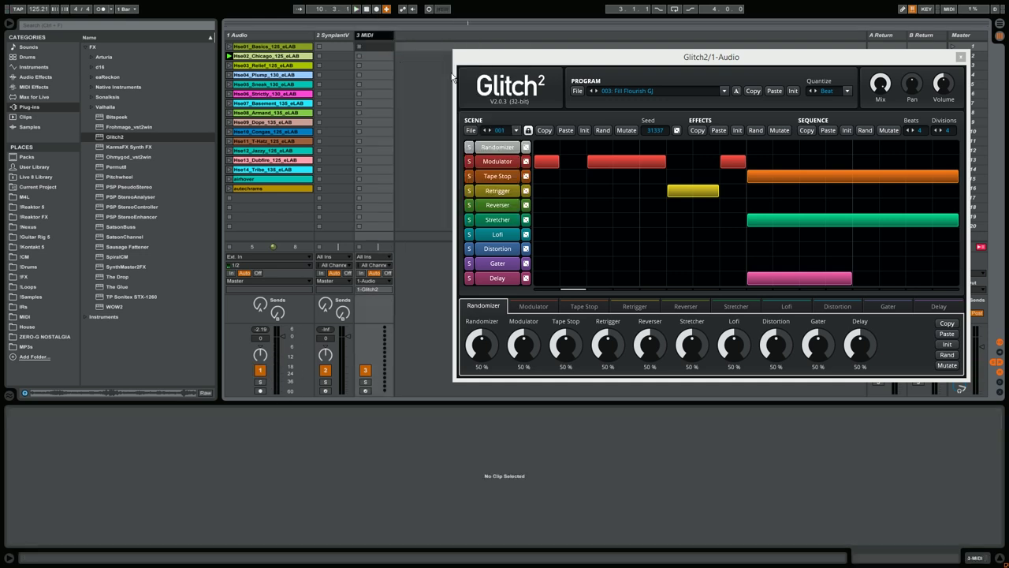
drag(548, 65, 426, 63)
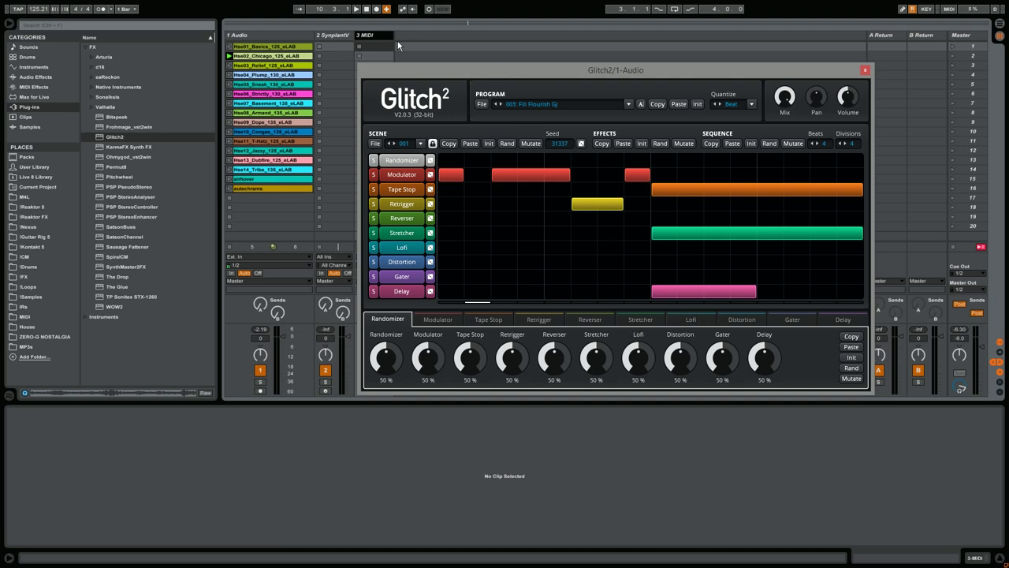
Restart playback from the beginning and bring up the 1 Audio track's device chain
click(366, 9)
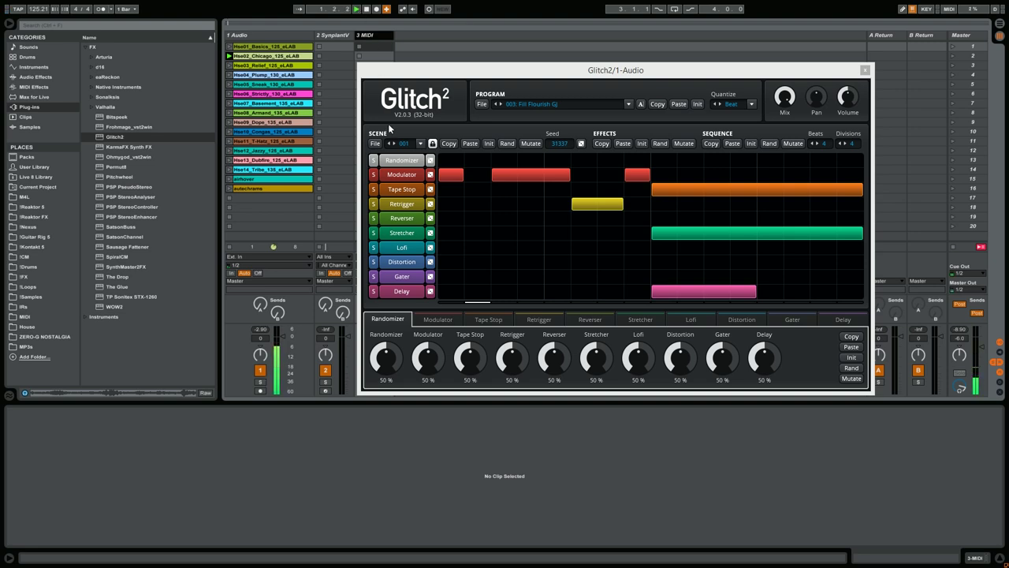
click(268, 56)
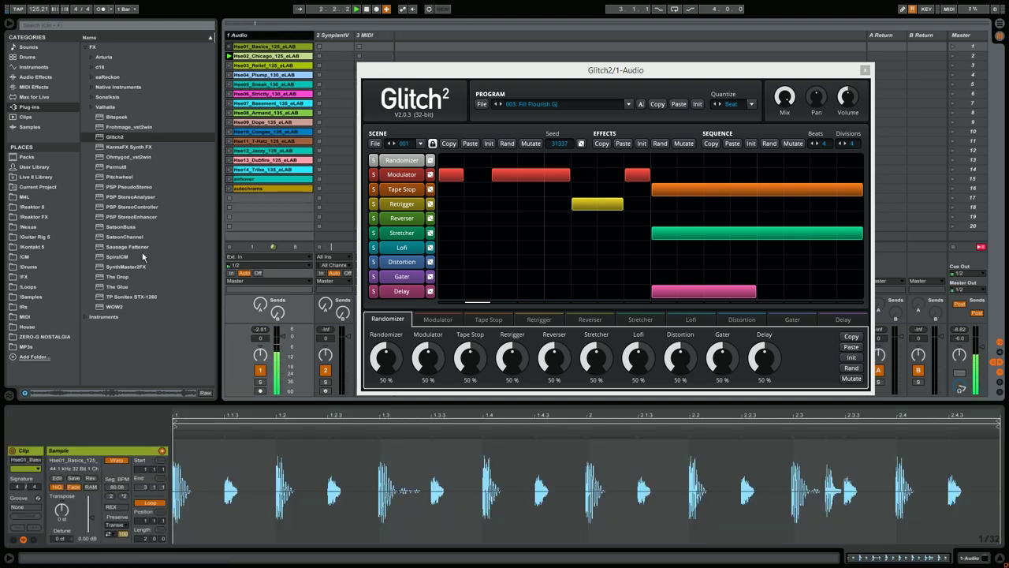
click(929, 557)
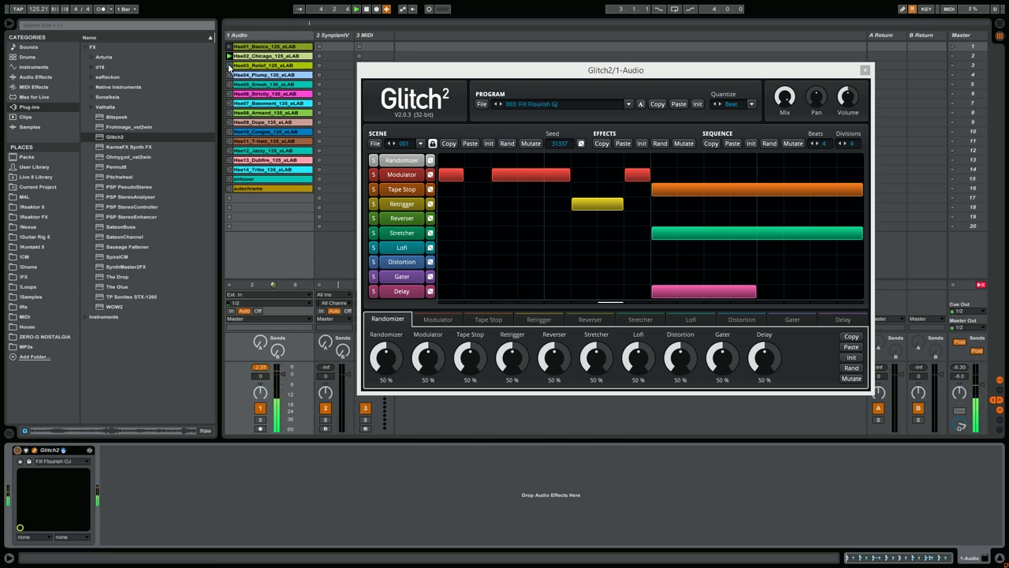
Switch Glitch2 on and off for fills while launching the Hse04_Plump_130_eLAB and Hse05_Sneak_130_eLAB loops
click(18, 450)
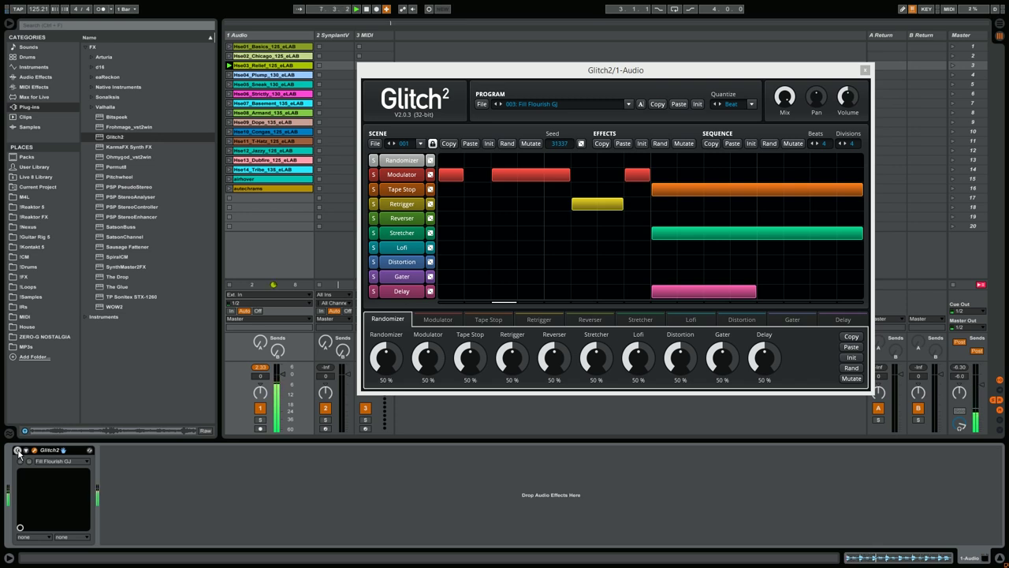
click(18, 450)
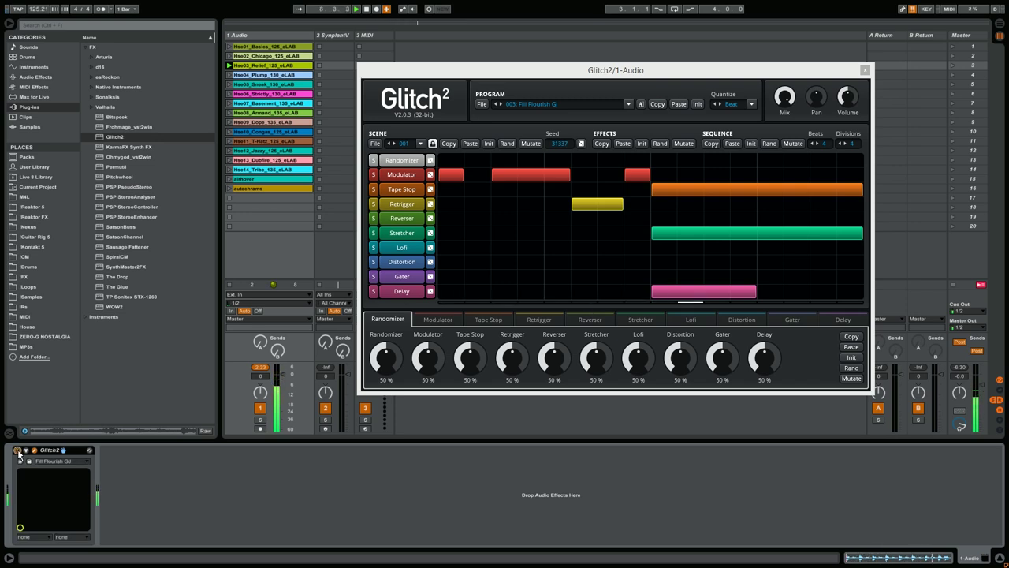
click(234, 103)
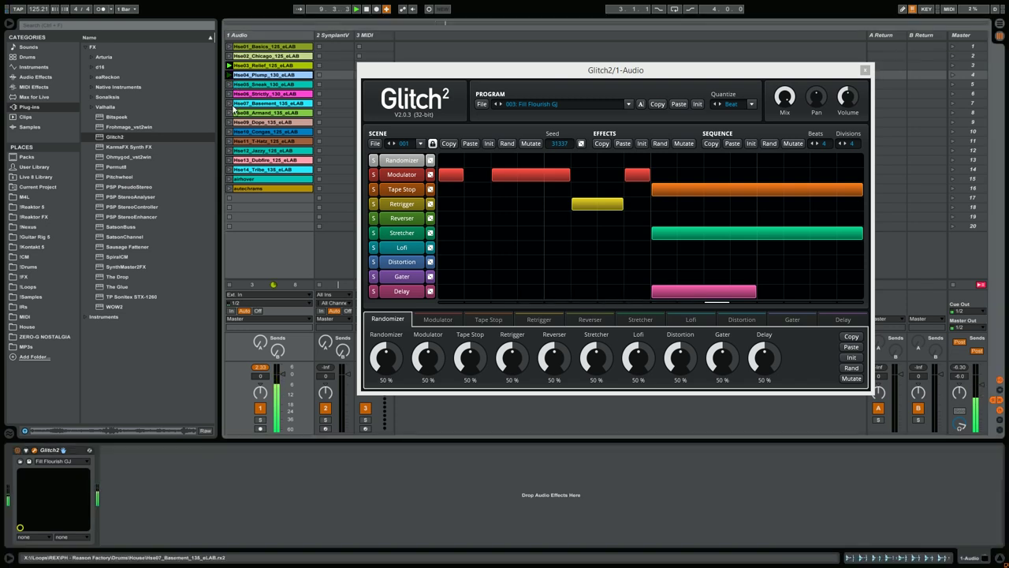
click(18, 453)
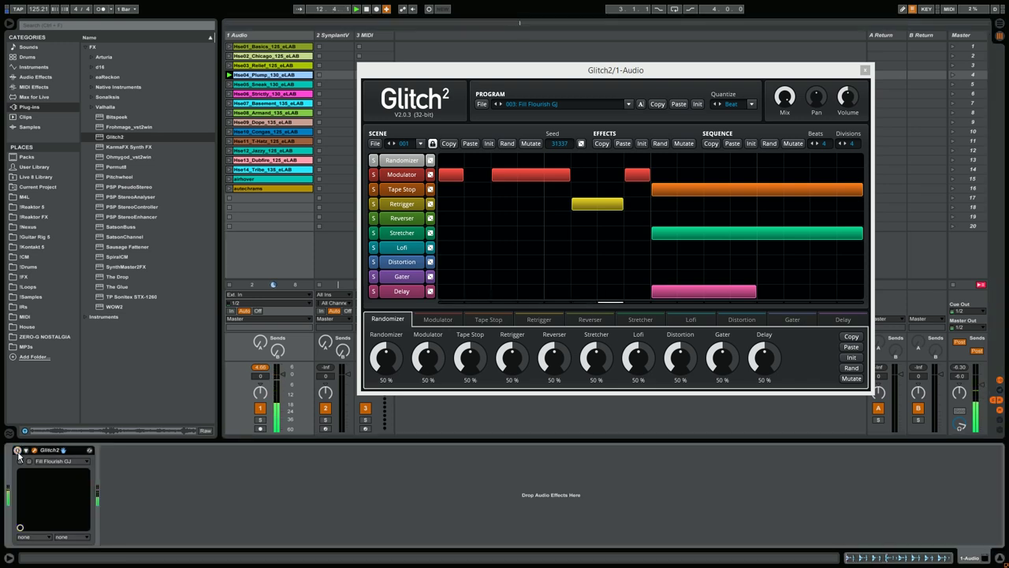
click(228, 84)
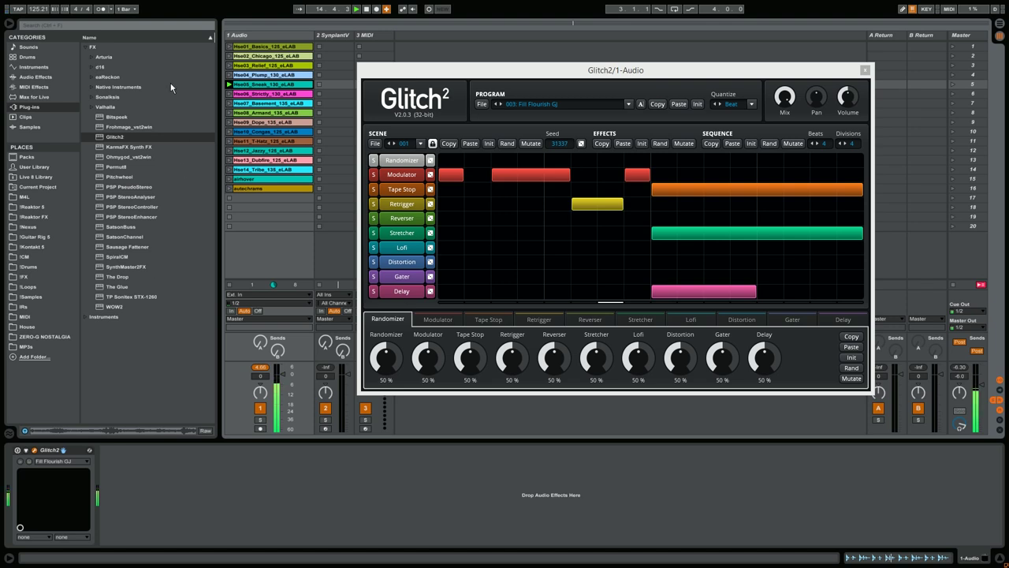
Turn off quantization, with None for global clip launching and Off in Glitch2, while the Hse06_Strictly_130_eLAB loop plays
click(130, 9)
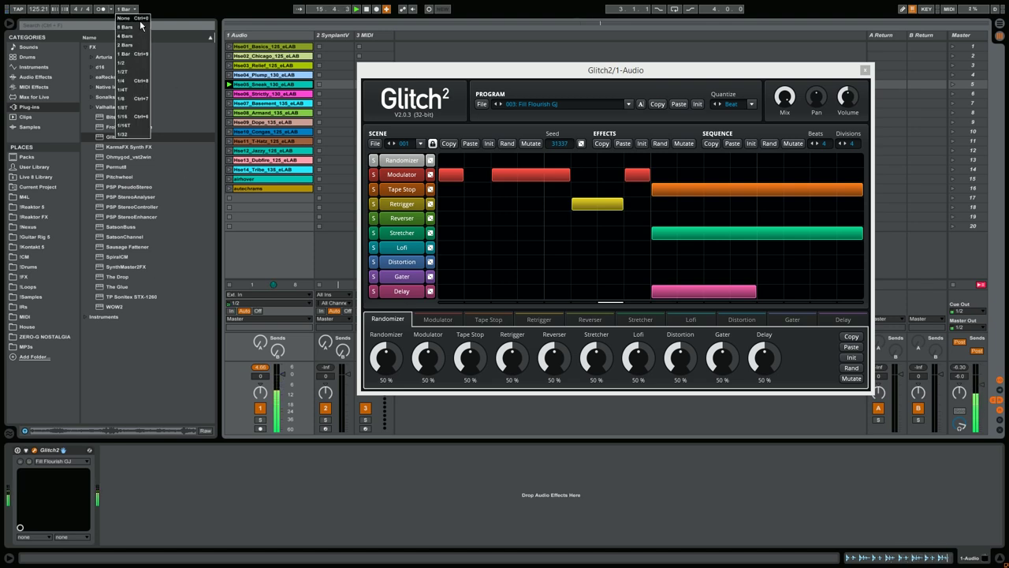
click(138, 18)
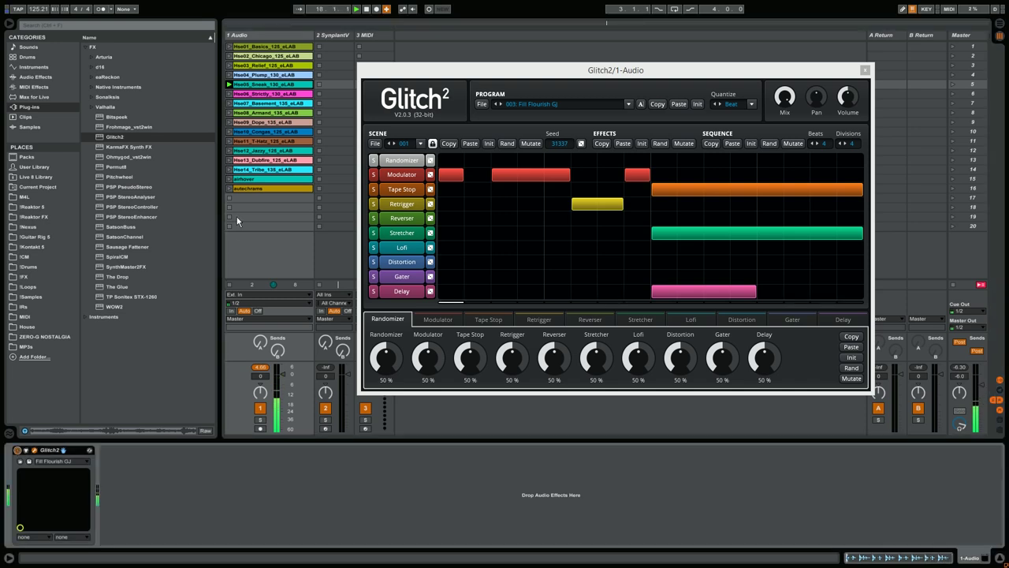
click(229, 94)
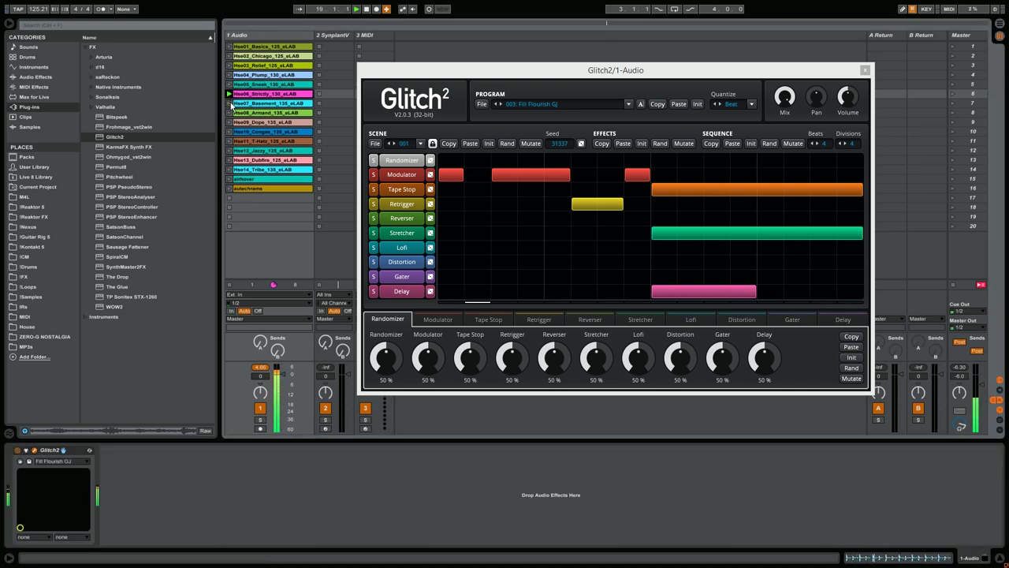
click(746, 104)
click(730, 118)
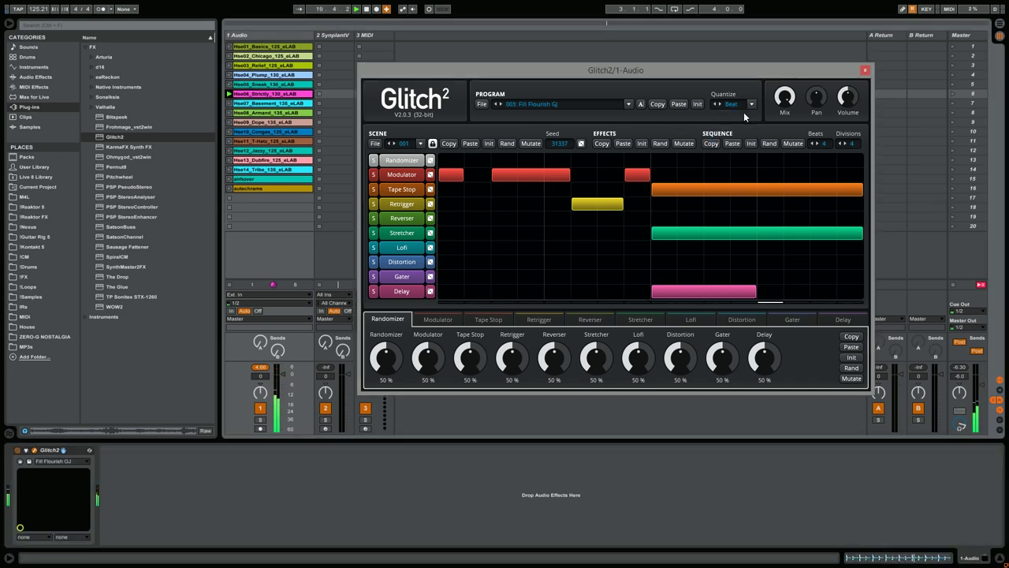
Launch the Hse07_Basement_135_eLAB loop and toggle Glitch2 off and back on during playback
click(229, 105)
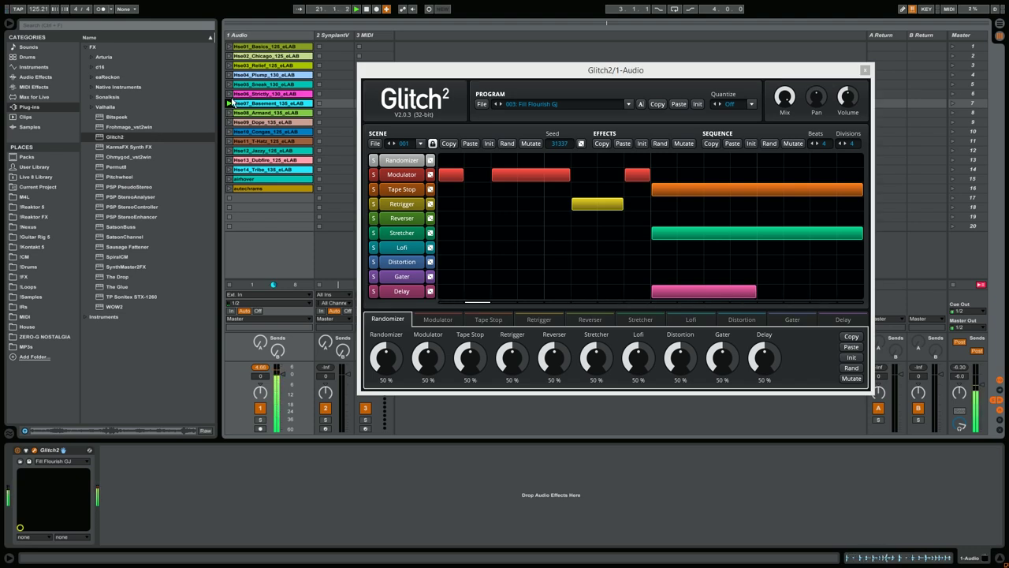
click(18, 451)
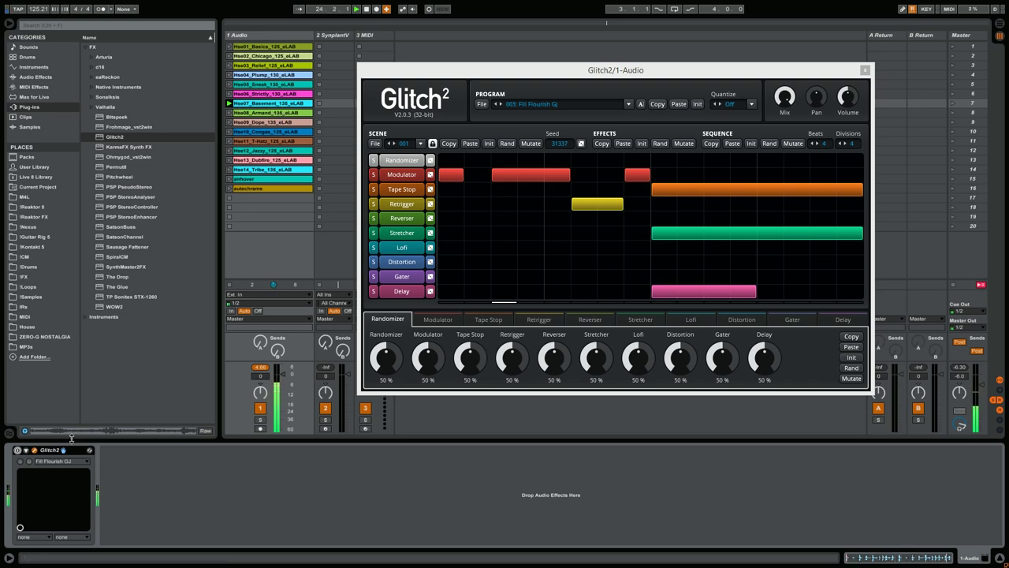
click(18, 451)
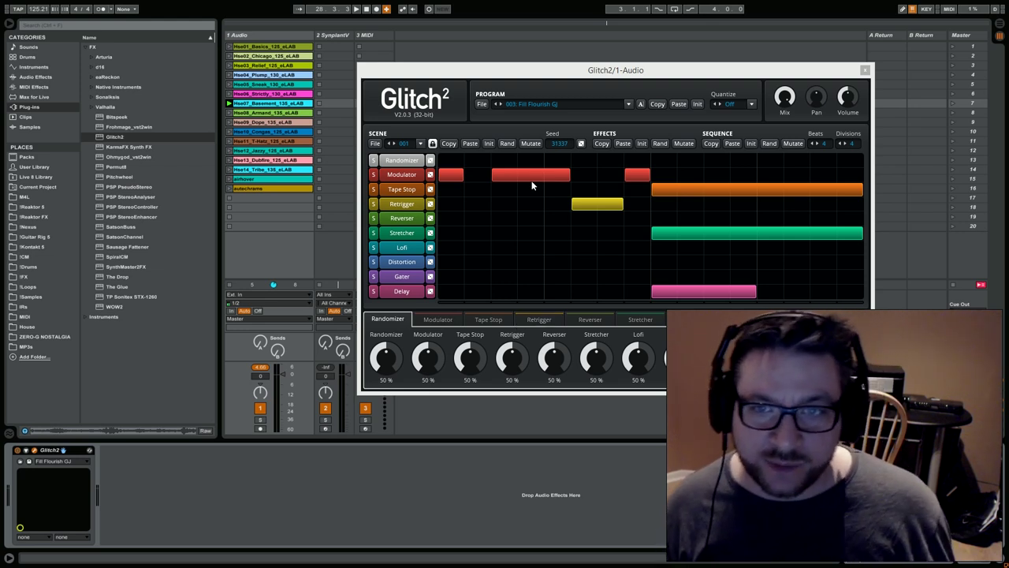
Play the Hse01_Basics_125_eLAB loop and load Glitch2 program 004: Breakdown Crunch Gj, with the Glitch2 window moved lower
drag(582, 73, 576, 111)
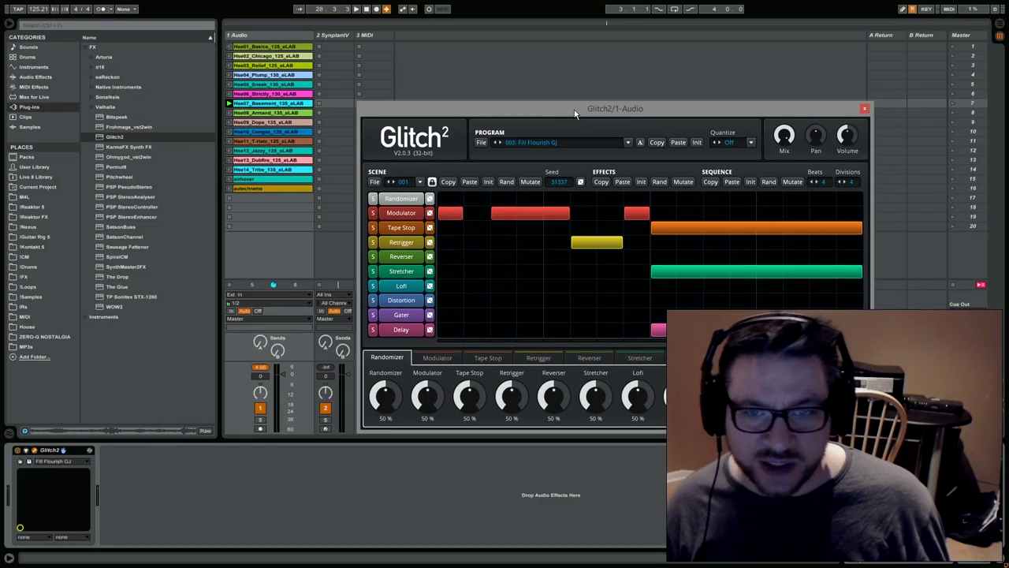
click(229, 47)
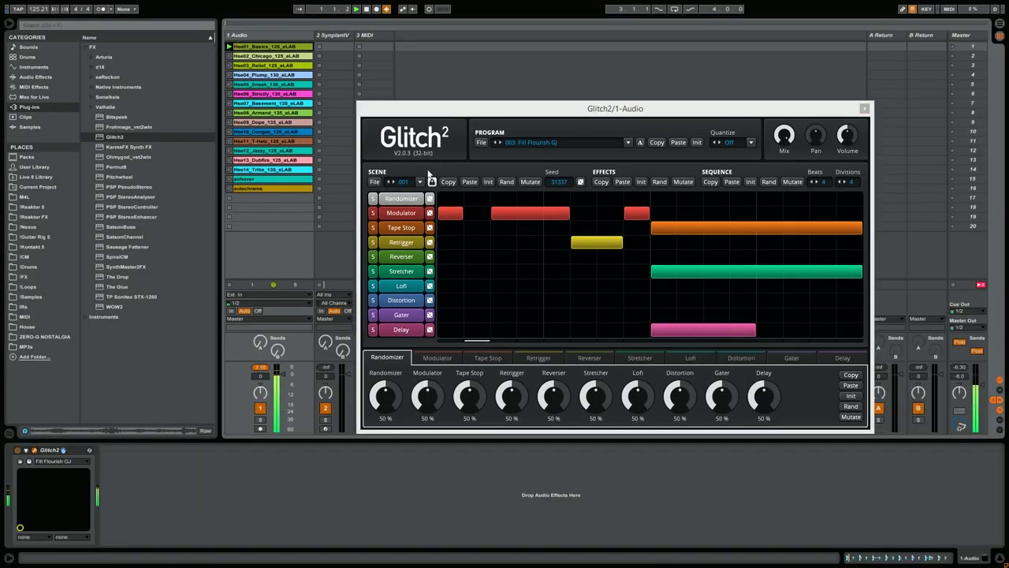
click(628, 142)
click(591, 177)
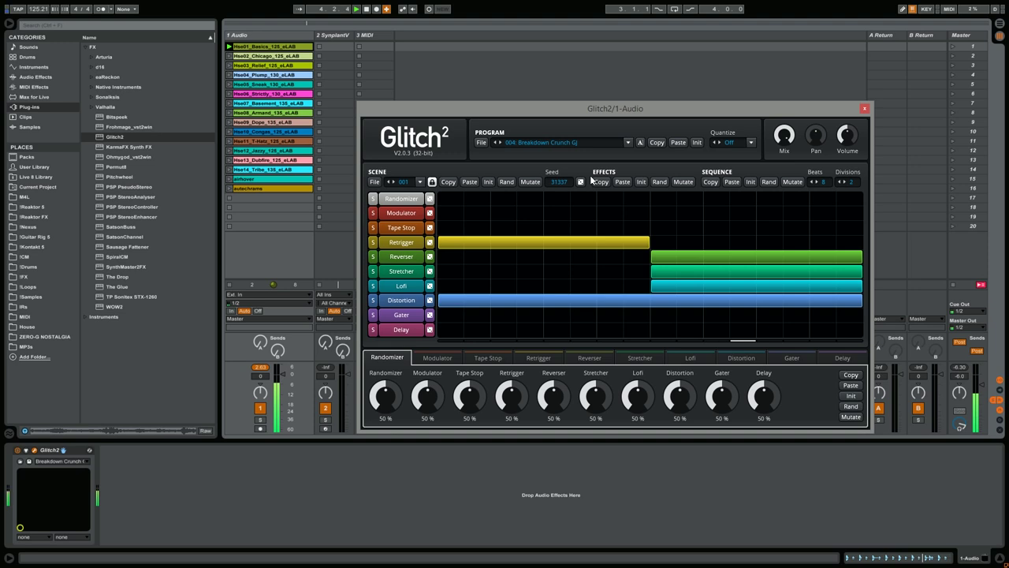
drag(601, 108, 596, 106)
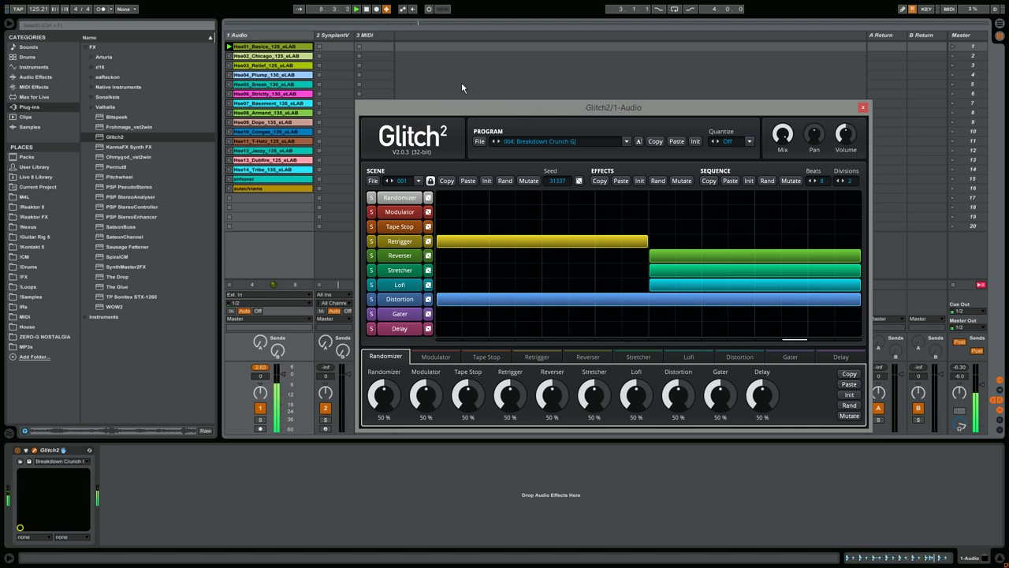
Audition the Breakdown Crunch program on the Hse02_Chicago, Hse03_Relief and Hse04_Plump loops in turn
click(230, 57)
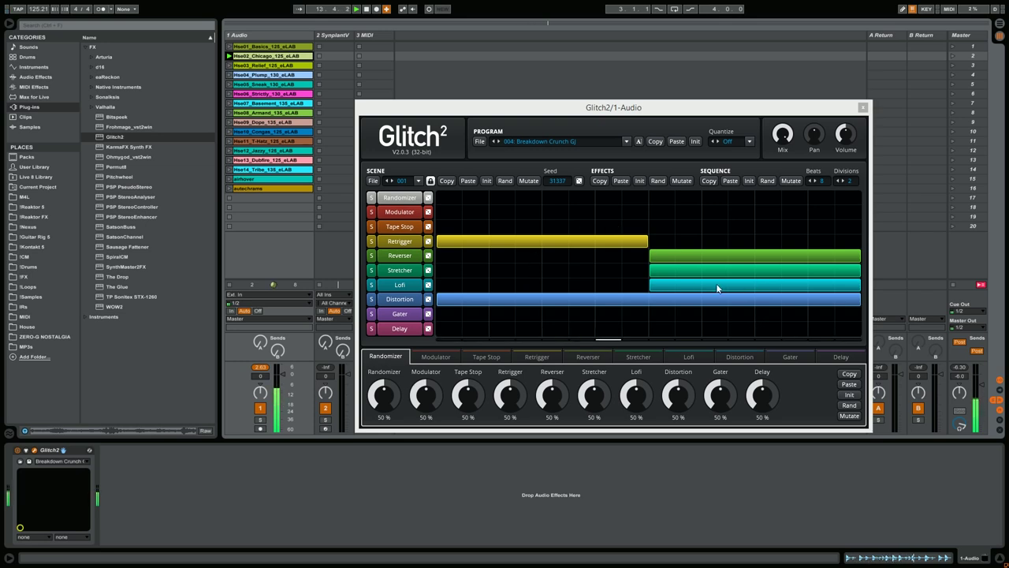
click(228, 66)
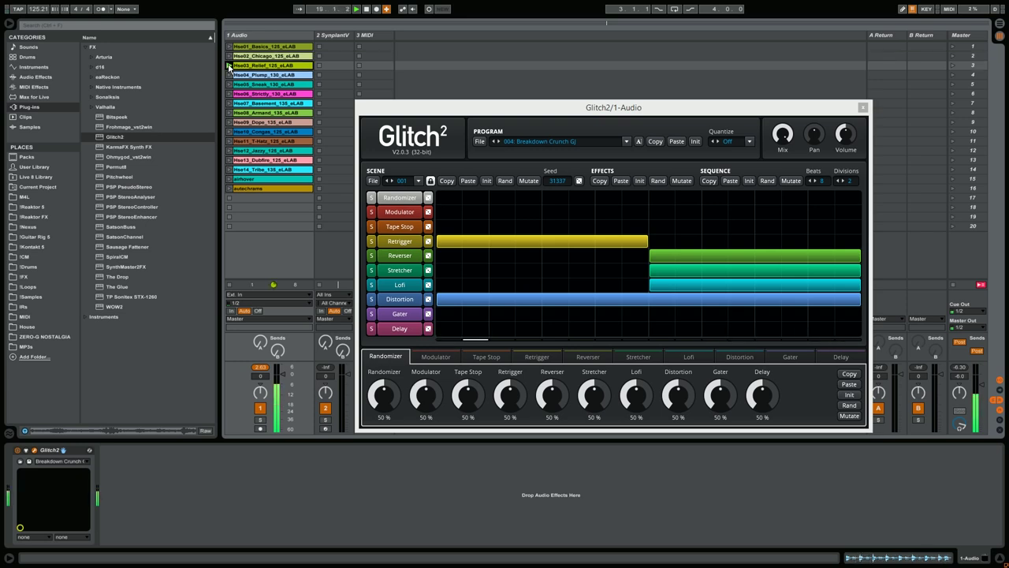
click(228, 75)
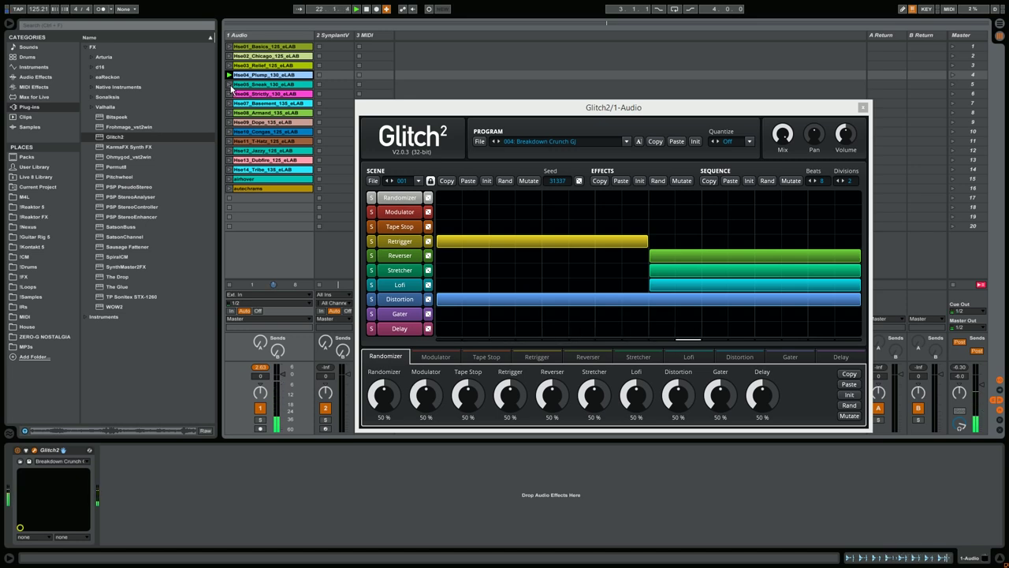
Restart playback from the beginning to hear the program on the Hse04_Plump and Hse05_Sneak loops, and stop it after listening
click(355, 10)
click(355, 9)
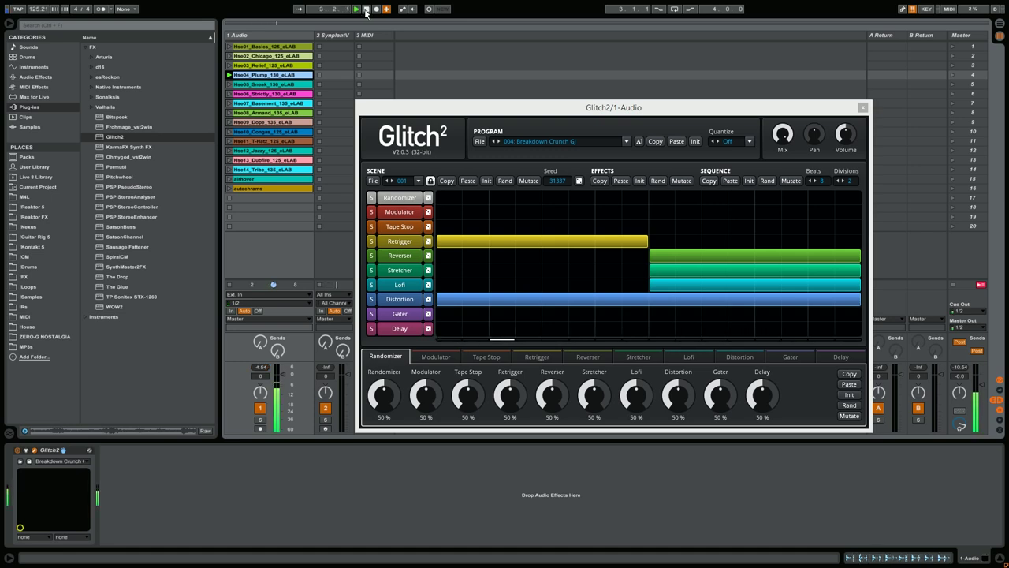
click(365, 10)
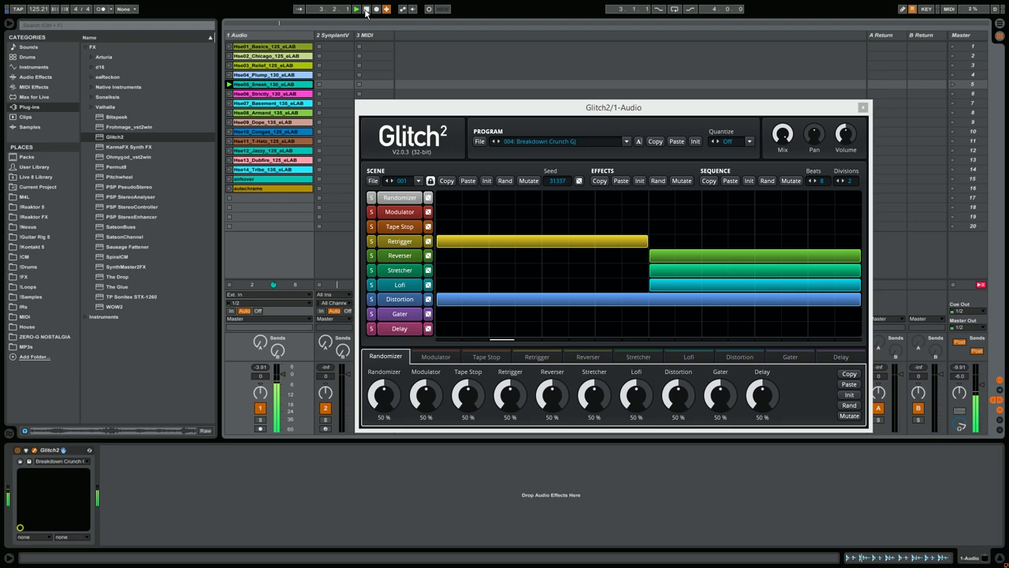
click(365, 10)
Insert a new audio track after 3 MIDI and position the Glitch2 window clear of it
drag(552, 107, 647, 94)
right_click(448, 76)
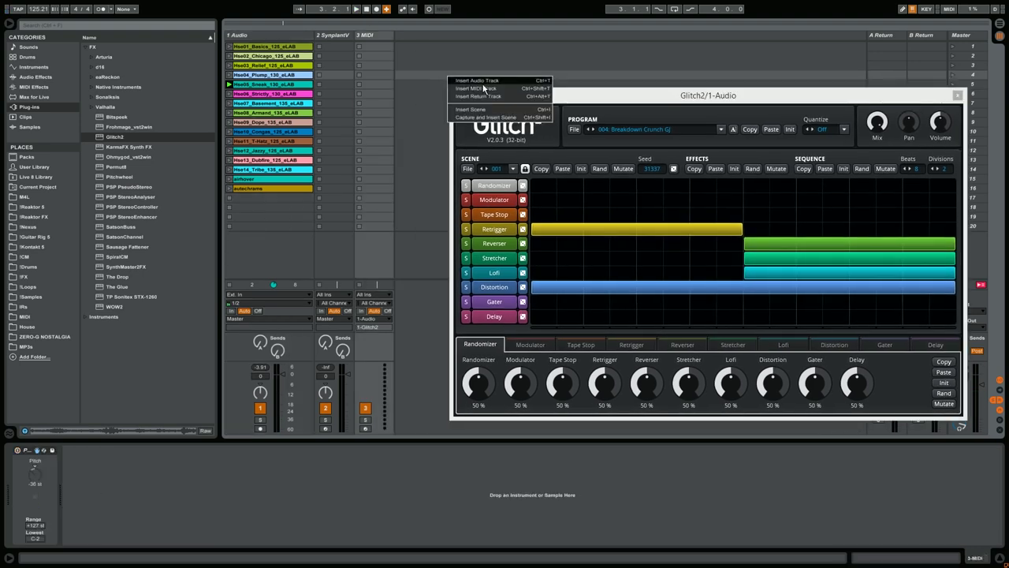
click(481, 80)
drag(524, 107, 505, 112)
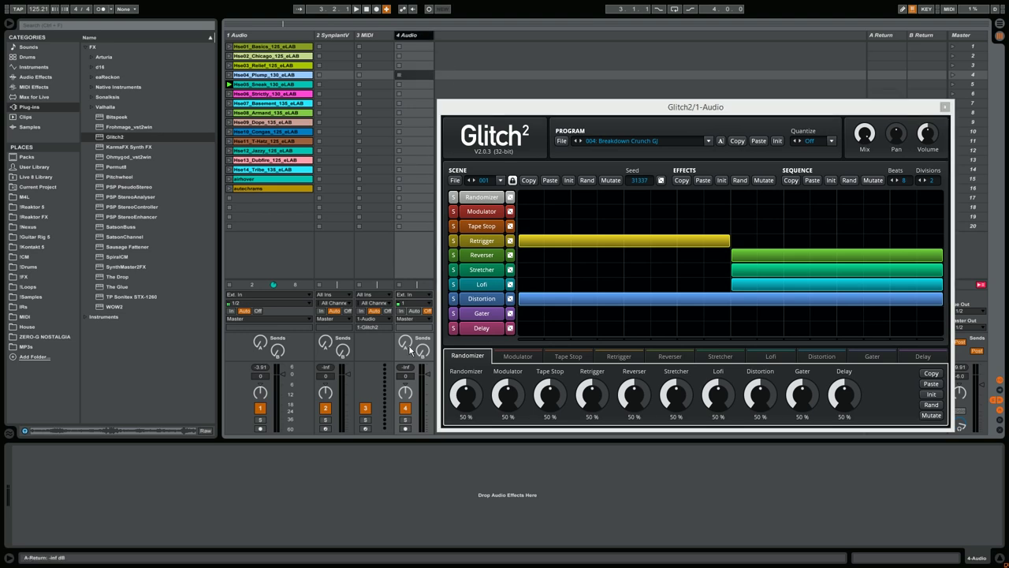
Arm the 4 Audio track with Resampling as its input and start recording in its first clip slot
click(414, 295)
click(430, 369)
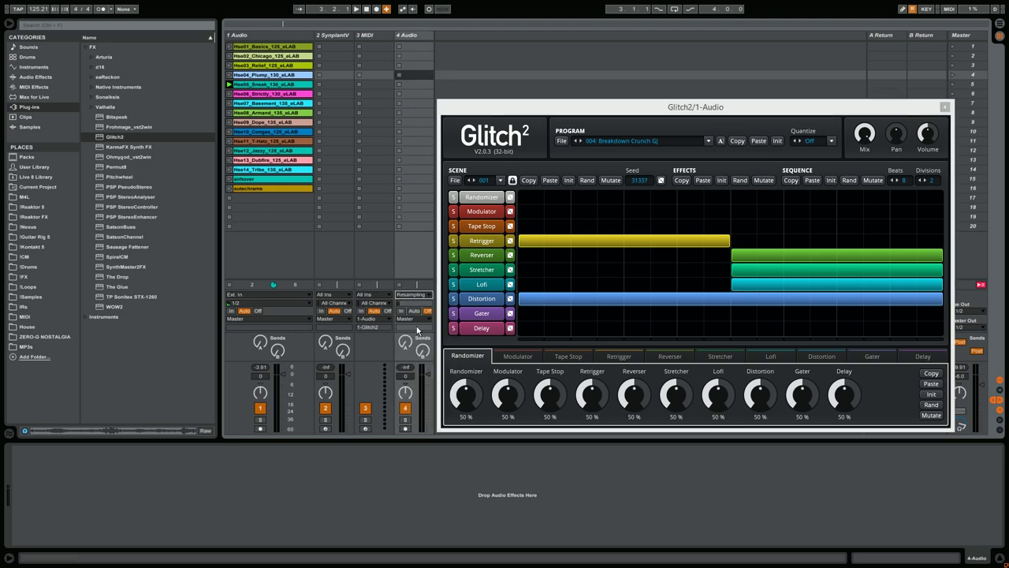
click(406, 429)
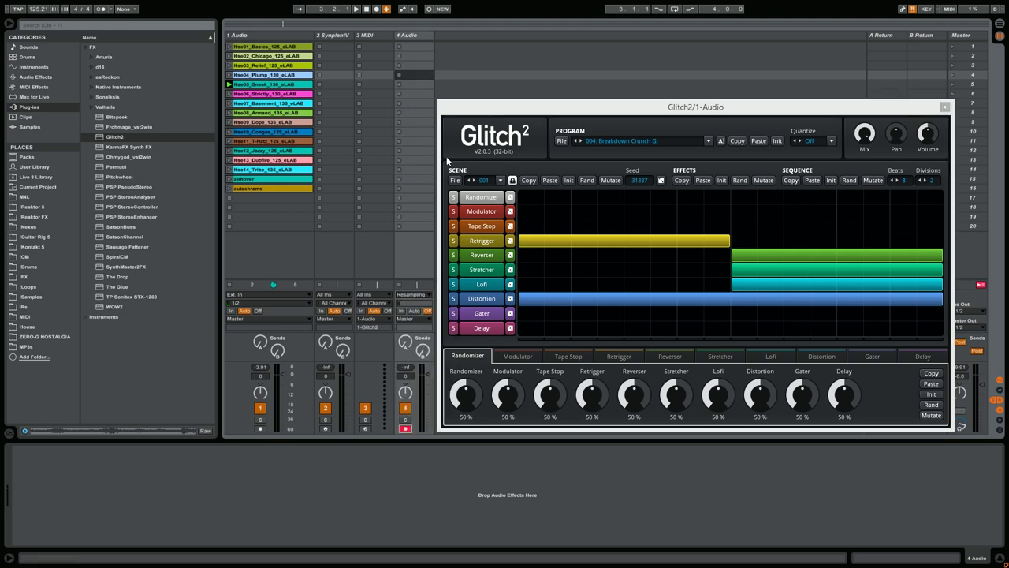
click(400, 46)
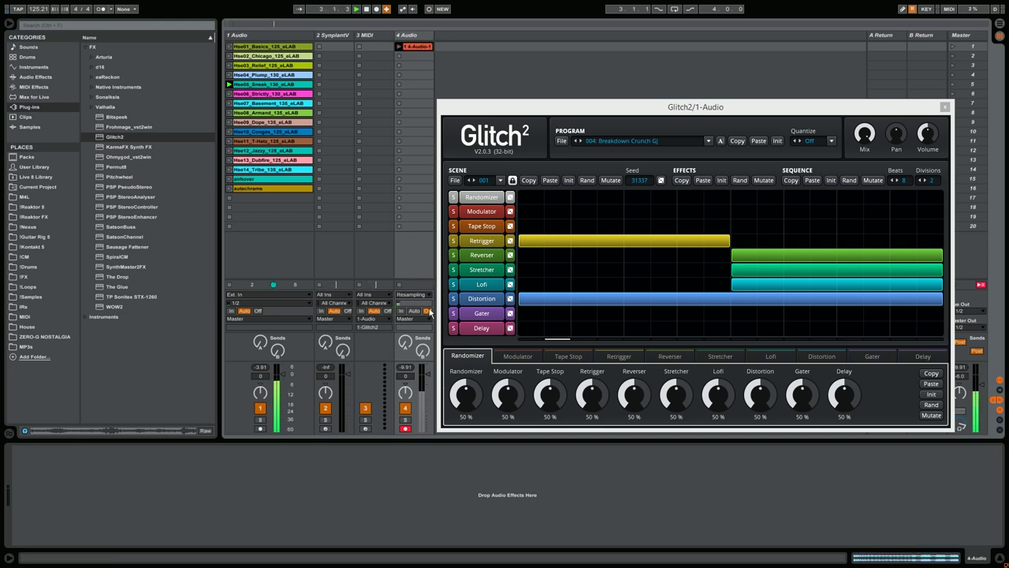
Set the global launch quantization to 1 Bar and delete the recorded clip from the first slot of 4 Audio
click(136, 10)
click(139, 55)
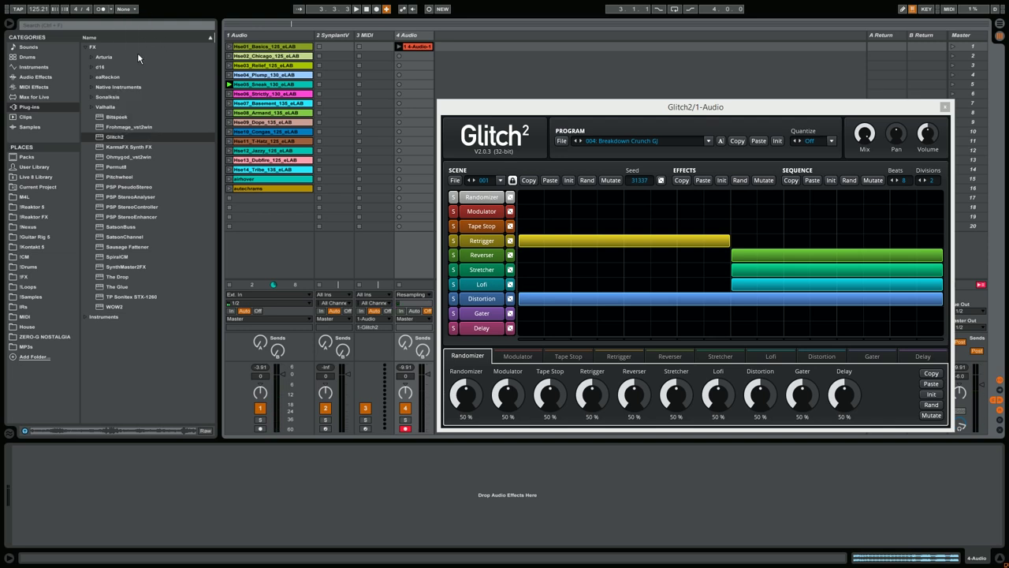
right_click(423, 46)
click(445, 79)
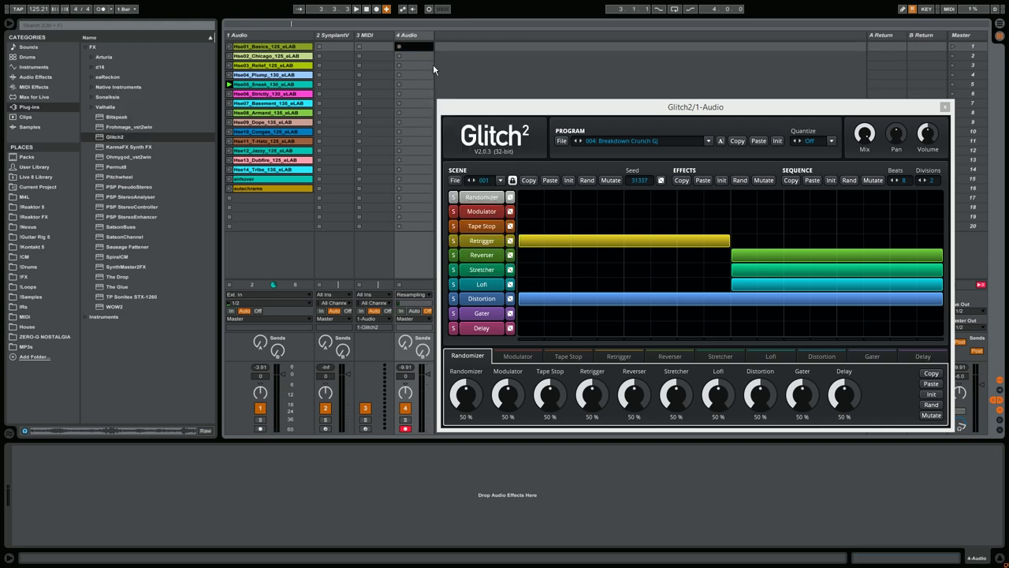
Record a new resampled clip into the first slot of 4 Audio and stop playback after about two bars
click(411, 36)
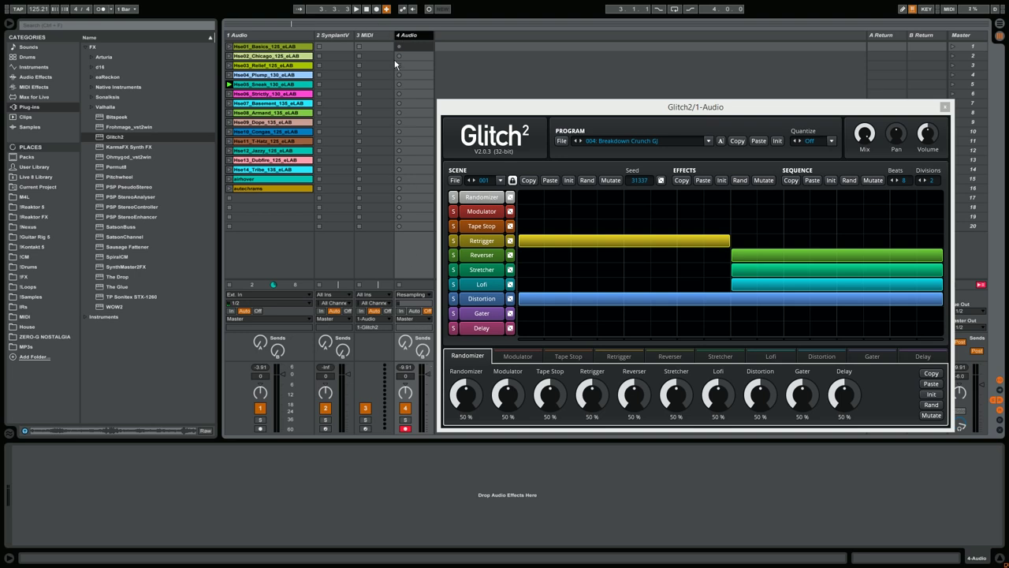
click(398, 46)
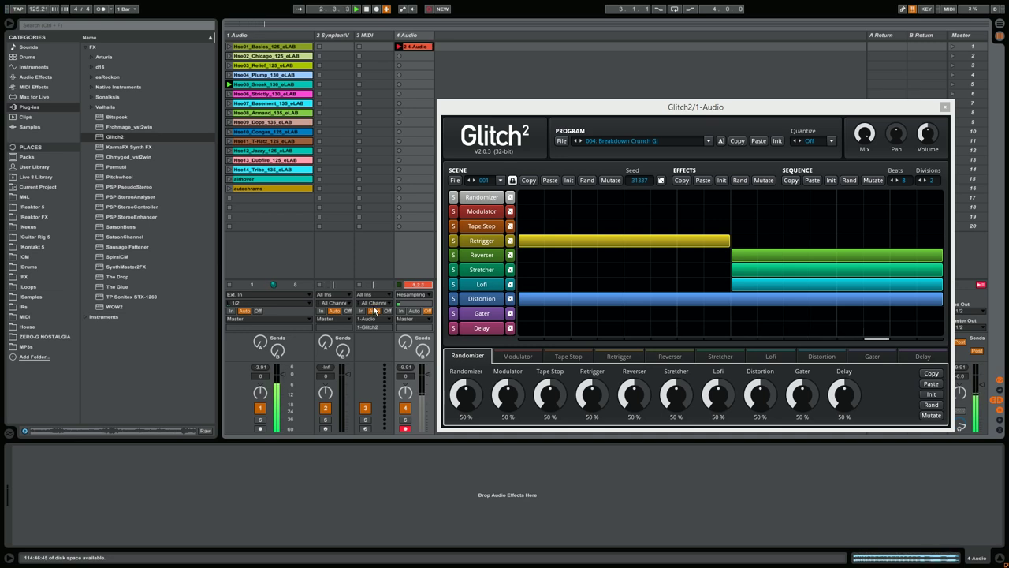
key(space)
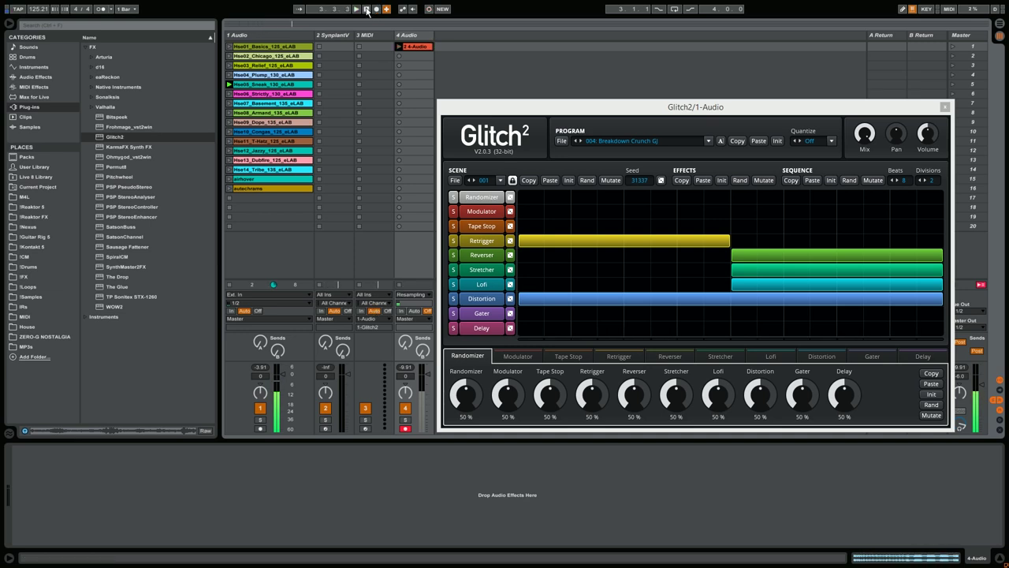
Open the clip 2 4-Audio and audition it on its own with the 1 Audio track deactivated
click(406, 48)
drag(515, 107, 522, 53)
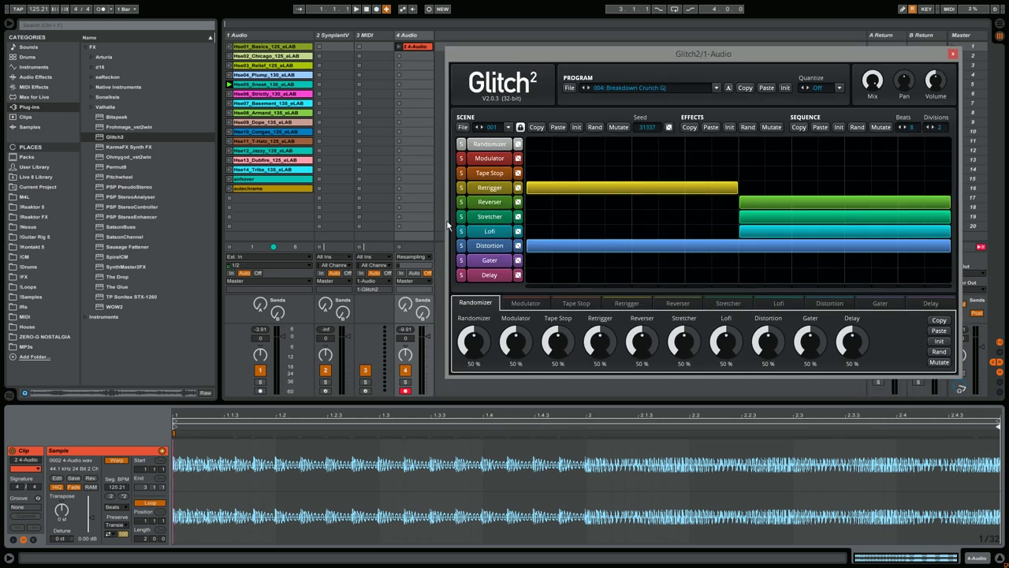
click(261, 369)
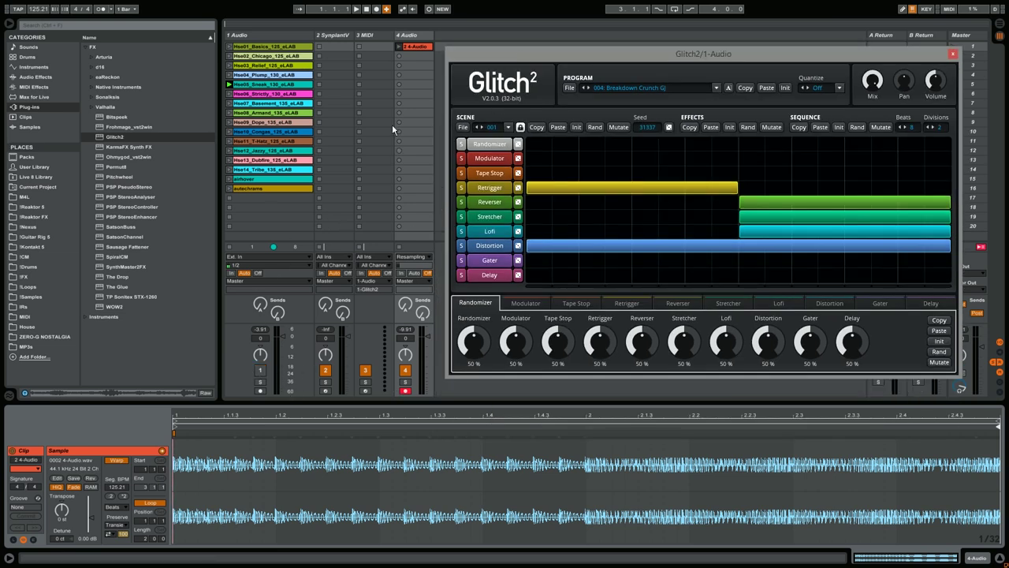
click(398, 48)
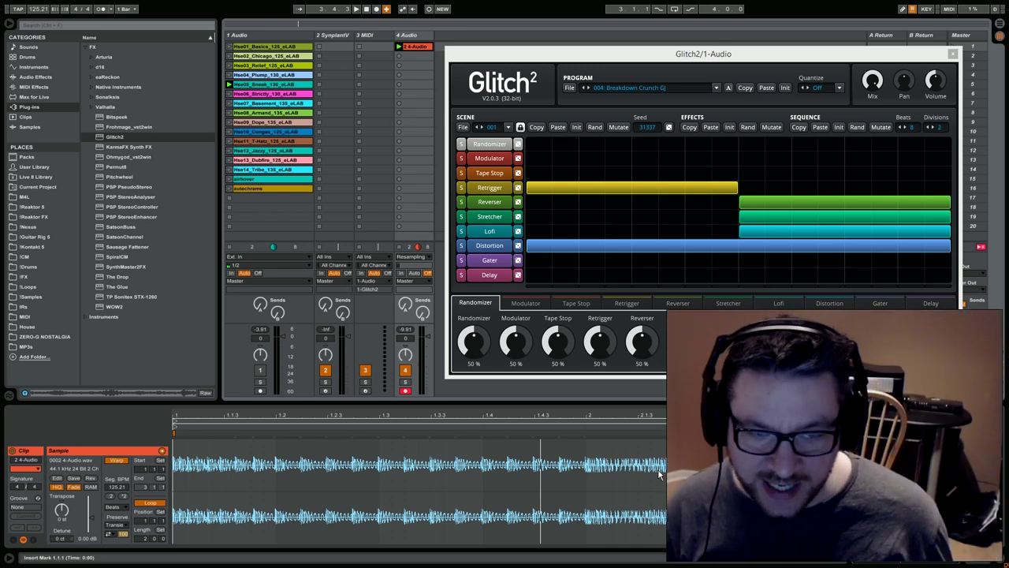
key(space)
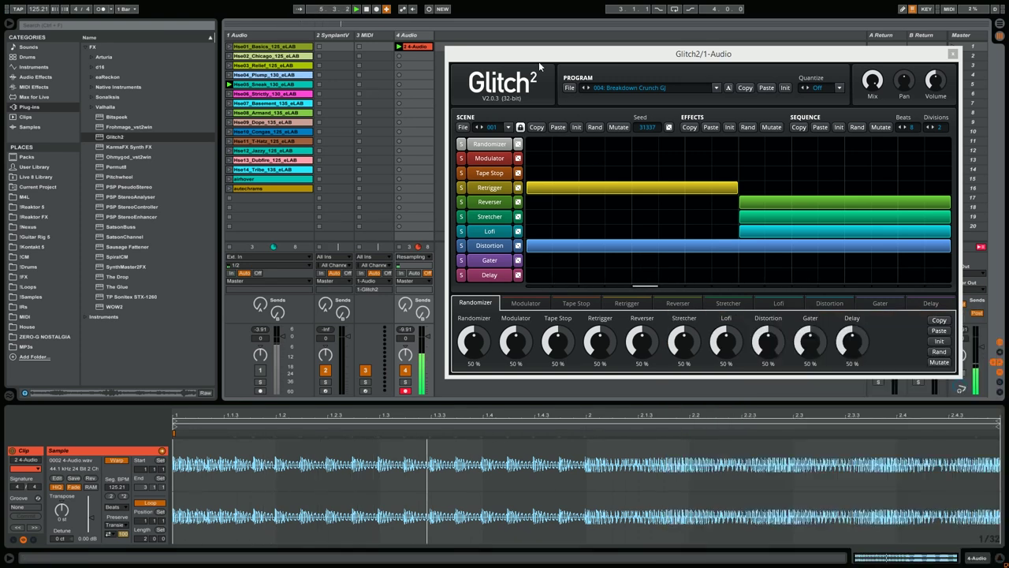
click(366, 9)
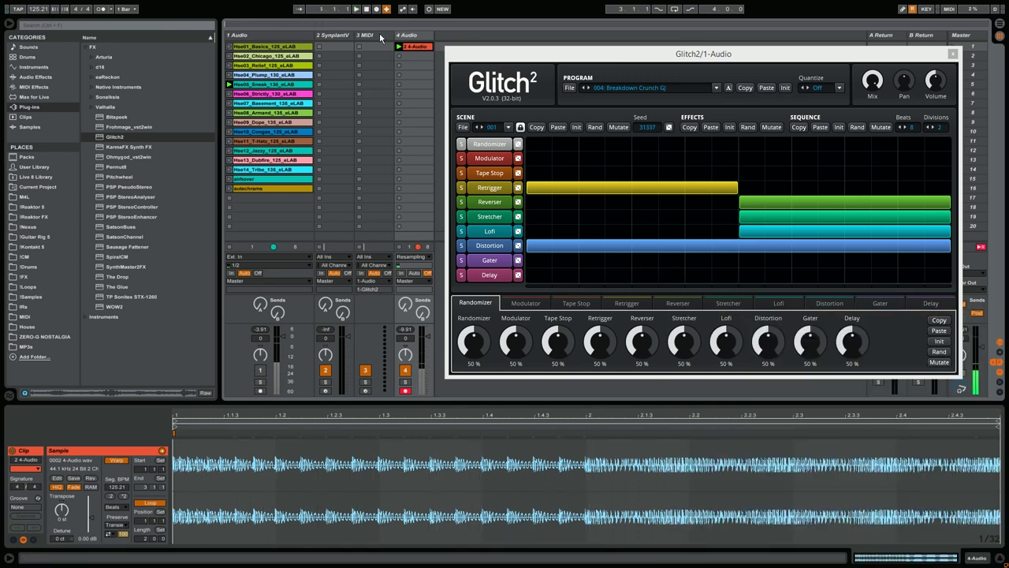
Examine the source loop Hse05_Sneak_130_eLAB and the effect chain of the 1 Audio track
click(258, 82)
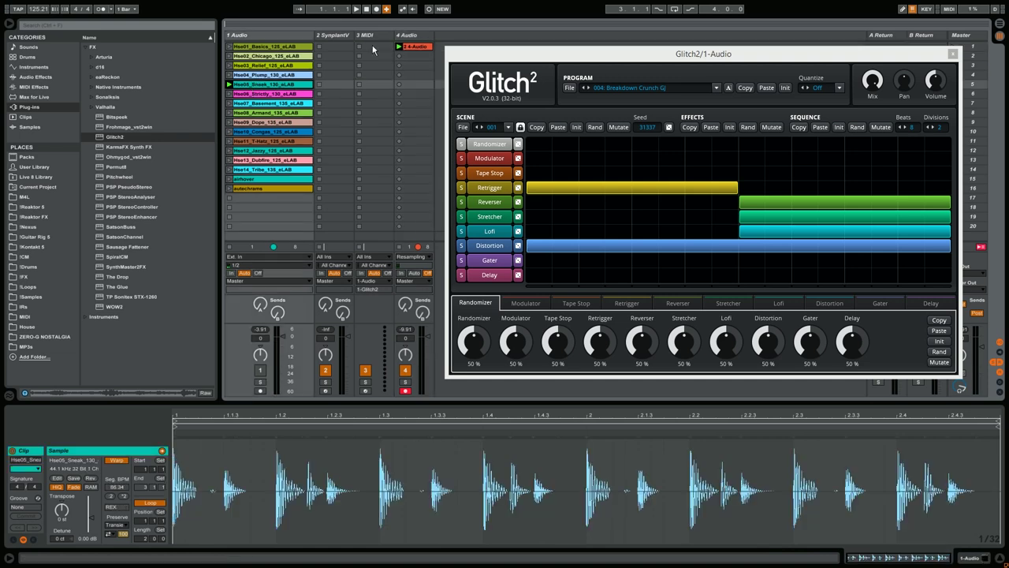
click(291, 33)
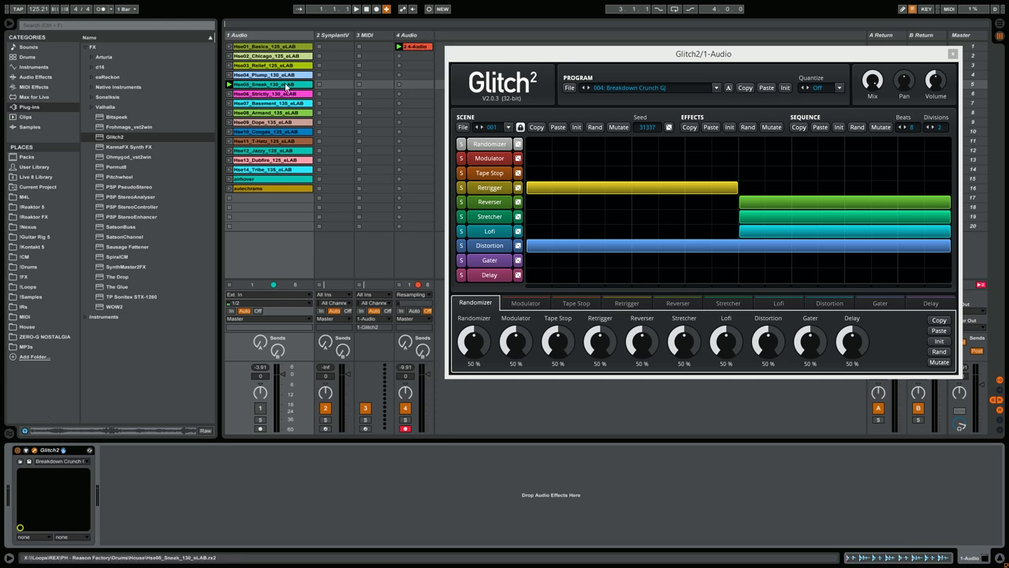
click(408, 49)
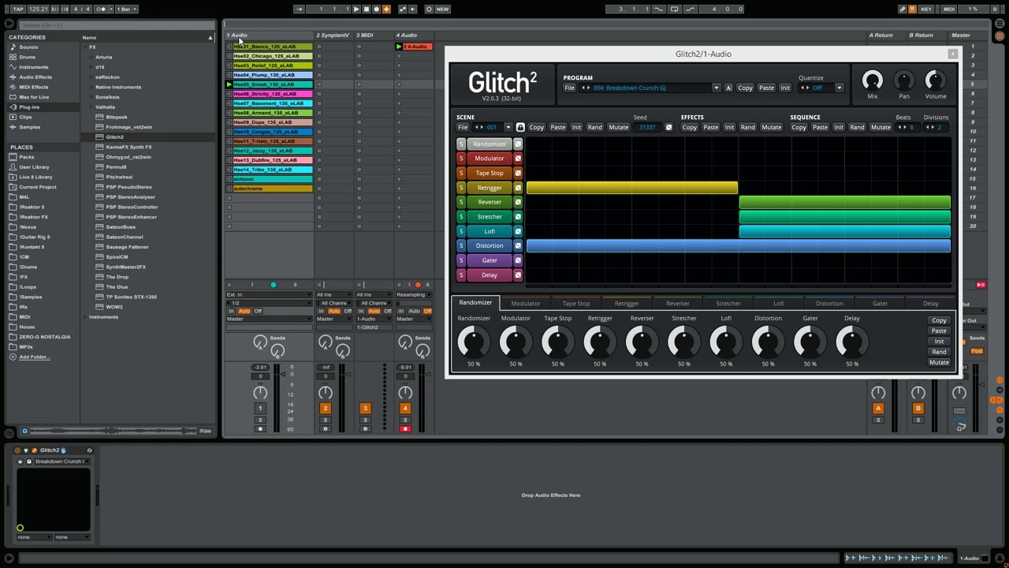
Check the Count-In setting in the Record Warp Launch preferences and close the Preferences window
key(alt+space)
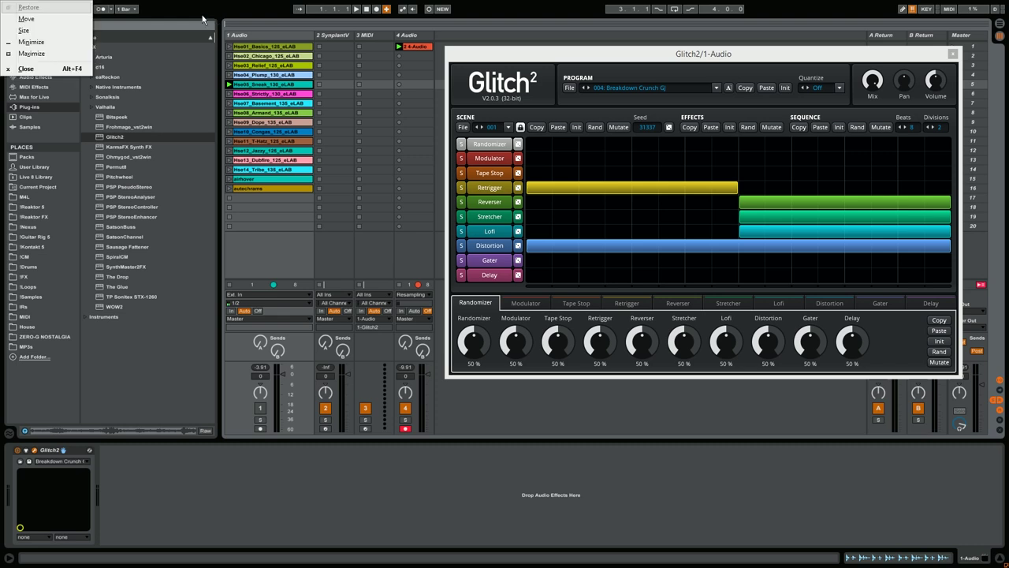
key(Escape)
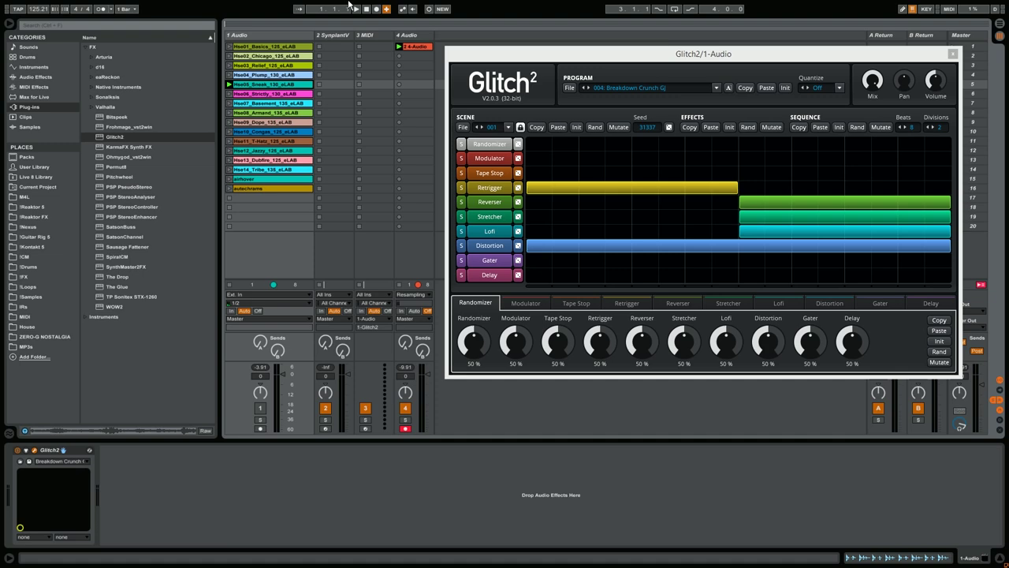
key(alt+f)
key(Right)
key(Right)
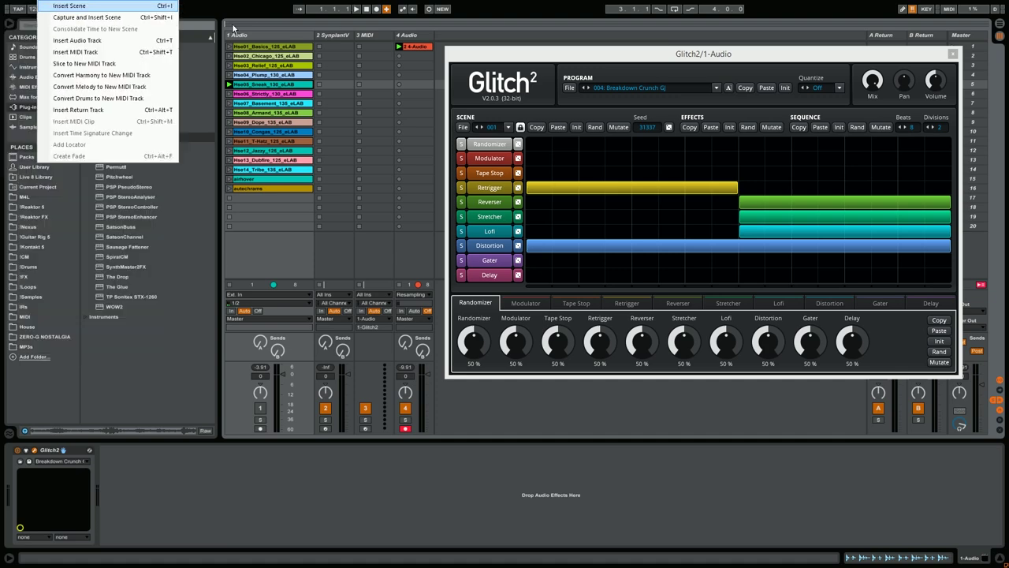
key(Right)
key(Right)
key(Up)
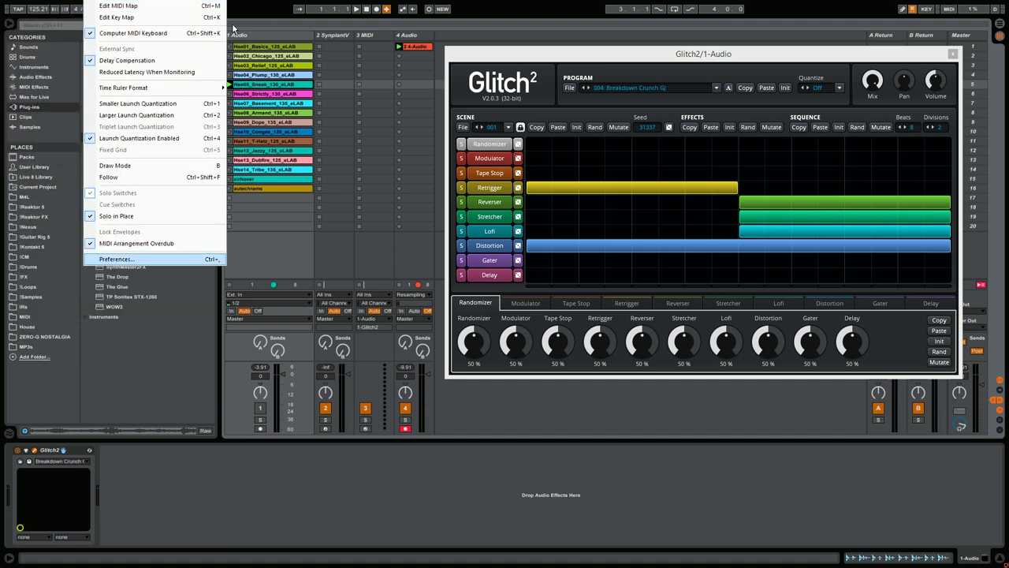
key(Return)
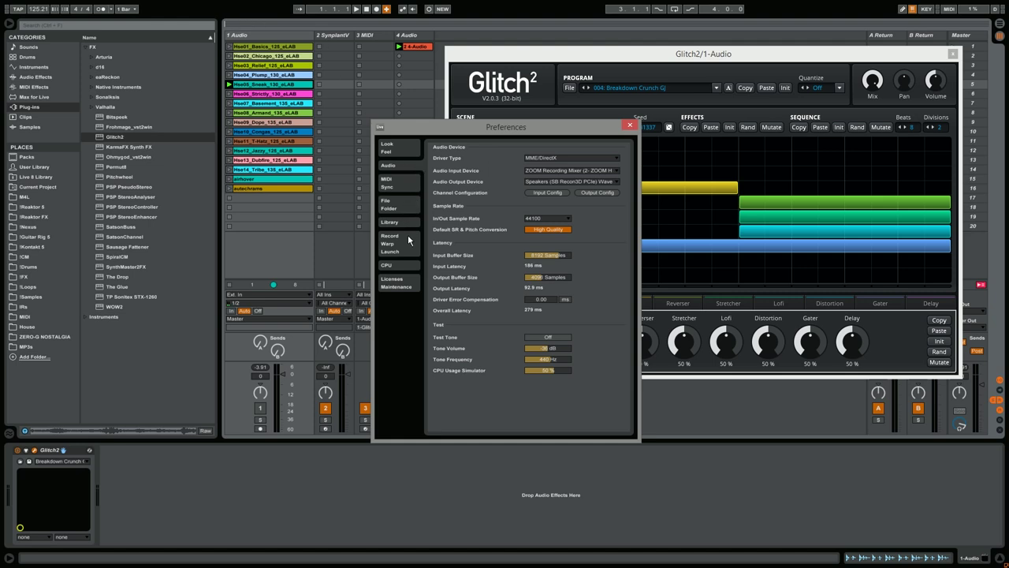
click(408, 237)
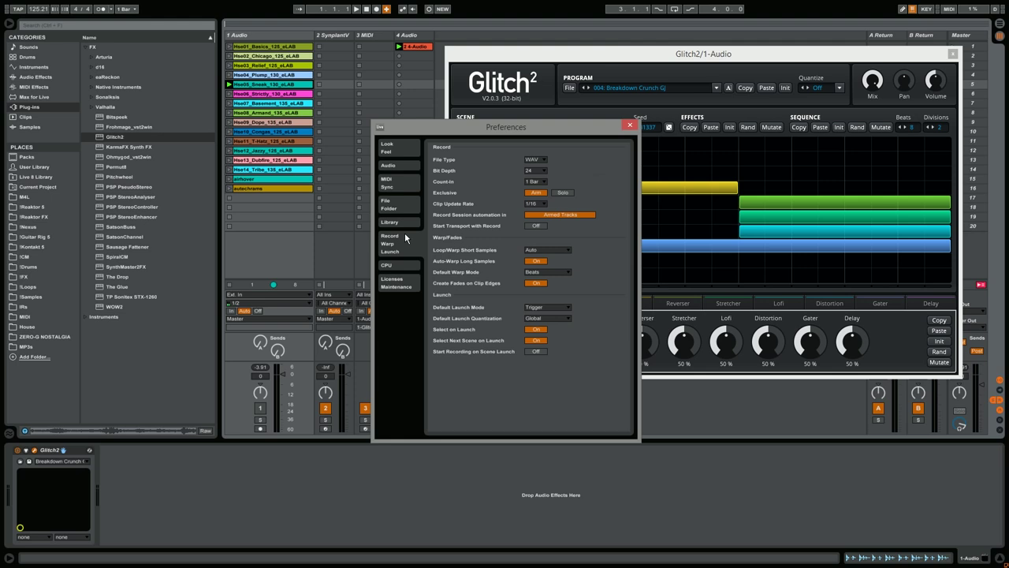
click(540, 183)
click(541, 184)
click(632, 125)
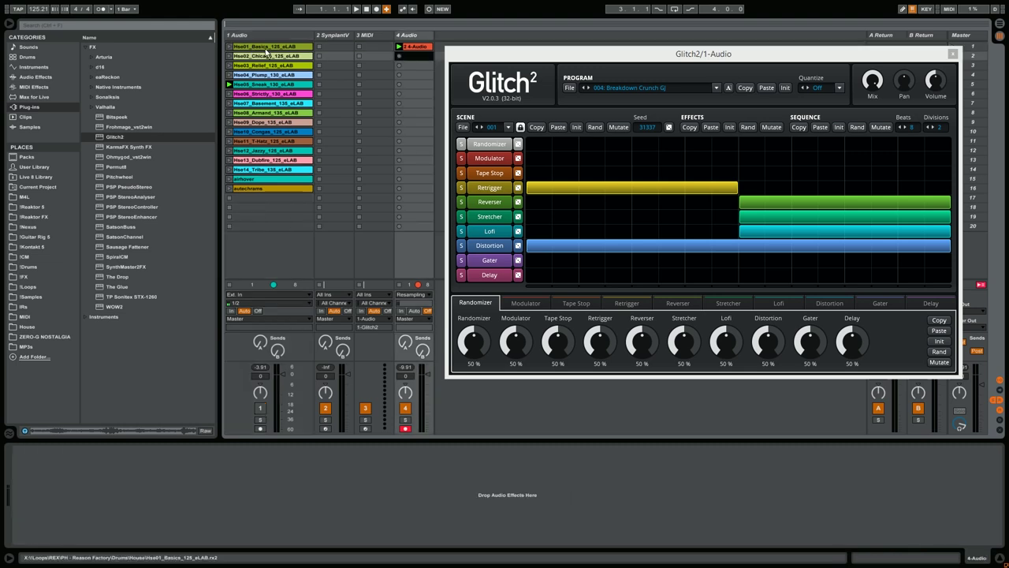
shift+click(394, 57)
click(285, 53)
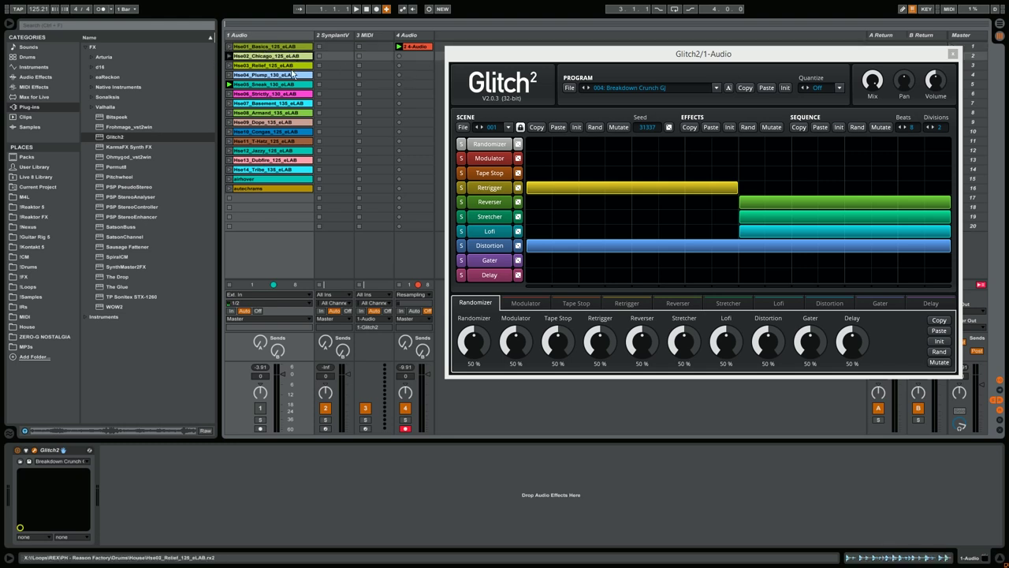
click(282, 142)
click(403, 67)
click(290, 103)
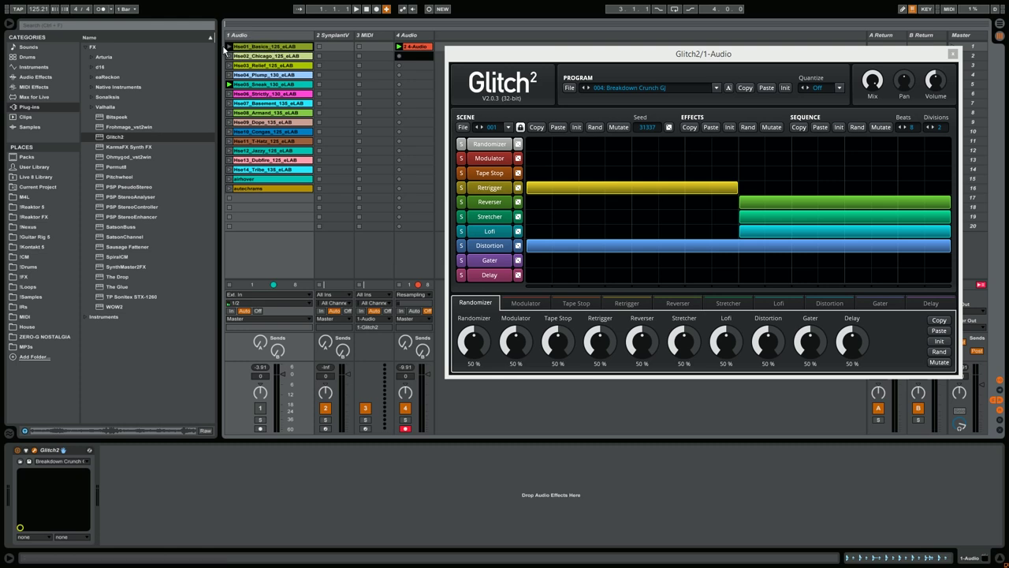
Record a resampled take of Hse01_Basics_125_eLAB into the second slot of 4 Audio and delete that take
click(399, 56)
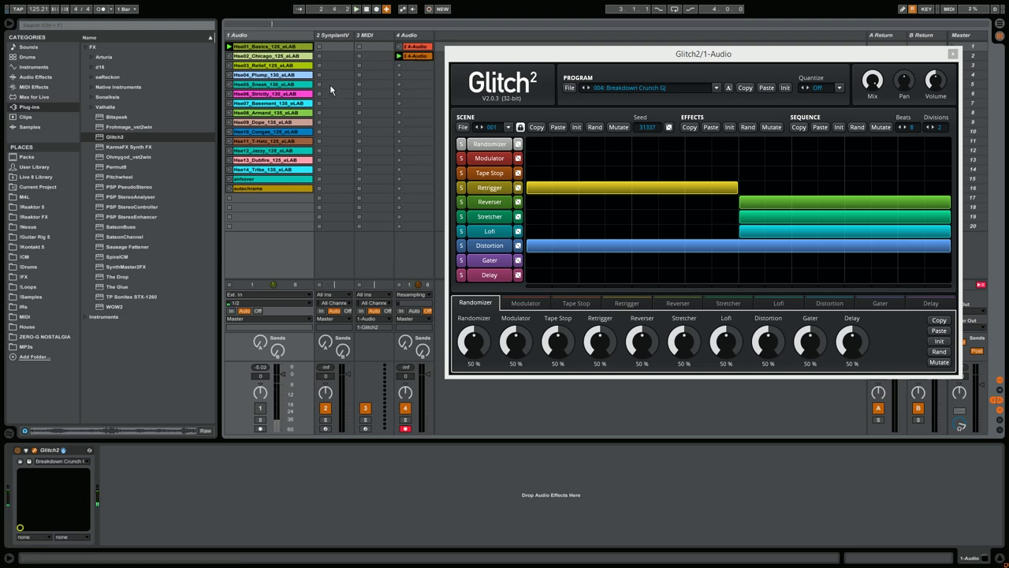
right_click(415, 57)
key(Escape)
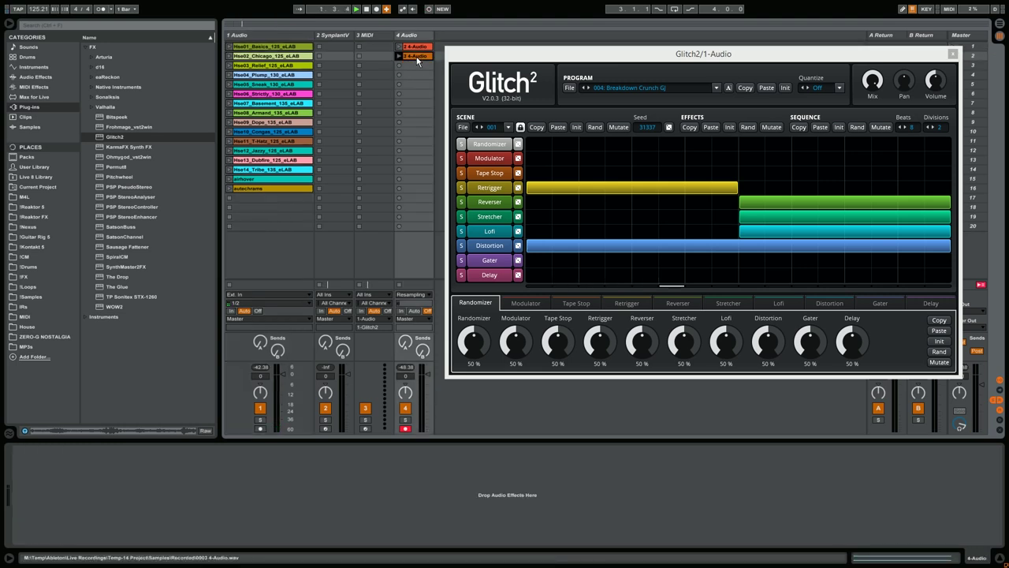
right_click(416, 58)
click(447, 83)
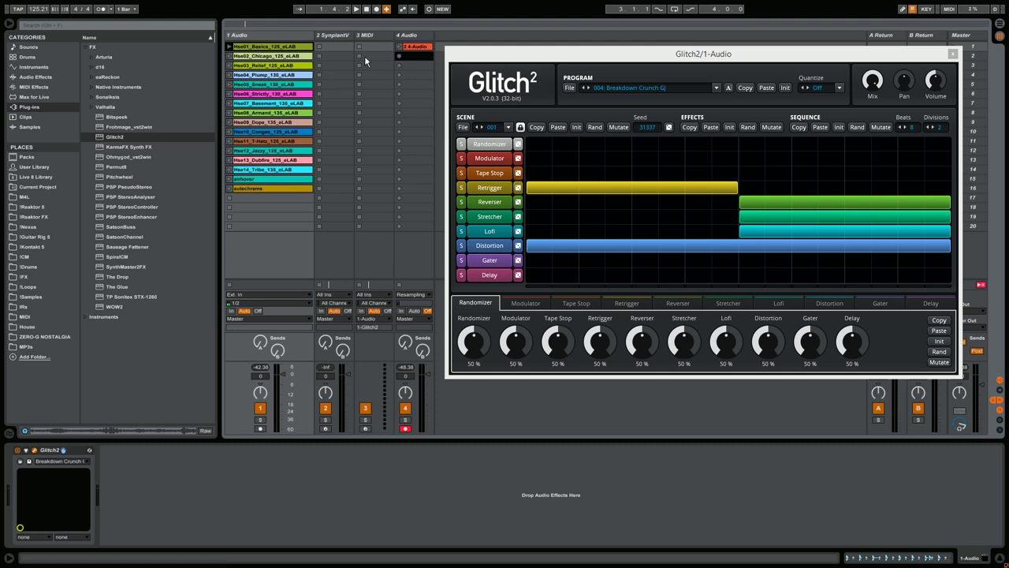
Record consecutive resampled takes into the second, third and fourth slots of 4 Audio and stop playback
key(Return)
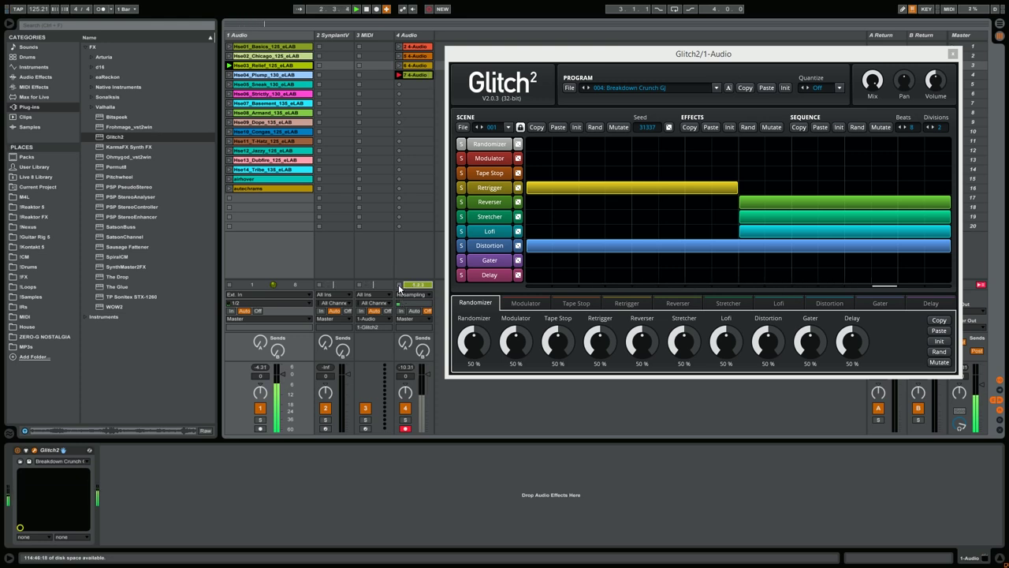
click(366, 8)
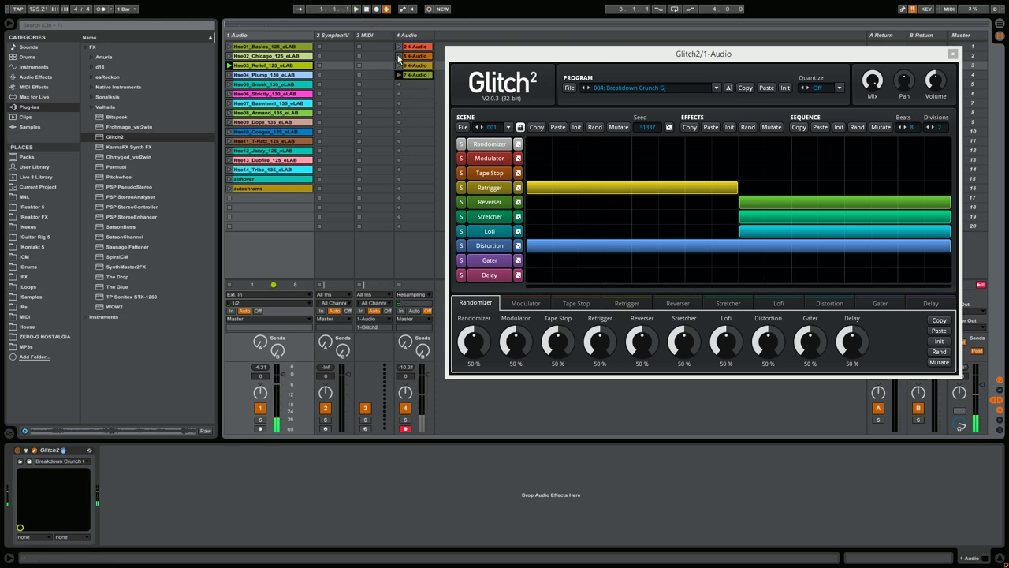
Audition the four recorded clips in 4 Audio one after another, starting with 2 4-Audio
double_click(415, 47)
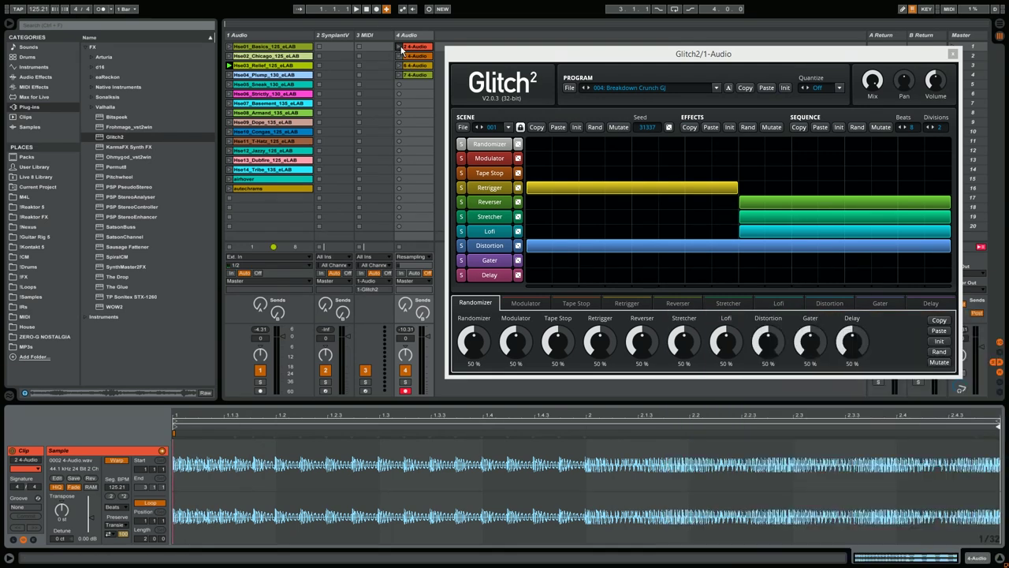
click(400, 47)
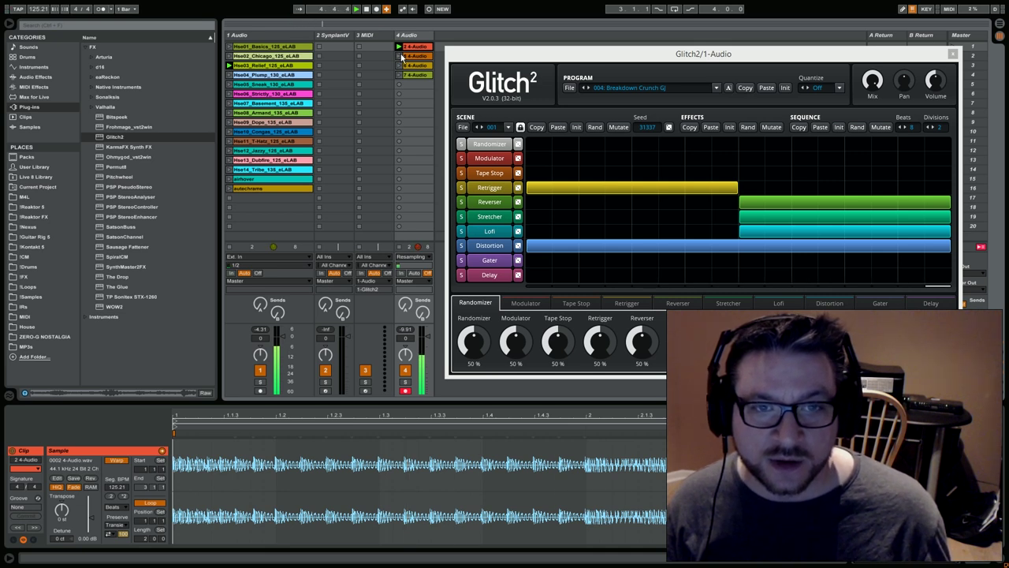
click(401, 60)
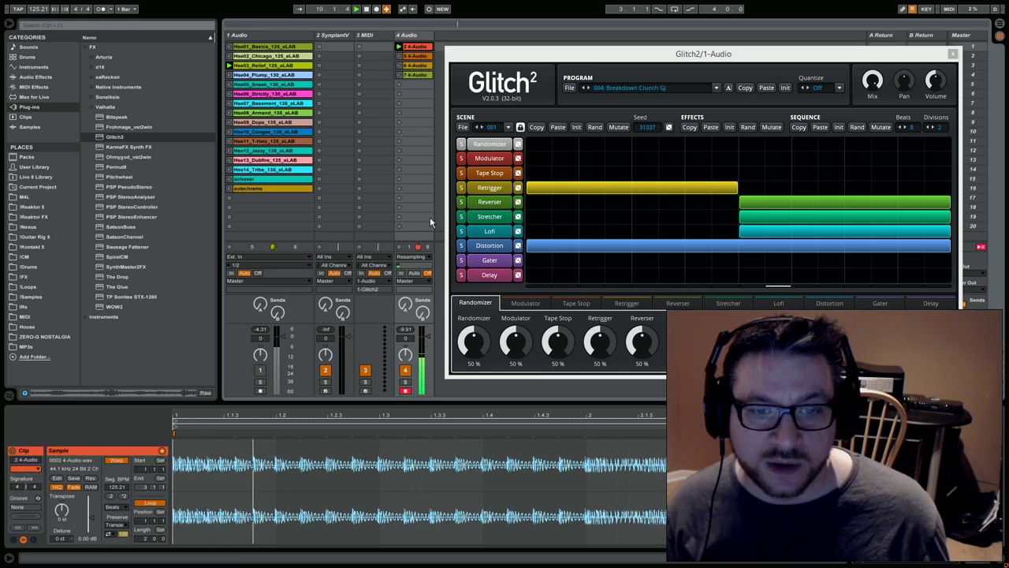
click(400, 56)
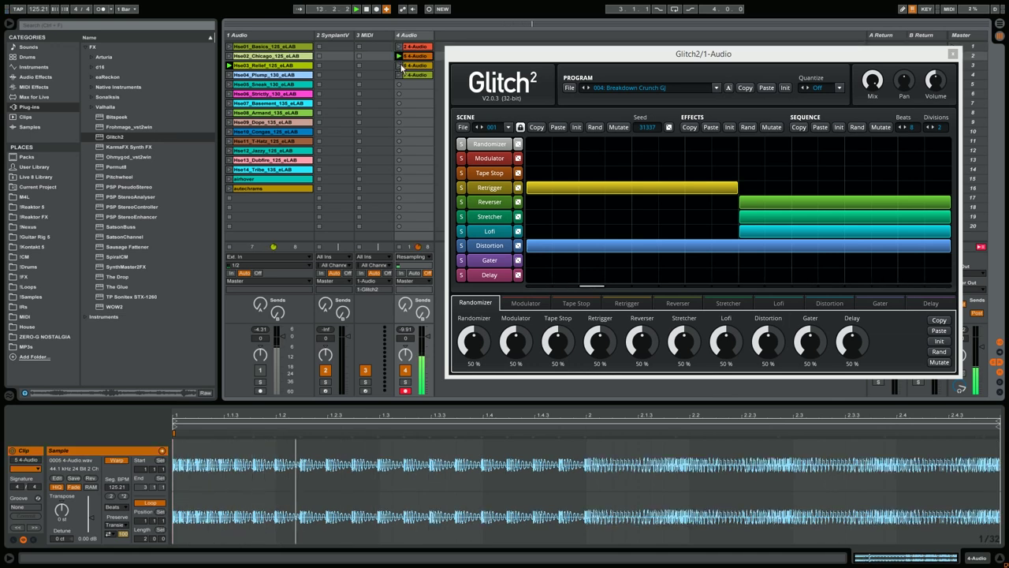
click(400, 66)
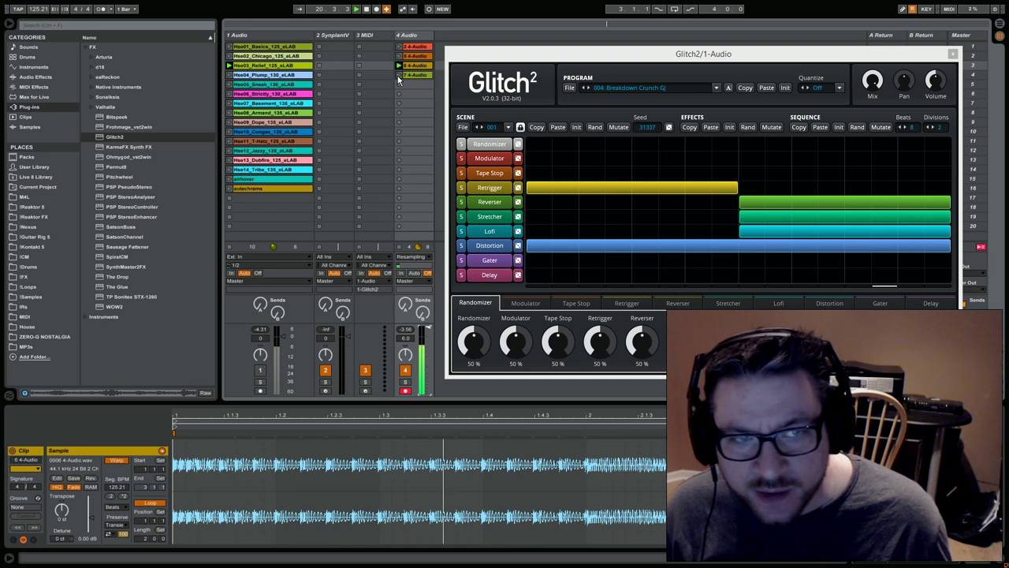
click(399, 75)
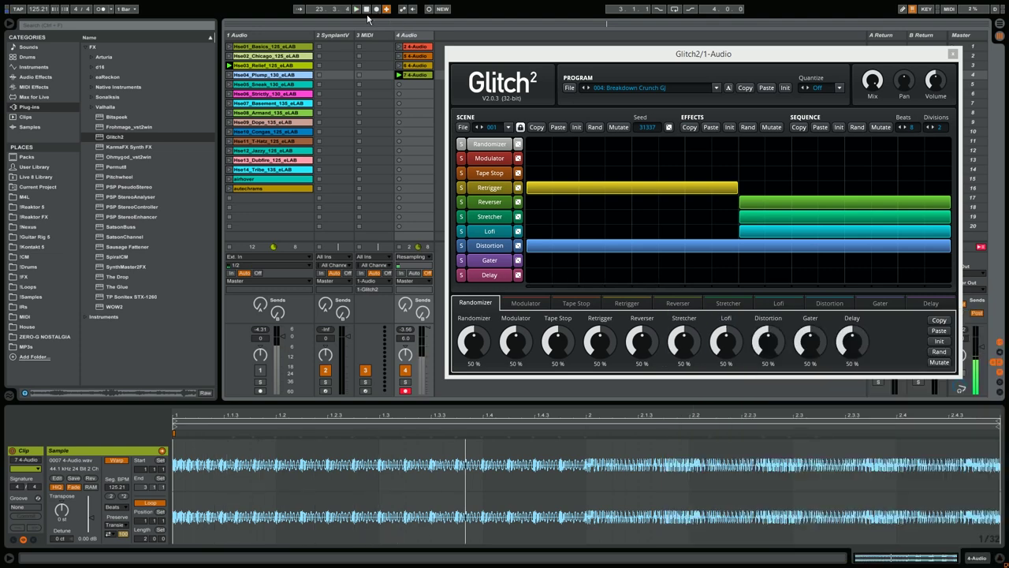
Delete all four recorded clips from the 4 Audio track
shift+click(417, 74)
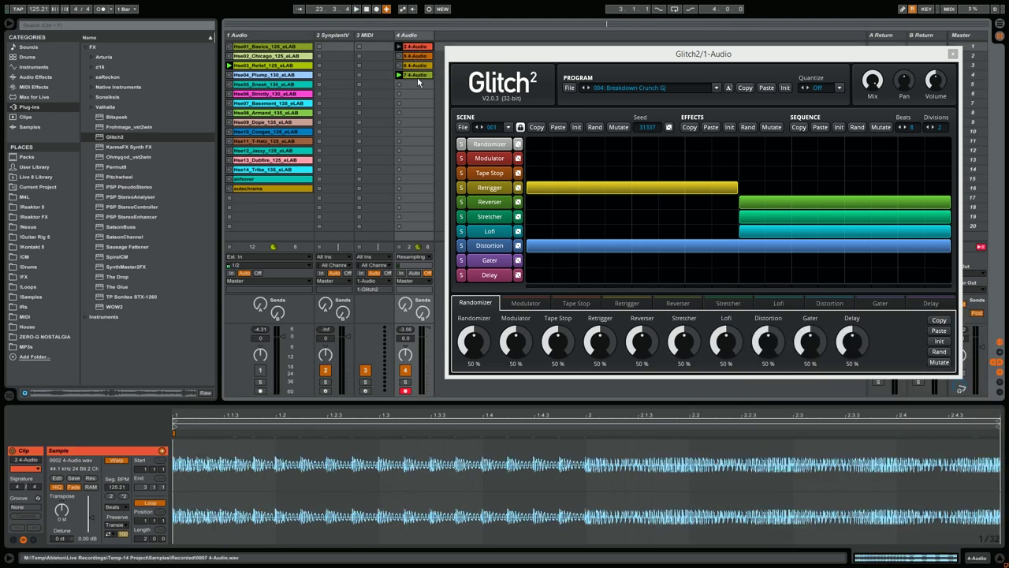
key(Delete)
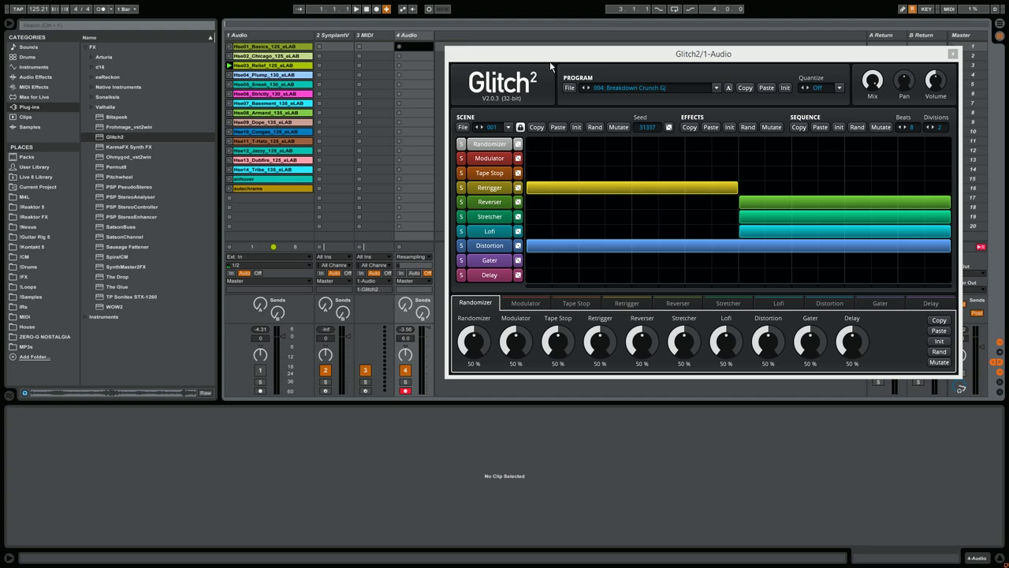
Play Hse01_Basics_125_eLAB and browse the Glitch2 programs, settling on 005: Scratcher GJ
drag(534, 58, 506, 81)
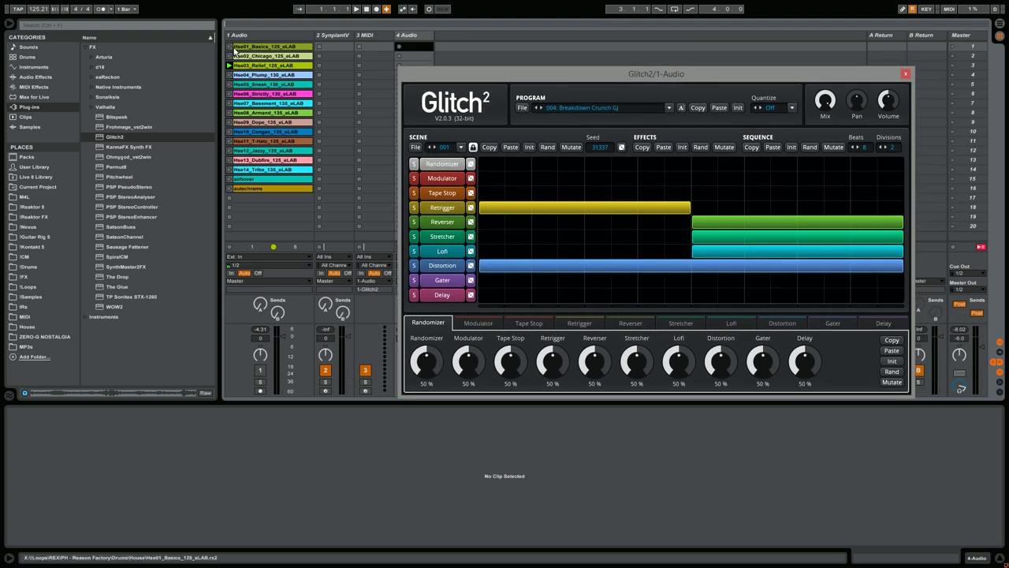
click(230, 47)
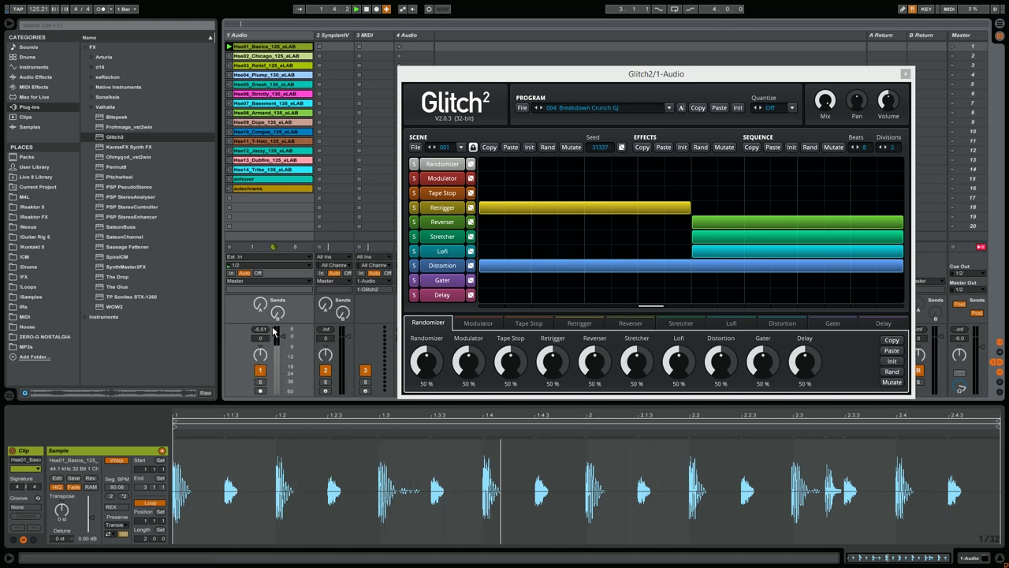
click(556, 110)
click(620, 155)
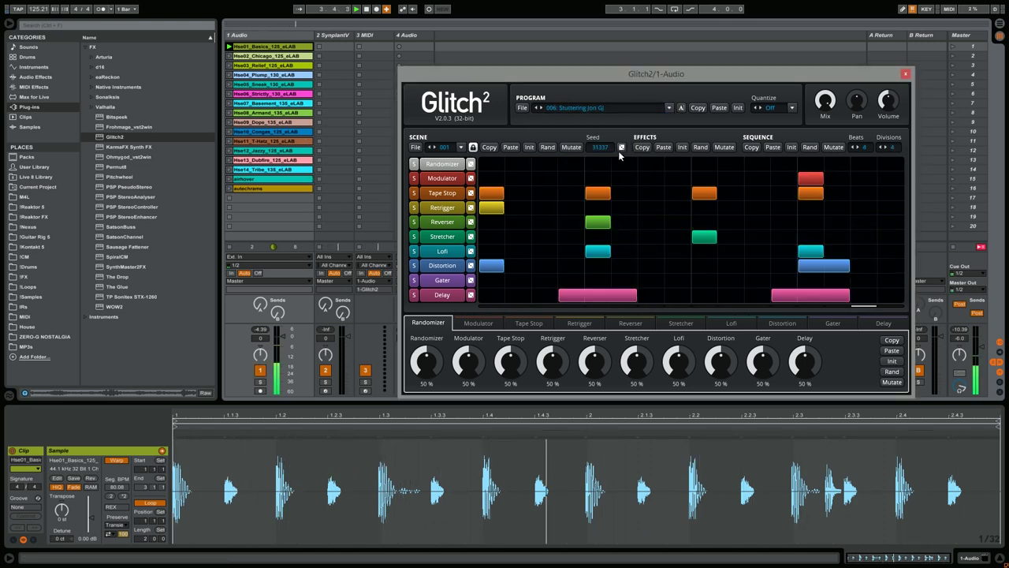
click(537, 108)
click(537, 108)
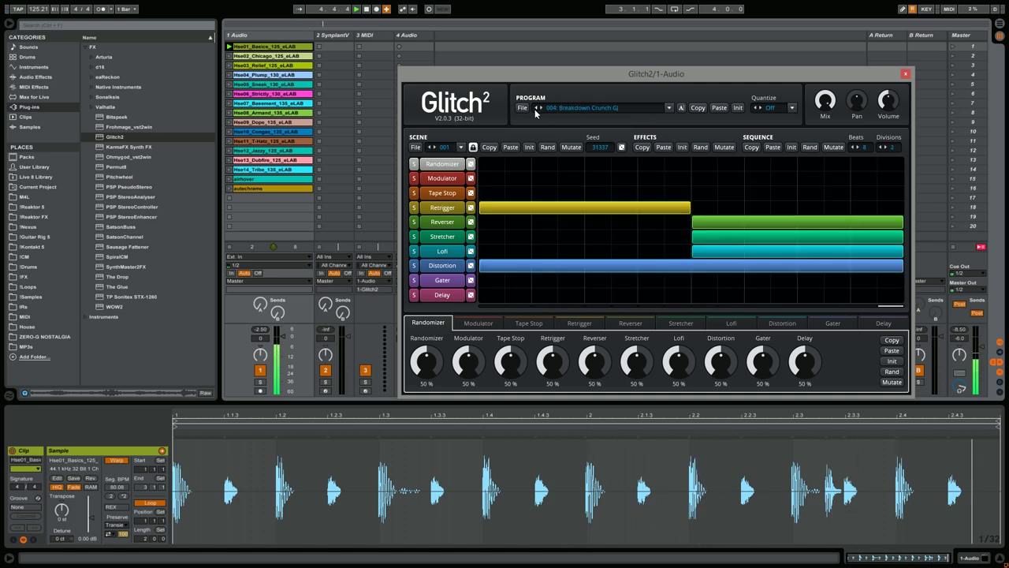
click(540, 108)
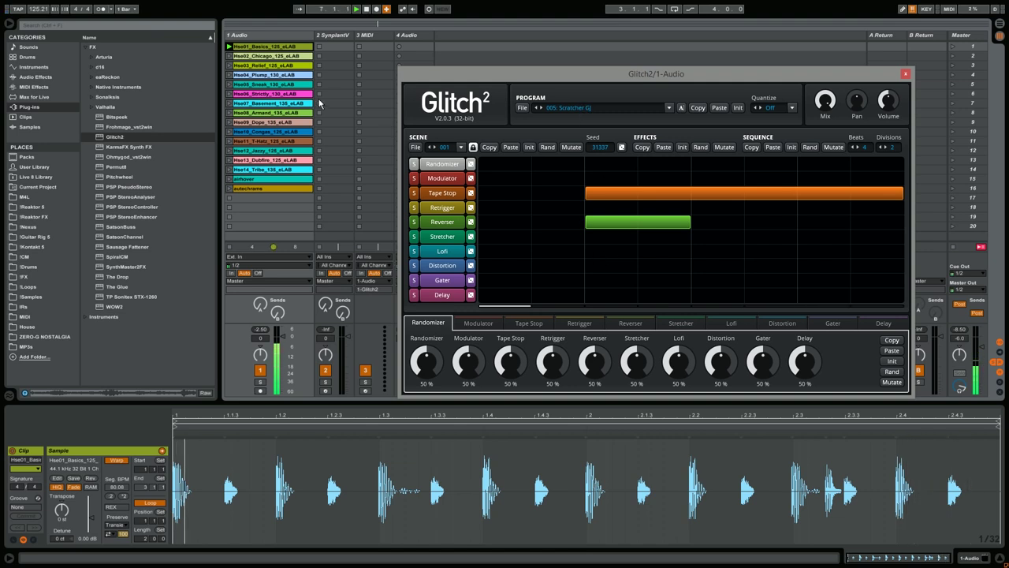
Stop and restart playback, and audition the loops Hse02_Chicago_125_eLAB through Hse06_Strictly_130_eLAB in order with the Scratcher GJ program
click(366, 9)
click(365, 10)
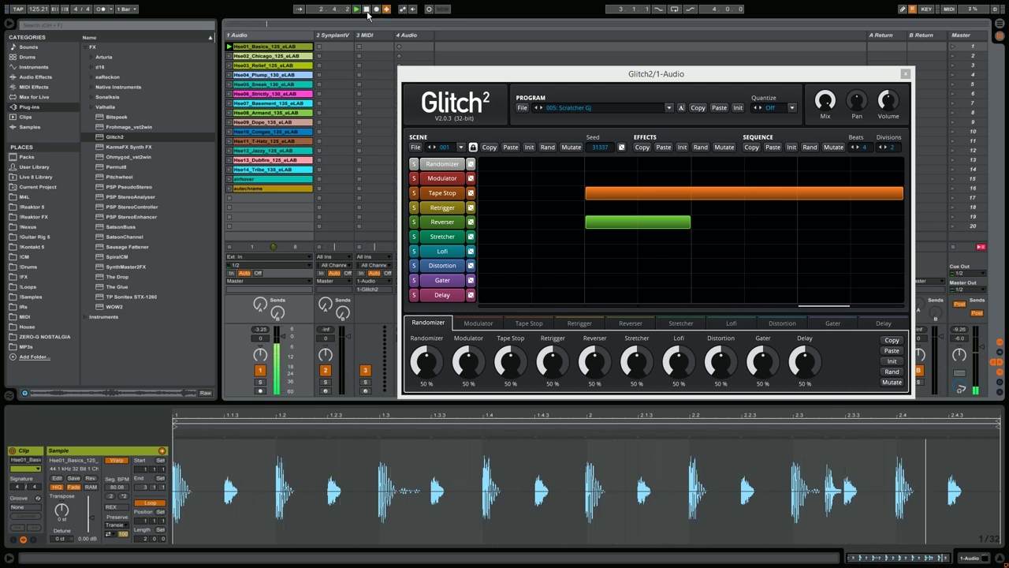
click(229, 56)
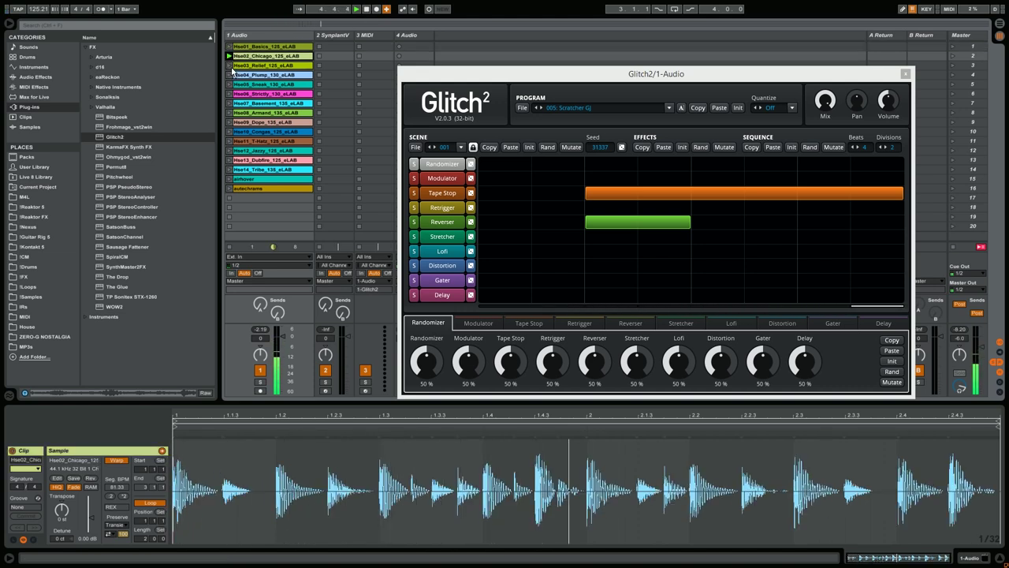
click(229, 66)
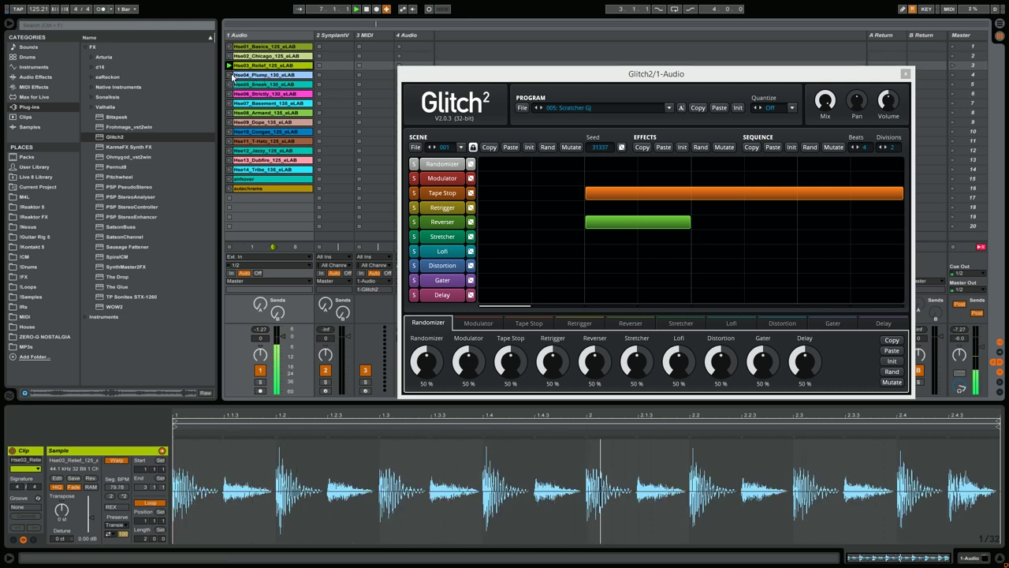
click(229, 75)
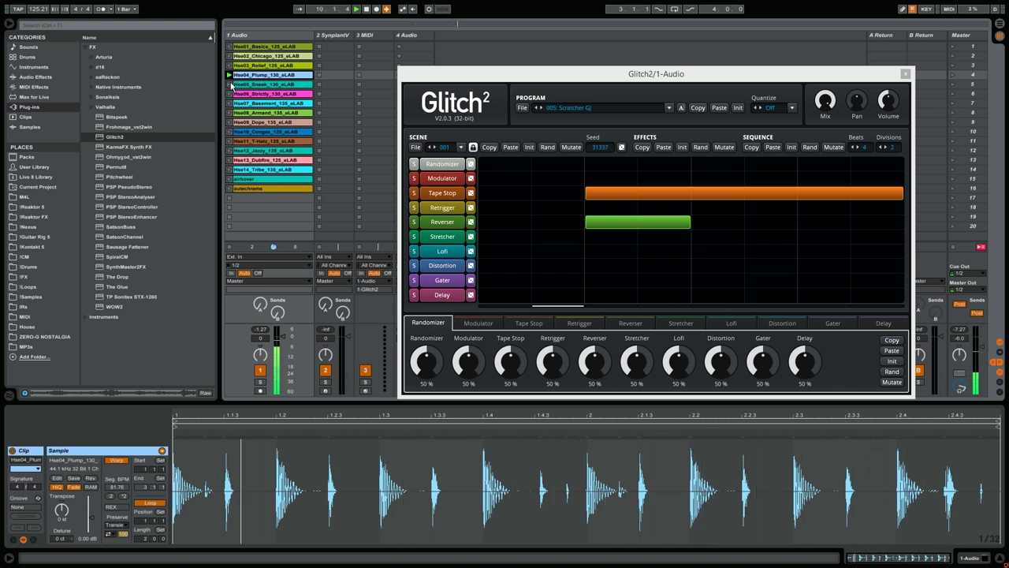
click(230, 84)
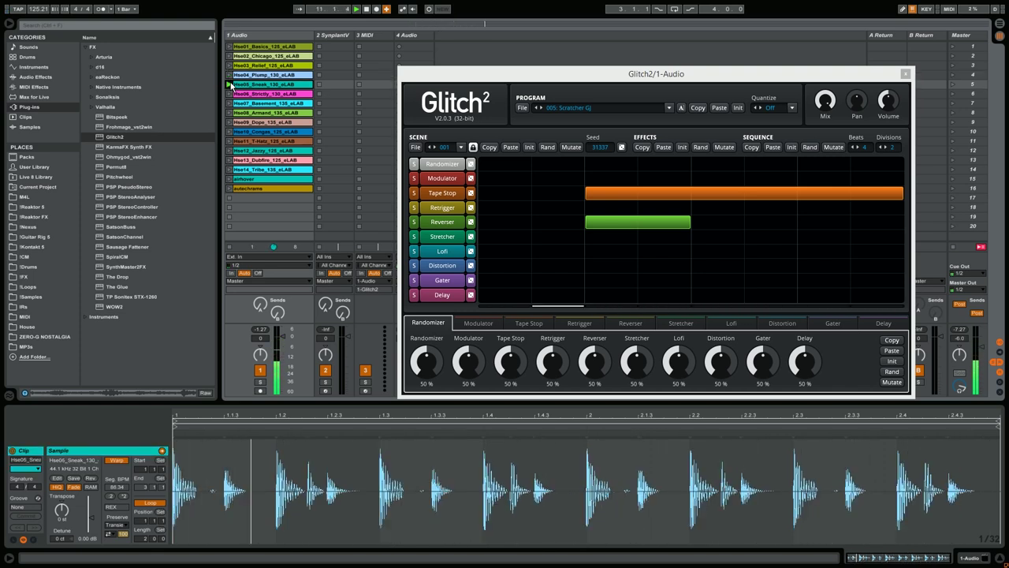
click(230, 94)
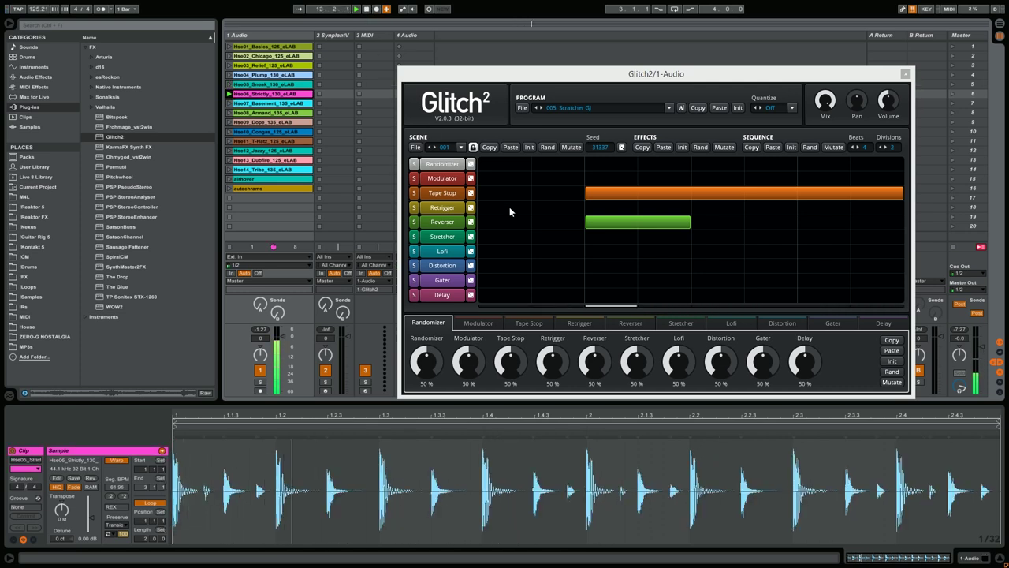
Solo the Tape Stop effect and the Reverser effect in turn to hear each one, and release the solo
click(442, 192)
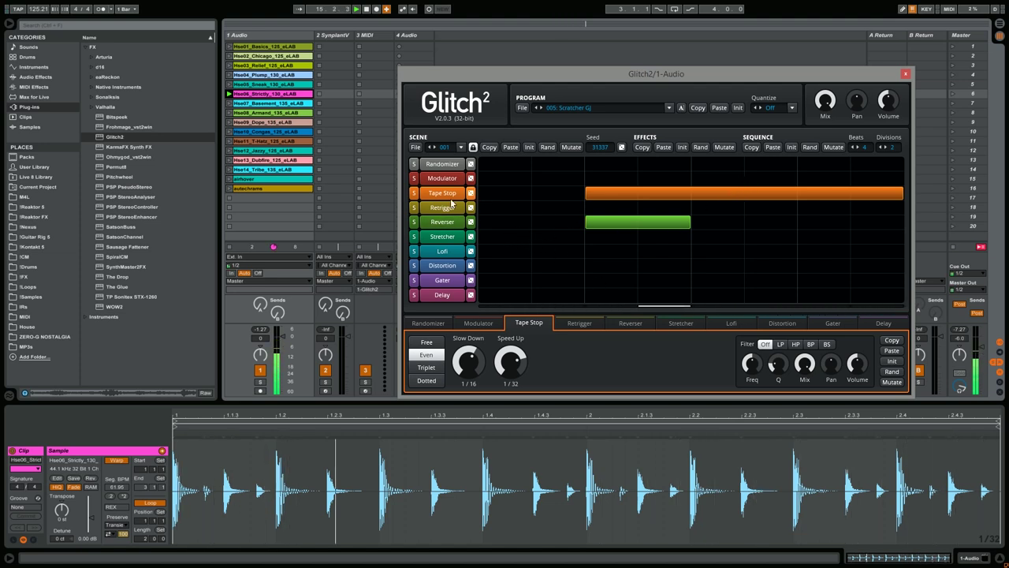
click(414, 192)
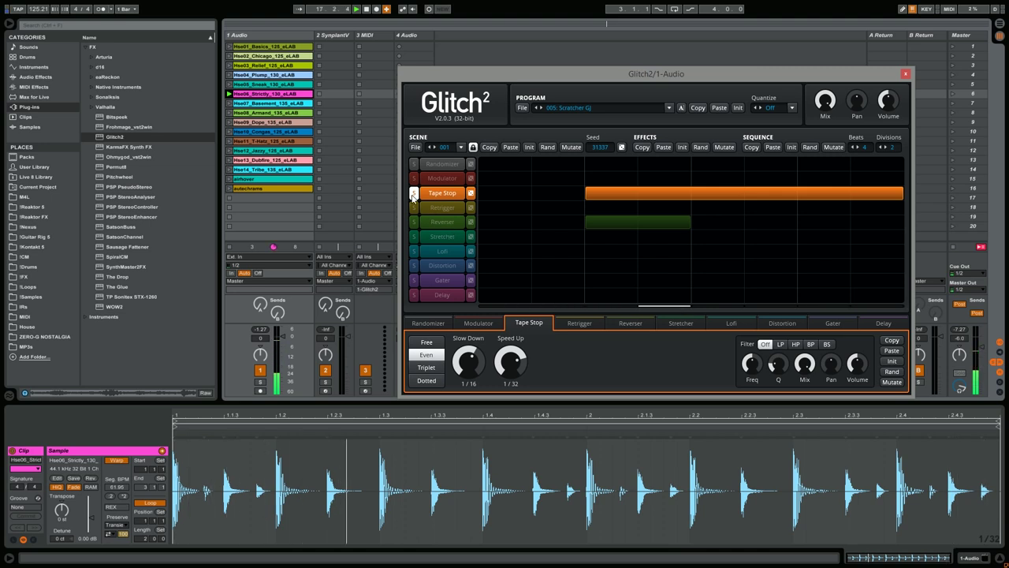
click(413, 194)
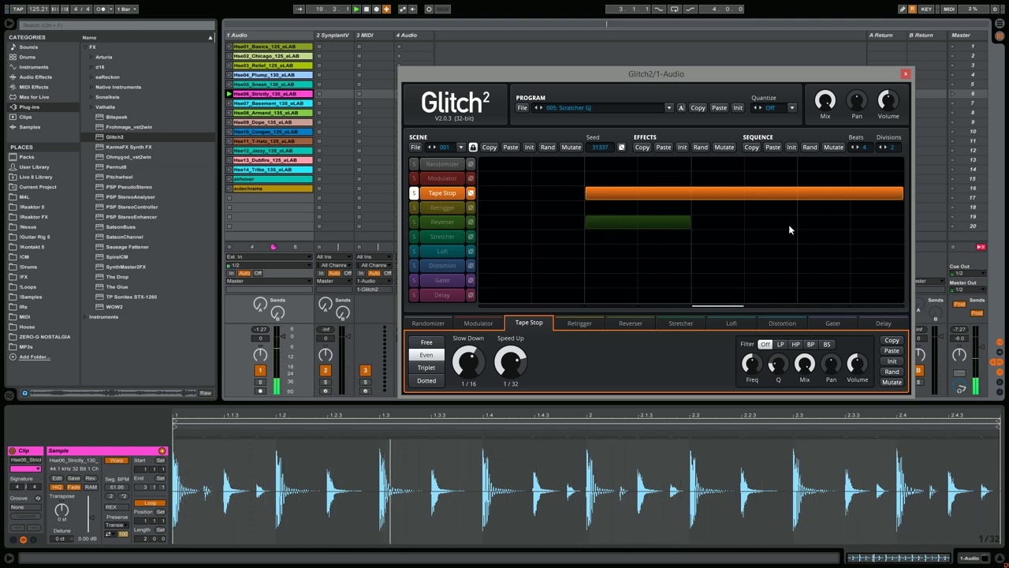
click(414, 208)
click(413, 208)
click(413, 222)
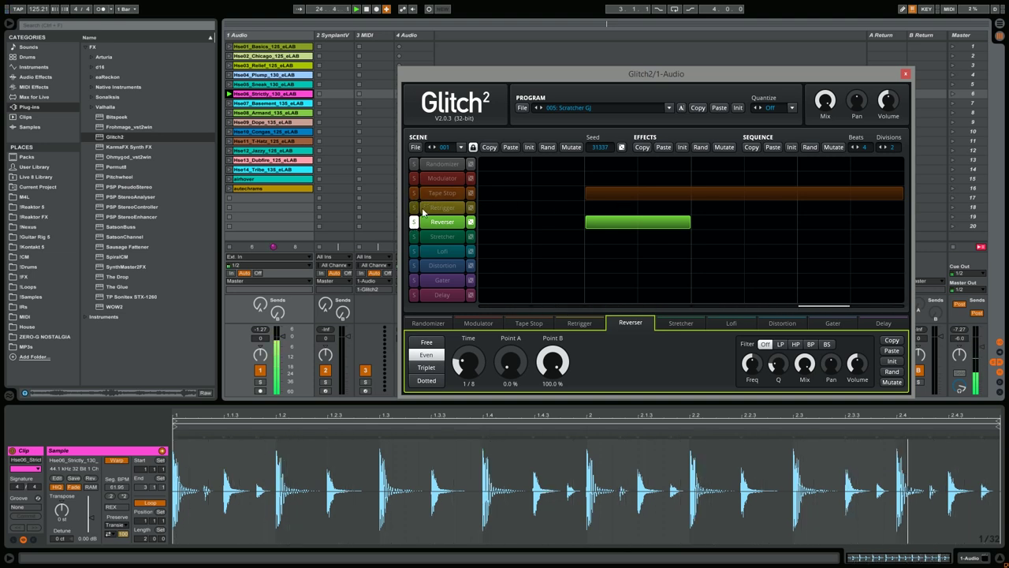
click(414, 222)
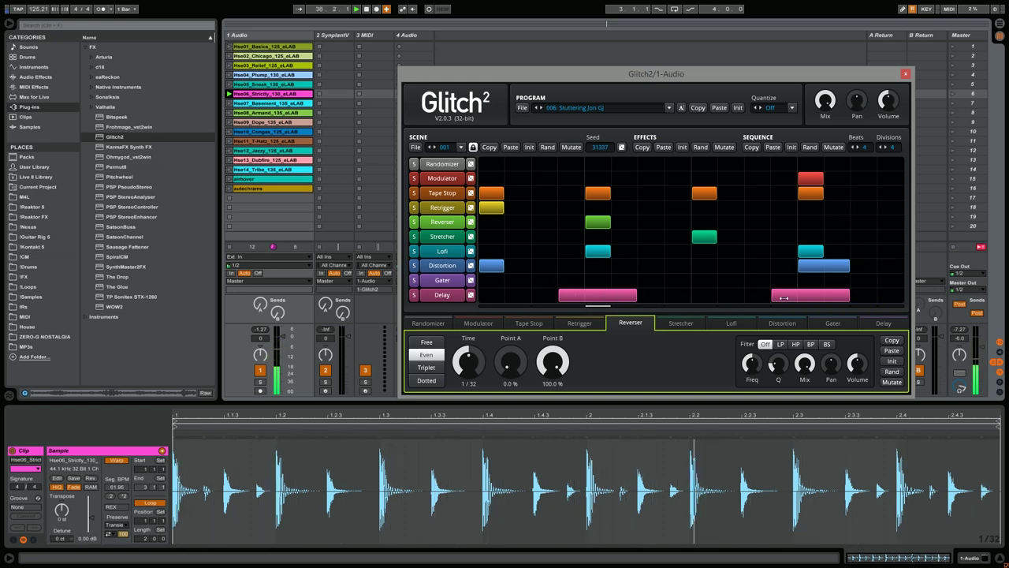
Audition the loops Hse01_Basics_125_eLAB through Hse05_Sneak_130_eLAB with program 006: Stuttering Jon GJ, and show the 1 Audio device chain
click(229, 47)
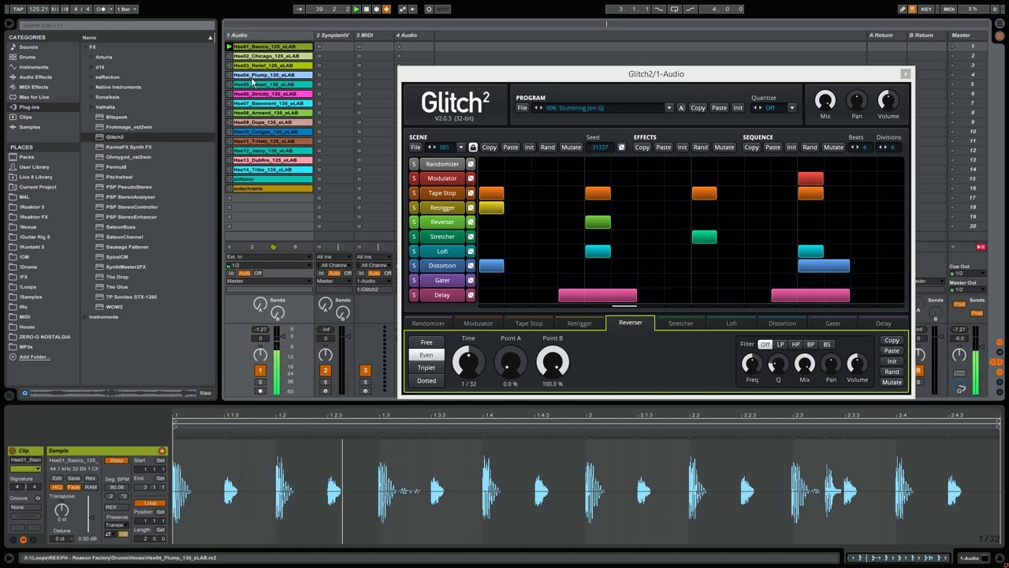
click(228, 57)
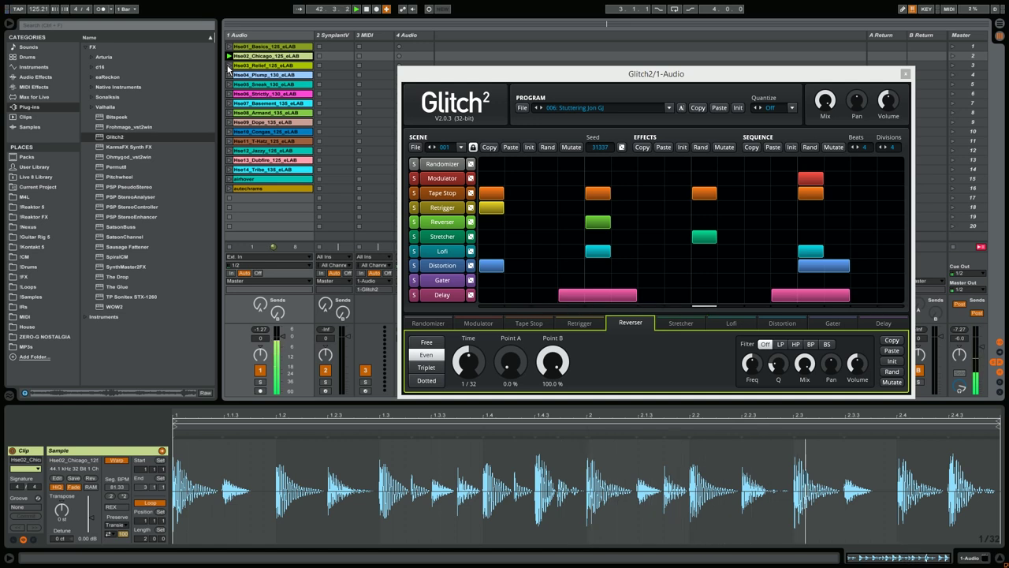
click(229, 67)
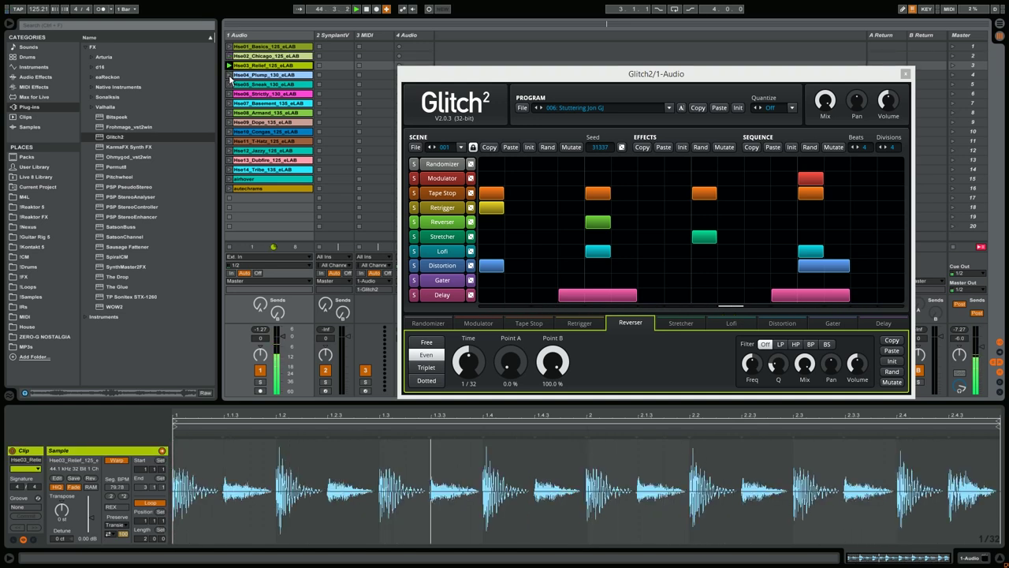
click(230, 75)
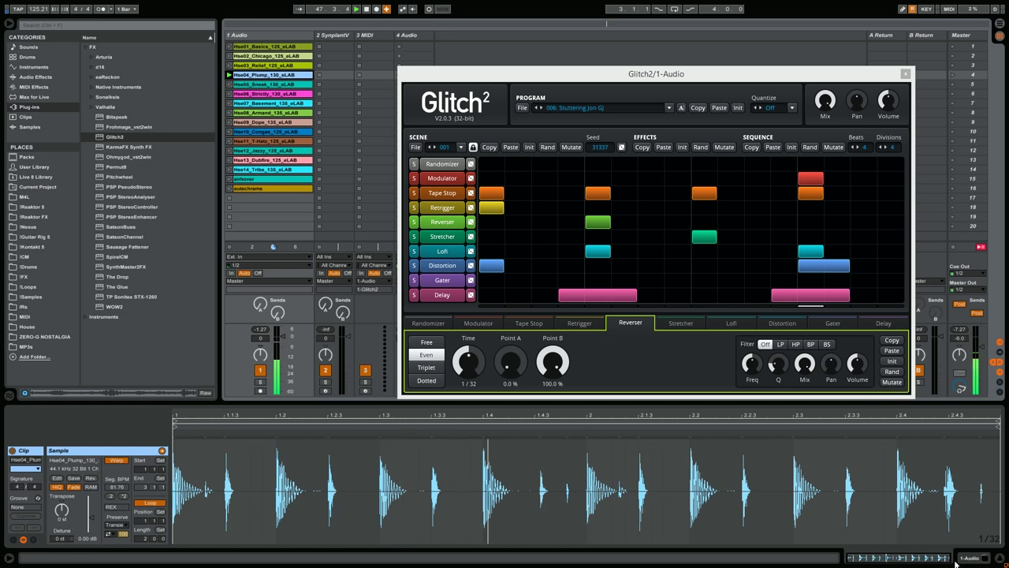
click(984, 558)
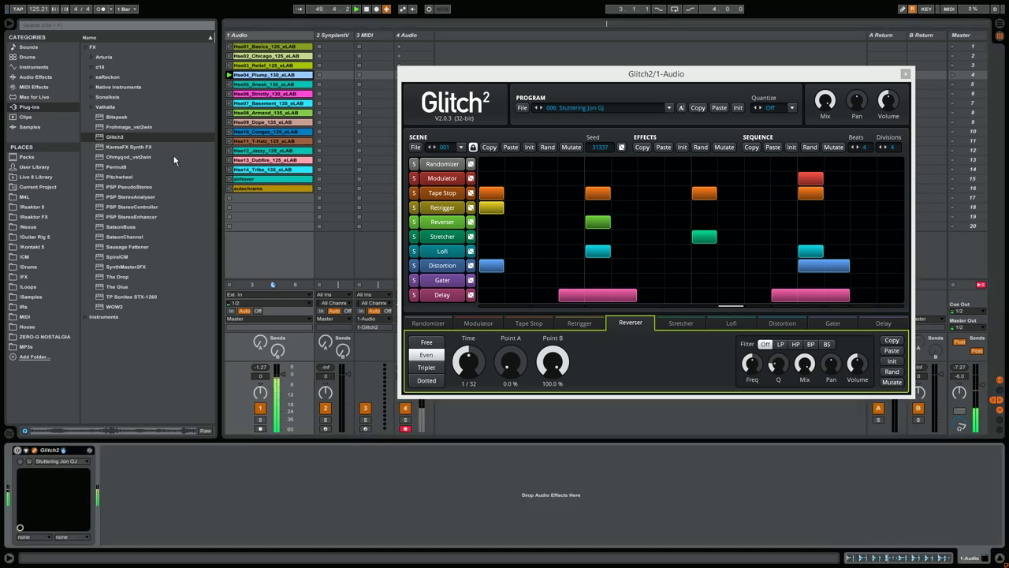
click(229, 85)
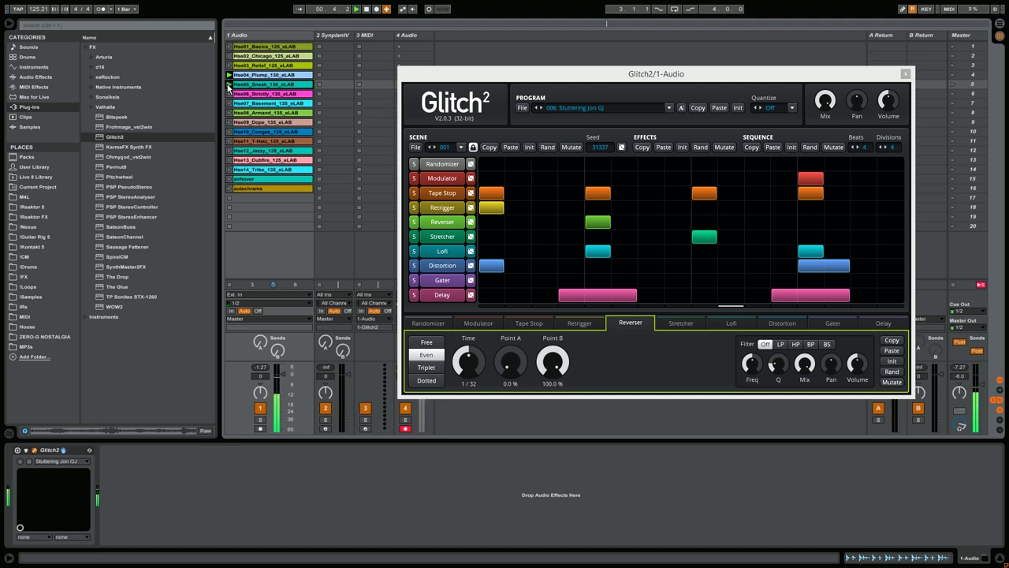
Switch the Glitch2 device on and off to compare processed and dry sound while playing Hse05_Sneak, Hse06_Strictly and Hse07_Basement
click(17, 452)
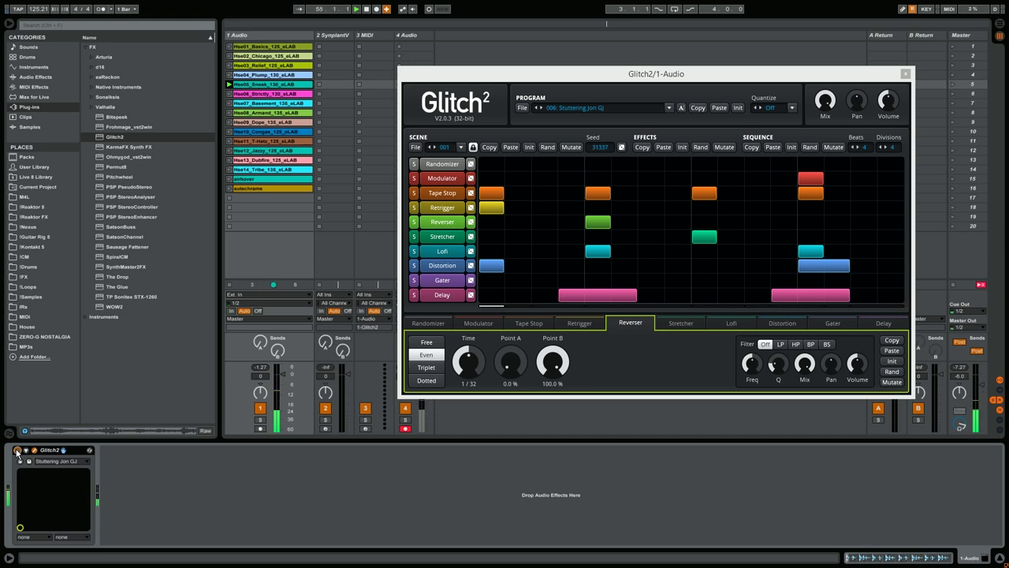
click(18, 451)
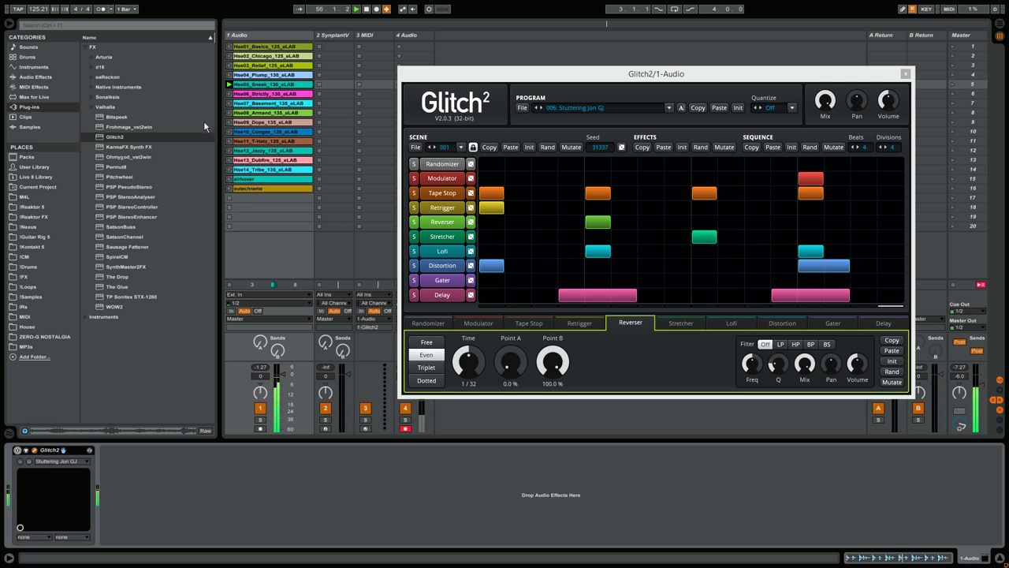
click(227, 103)
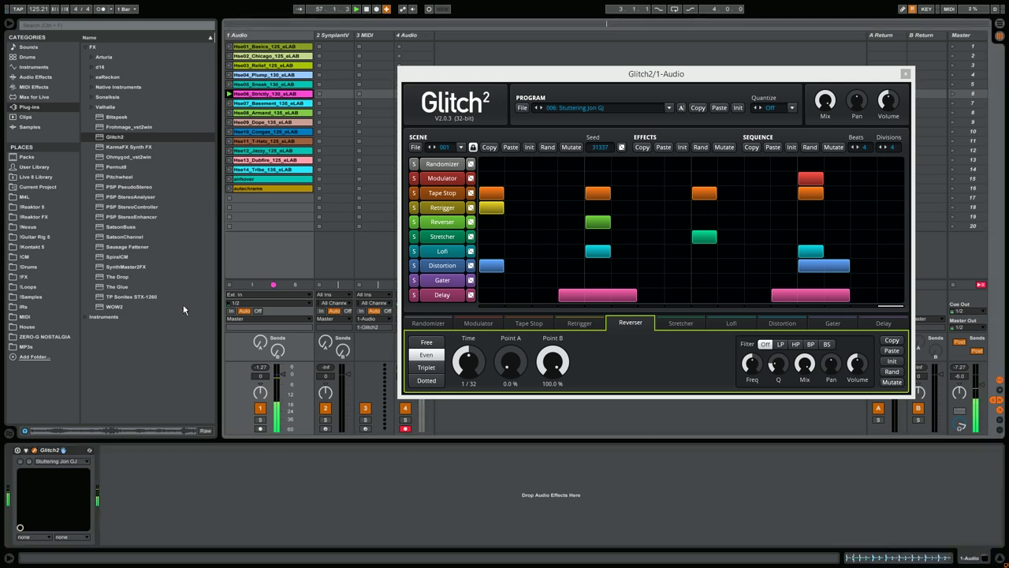
click(18, 451)
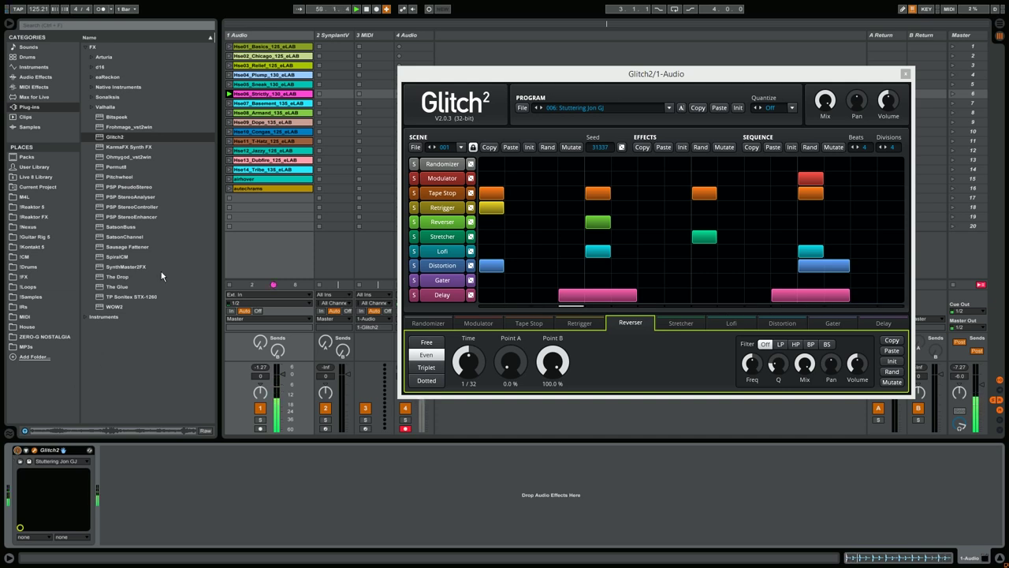
click(228, 102)
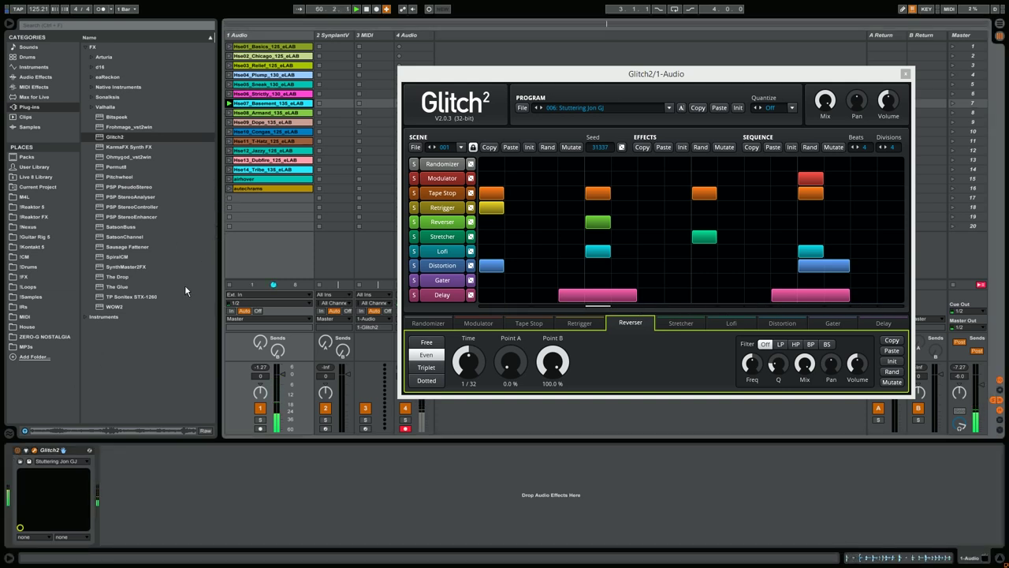
click(17, 450)
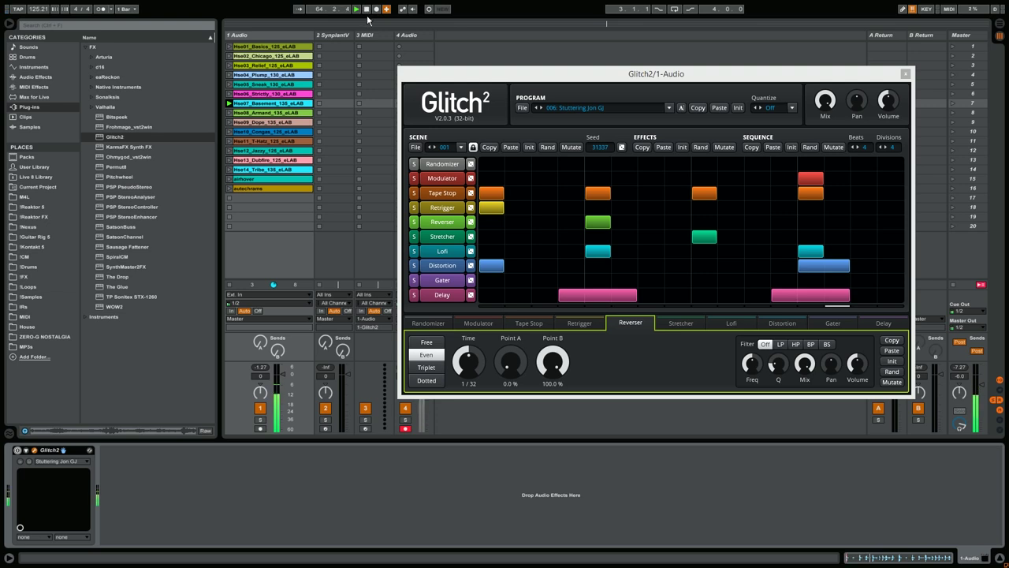
Play the airhover clip with Glitch2 program 001: C1 Modulator Osc GJ and turn the device on
drag(524, 77, 471, 95)
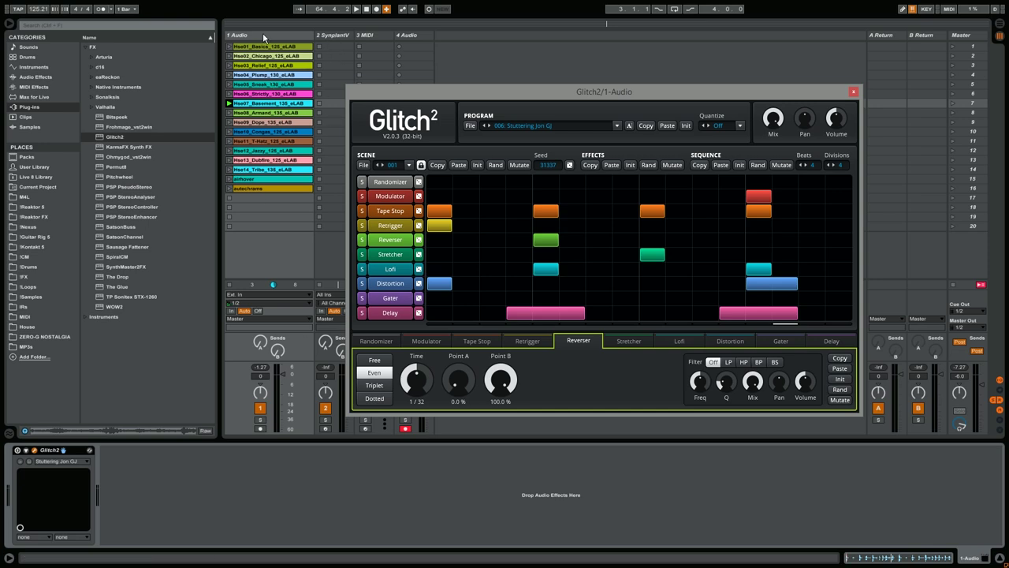
click(229, 179)
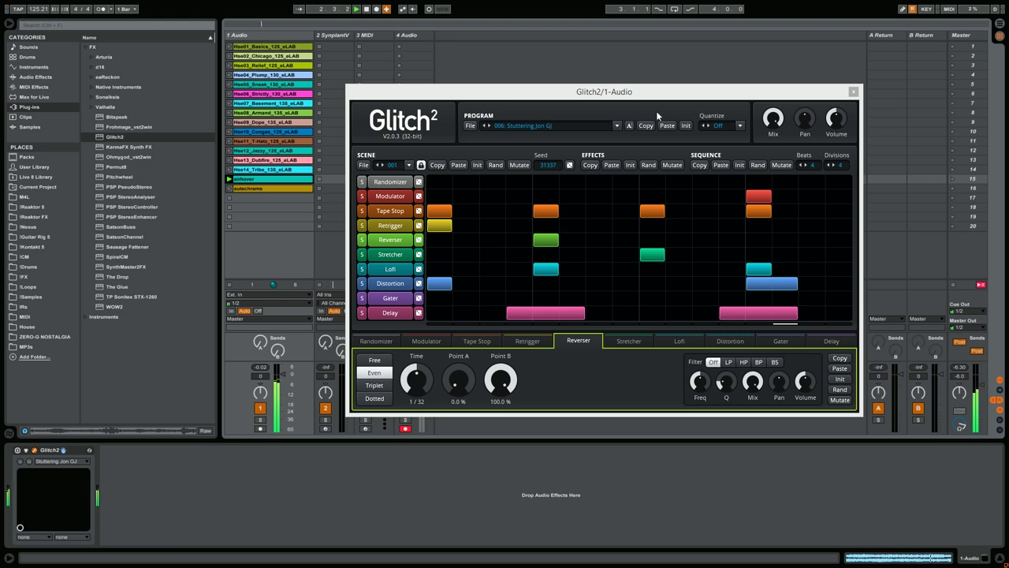
click(616, 127)
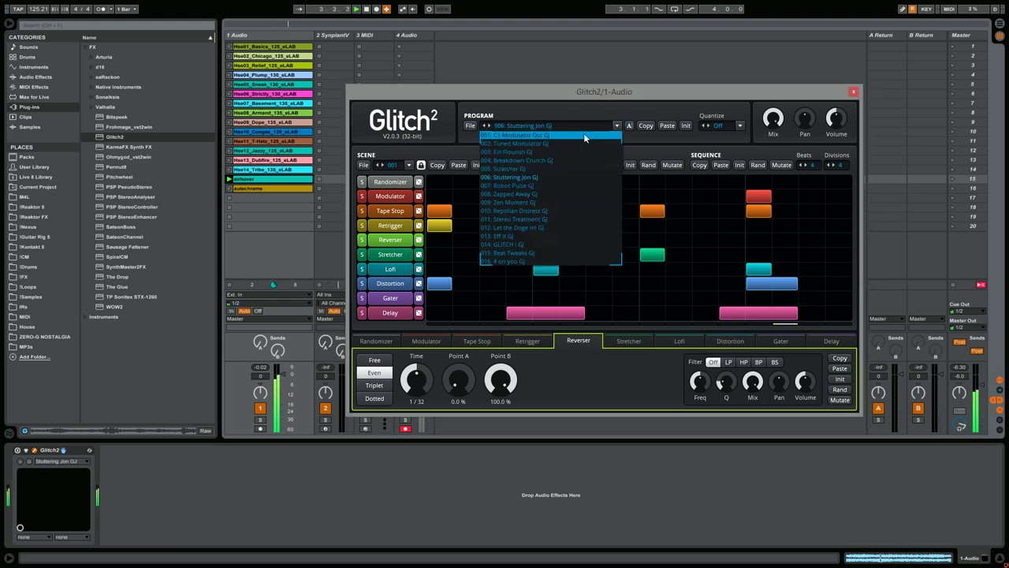
click(586, 137)
click(18, 451)
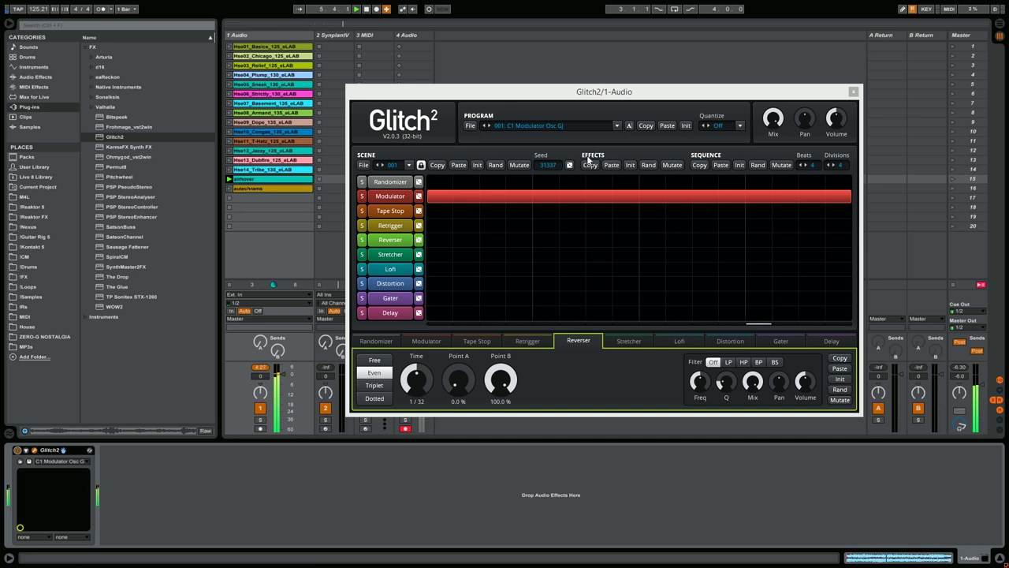
Advance Glitch2 through programs 002: Tuned Modulator GJ and 003: Fill Flourish GJ to 004: Breakdown Crunch GJ while airhover plays
click(487, 126)
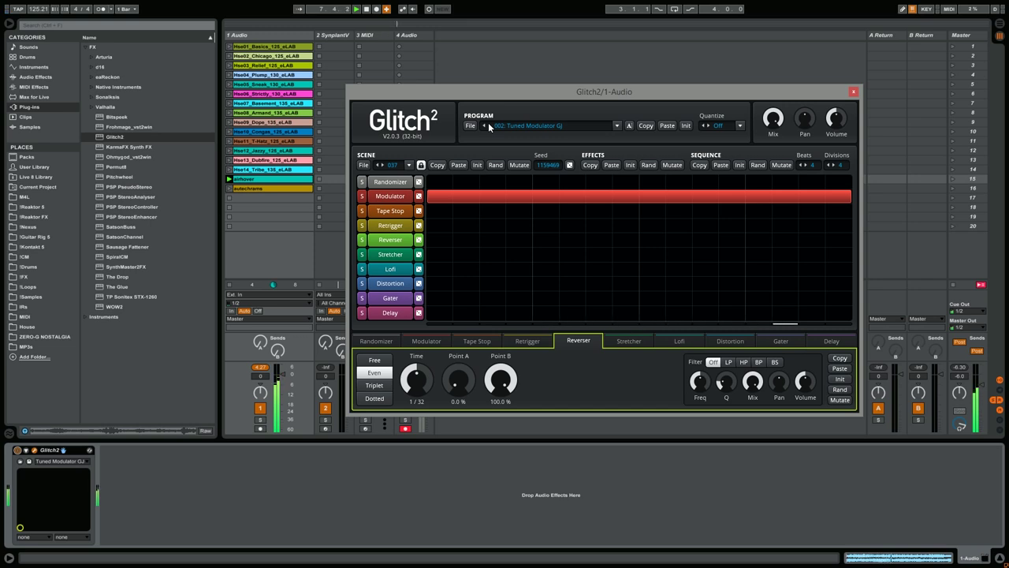
click(488, 124)
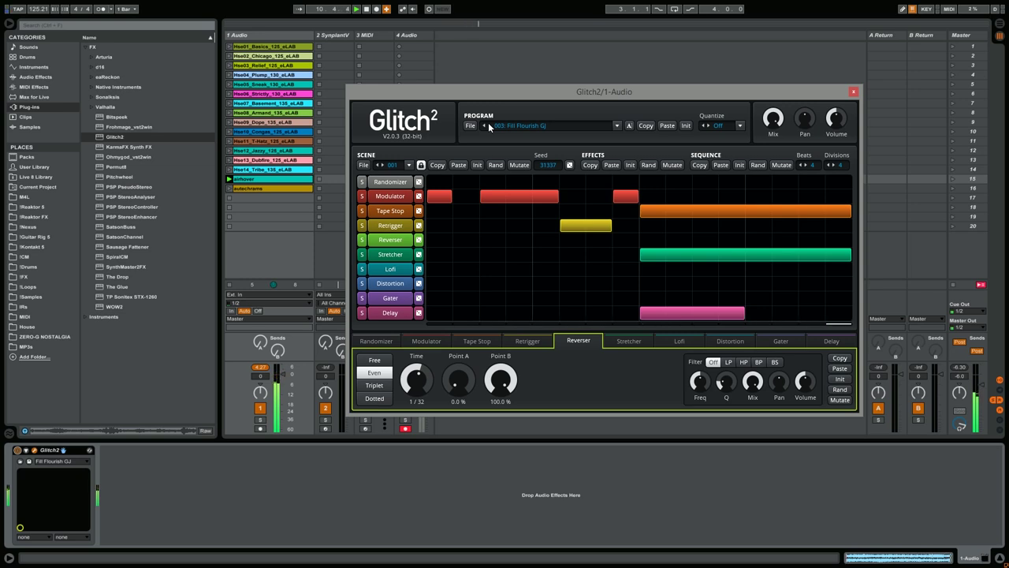
click(489, 124)
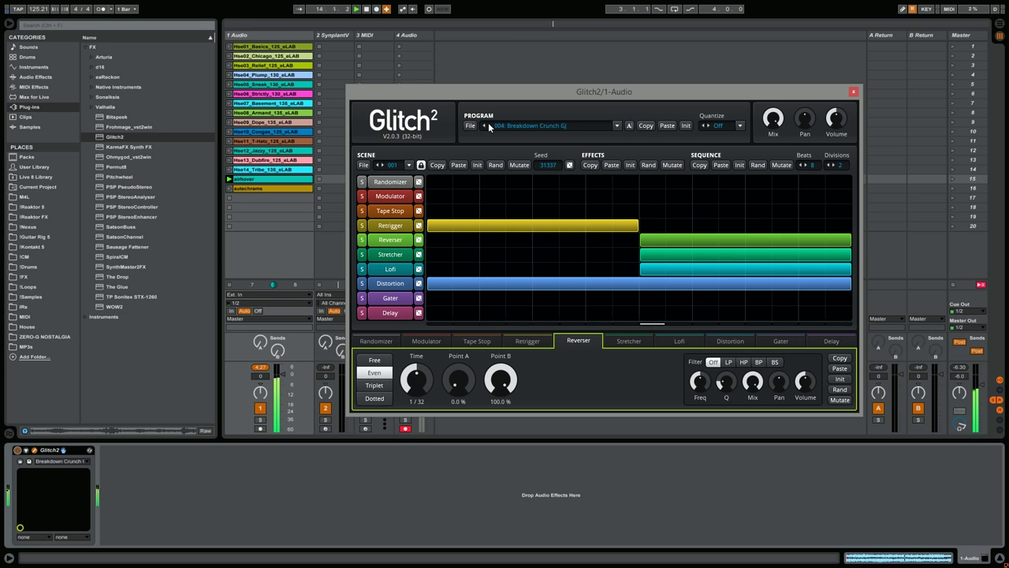
Advance Glitch2 through programs 005: Scratcher GJ and 006: Stuttering Jon GJ to 007: Robot Pulse GJ while airhover plays, and stop playback
double_click(488, 123)
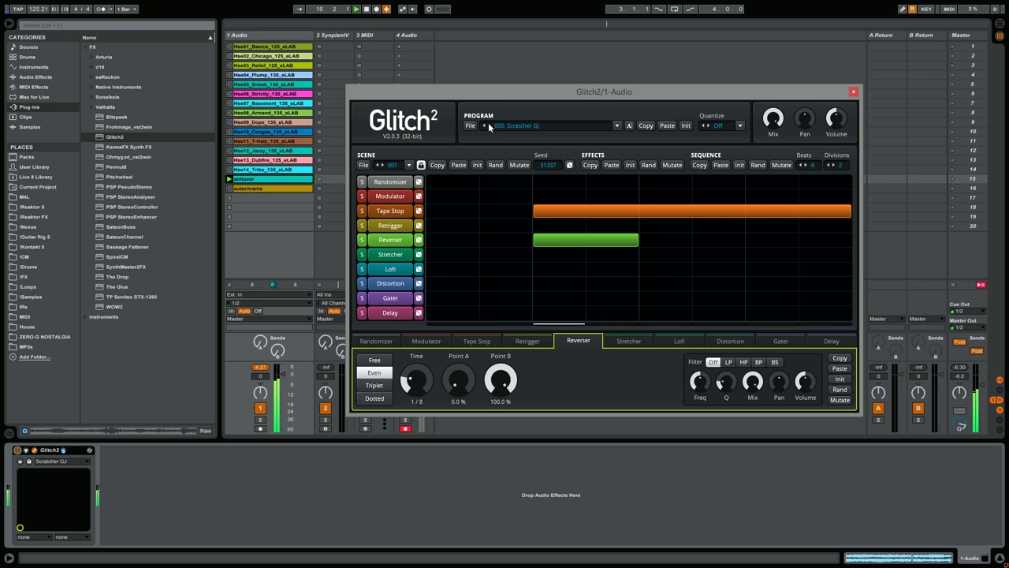
click(488, 127)
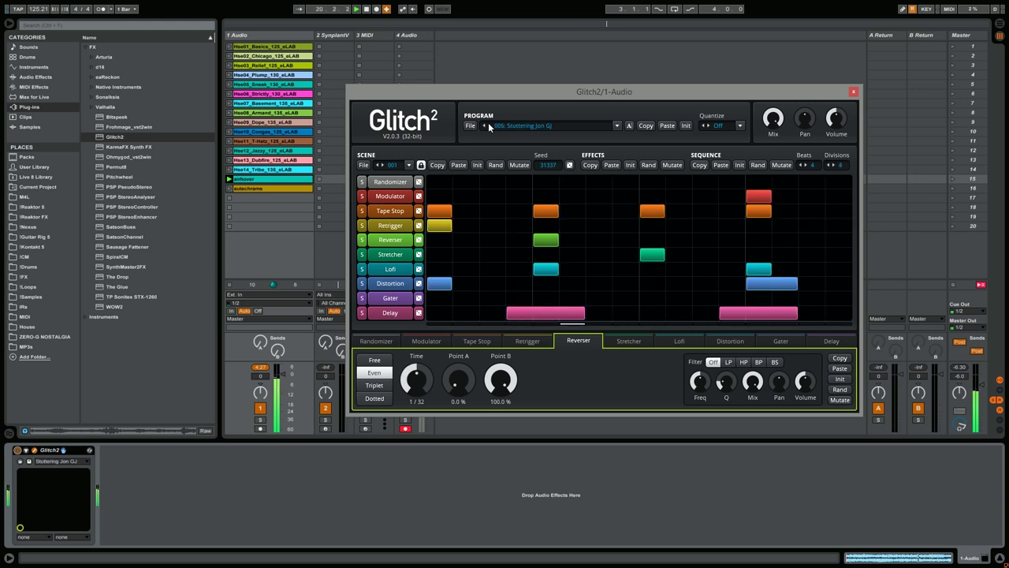
click(489, 126)
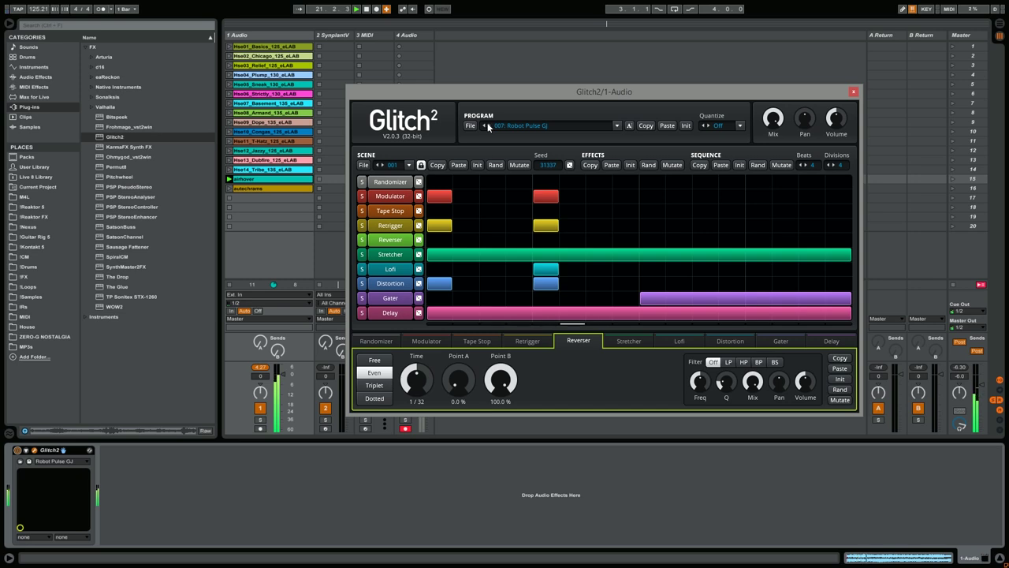
click(367, 9)
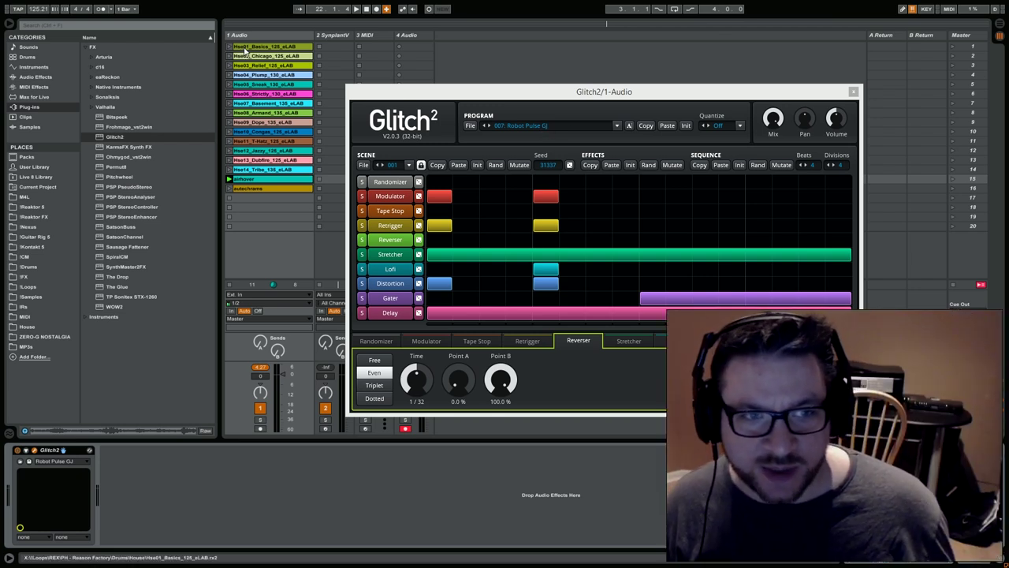
Reposition the Glitch2 window and look over its list of programs without choosing another one
drag(586, 97, 560, 111)
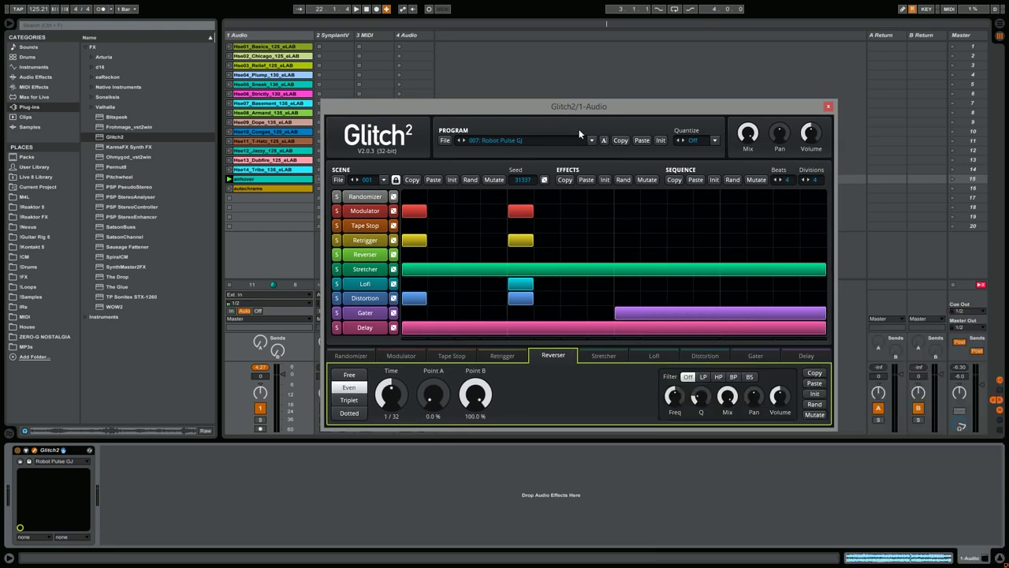
click(593, 141)
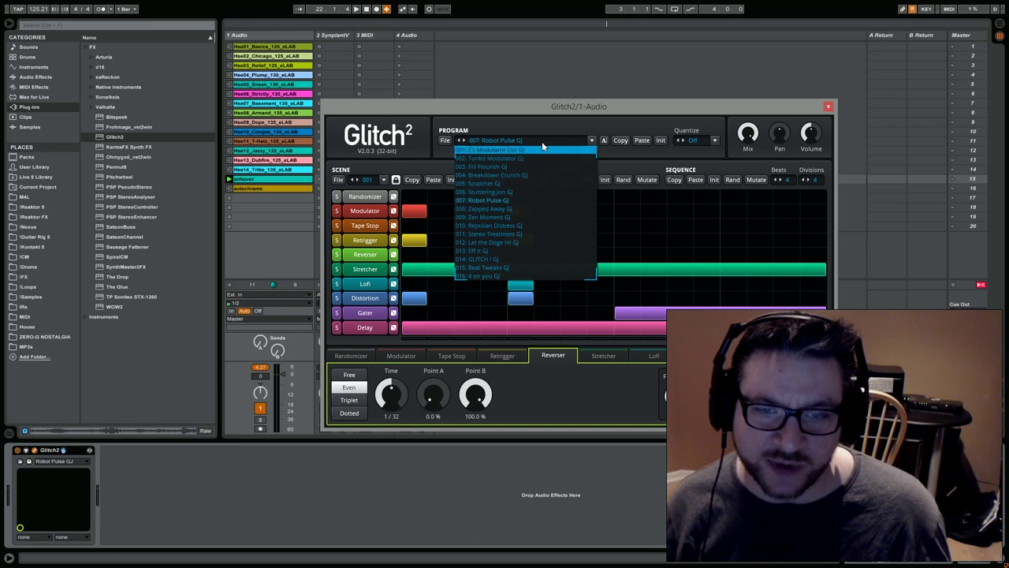
click(538, 116)
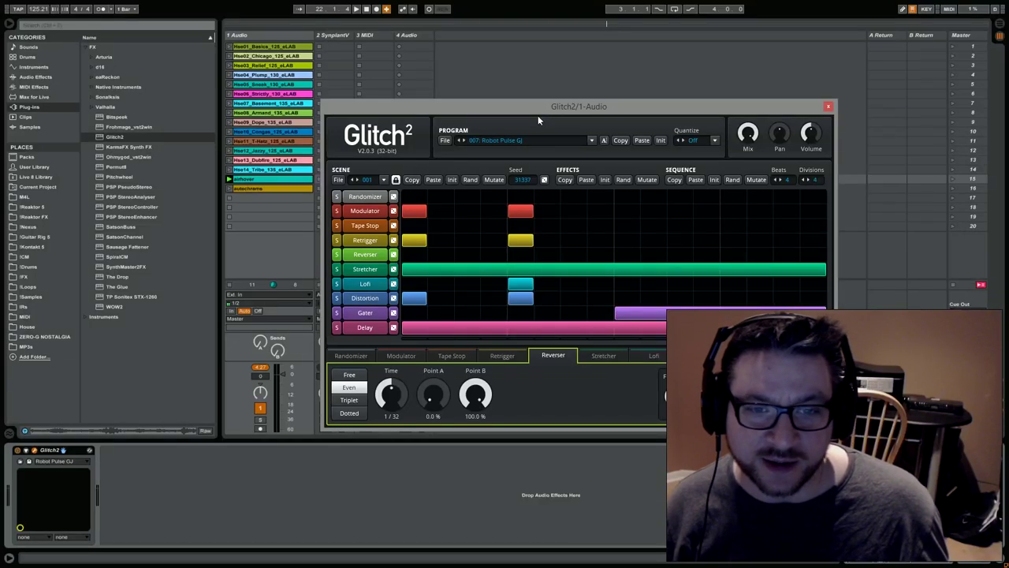
Stop the airhover clip, run the transport to hear the Modulator alone, vary its Osc Vol and return it to 10%, and stop playback
click(368, 213)
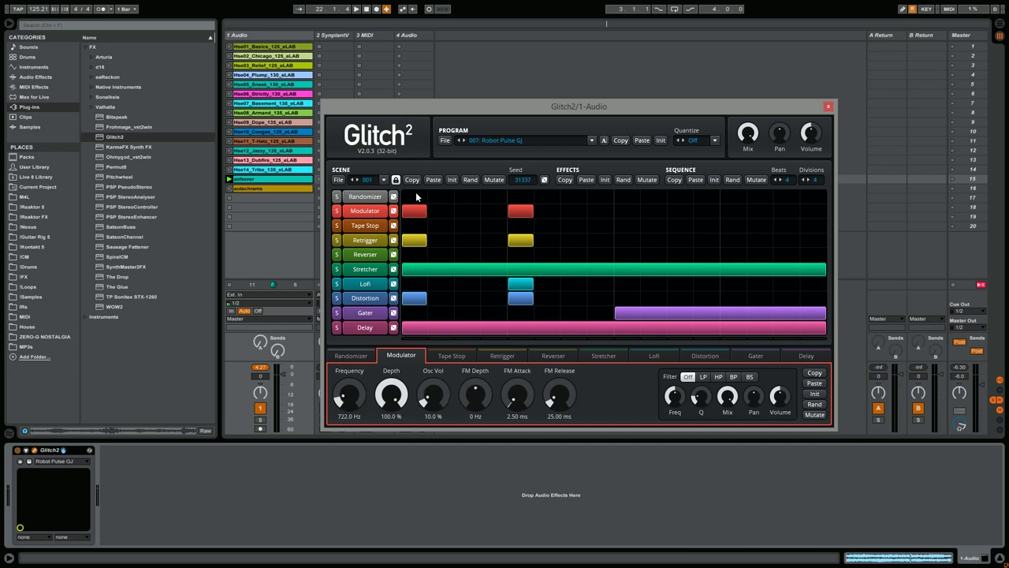
click(228, 226)
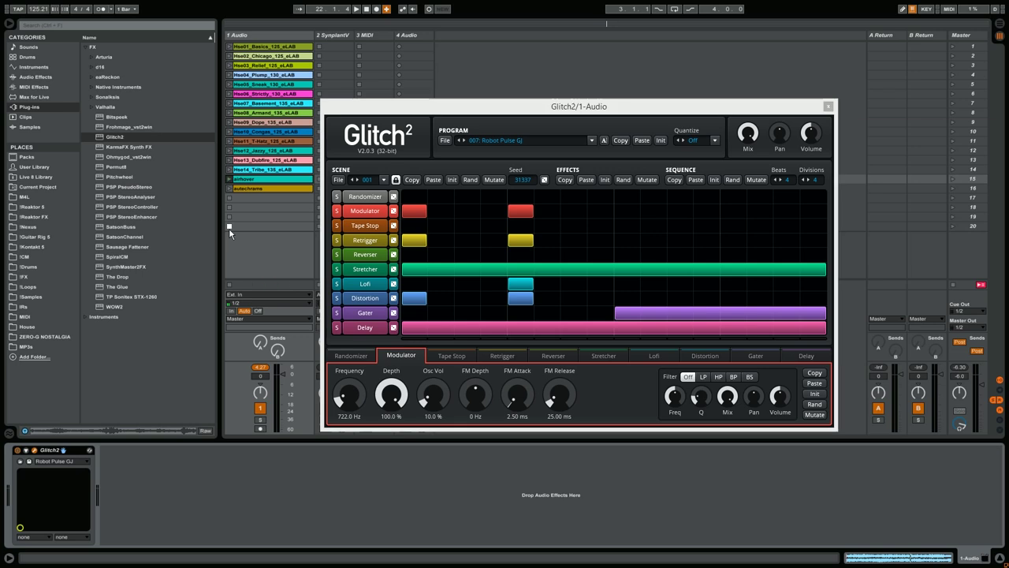
click(357, 10)
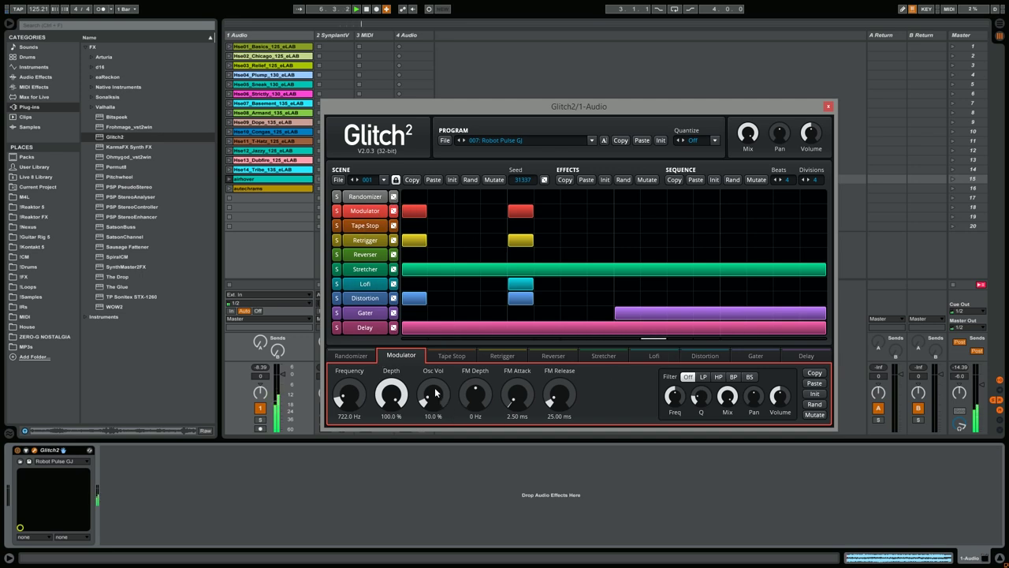
drag(434, 393, 434, 426)
double_click(434, 416)
text(10)
key(Return)
click(365, 10)
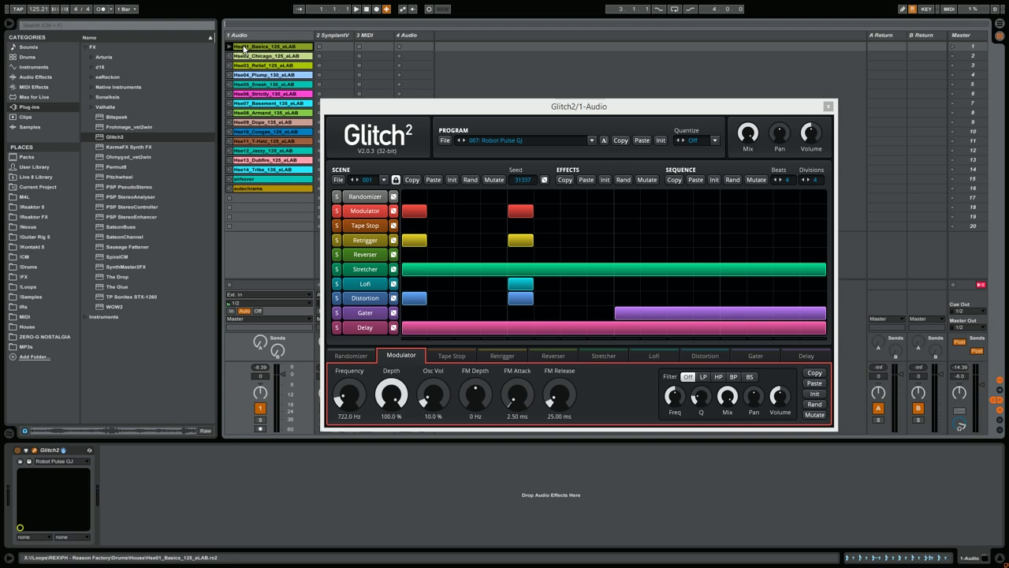
Show the Delay settings of Robot Pulse GJ and play the loops Hse01_Basics_125_eLAB and Hse02_Chicago_125_eLAB through it
mouse_move(393, 106)
mouse_down()
mouse_move(391, 116)
mouse_move(388, 108)
mouse_up()
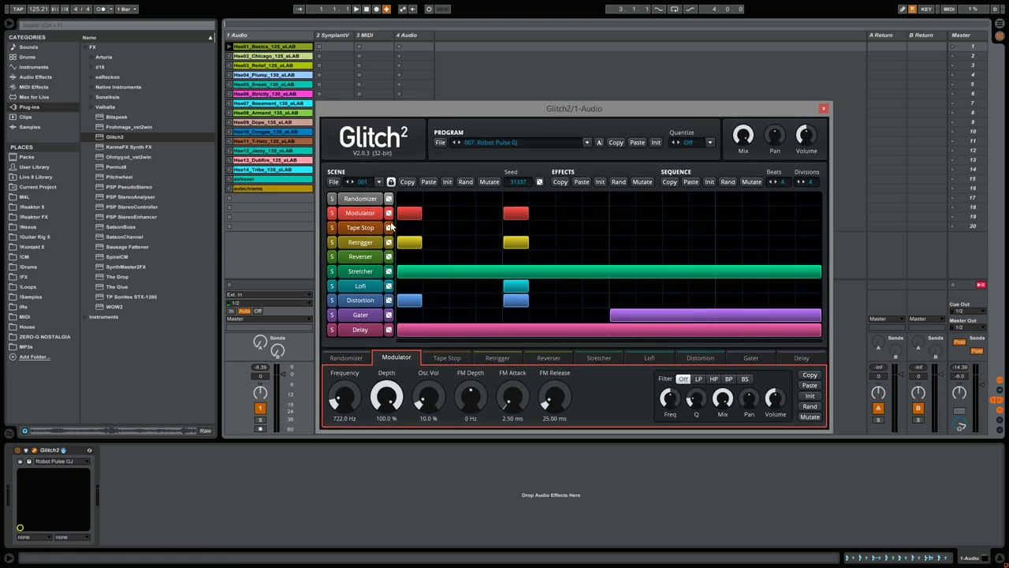
click(358, 330)
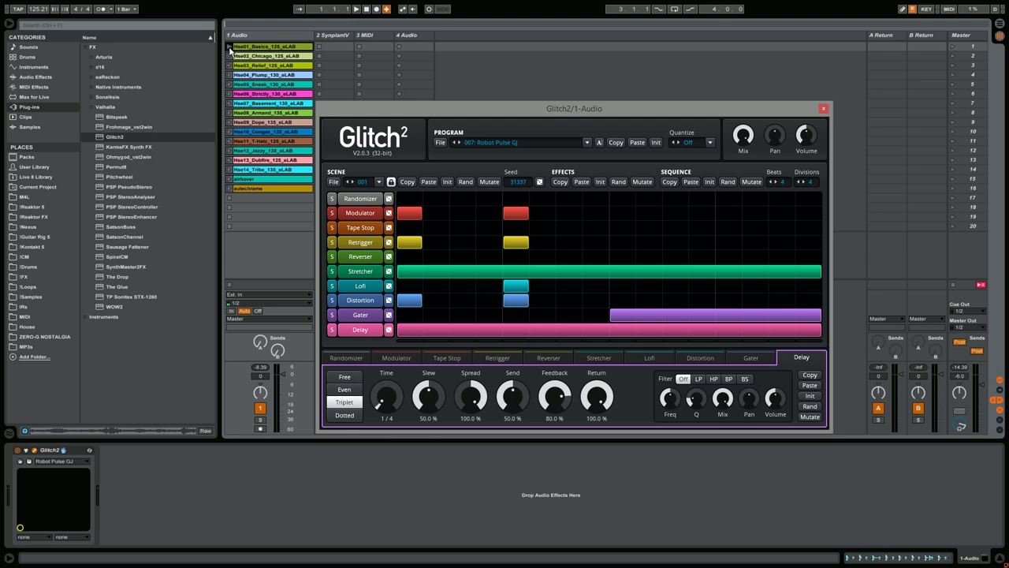
click(229, 46)
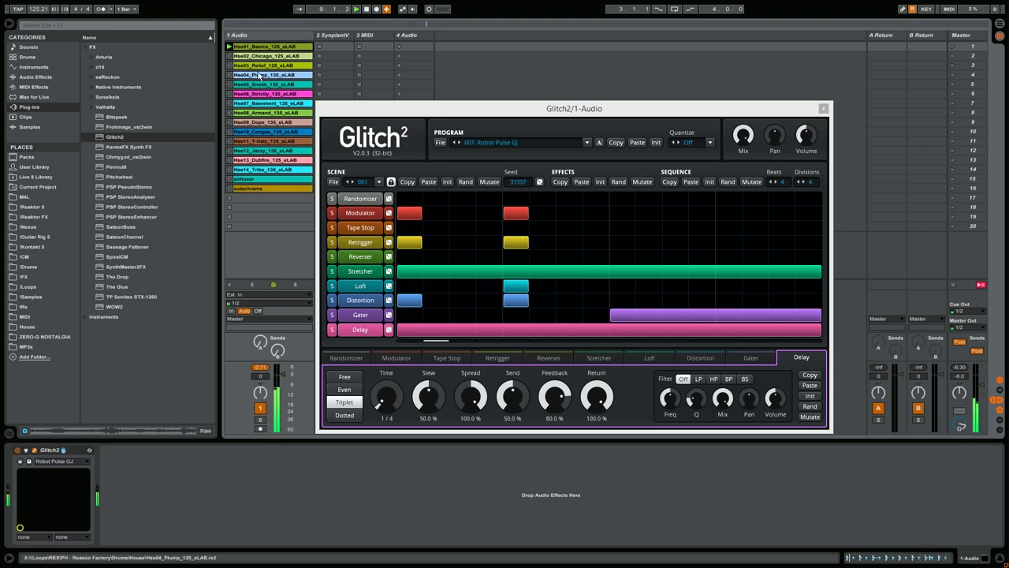
click(230, 56)
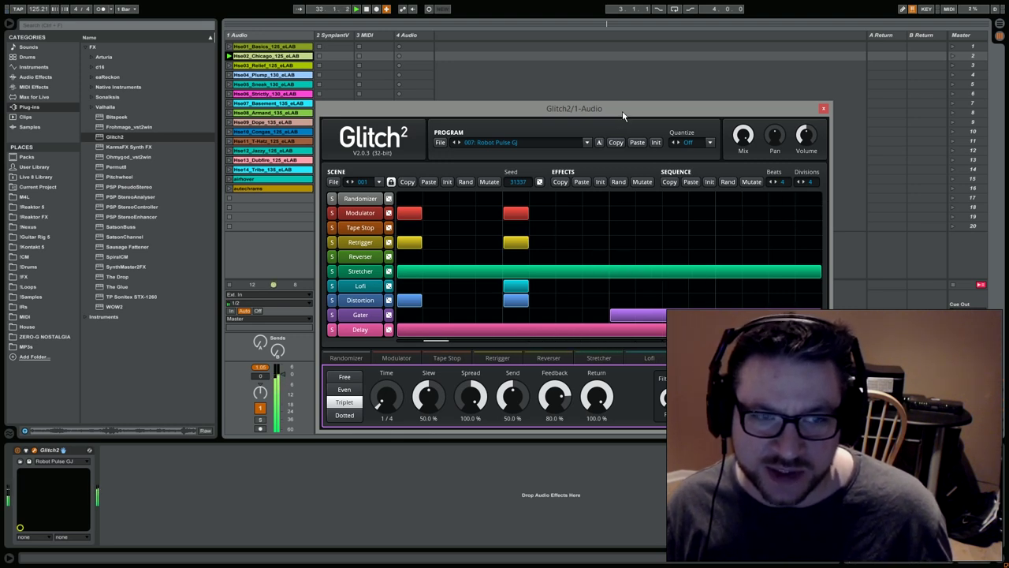
Add a second Glitch2 after the first one on 1 Audio and arrange both plug-in windows to be visible together
drag(622, 111, 451, 50)
drag(120, 142, 142, 478)
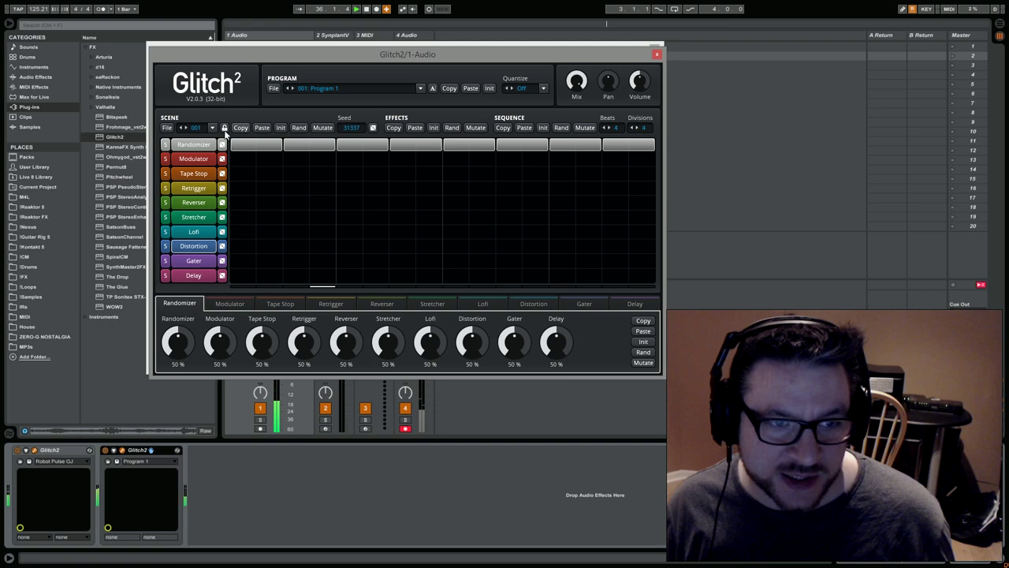
drag(510, 53, 377, 51)
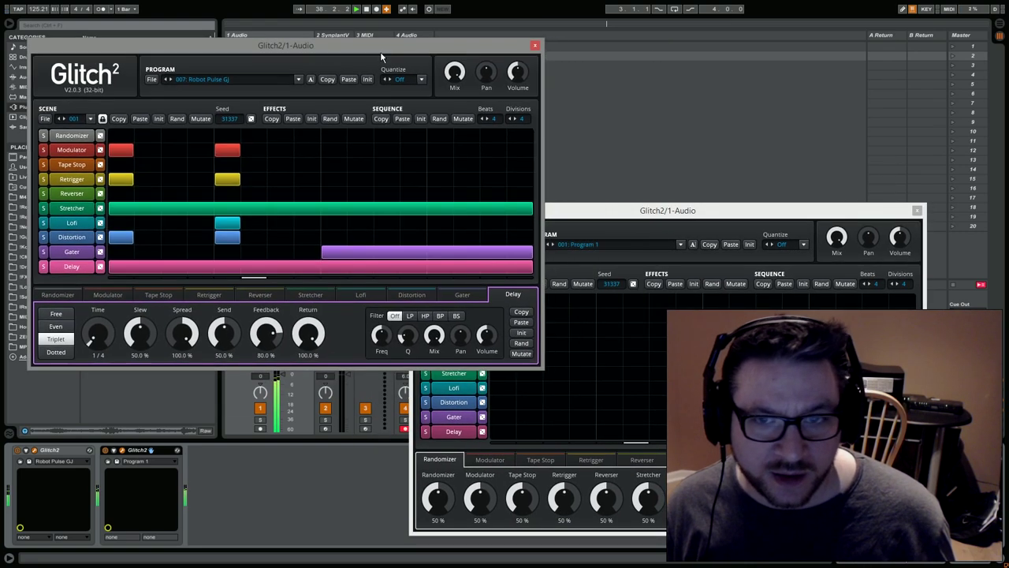
drag(658, 215, 632, 196)
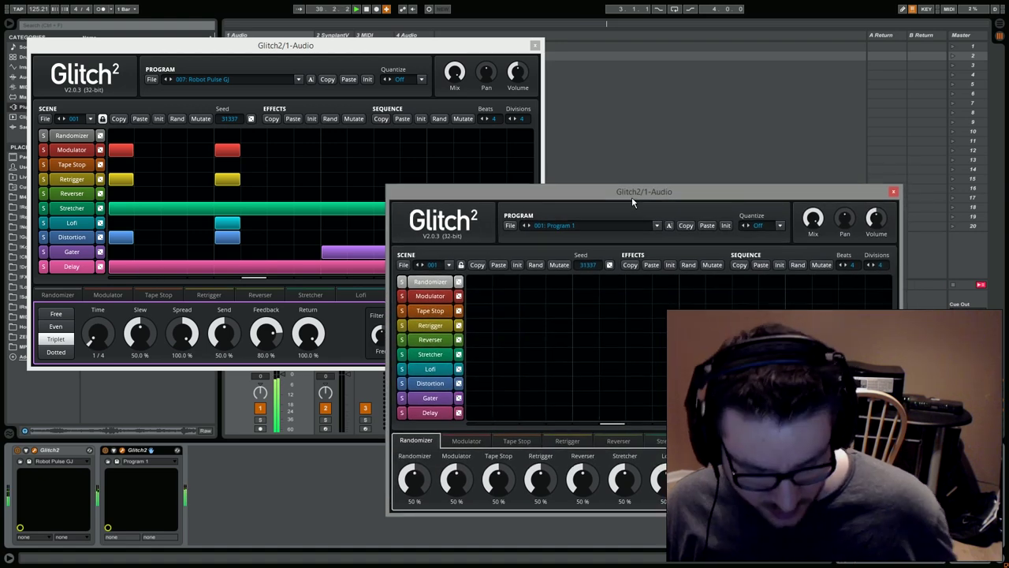
drag(696, 194, 726, 190)
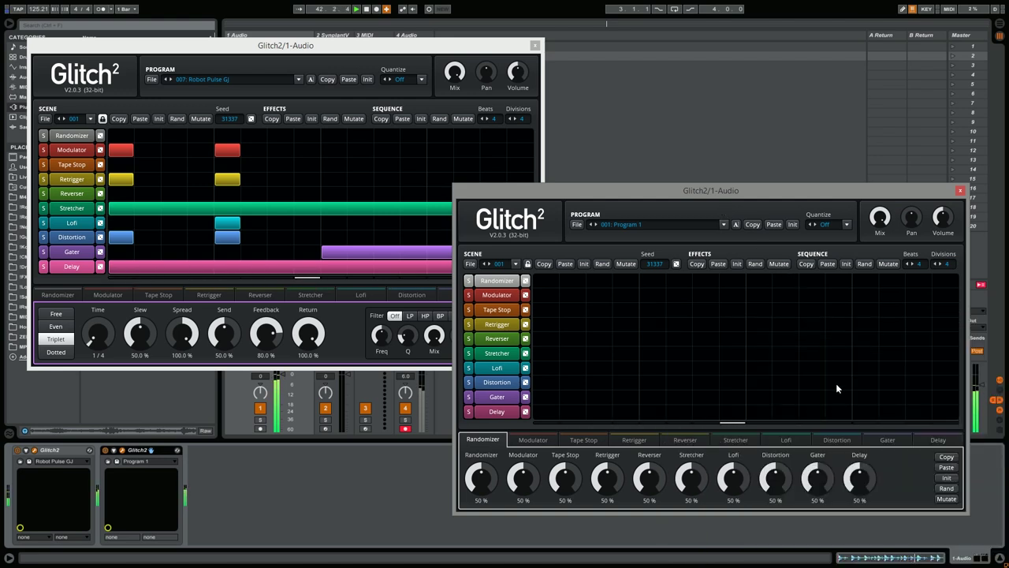
Set the second Glitch2's sequence to 8 beats with 8 divisions and restart playback
click(912, 264)
click(911, 264)
click(911, 264)
click(911, 264)
click(939, 264)
click(939, 265)
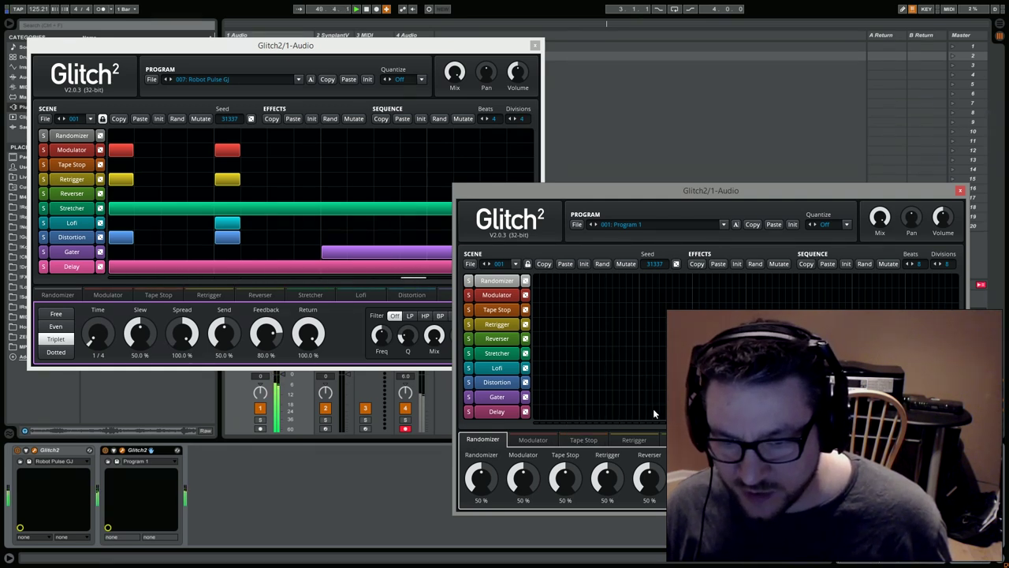
click(355, 10)
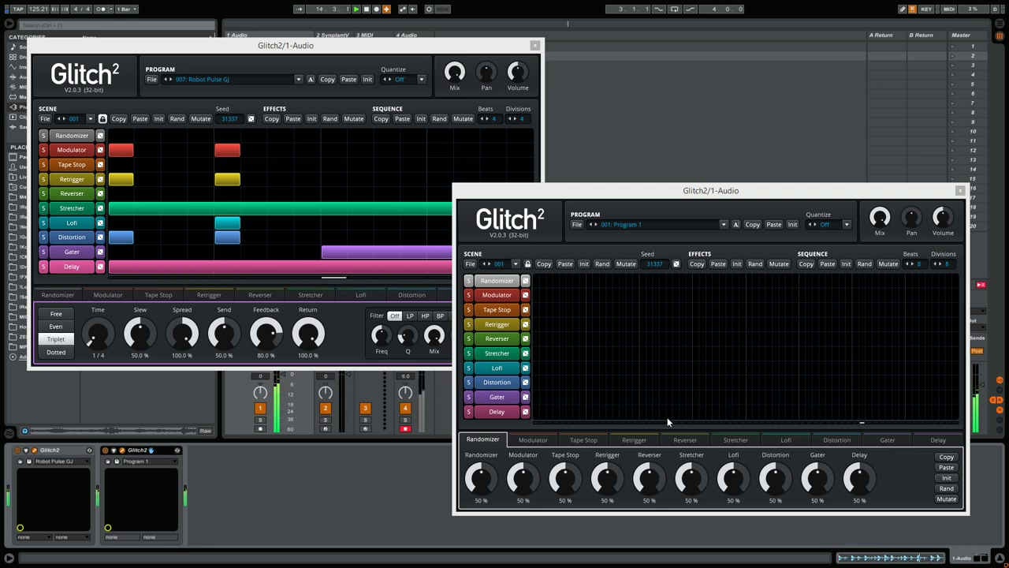
Draw a Distortion block over beats 3 and 4 in the second Glitch2, with Drive 74.4%, Tone 74.4%, Wet 44.2% and Razor mode
drag(640, 381, 741, 383)
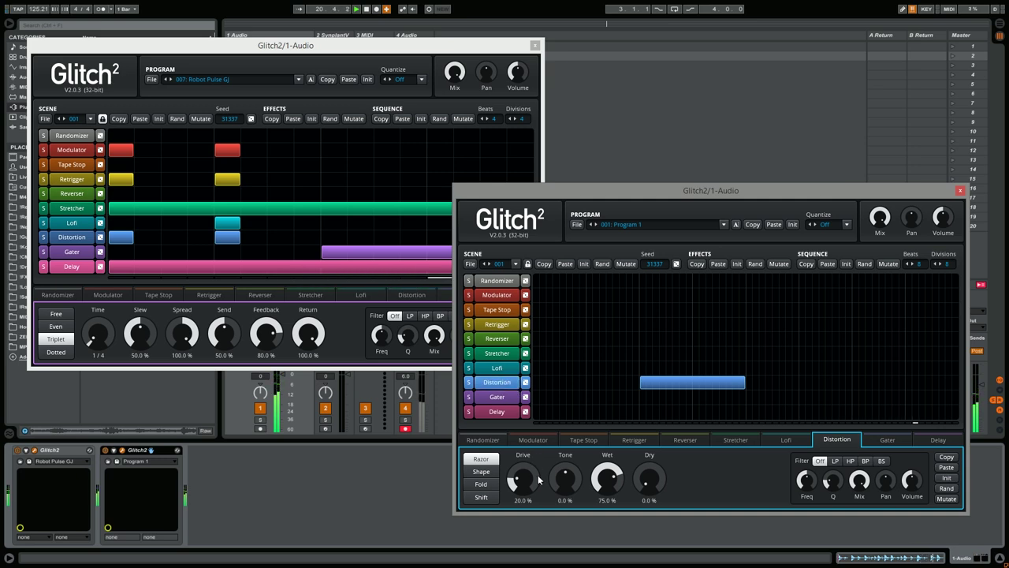
drag(511, 485, 565, 438)
drag(608, 478, 607, 496)
click(481, 471)
drag(530, 486, 527, 480)
click(481, 483)
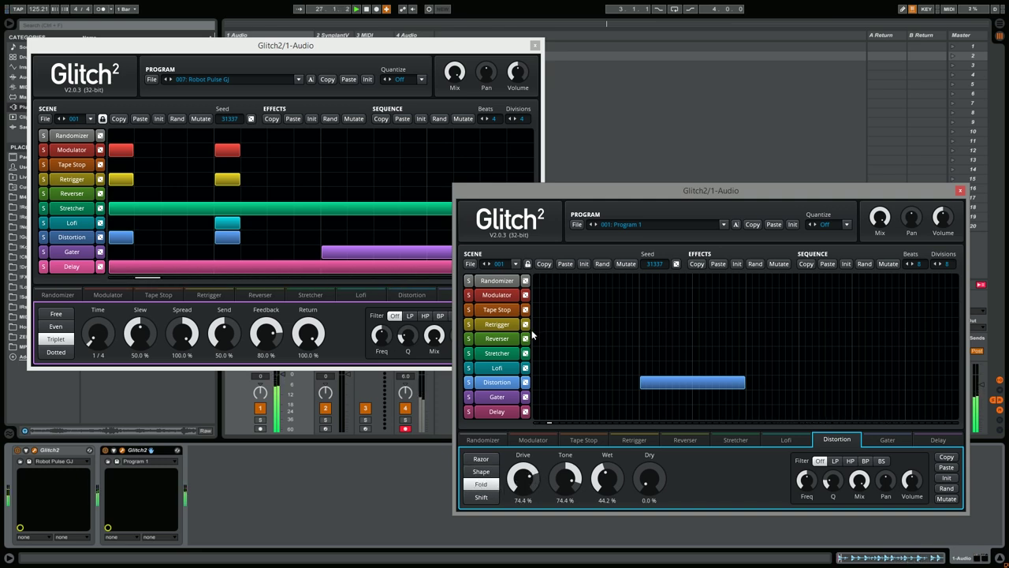
click(481, 459)
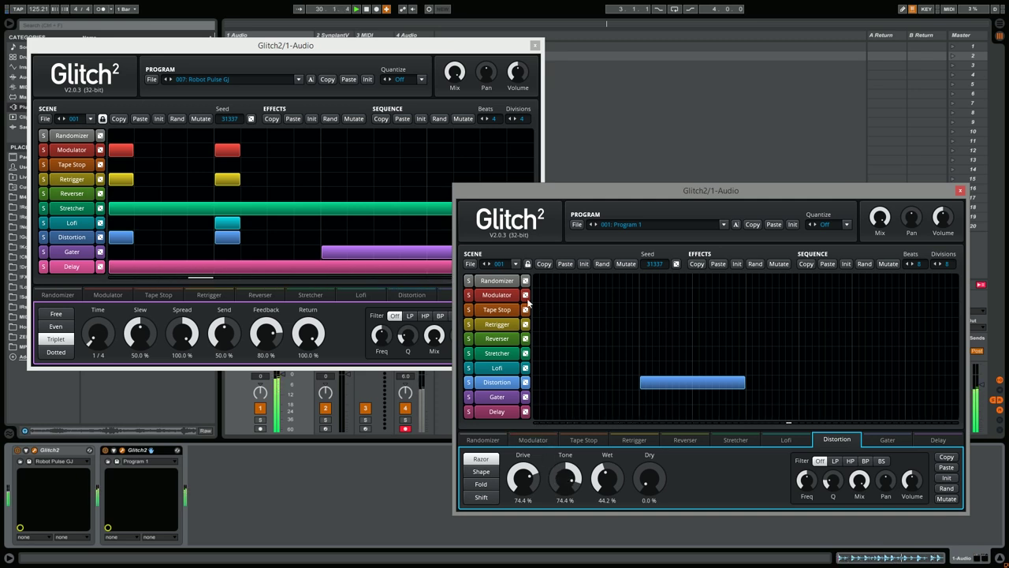
Draw a Modulator block over beats 3 and 4 in the second Glitch2 and set its Depth to 0%
click(630, 299)
drag(644, 296, 740, 298)
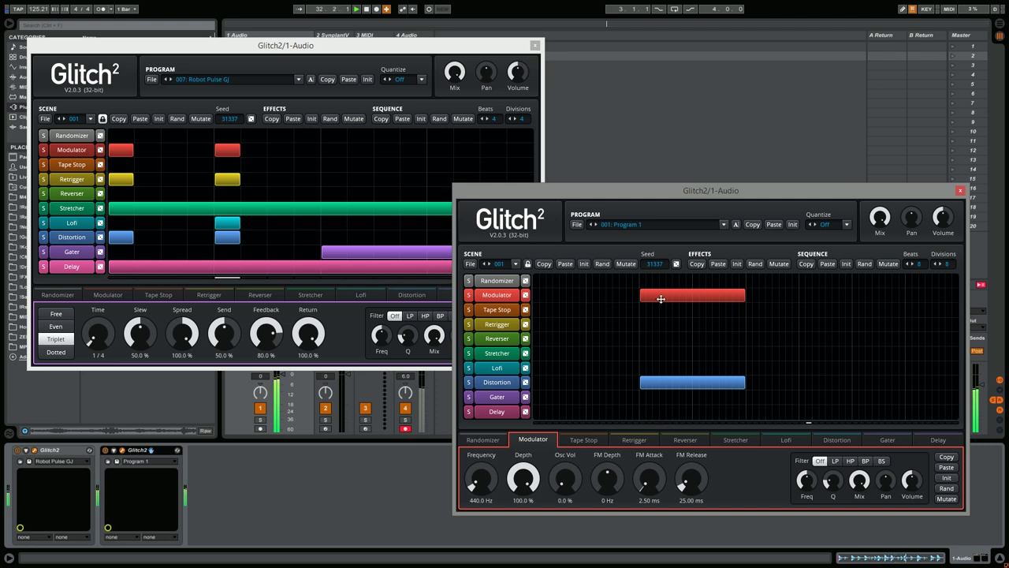
double_click(523, 478)
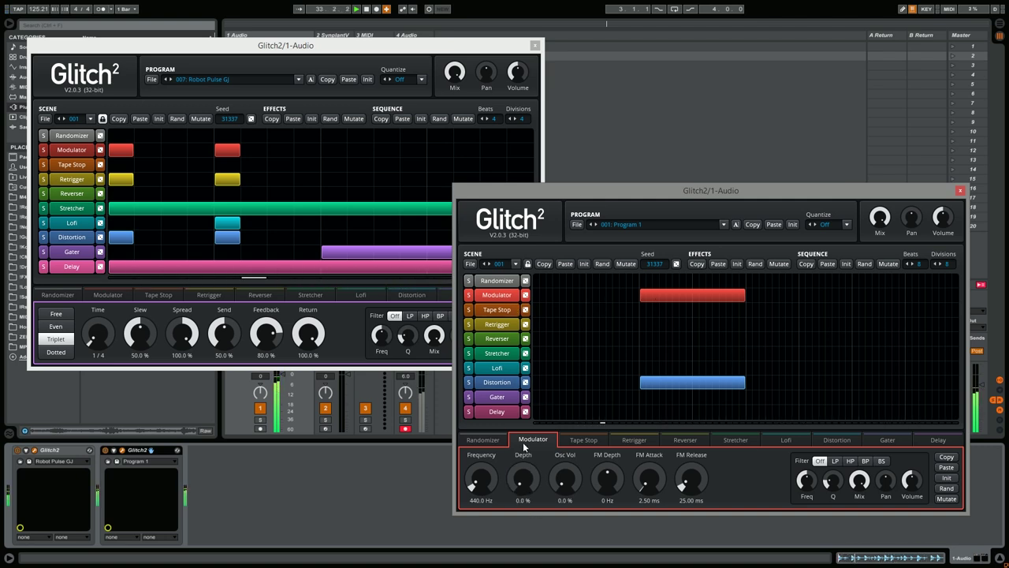
Show the second Glitch2's Distortion settings and adjust that plug-in's overall Volume
click(497, 382)
drag(859, 480, 859, 476)
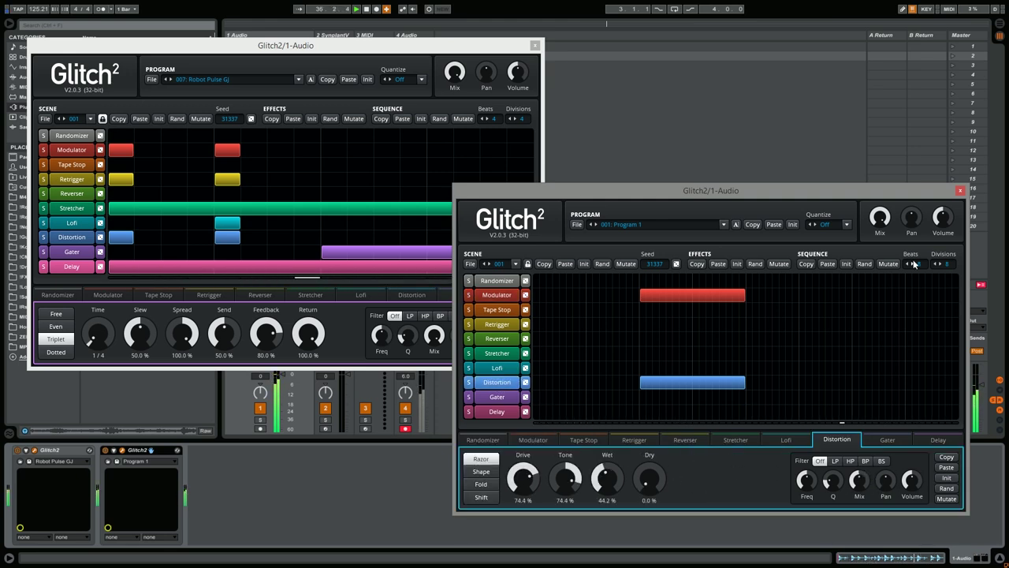
click(942, 217)
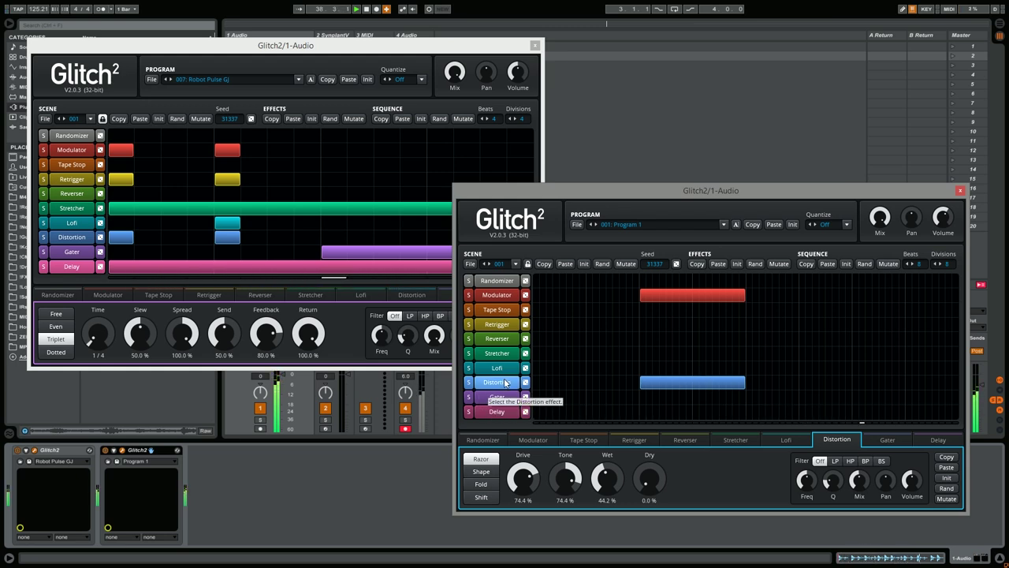
Set the second Glitch2's Modulator to a Frequency of 200 Hz and an Osc Vol of 26.8%
click(496, 295)
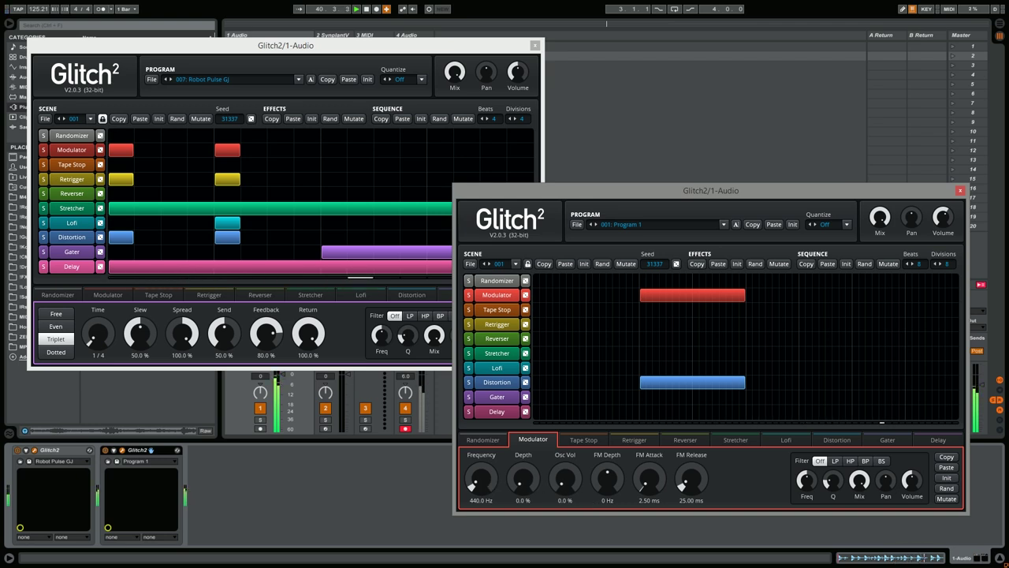
drag(486, 501, 532, 509)
drag(552, 483, 552, 467)
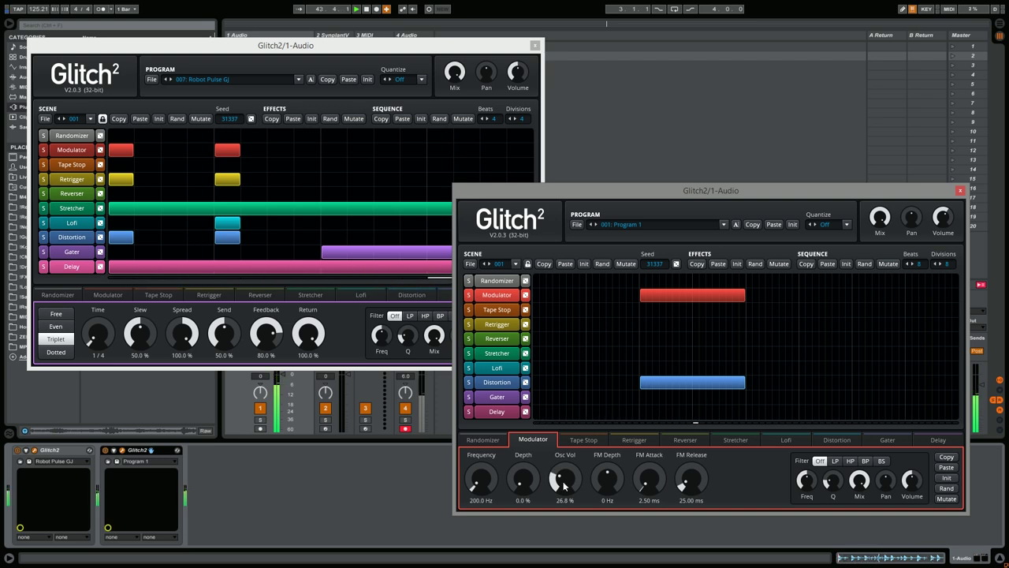
Try Modulator frequencies of 80 Hz and 100 Hz in the second Glitch2, and settle on 90 Hz
double_click(481, 499)
text(80)
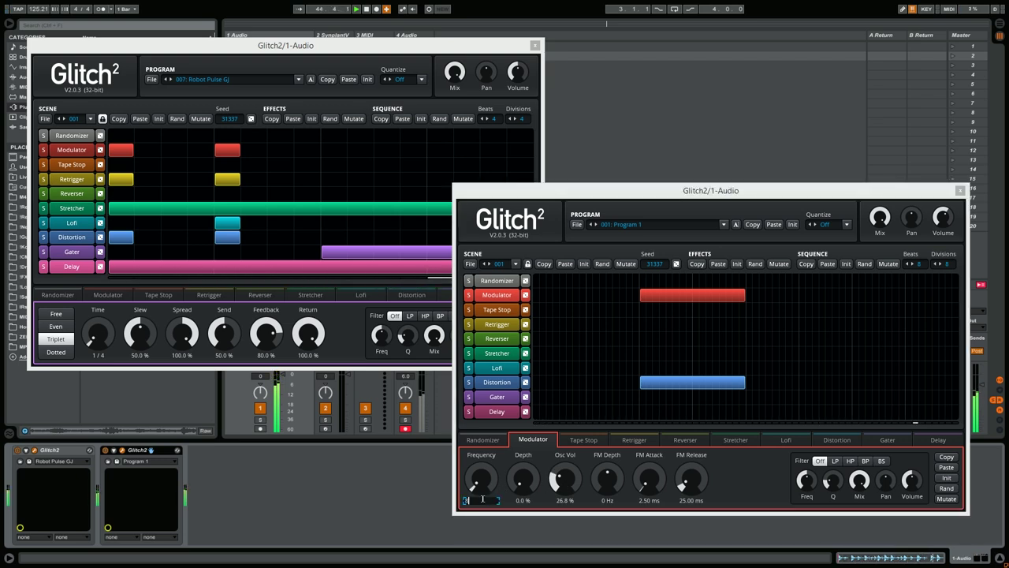
key(Return)
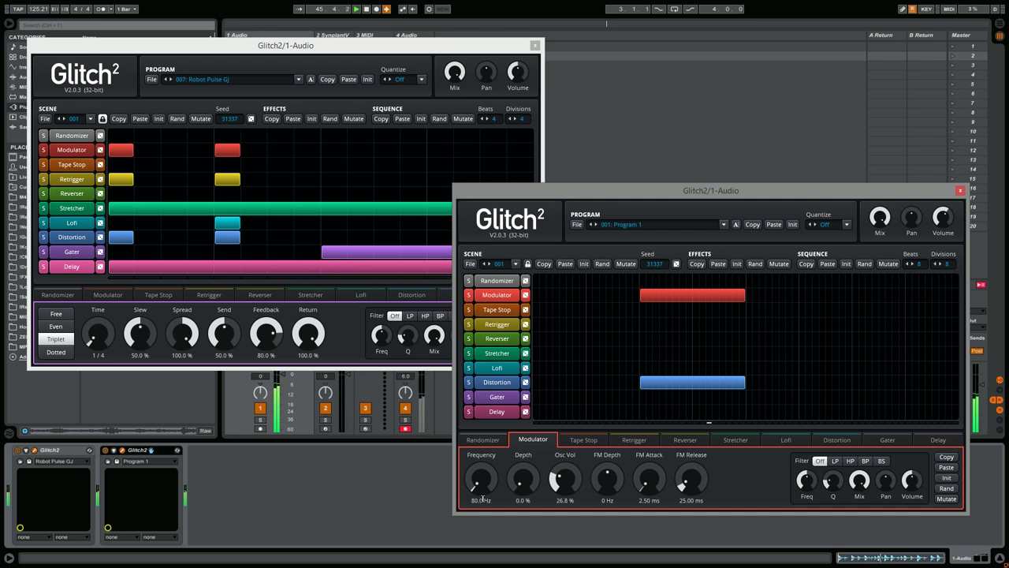
double_click(481, 500)
text(100)
key(Return)
double_click(481, 500)
text(90)
key(Return)
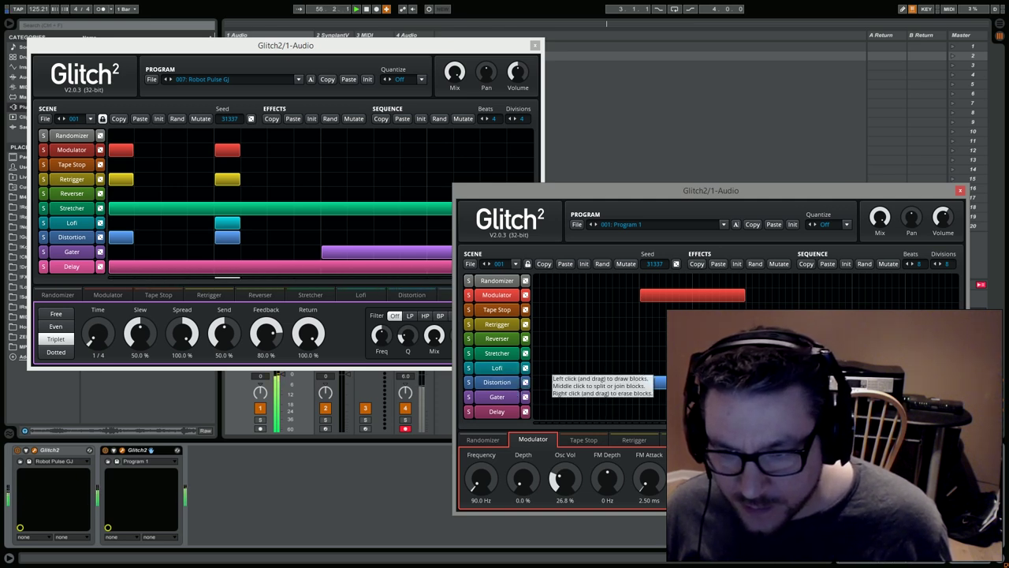
Draw a Lofi block over beats 7 and 8 in the second Glitch2, using Unsigned mode and a Bit Depth of 4 Bit
click(497, 368)
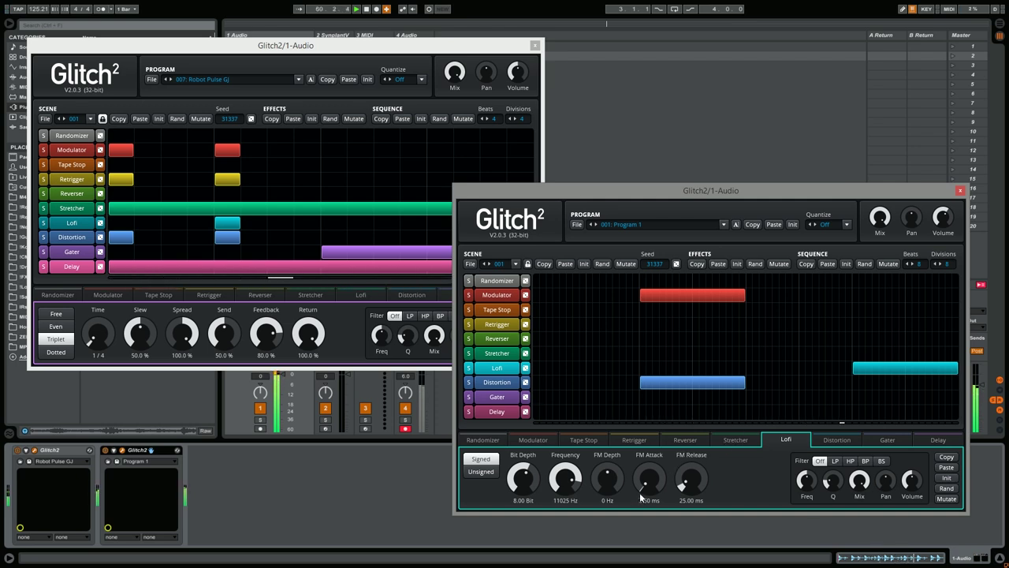
click(473, 475)
drag(523, 477, 523, 496)
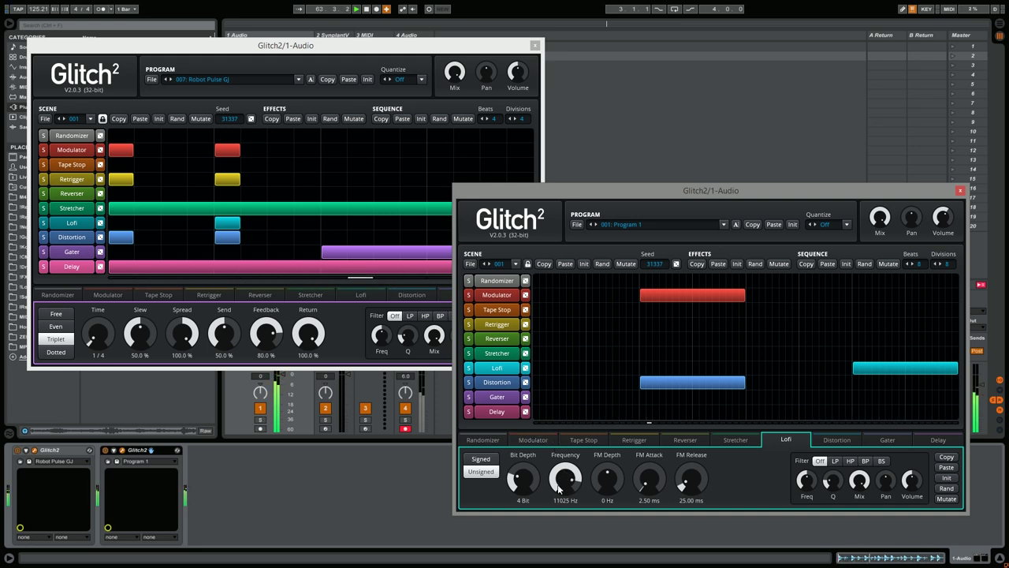
Compare Signed with Unsigned mode, keep Unsigned, and split the second Glitch2's Lofi block over beats 7 and 8 into three shorter blocks
click(489, 471)
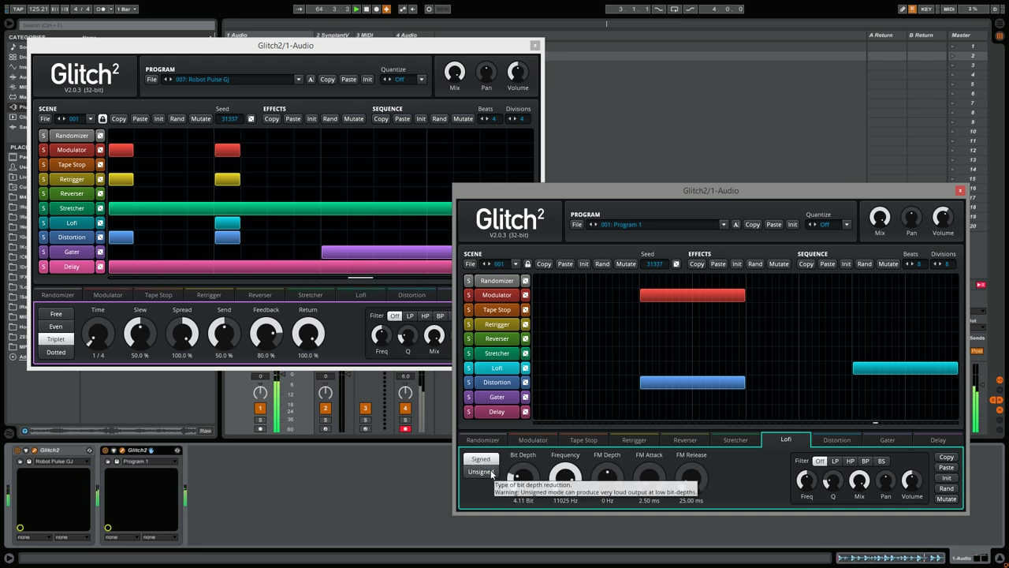
click(491, 472)
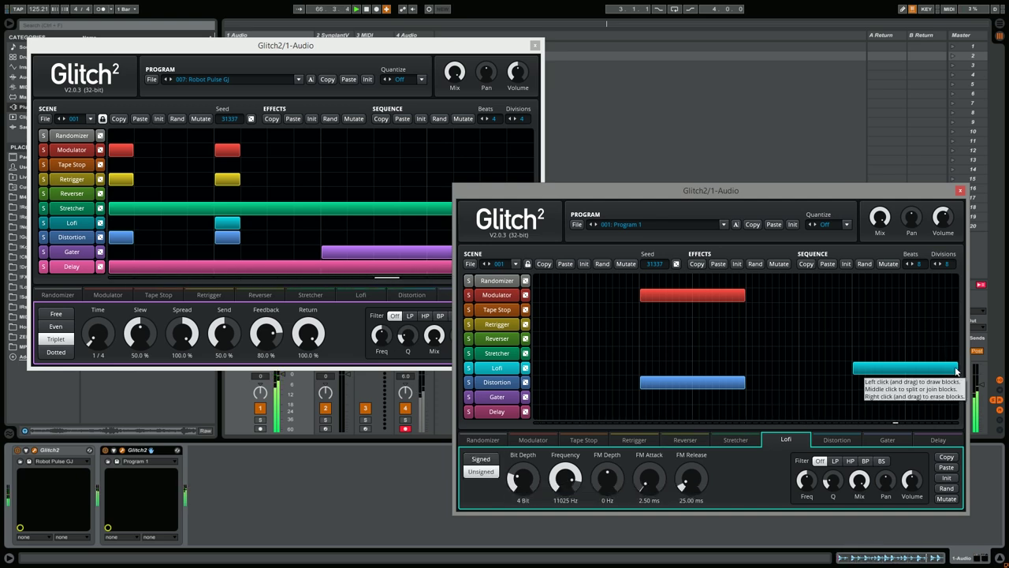
mouse_move(957, 368)
mouse_down()
mouse_move(868, 368)
mouse_move(896, 371)
mouse_up()
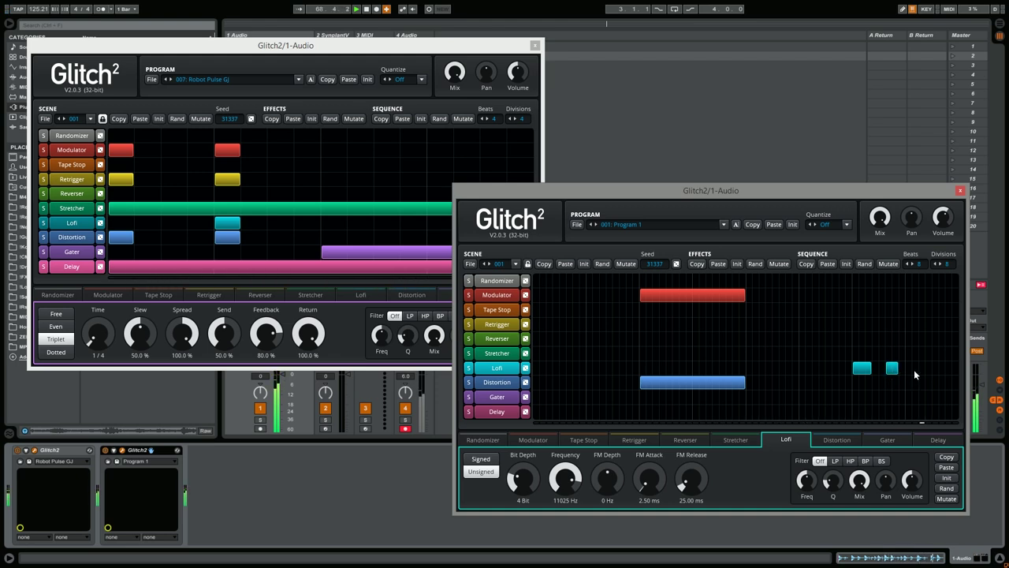
drag(894, 369, 951, 370)
Draw a Delay block over beats 7 and 8 in the second Glitch2, with Feedback at 84.8% and Spread at 100%
drag(858, 415, 955, 414)
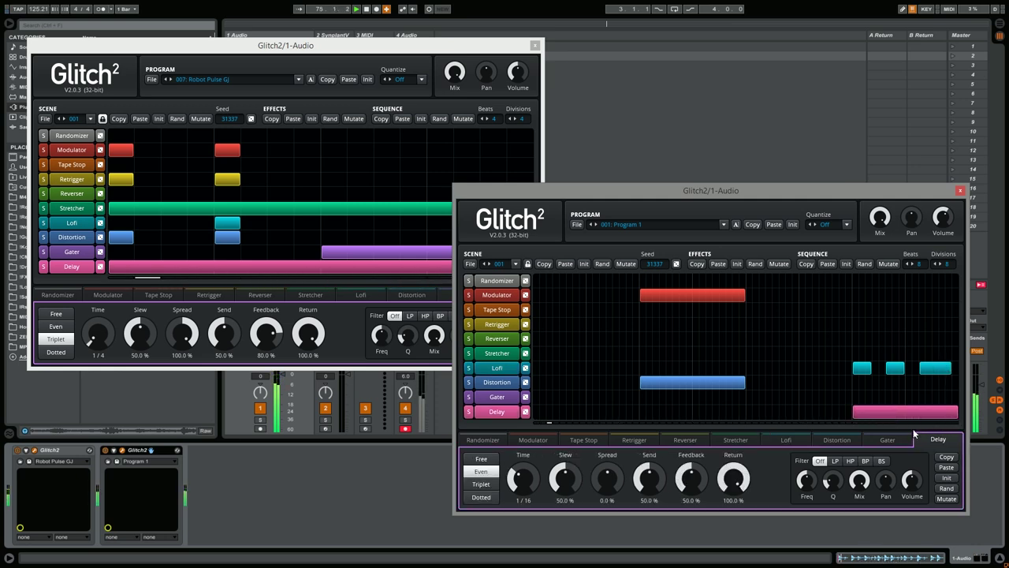
drag(693, 481, 693, 456)
drag(609, 485, 609, 441)
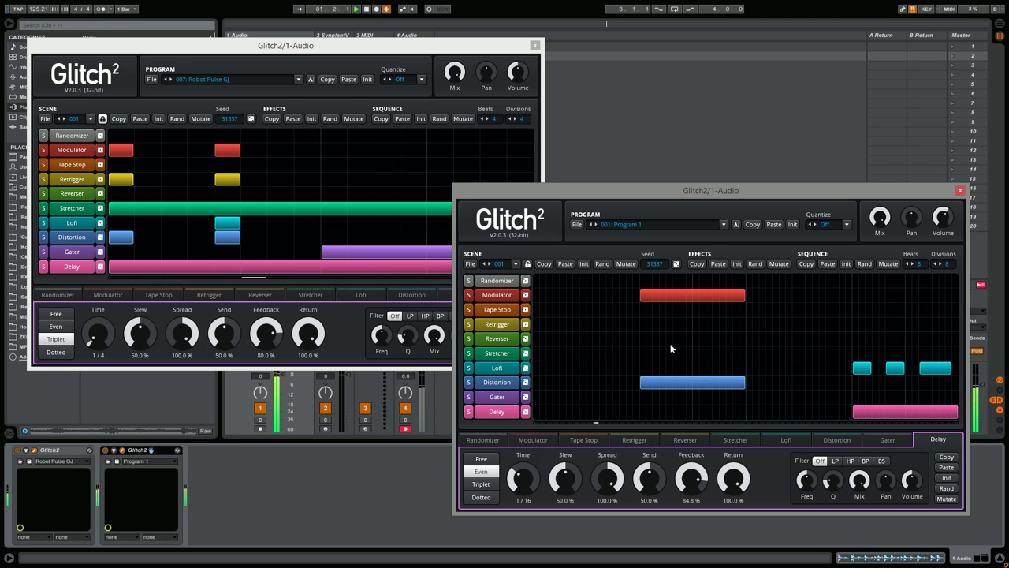
Draw four adjoining short Modulator blocks from the start of beat 7 and another short one in beat 8 in the second Glitch2
click(856, 295)
click(923, 295)
drag(924, 295, 939, 295)
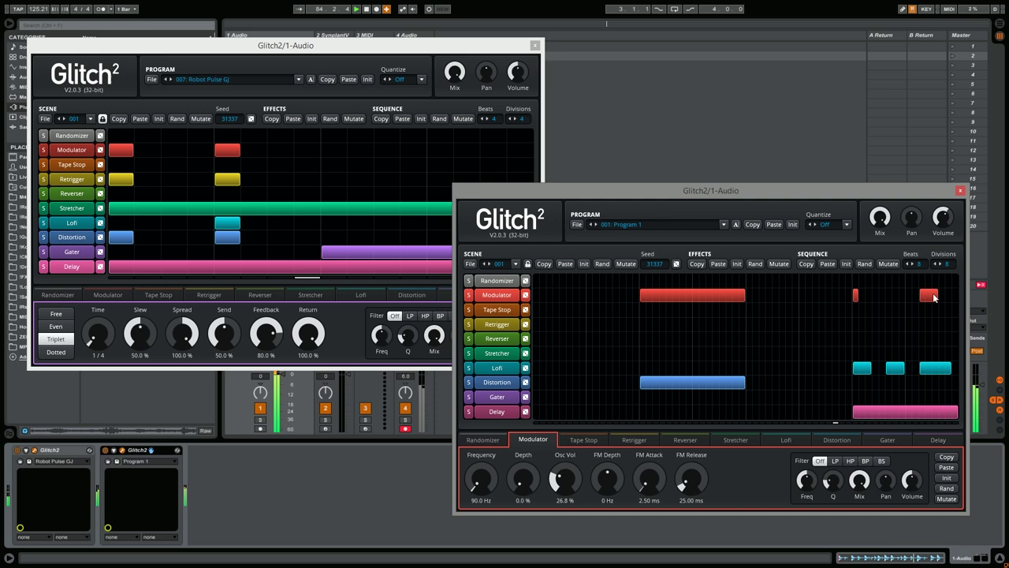
drag(858, 296, 872, 295)
drag(870, 295, 865, 296)
click(880, 296)
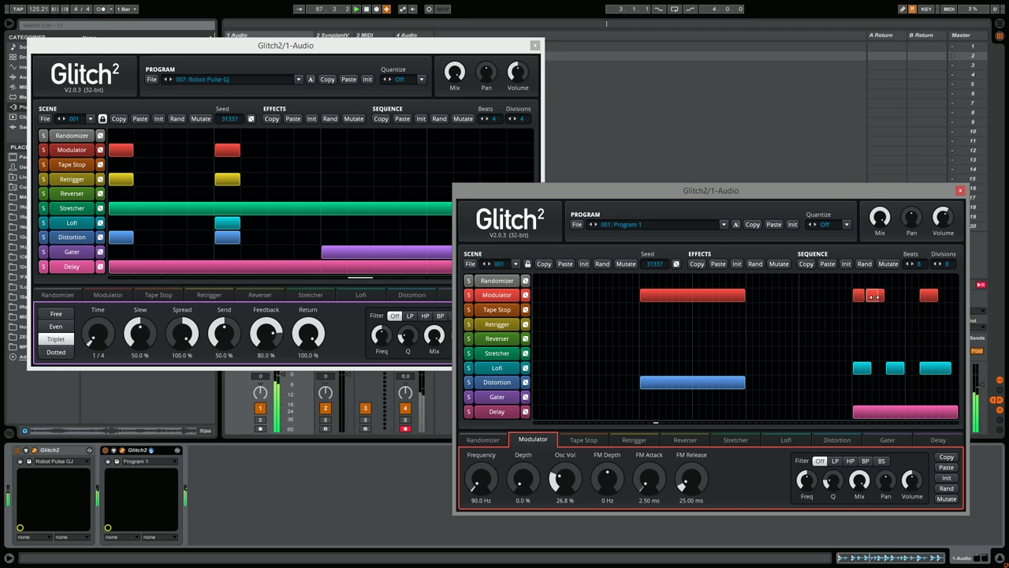
click(895, 295)
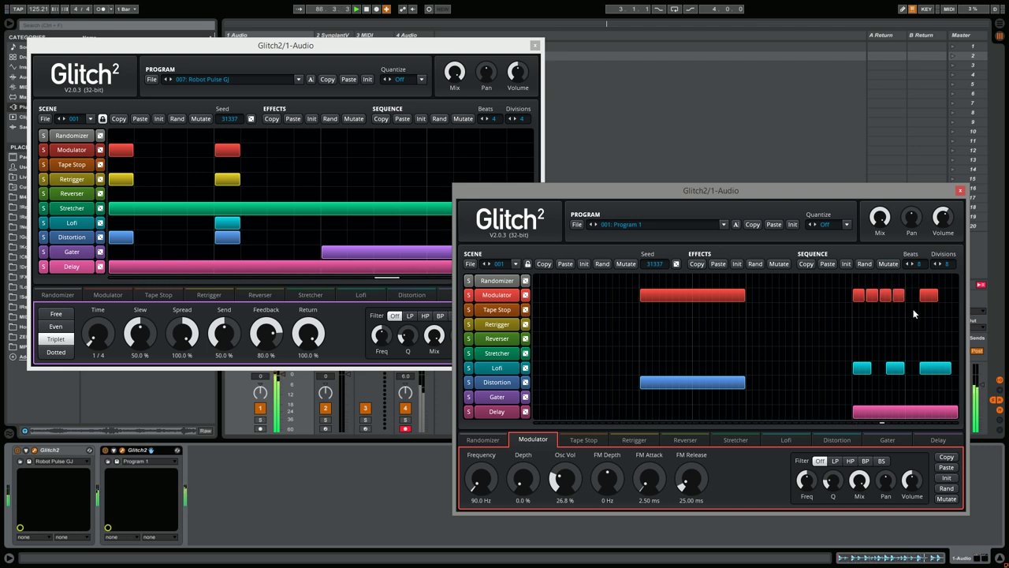
Rework the Modulator blocks over beats 7 and 8 into three half-beat blocks followed by three shorter ones
right_click(899, 295)
right_click(885, 296)
right_click(871, 296)
drag(866, 297, 931, 296)
right_click(919, 297)
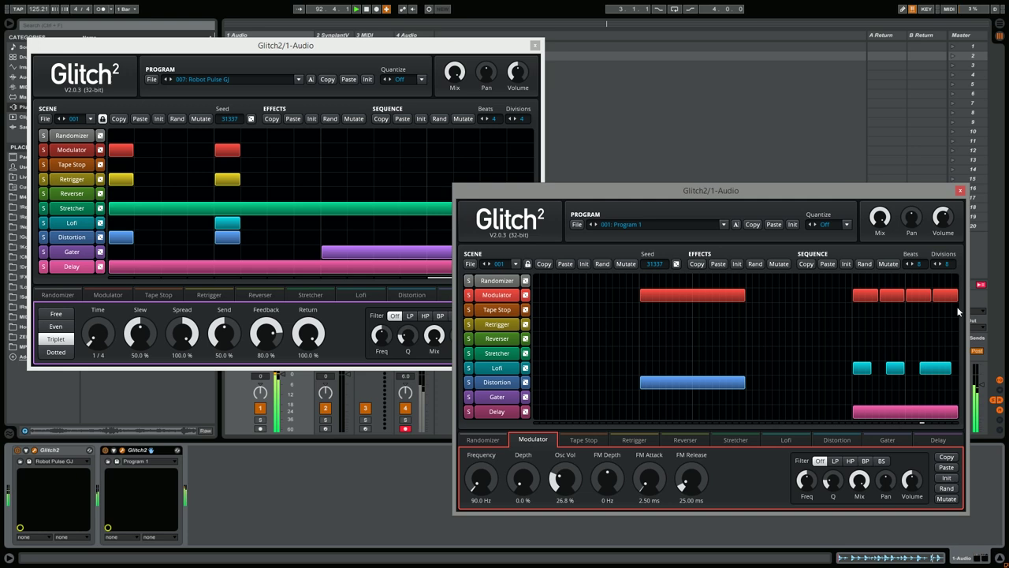
drag(936, 298, 957, 297)
Try a Retrigger block over beats 7 and 8 in the second Glitch2, and draw a Stretcher block across them instead
drag(855, 325, 957, 325)
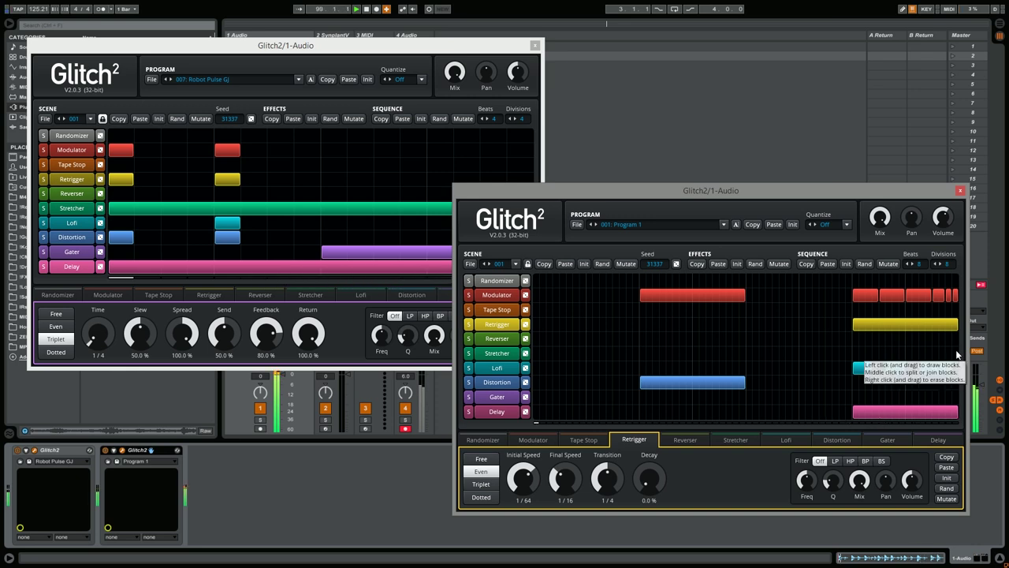
right_click(884, 317)
drag(864, 357, 956, 354)
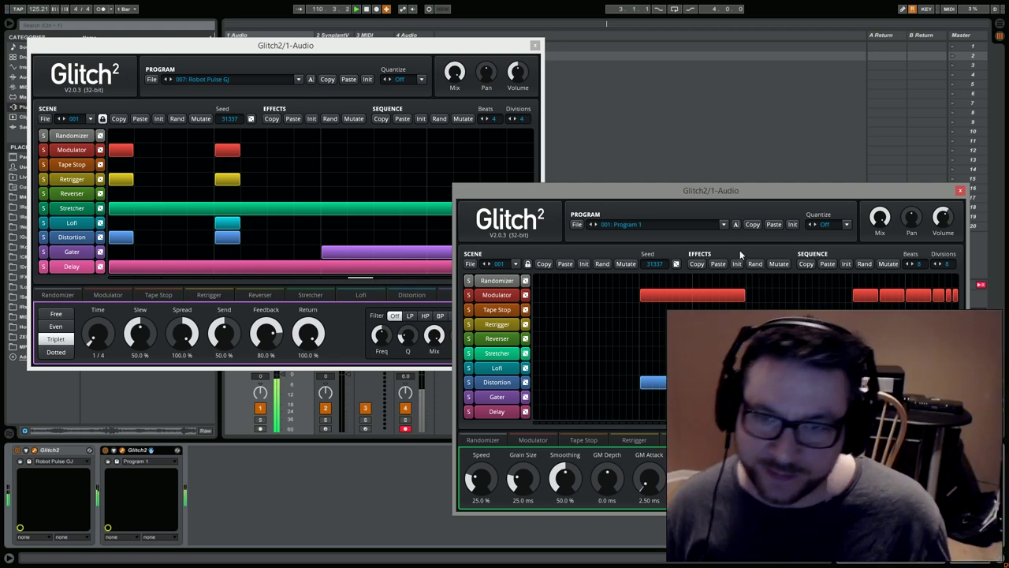
Close the second Glitch2's window, move the first one clear of the clips, and relaunch the Hse02_Chicago_125_eLAB clip
click(960, 192)
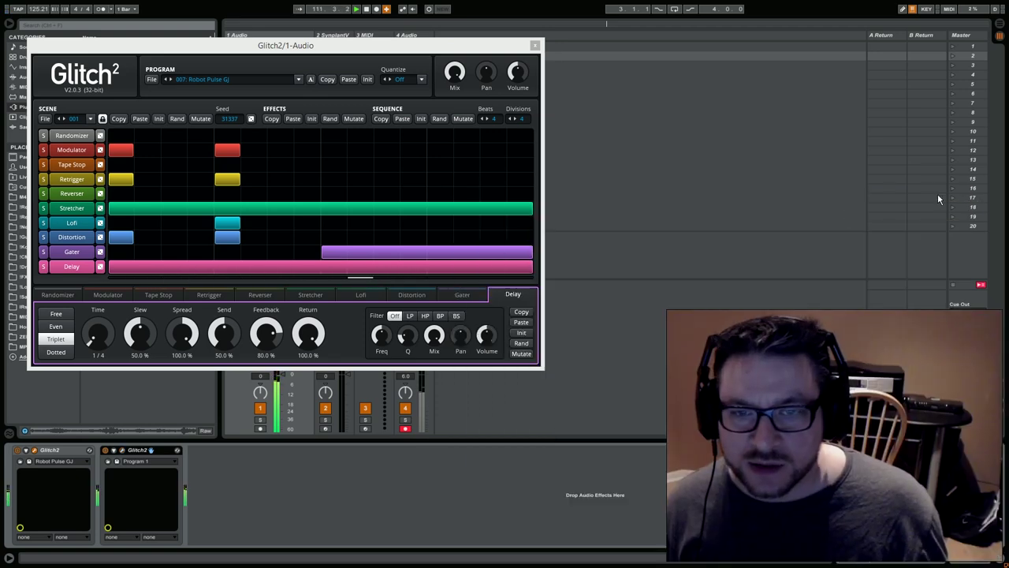
drag(367, 50, 604, 115)
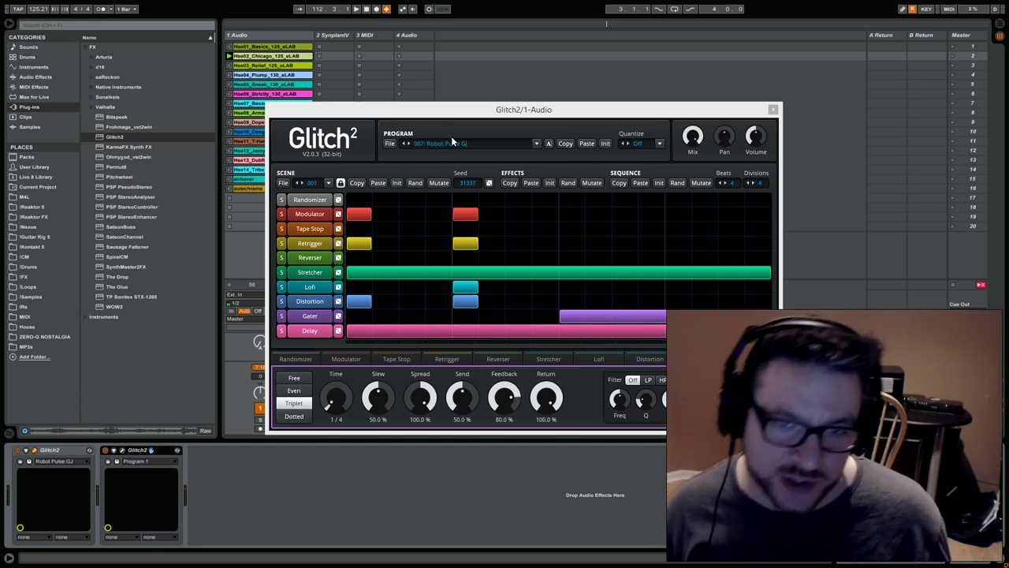
drag(511, 112, 580, 108)
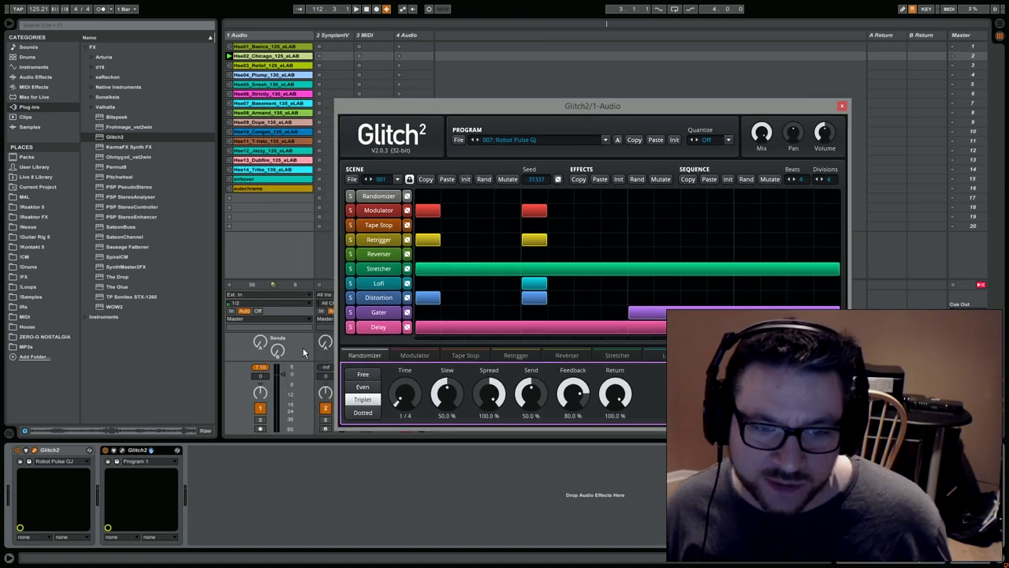
drag(502, 113, 523, 115)
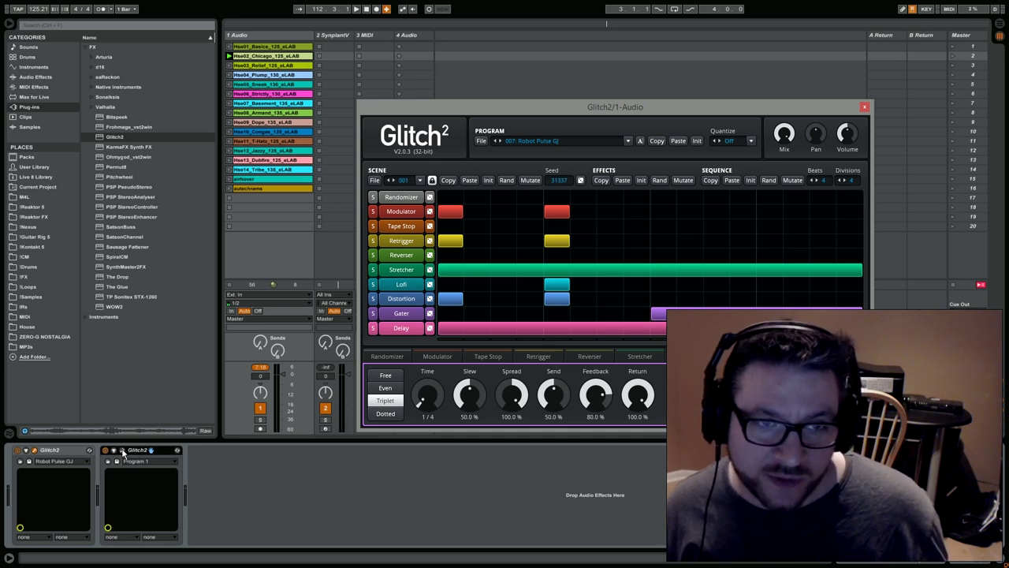
click(230, 57)
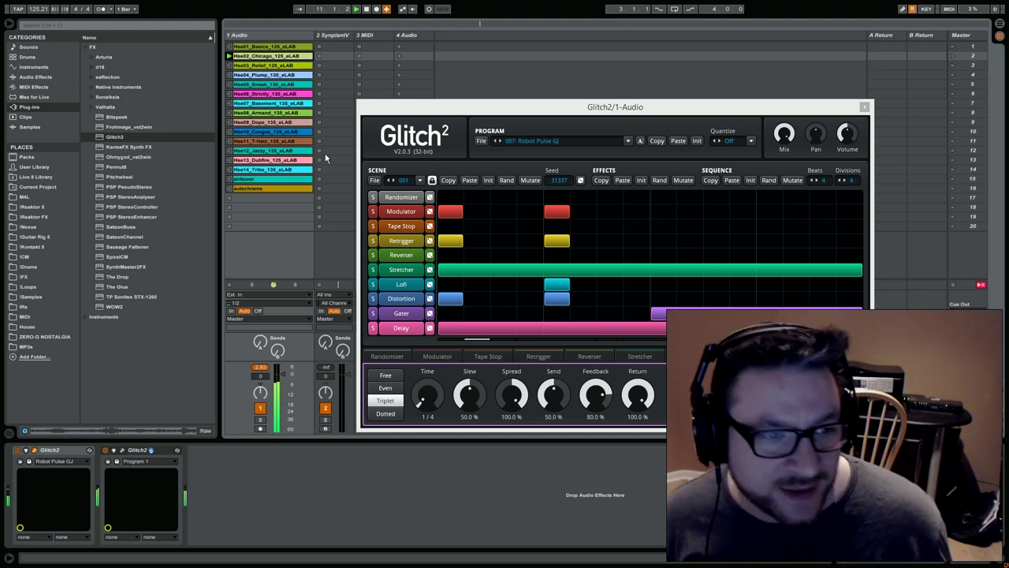
Browse the !Loops WAV folder to KO - LO-FI Cinematic Grooves, and preview bass riff 1.wav and bollwood loop 1.wav
click(29, 286)
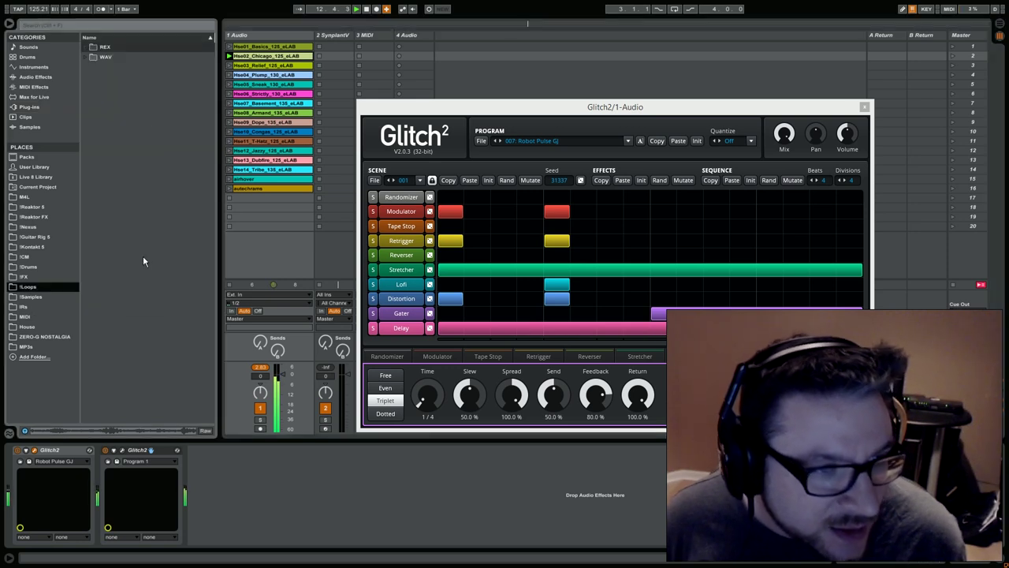
click(86, 56)
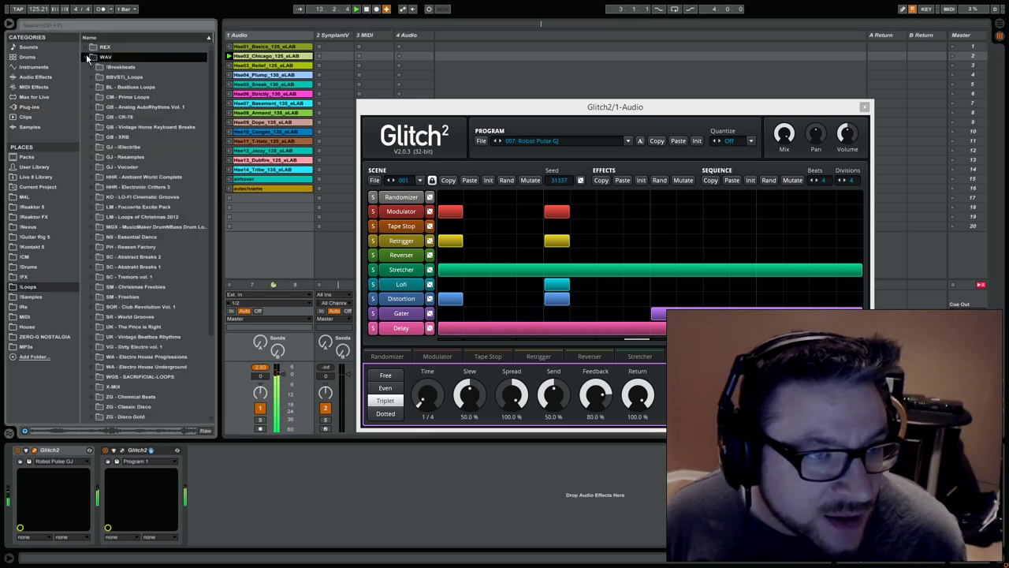
click(94, 197)
click(157, 236)
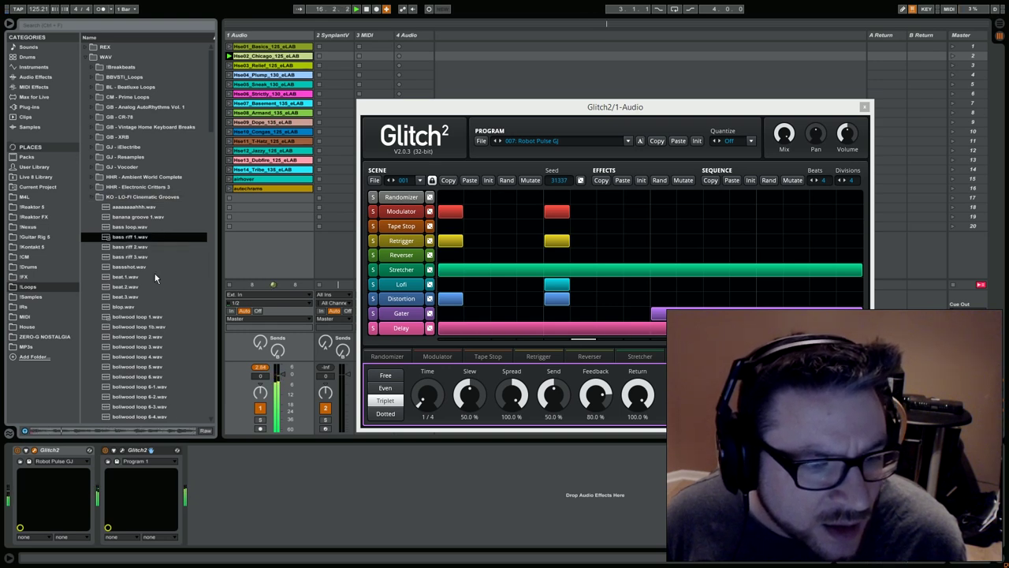
click(162, 314)
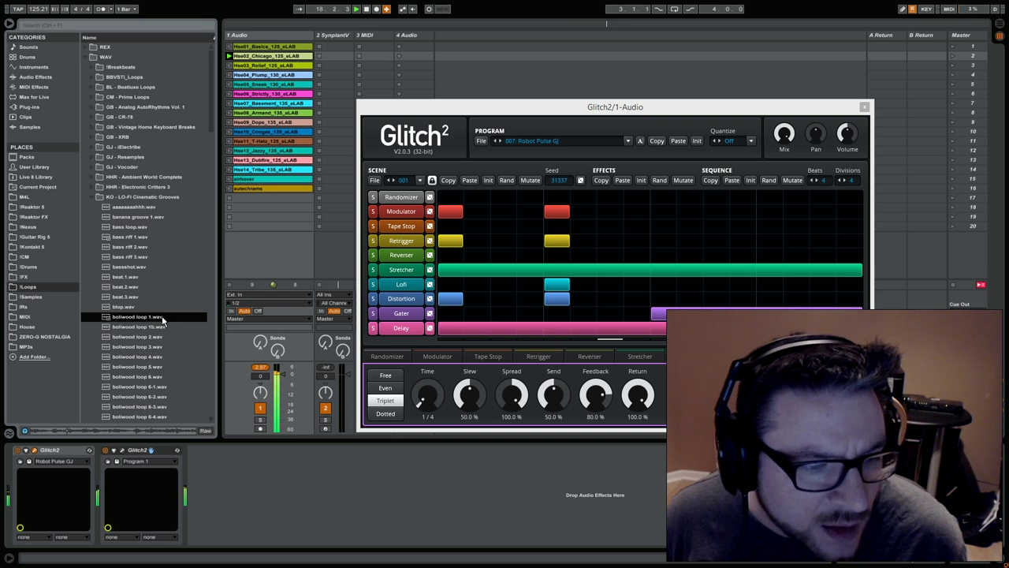
Add bollwood loop 1.wav as a clip on a new fifth audio track and play it soloed
scroll(162, 315, down, 4)
drag(134, 196, 468, 59)
drag(496, 112, 425, 69)
click(439, 56)
click(462, 56)
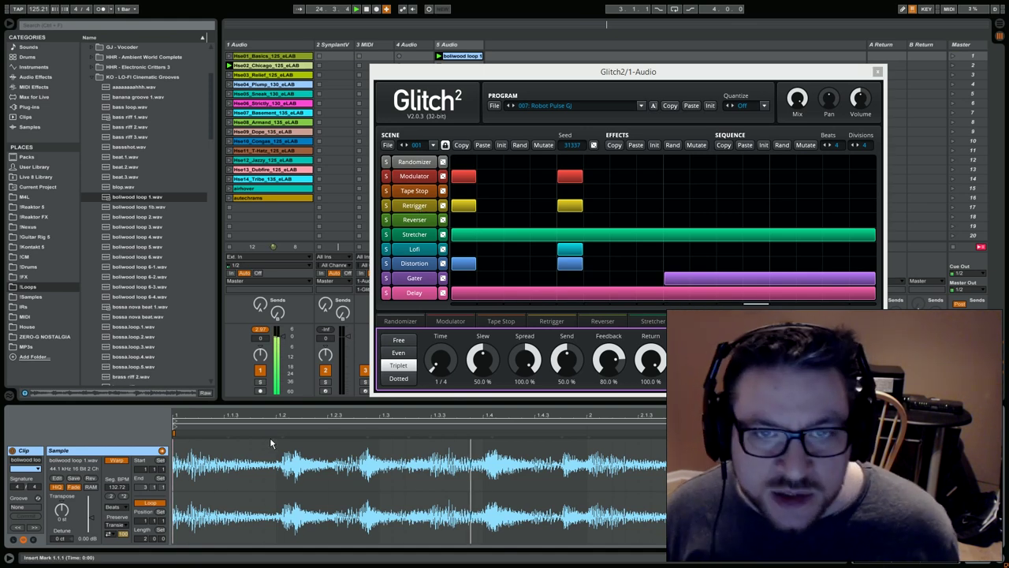
drag(668, 70, 869, 50)
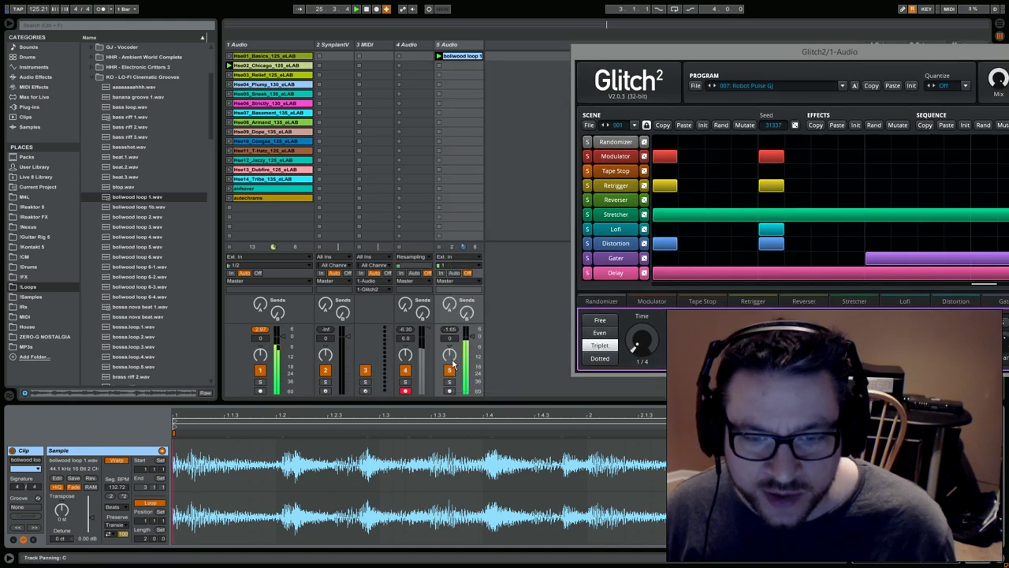
click(449, 382)
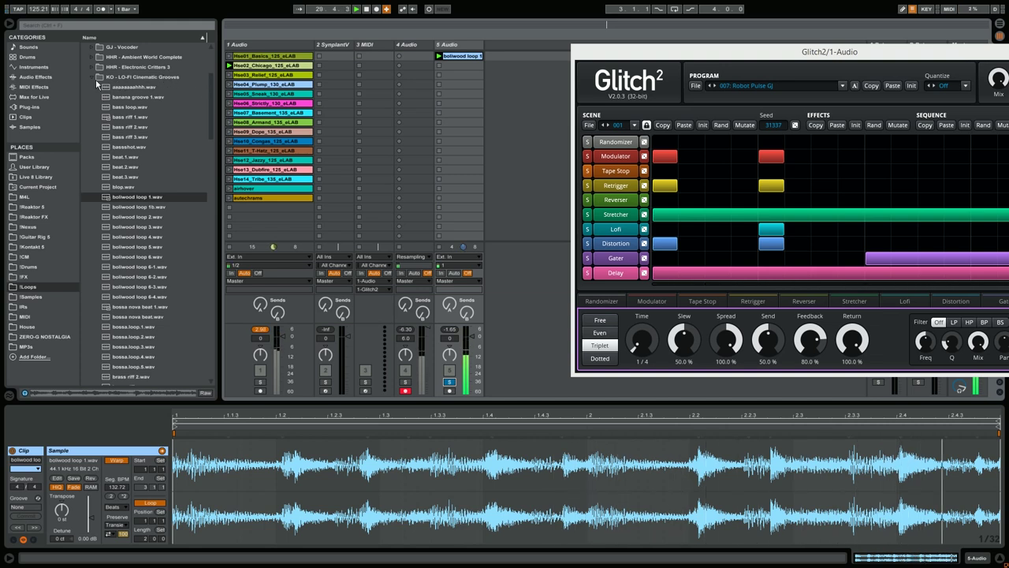
Preview bollwood loops 1b, 2, 3, 4 and 5 in the browser, and compare them with bollwood loop 1.wav
drag(210, 94, 209, 98)
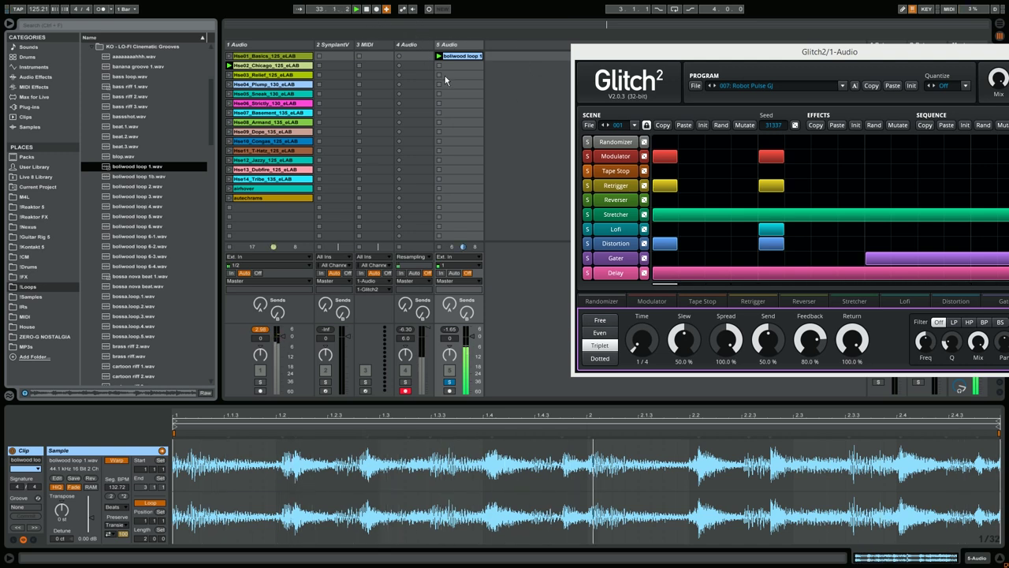
click(155, 179)
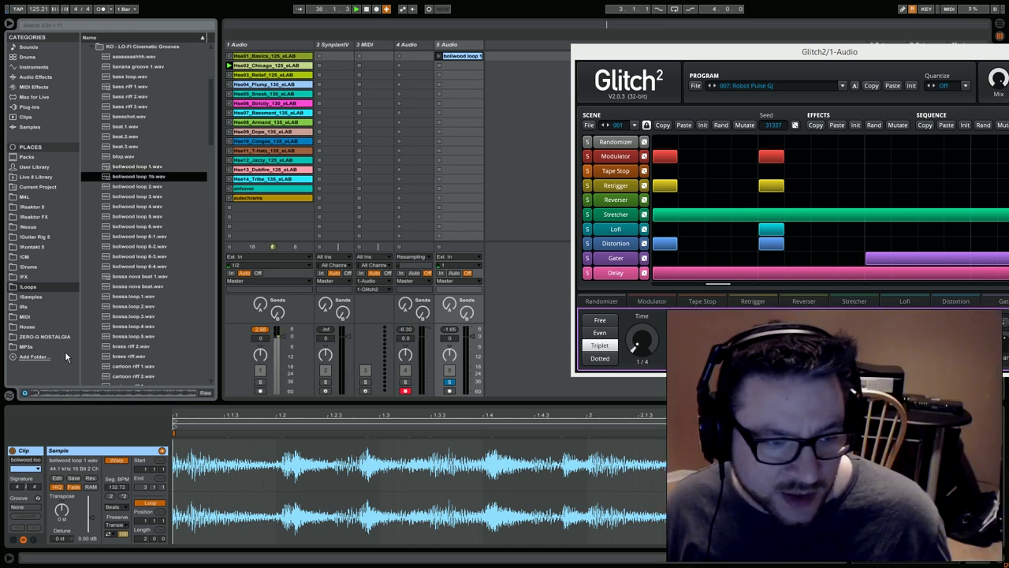
click(140, 187)
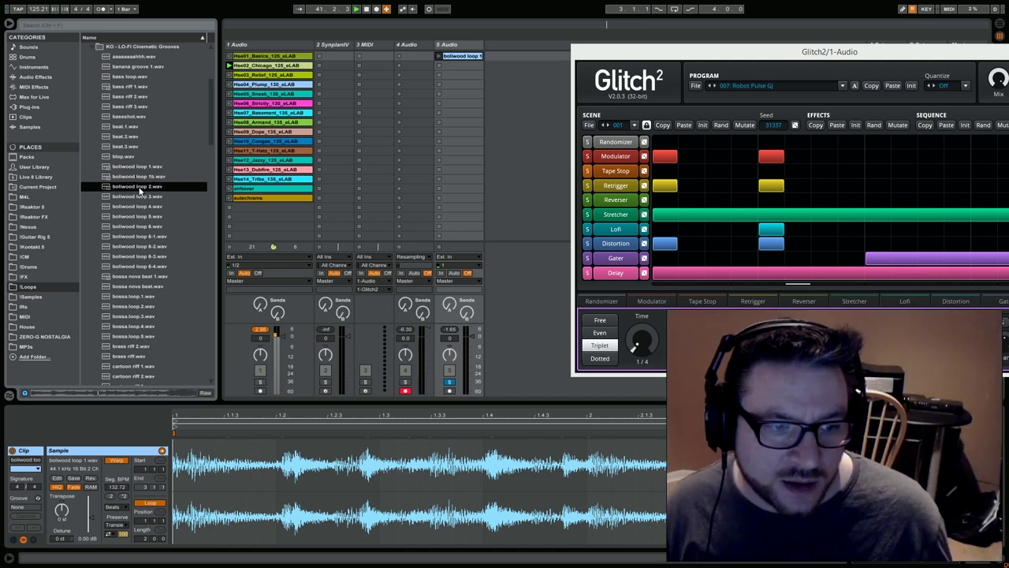
click(139, 197)
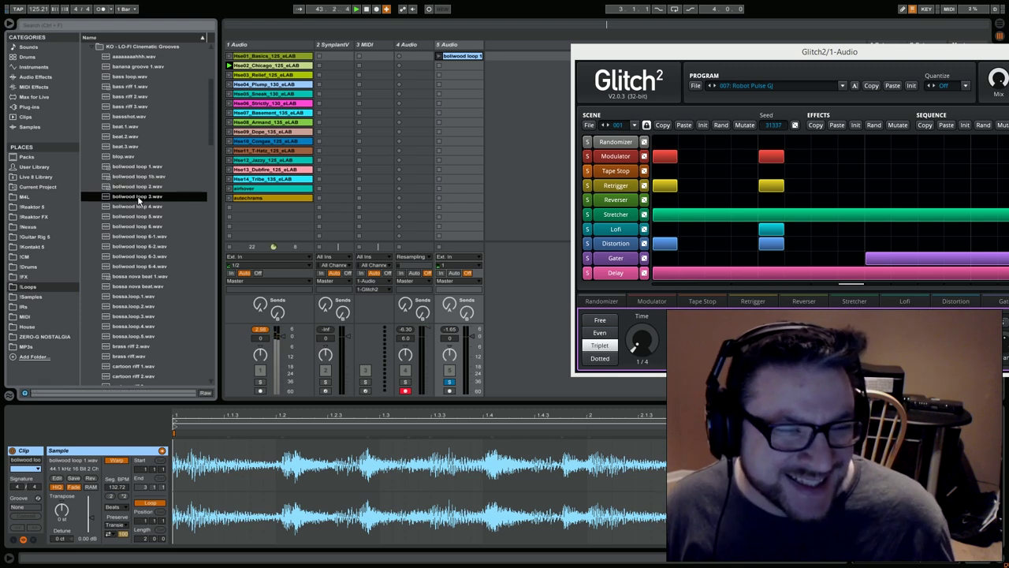
click(138, 207)
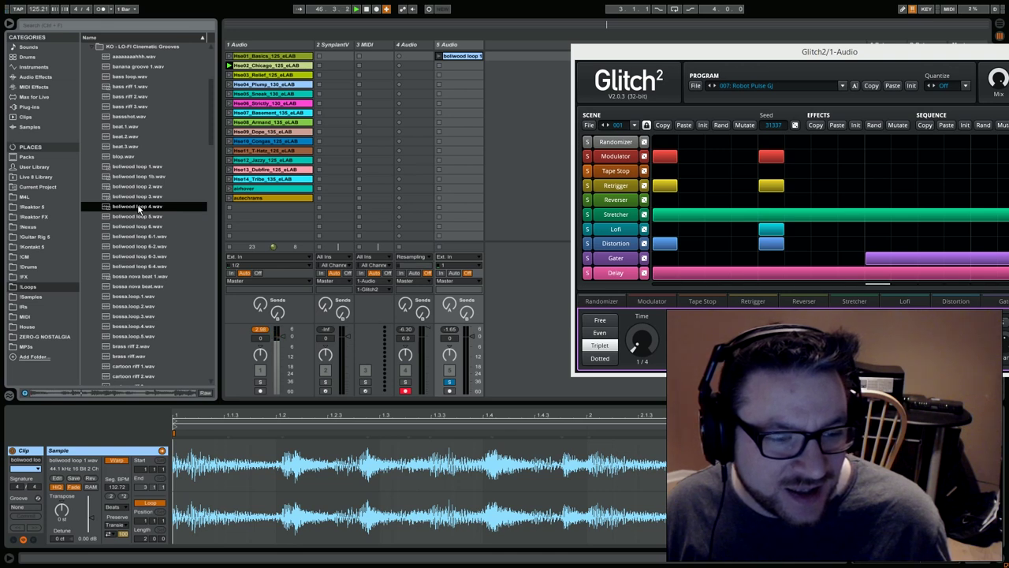
click(139, 215)
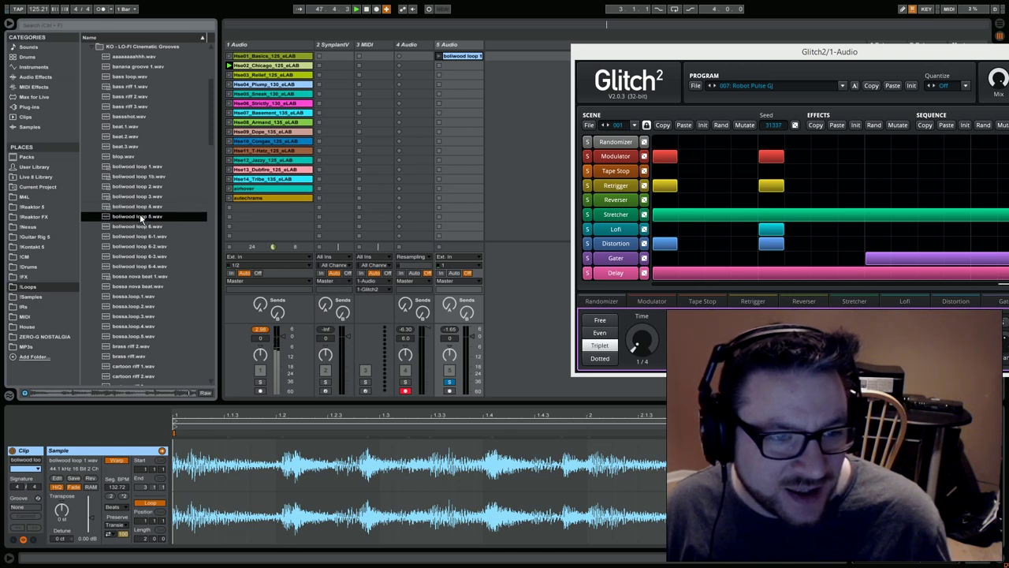
click(138, 166)
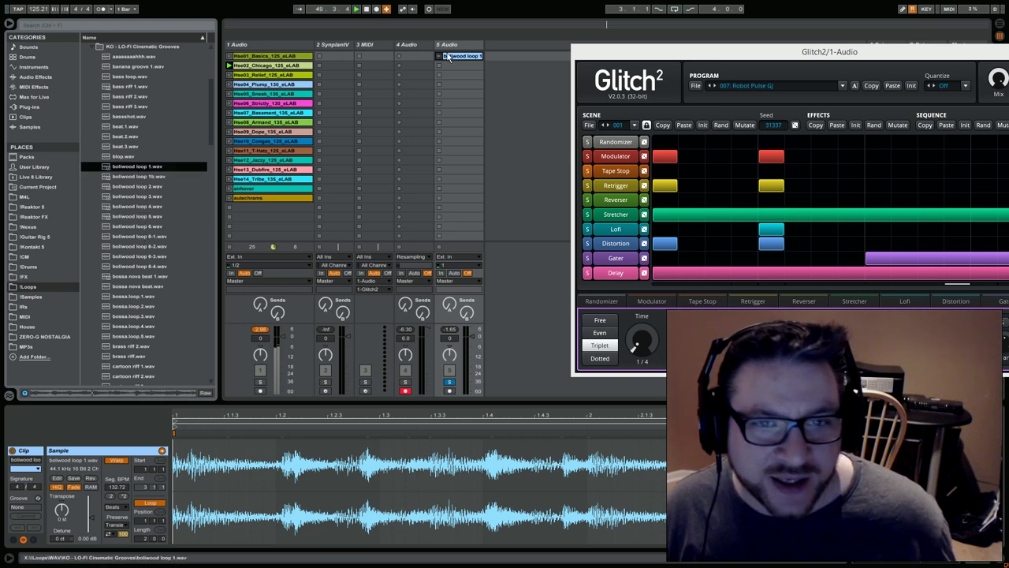
Relaunch the bollwood loop 1 clip and unsolo its track to hear it together with the glitched house loop
drag(453, 56, 451, 59)
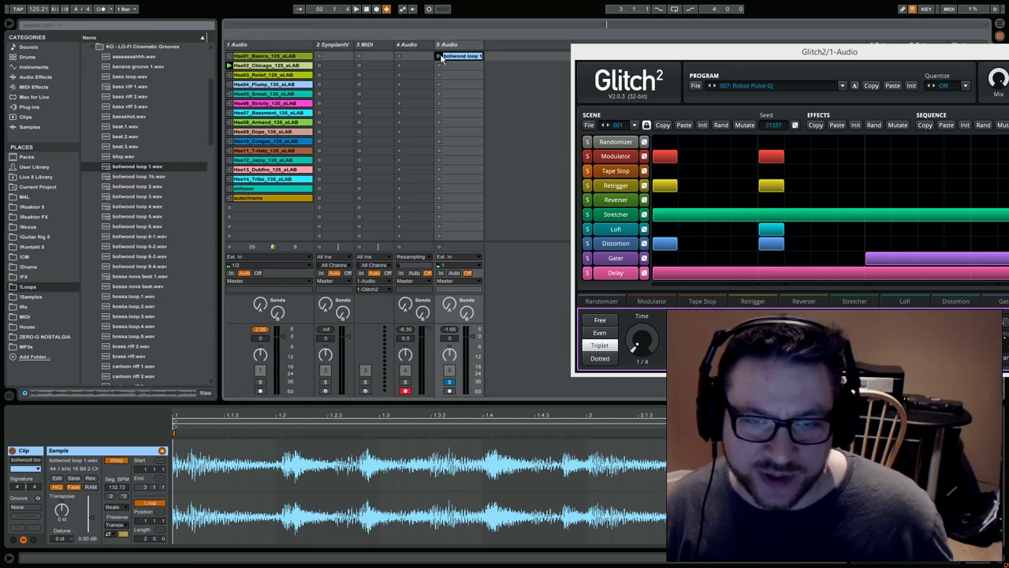
click(439, 57)
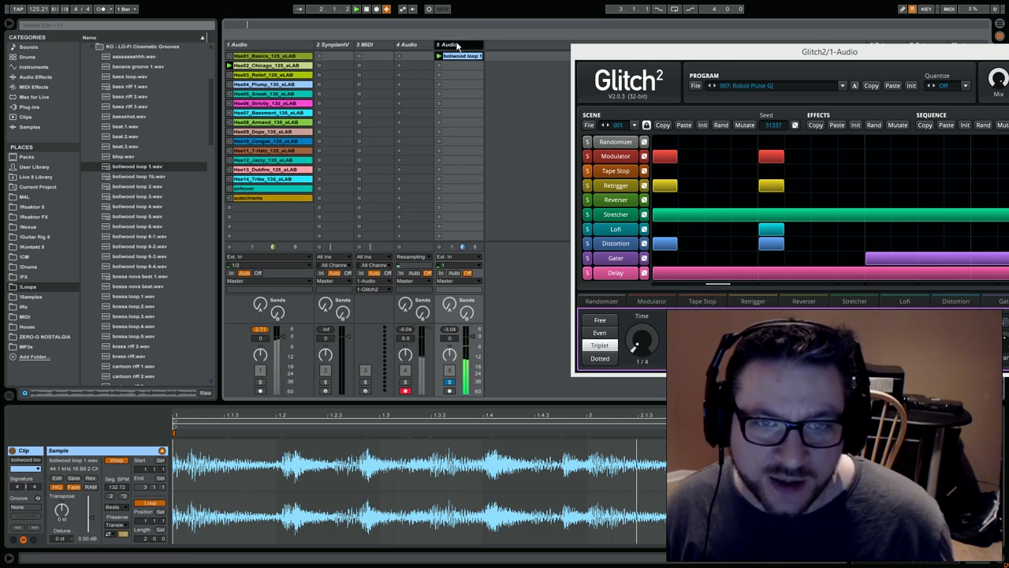
click(459, 45)
click(458, 58)
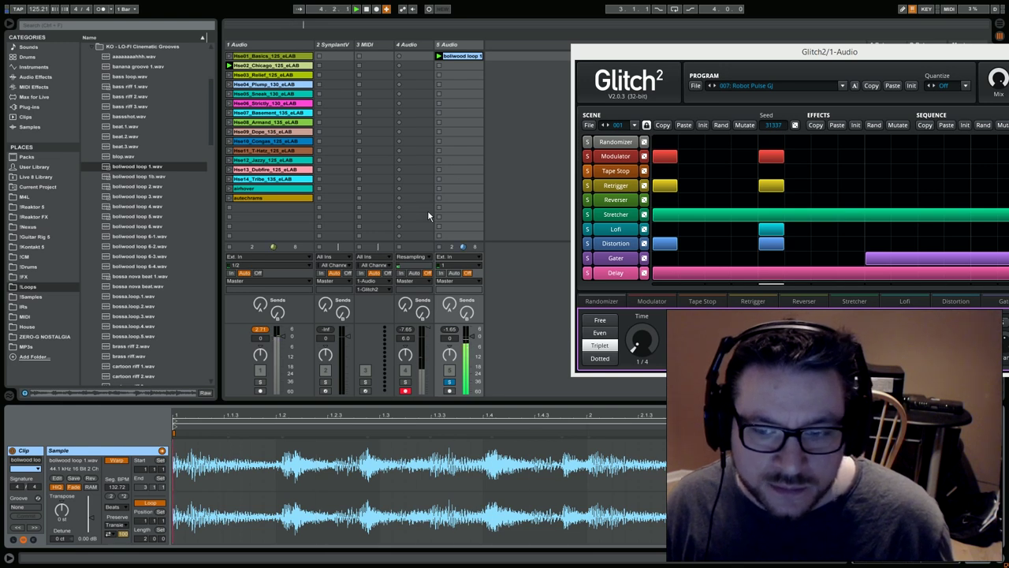
drag(729, 50, 686, 63)
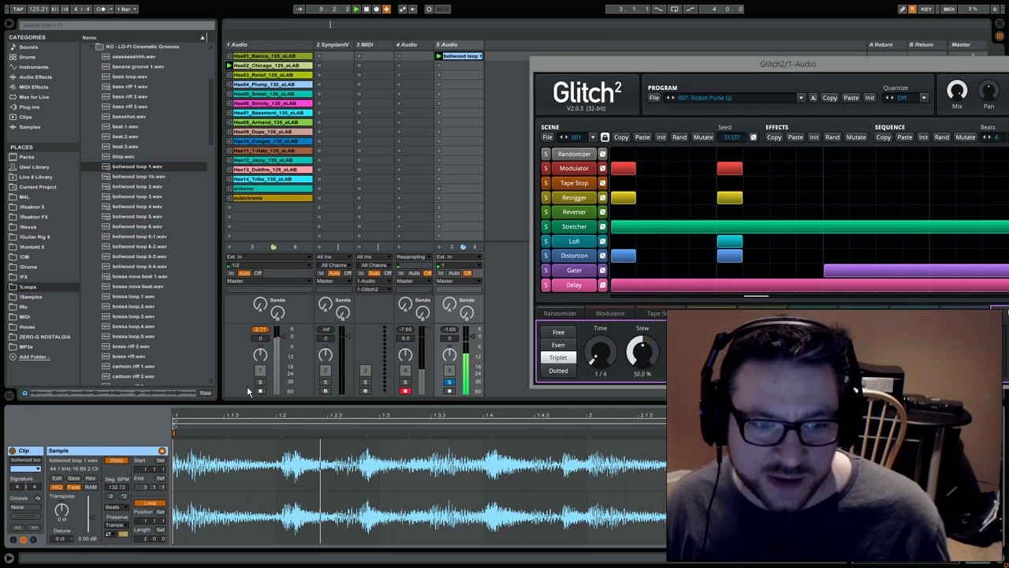
click(485, 360)
mouse_move(682, 63)
mouse_down()
mouse_move(603, 66)
mouse_move(687, 58)
mouse_up()
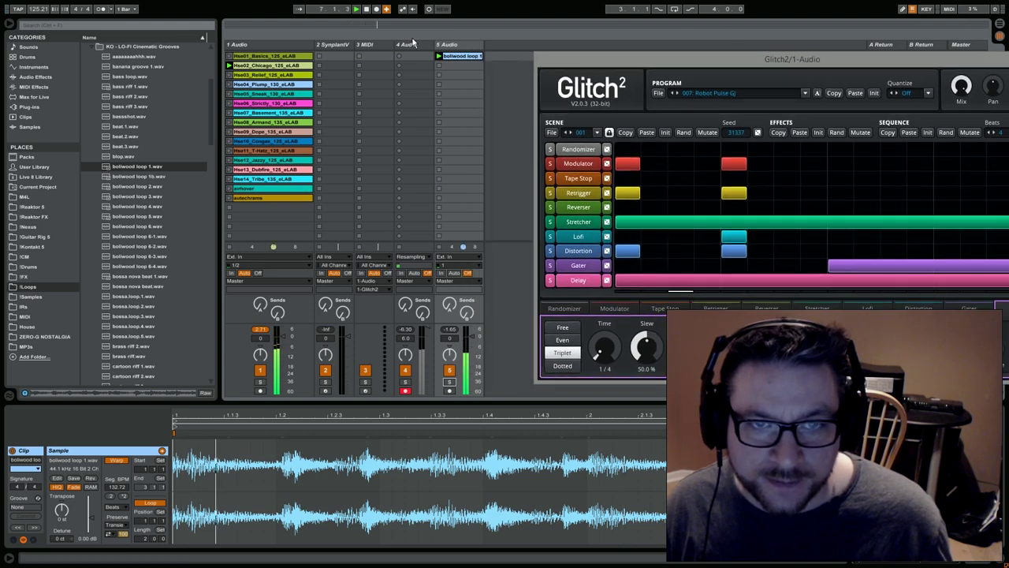
Bypass both Glitch2 devices on the first audio track and open the bollwood loop 1 clip while listening to the dry loops
click(462, 57)
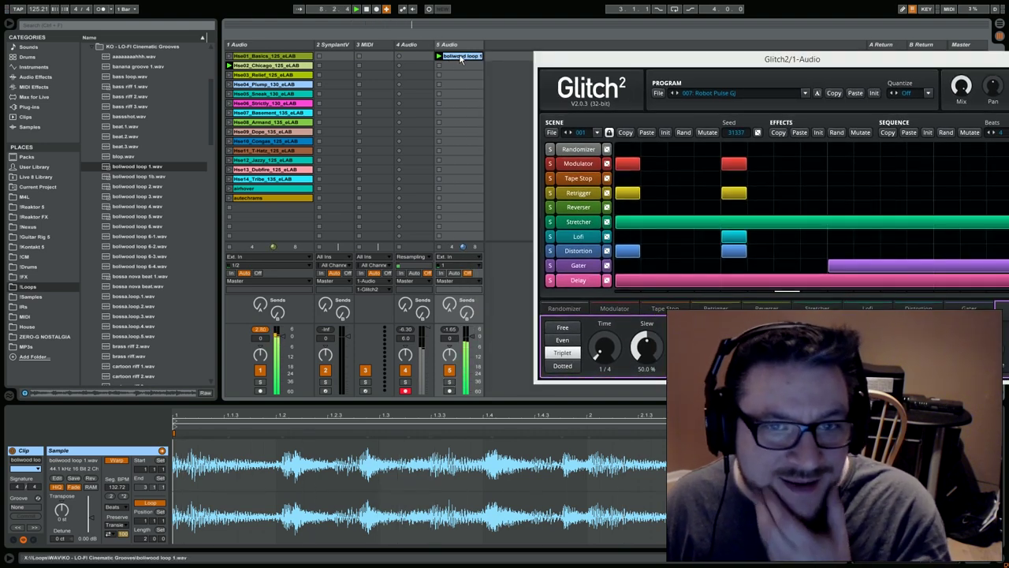
click(291, 54)
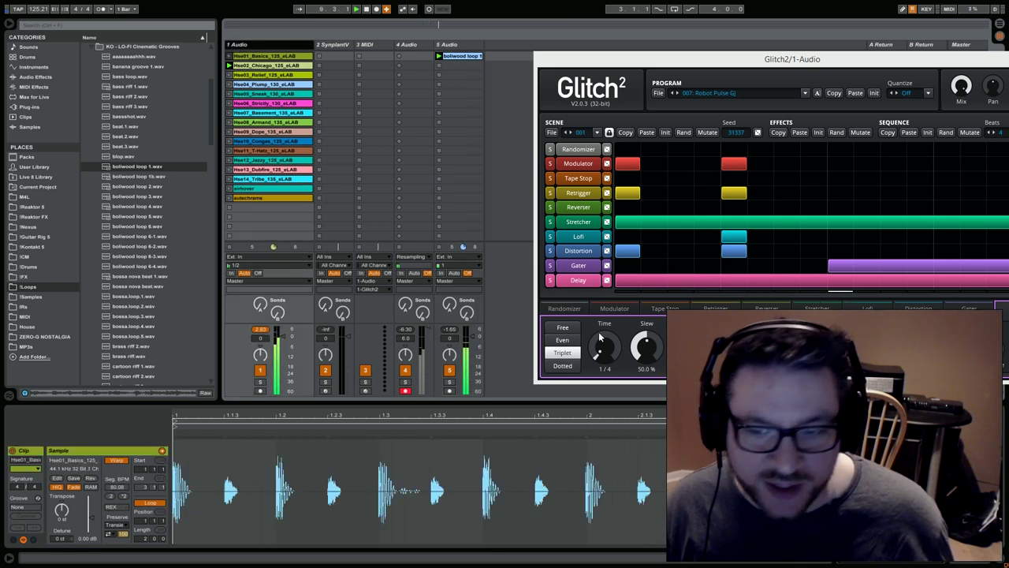
key(shift+Tab)
click(17, 452)
click(105, 451)
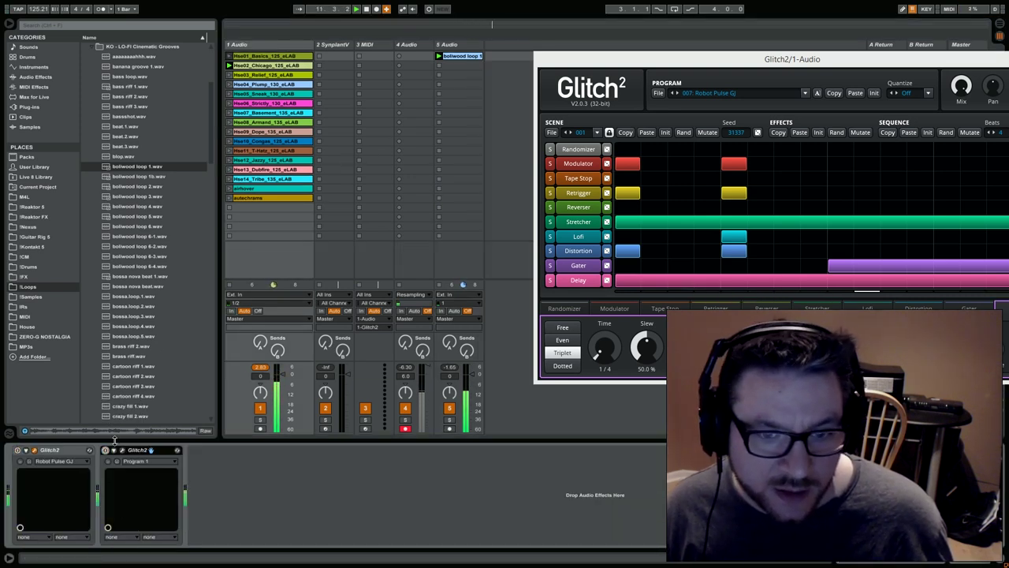
click(446, 57)
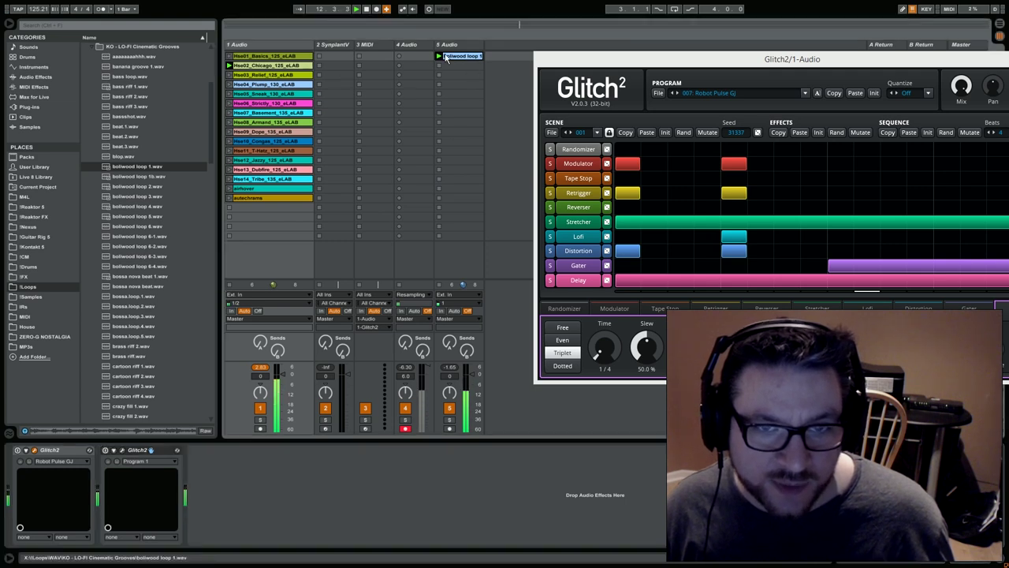
double_click(446, 57)
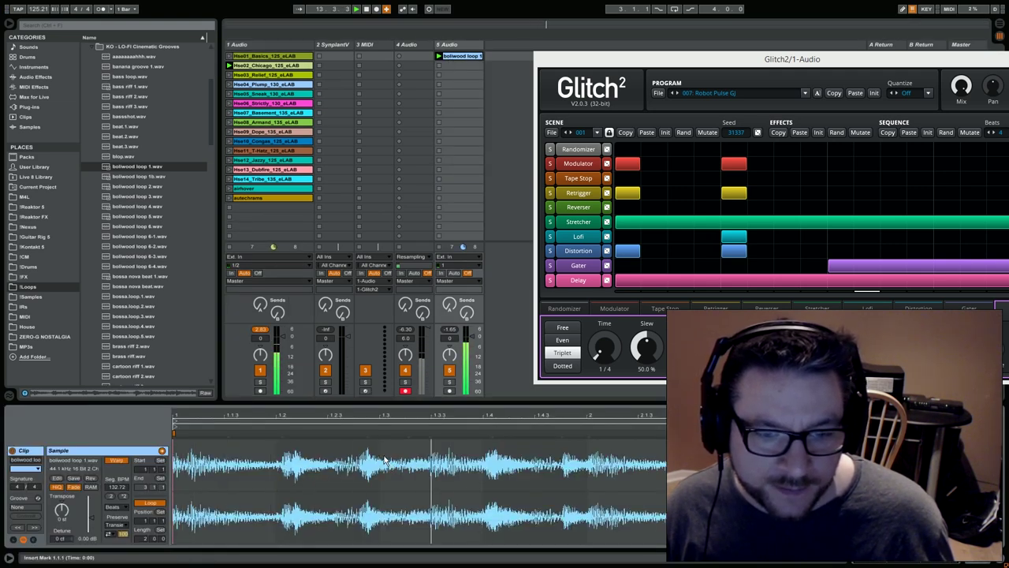
Launch the Hse01_Basics_125_eLAB clip and re-enable both Glitch2 devices on its track
click(229, 56)
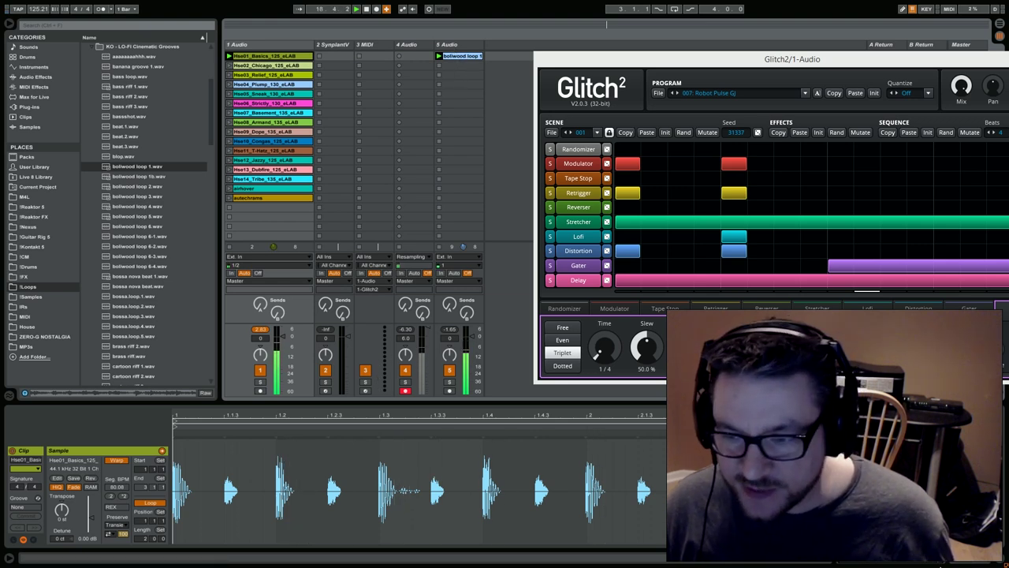
key(shift+Tab)
click(18, 450)
click(106, 450)
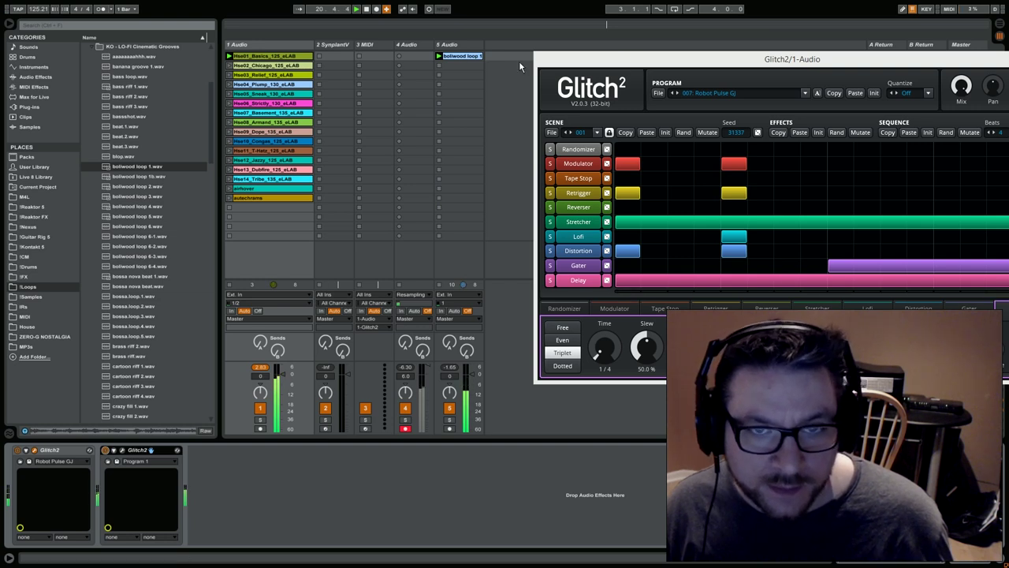
Raise the bollwood loop track's volume to 4.0 and move the track directly after the first audio track, selecting both
click(444, 63)
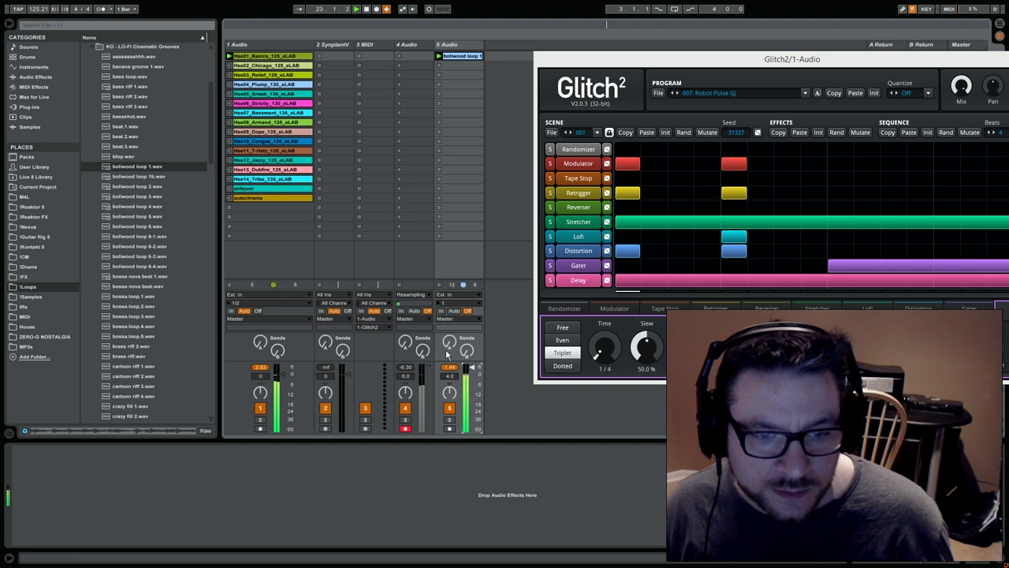
drag(464, 51, 273, 45)
click(272, 44)
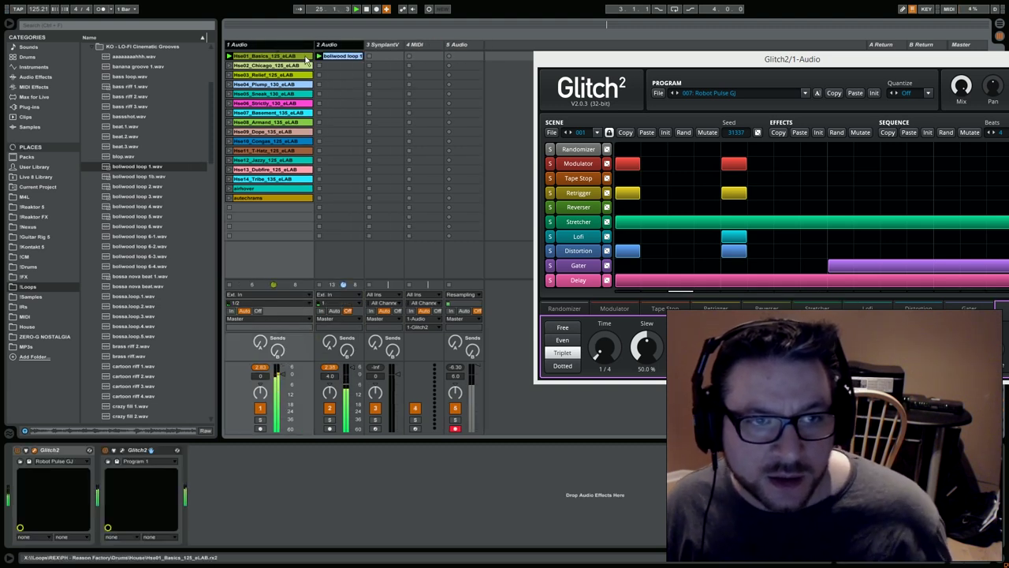
Save the Live Set as glitch2 in the Sessions > Live folder on the MUSIC (M:) drive
key(ctrl+s)
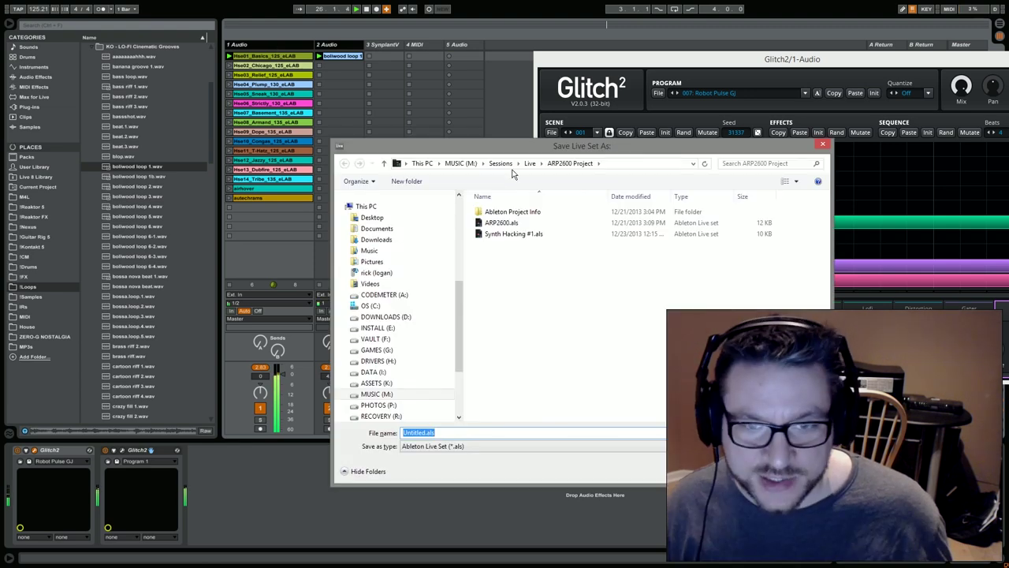
click(529, 164)
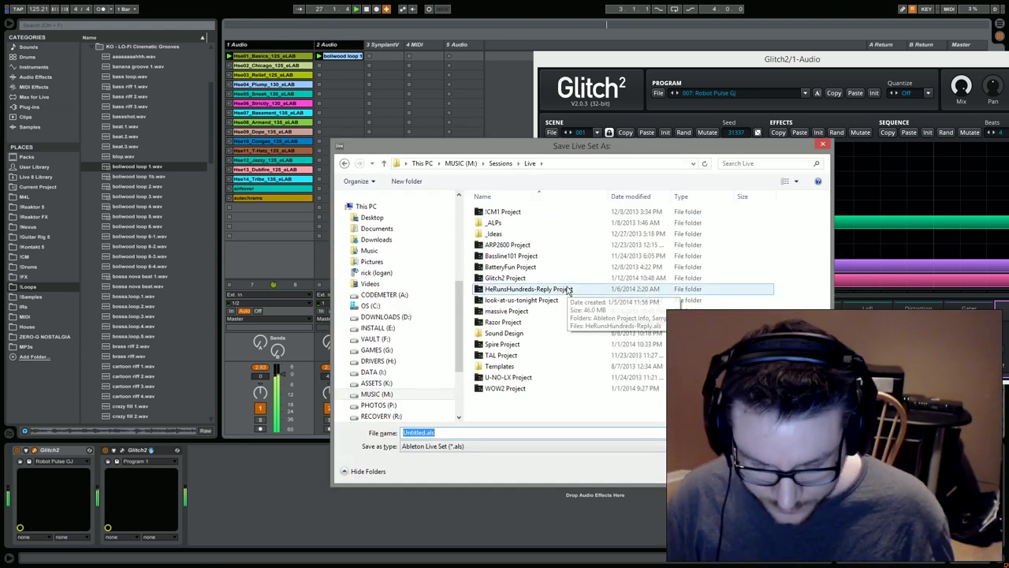
text(glitch2)
key(Return)
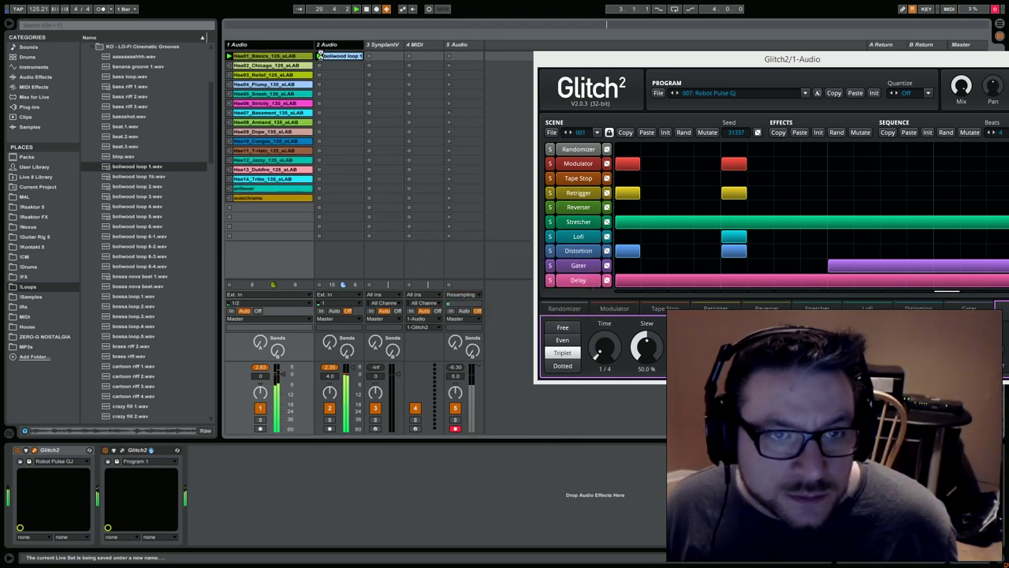
Group the house loop and bollwood loop tracks, and stop playback
right_click(281, 49)
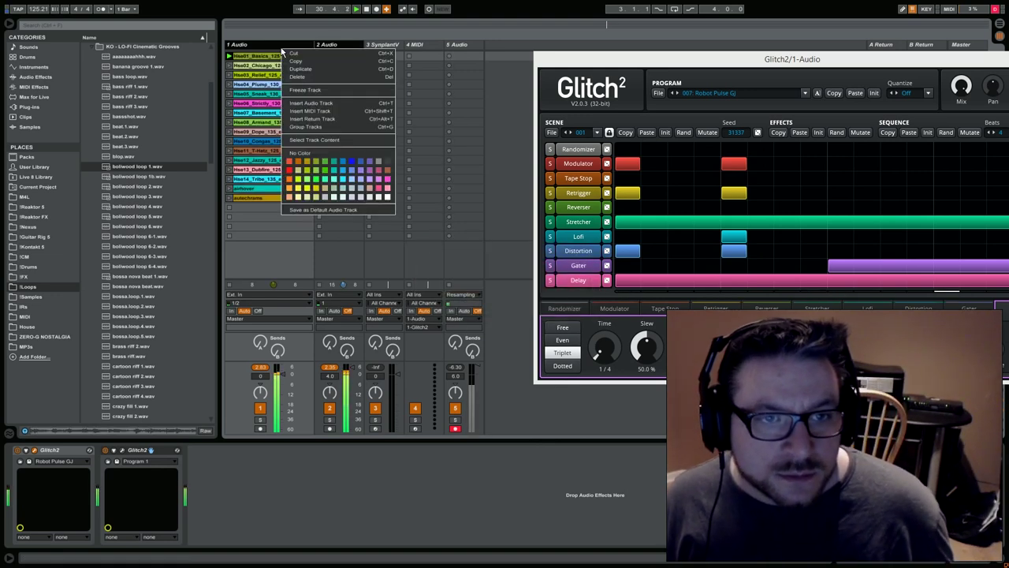
click(311, 126)
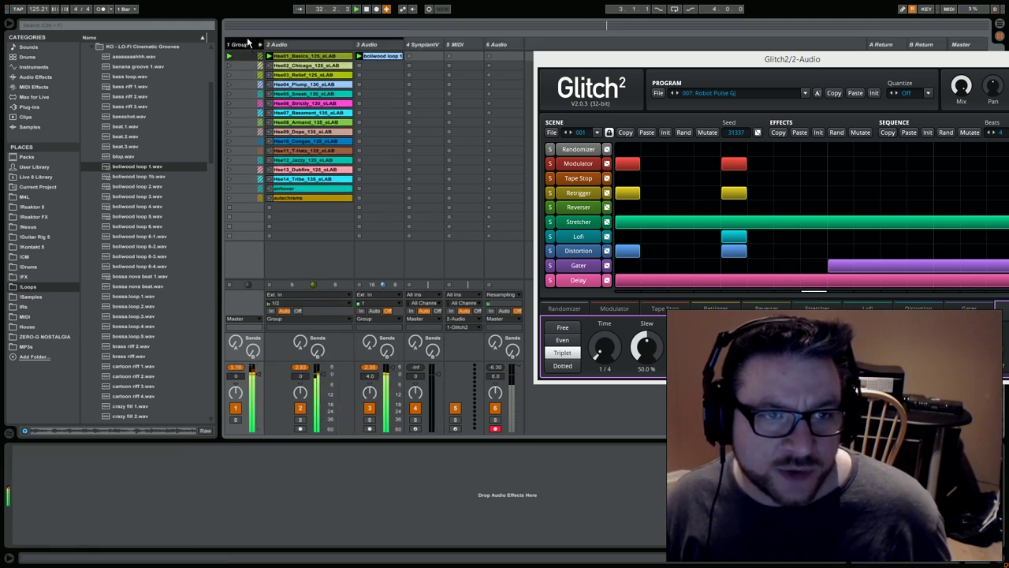
click(367, 8)
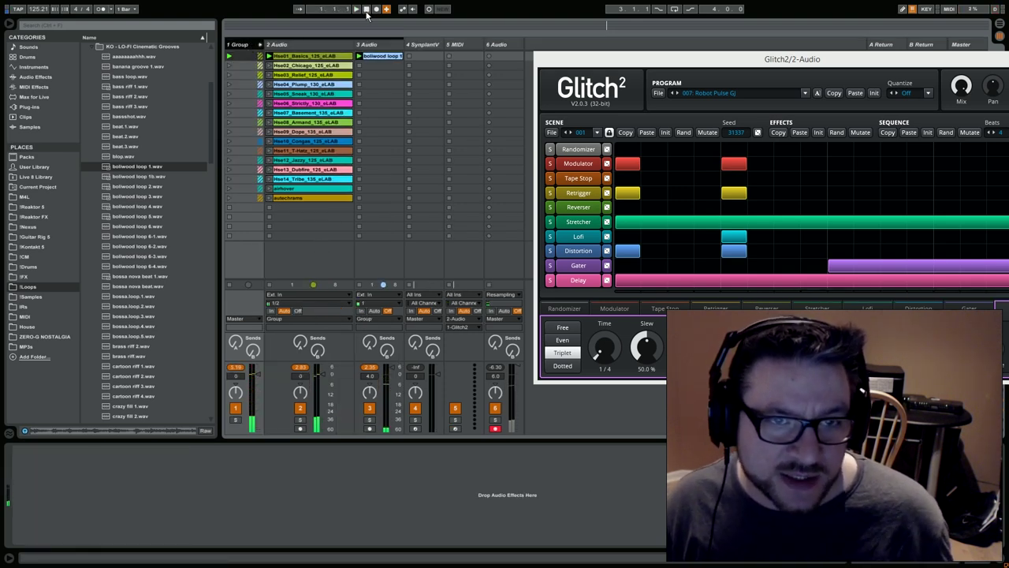
Add a Glue Compressor to the group track with threshold -11.7 dB, makeup 14.3 dB and range 11.2 dB
click(36, 77)
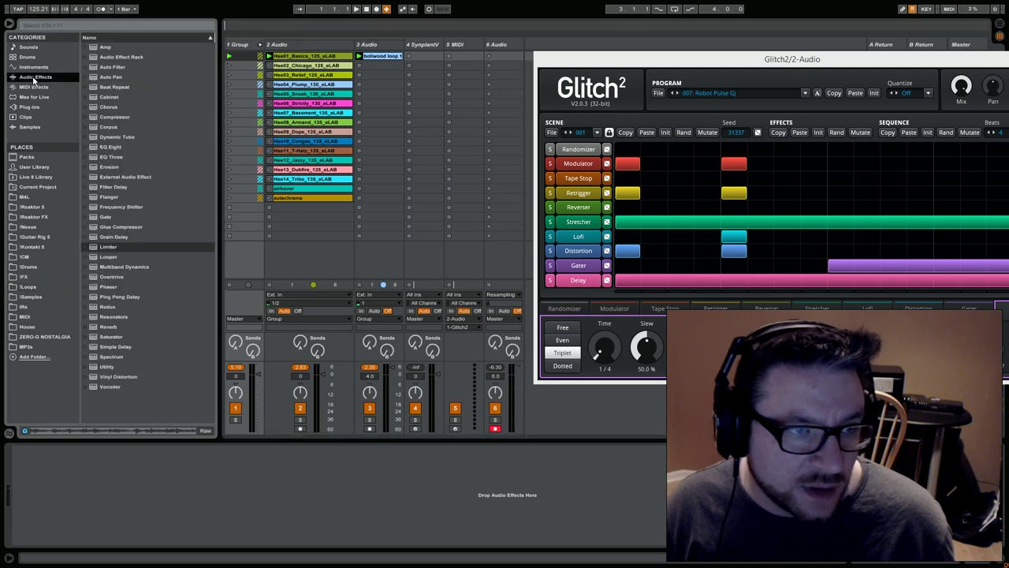
drag(94, 230, 260, 473)
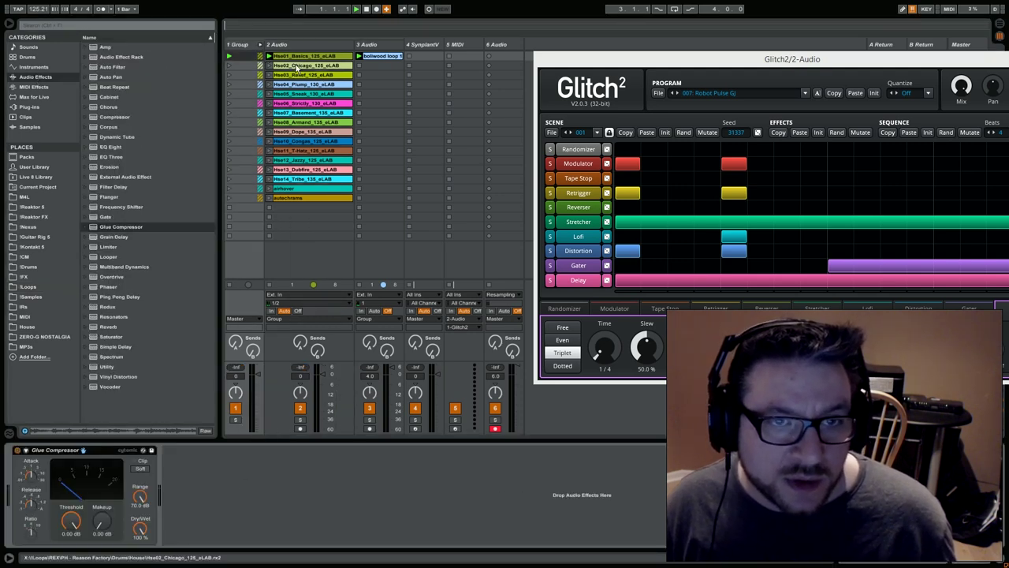
drag(71, 521, 71, 552)
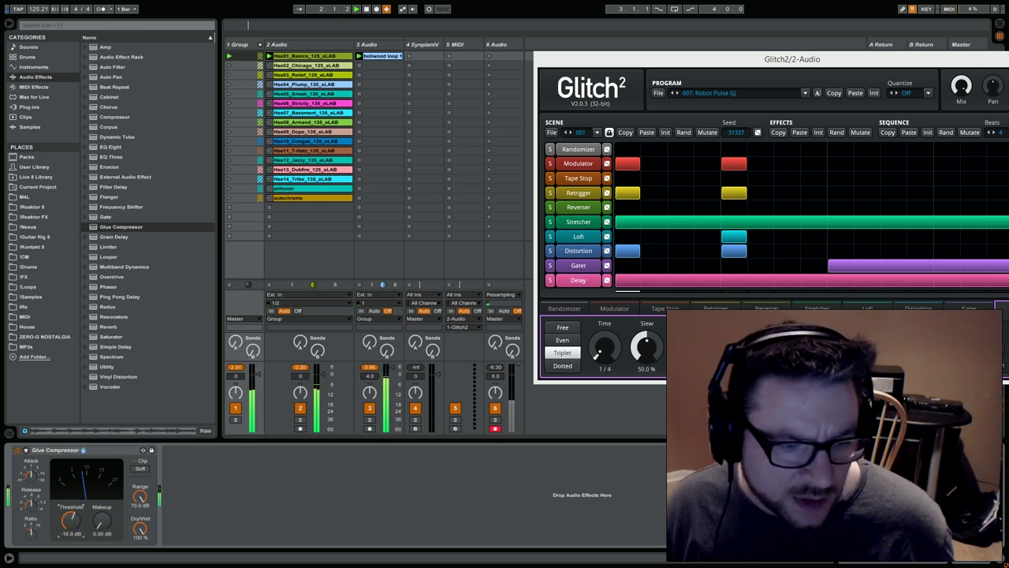
drag(114, 504, 115, 465)
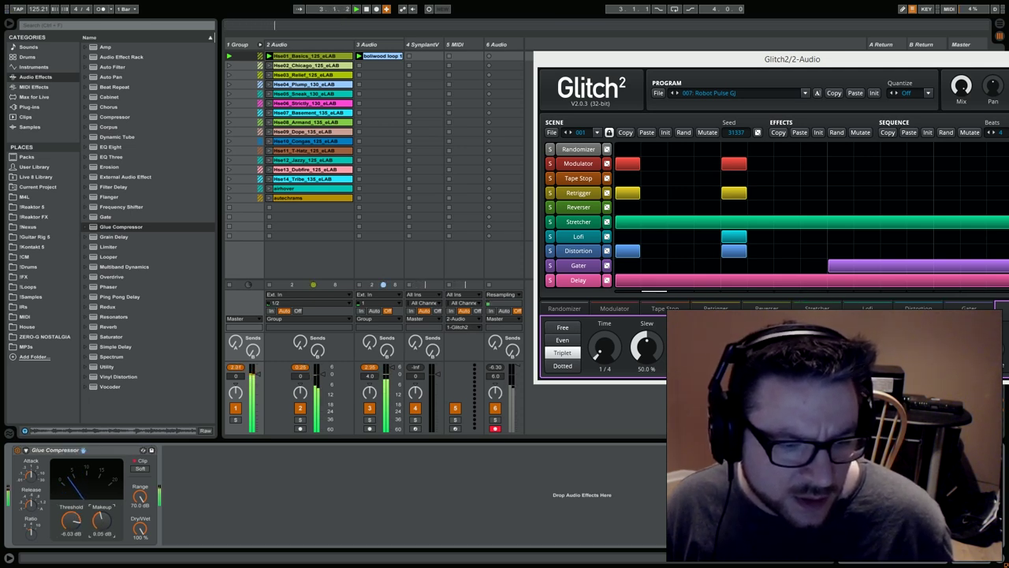
drag(80, 524, 101, 512)
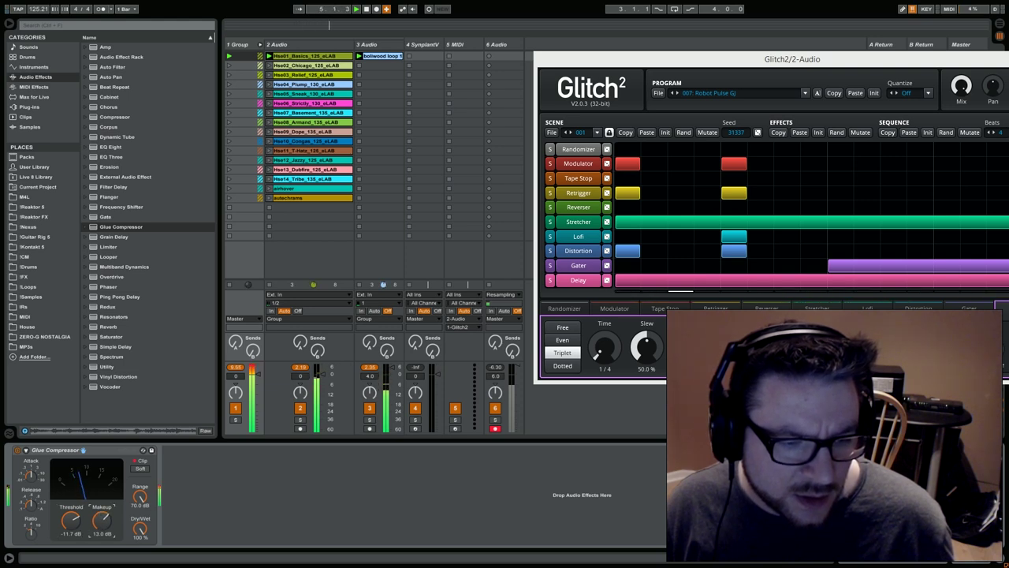
click(139, 468)
mouse_move(139, 494)
mouse_down()
mouse_move(139, 531)
mouse_move(139, 499)
mouse_up()
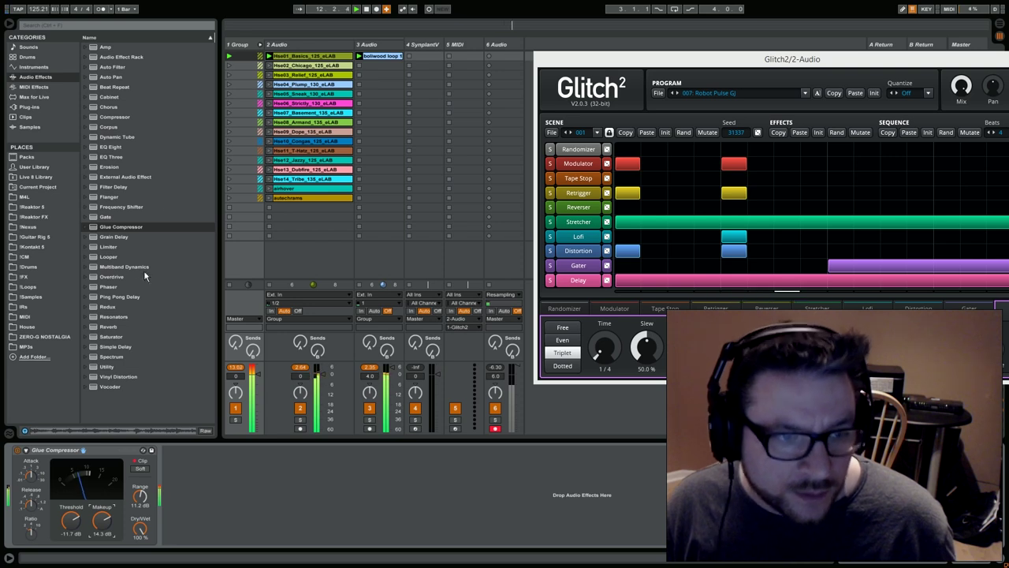
Browse !Loops to the Soul Jazz folder of ZG - Oldschool Flavours Vol. 1, and preview Soul Jazz 092 1.wav and 112 3.wav
click(27, 286)
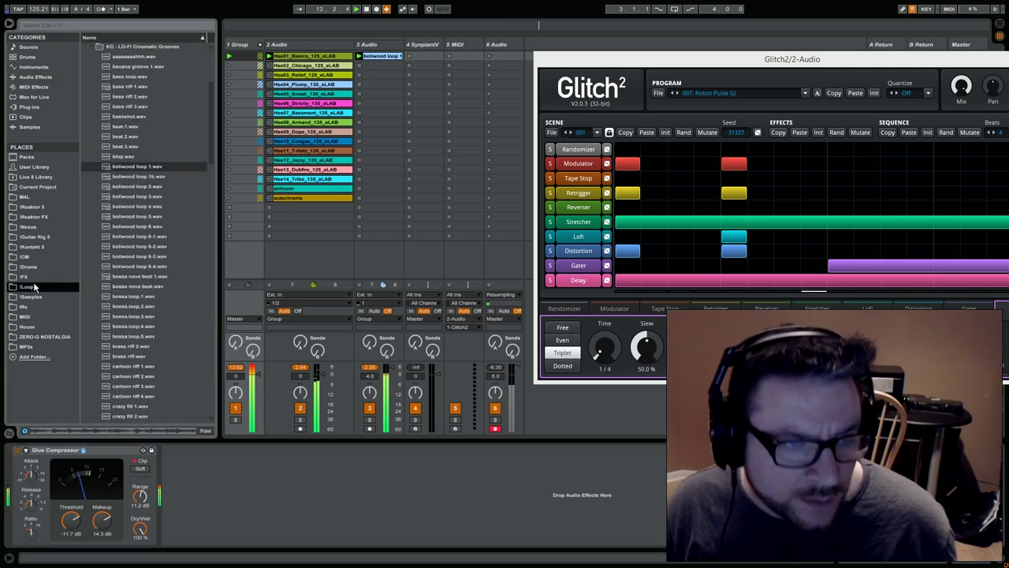
click(93, 48)
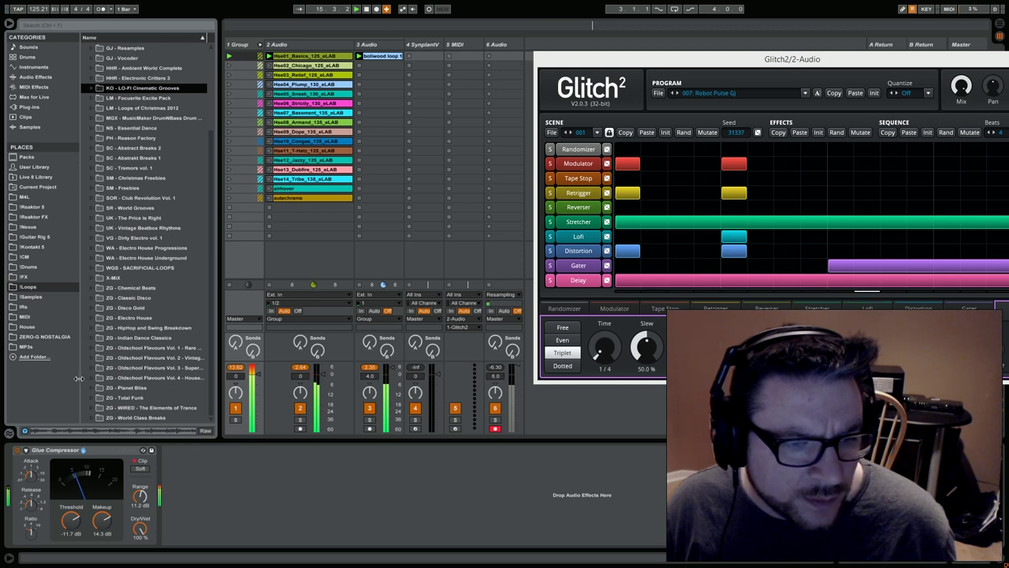
click(93, 348)
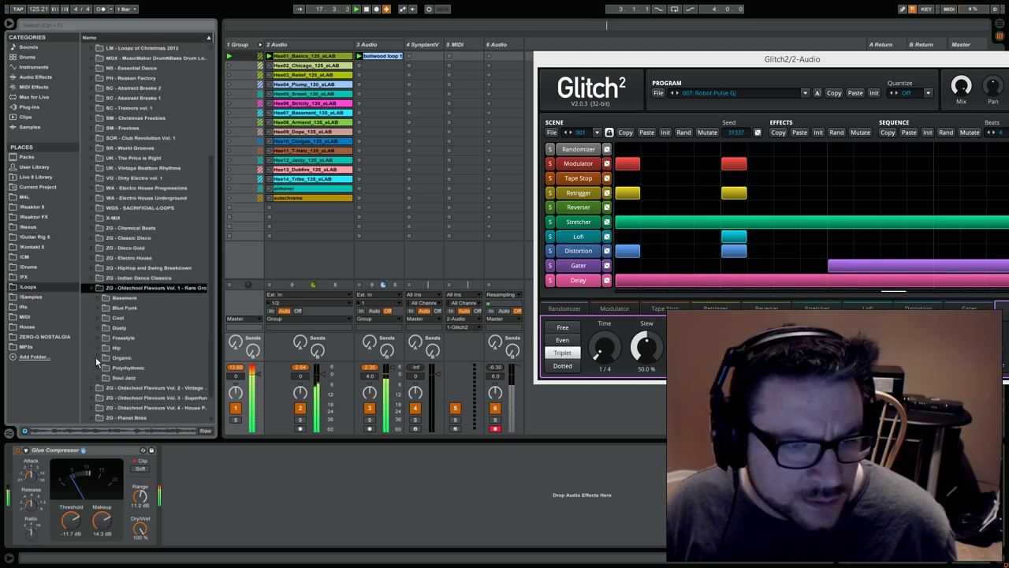
click(96, 377)
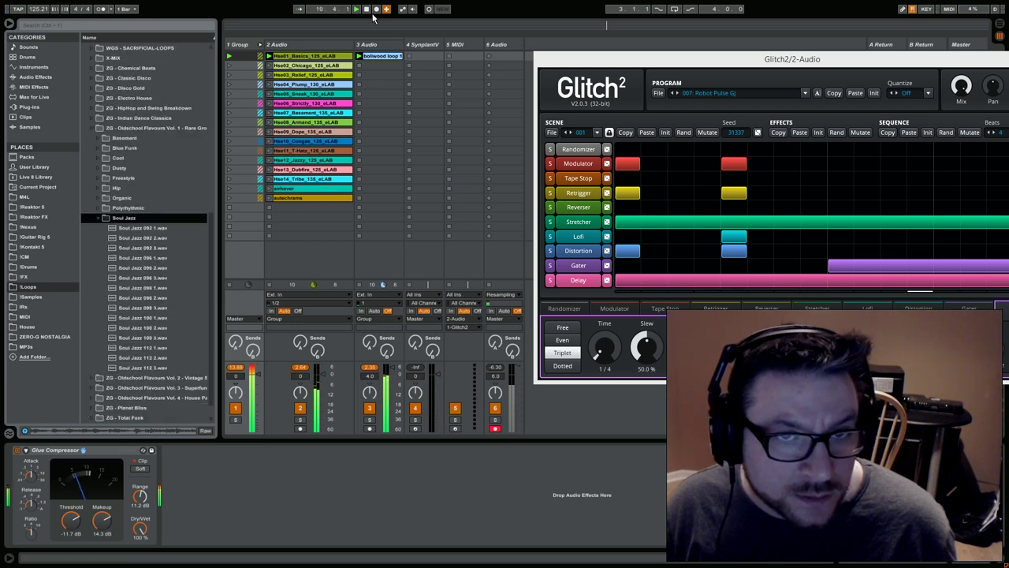
click(167, 229)
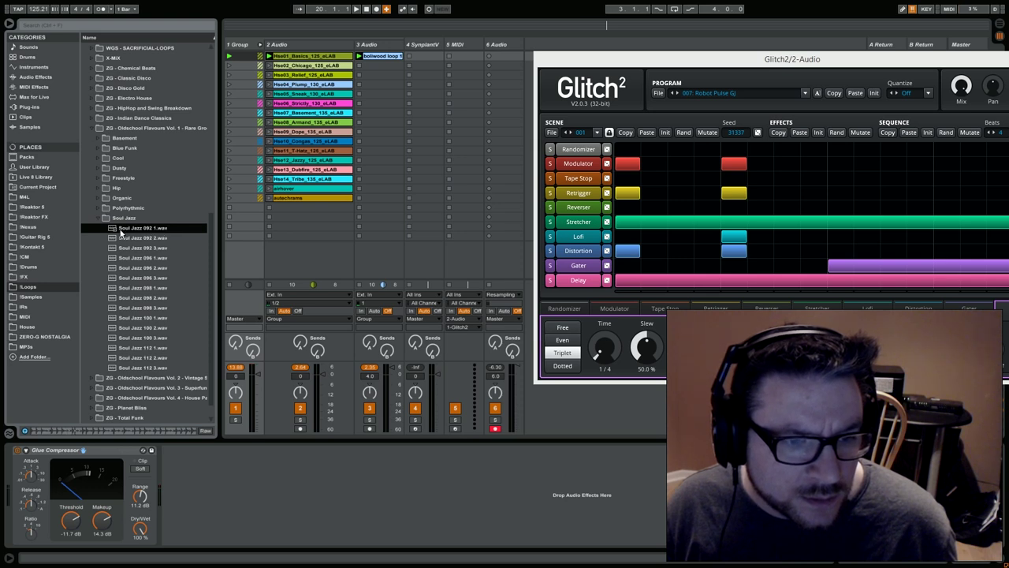
click(146, 369)
click(100, 218)
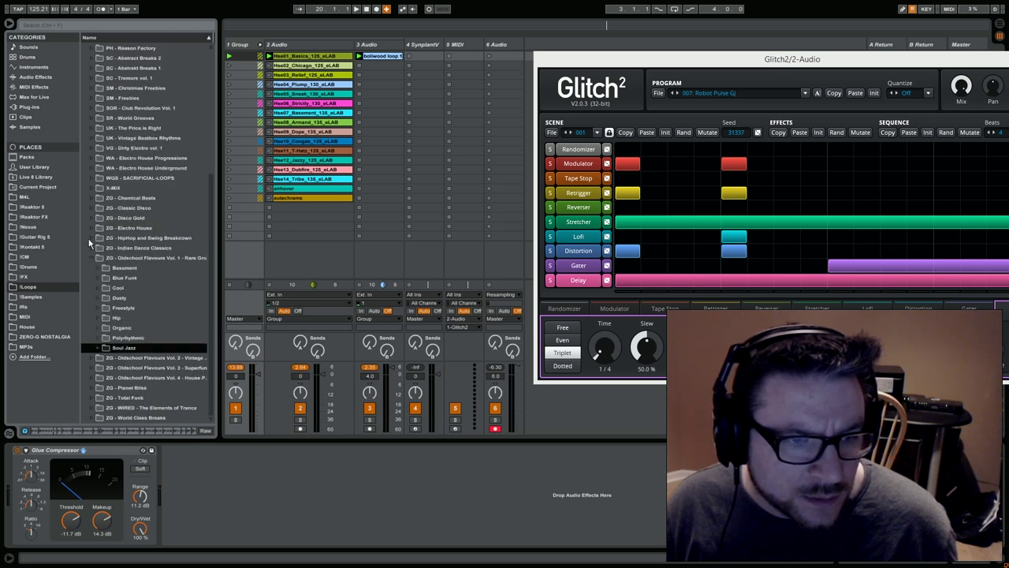
Preview Basement 092 1.wav and Basement 108 3.wav from the Basement folder, and collapse Oldschool Flavours Vol. 1
click(99, 271)
click(128, 279)
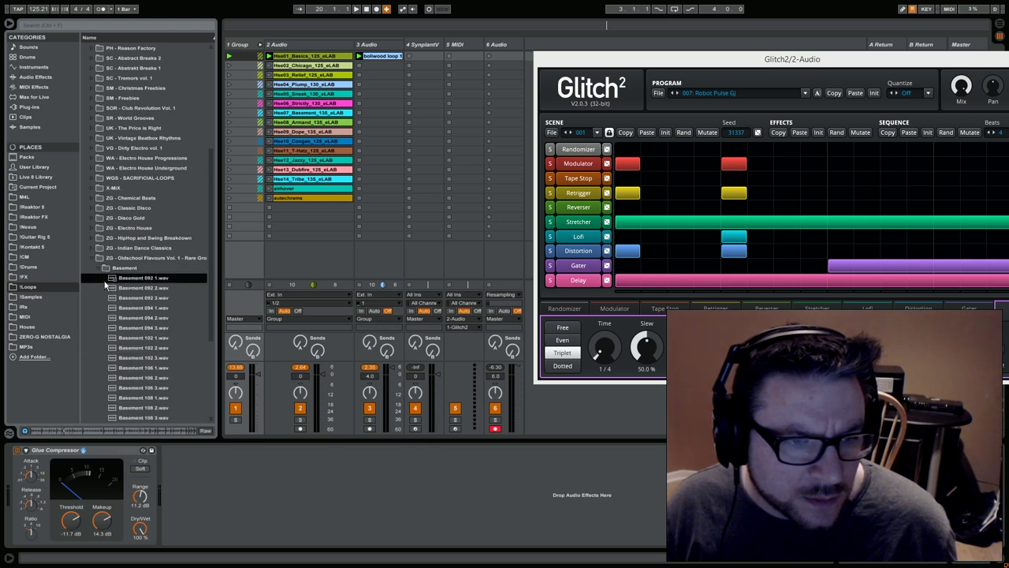
scroll(108, 284, down, 3)
click(146, 338)
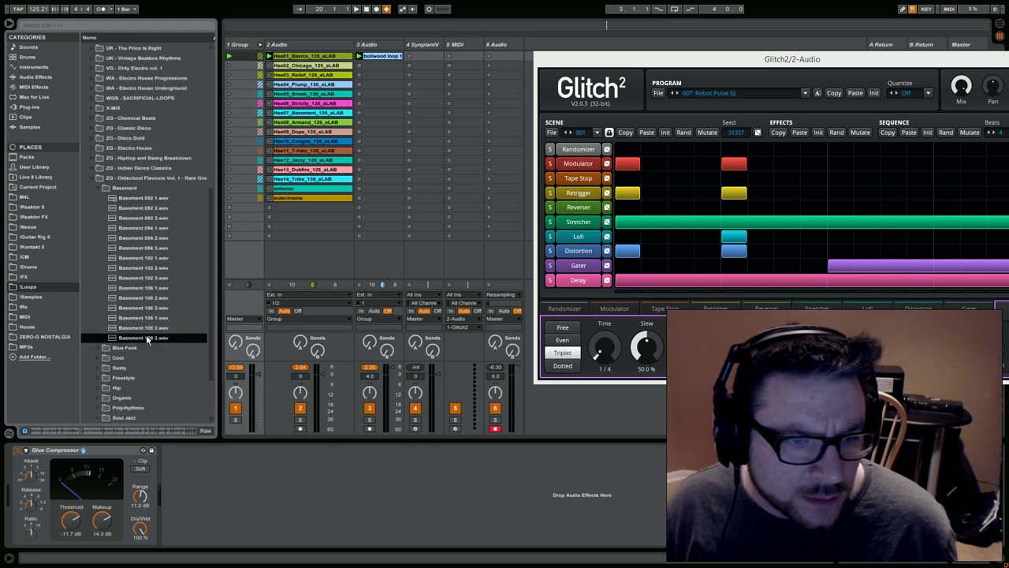
click(91, 179)
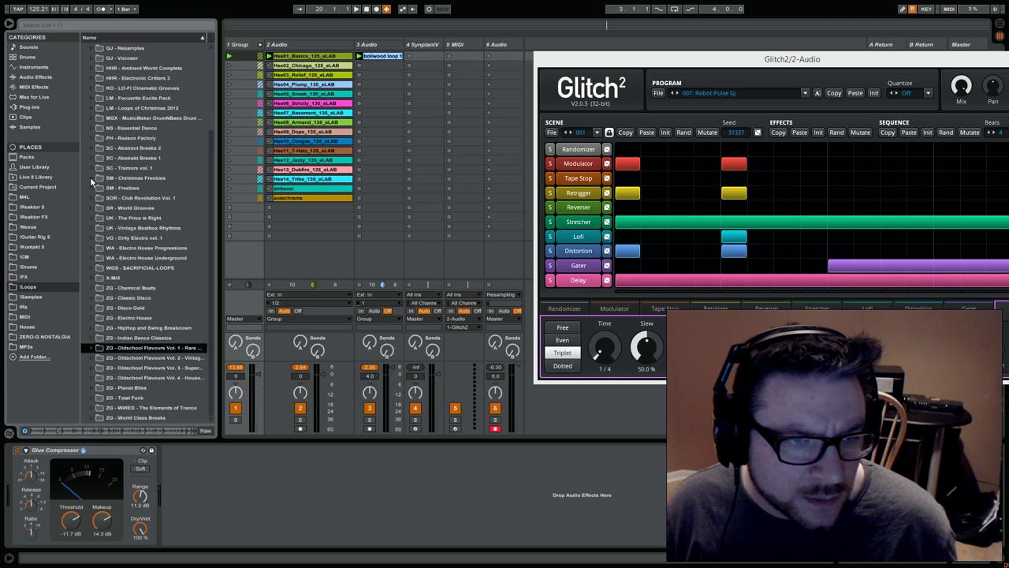
Open the 60's Detroit folder in ZG - Oldschool Flavours Vol. 2 and audition 60's Detroit 102 1.wav
click(90, 358)
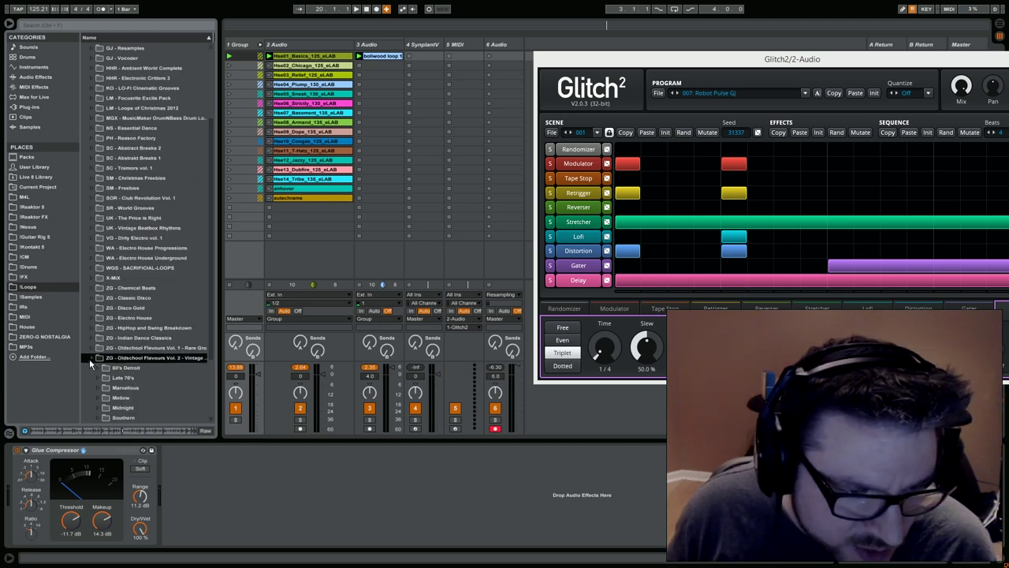
scroll(91, 364, down, 3)
click(95, 298)
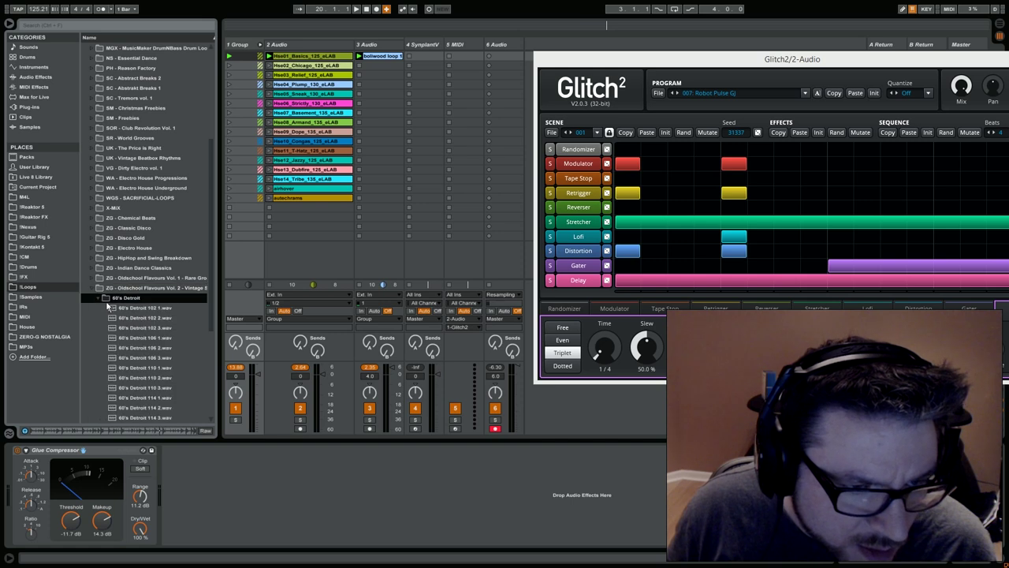
click(134, 310)
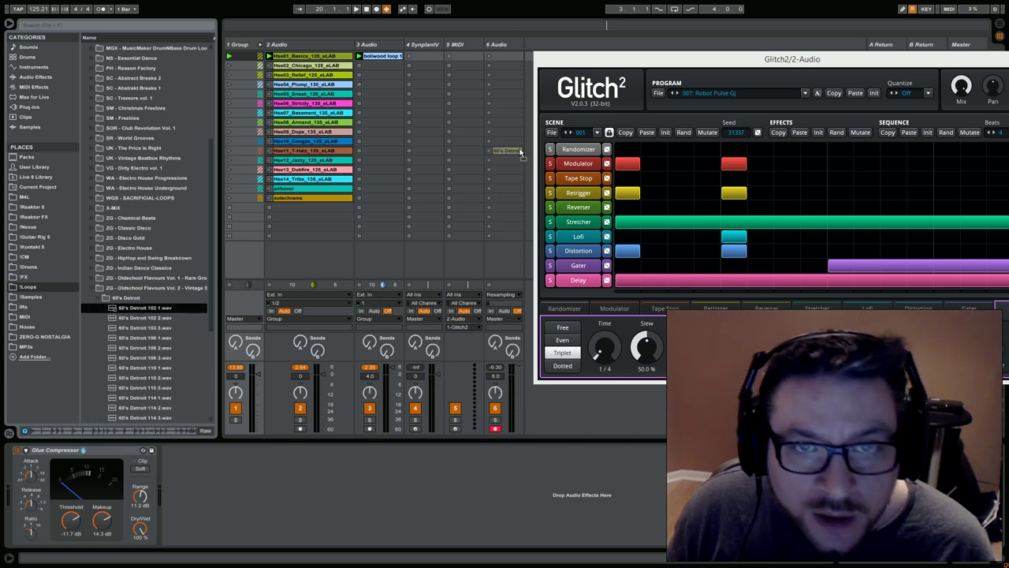
Add 60's Detroit 102 1.wav as a clip on a new audio track between the two grouped loops and play it with them
click(500, 95)
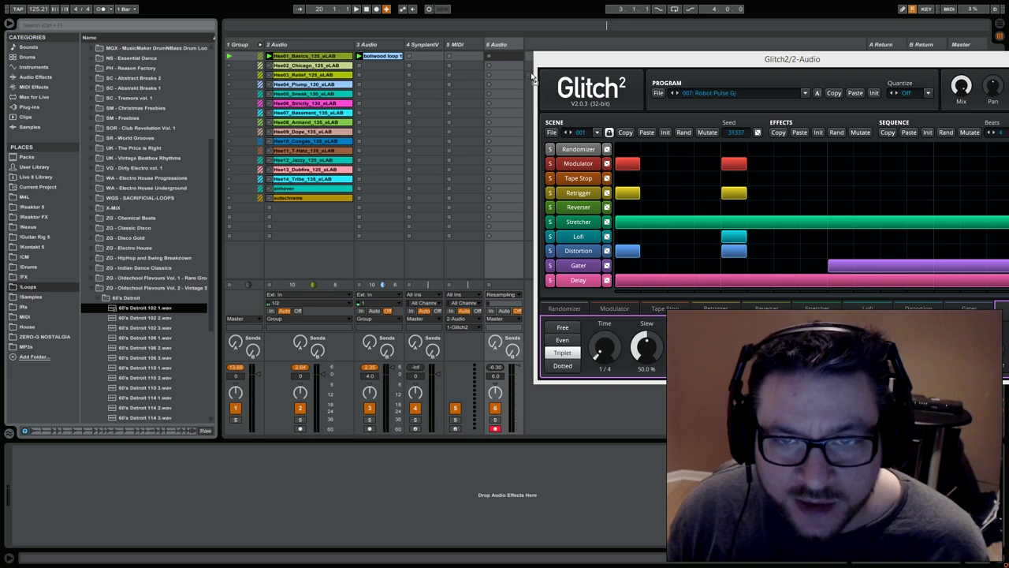
drag(533, 60, 363, 60)
key(space)
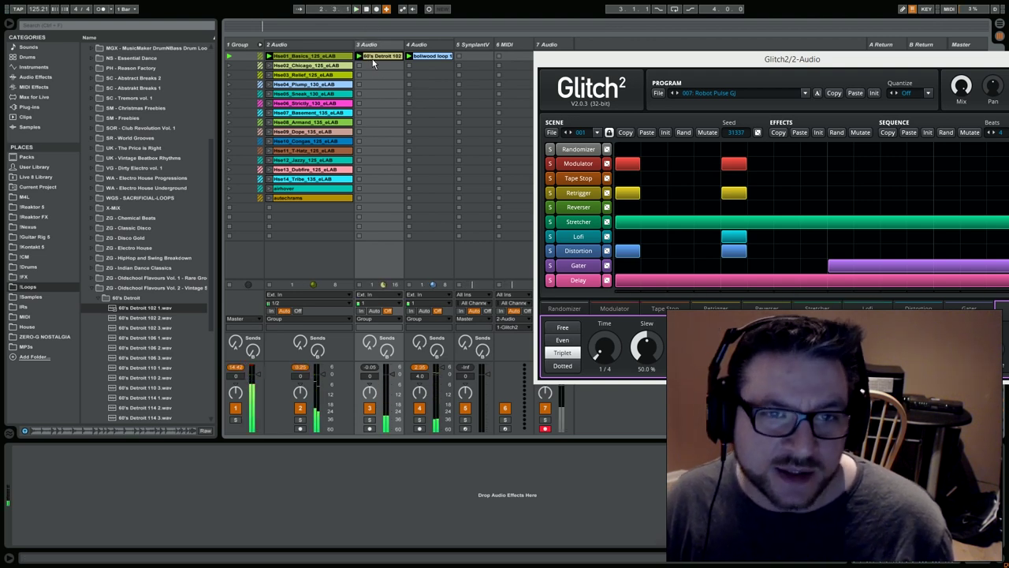
Delete the audio track holding the 60's Detroit loop from the group and move the Glitch2 window aside
right_click(382, 48)
click(409, 74)
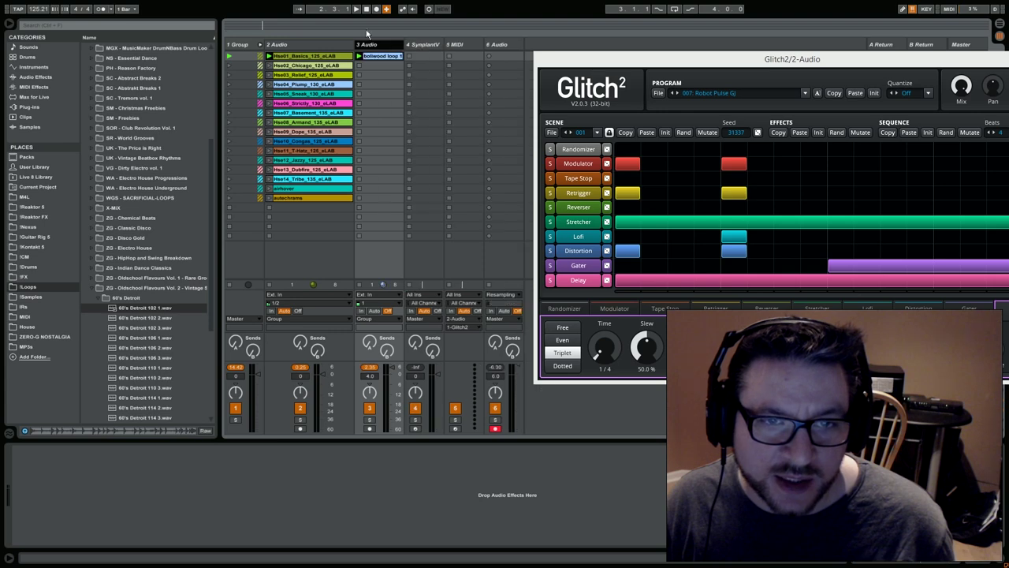
drag(653, 65, 483, 63)
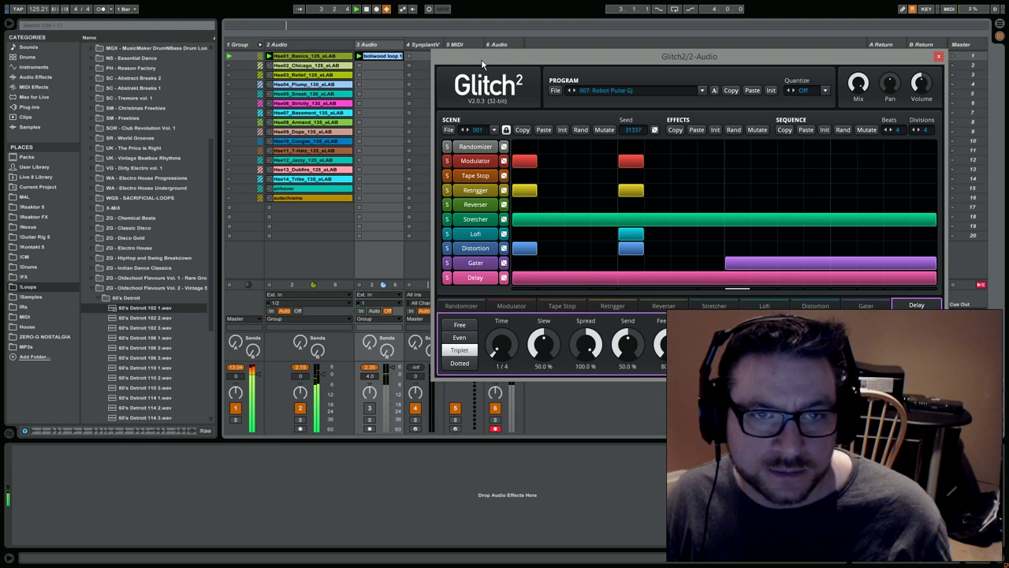
Bypass the Glue Compressor on the group track and stop playback
click(237, 59)
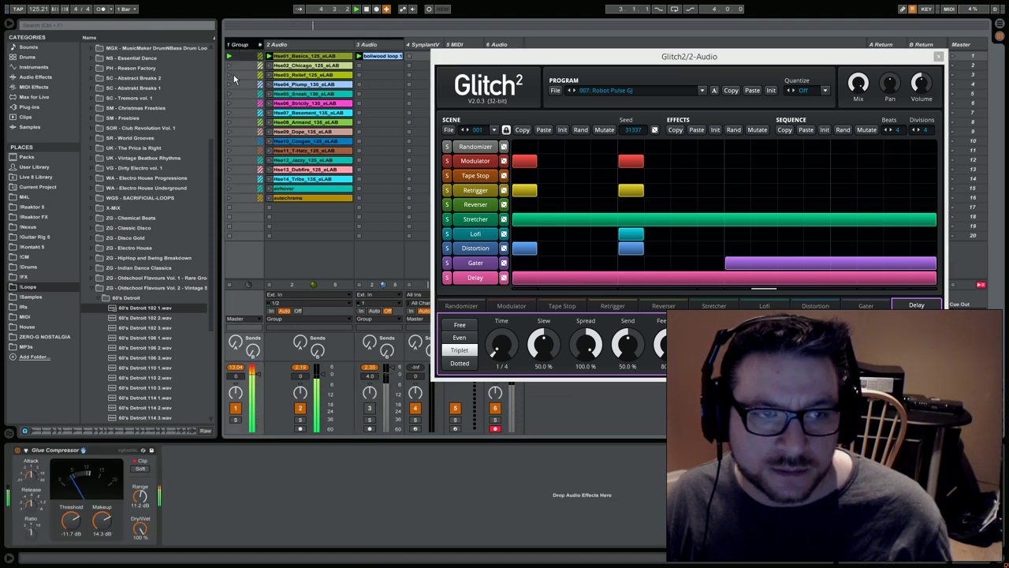
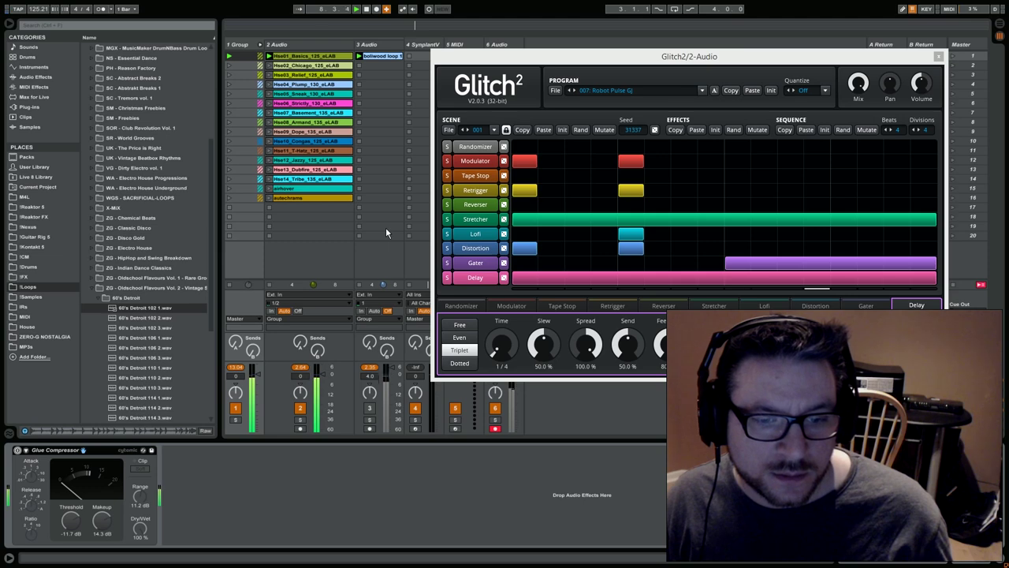
click(367, 11)
Delete the audio track holding the bollywood loop and dismiss the About Glitch2 box
drag(576, 58, 503, 63)
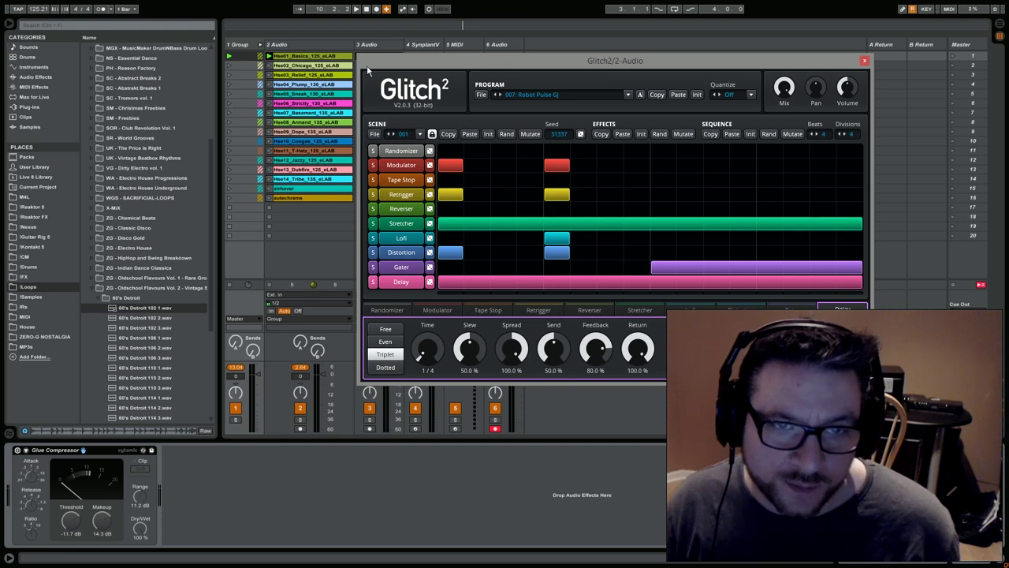
click(361, 45)
right_click(360, 45)
click(450, 59)
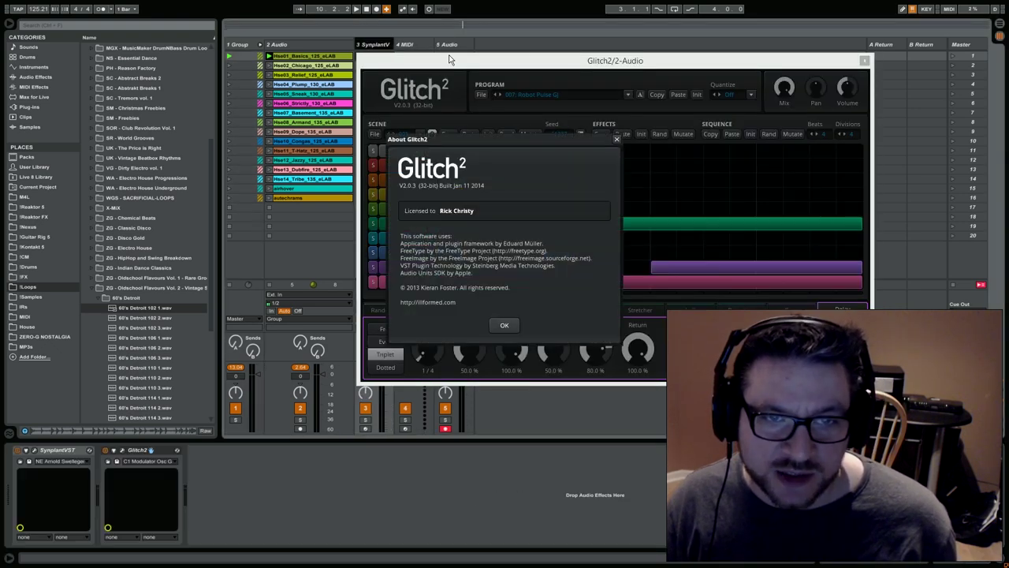
click(505, 324)
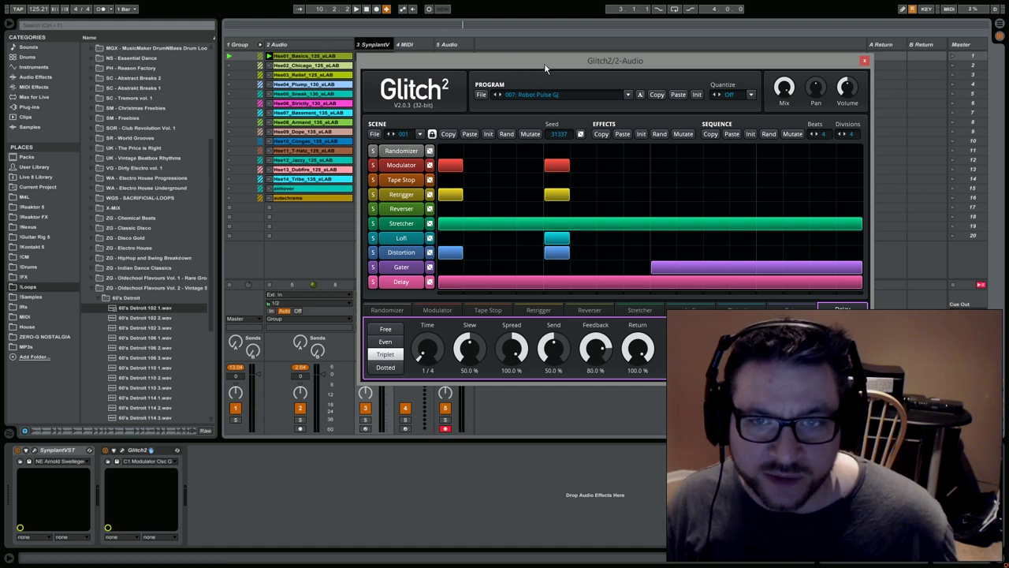
View Glitch2's Modulator and Retrigger settings and play the loop briefly
click(403, 166)
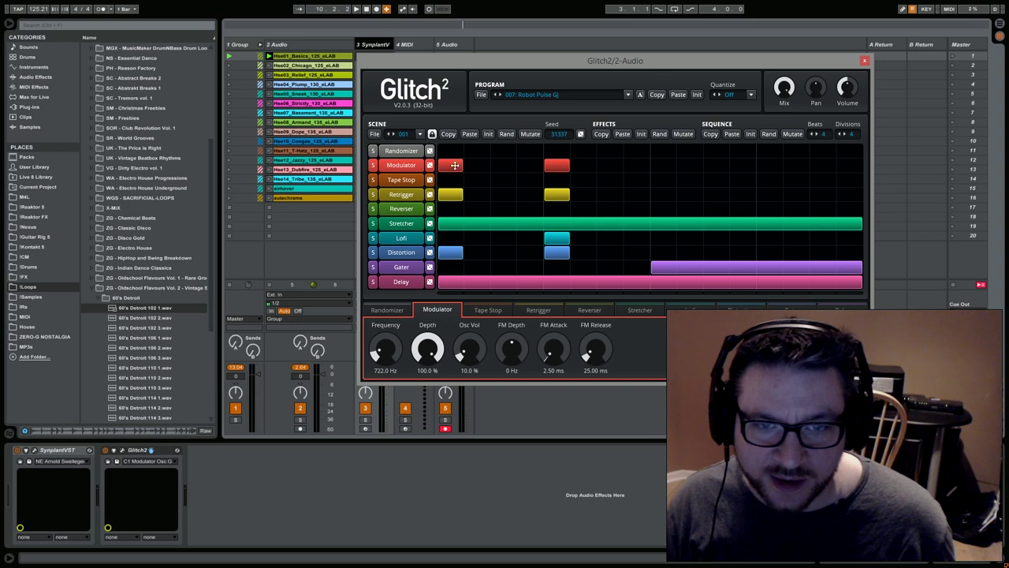
click(414, 195)
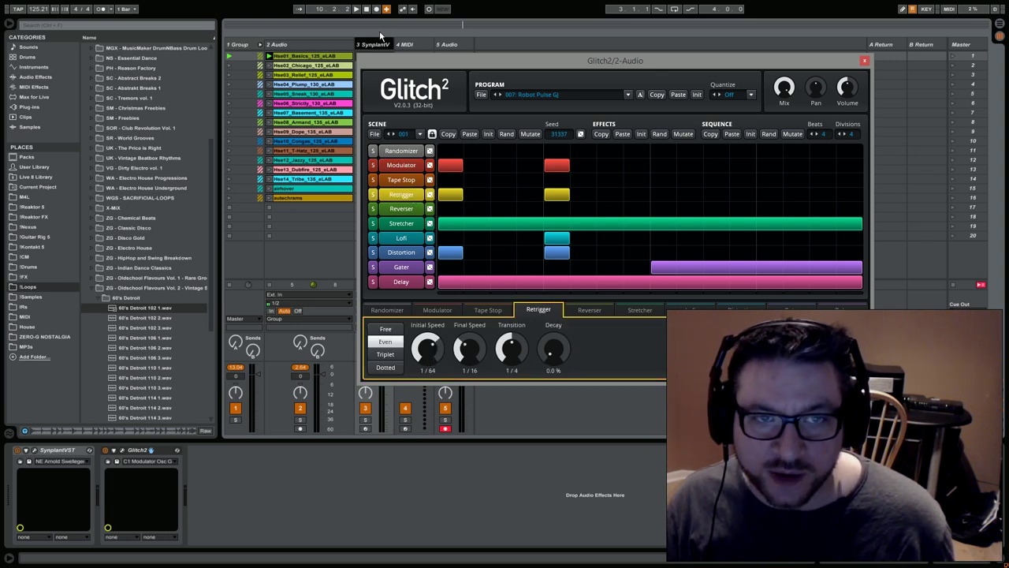
click(357, 9)
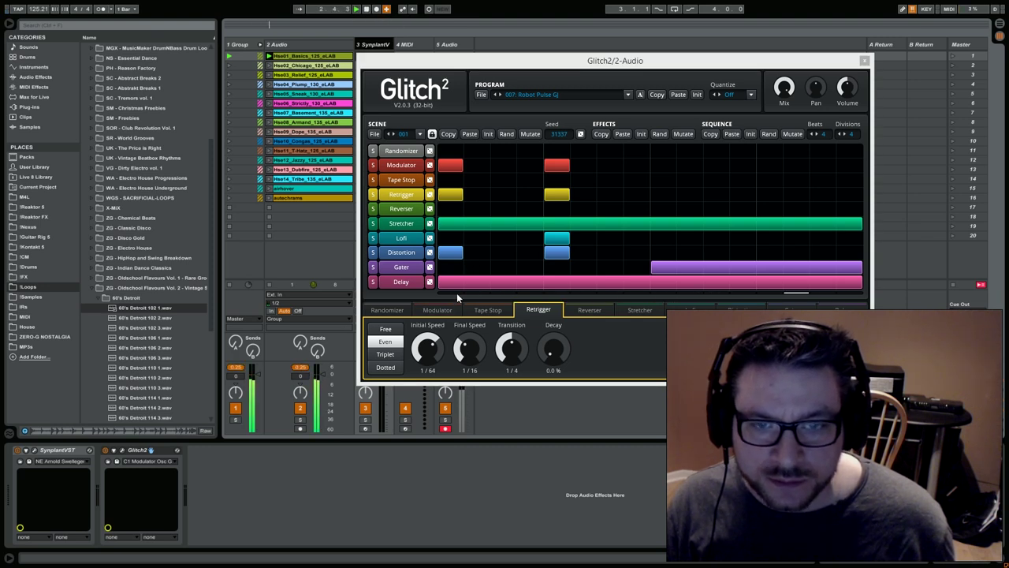
click(366, 10)
Turn off the second Glitch2 device, Program 1, on the 2 Audio track
click(297, 42)
click(376, 45)
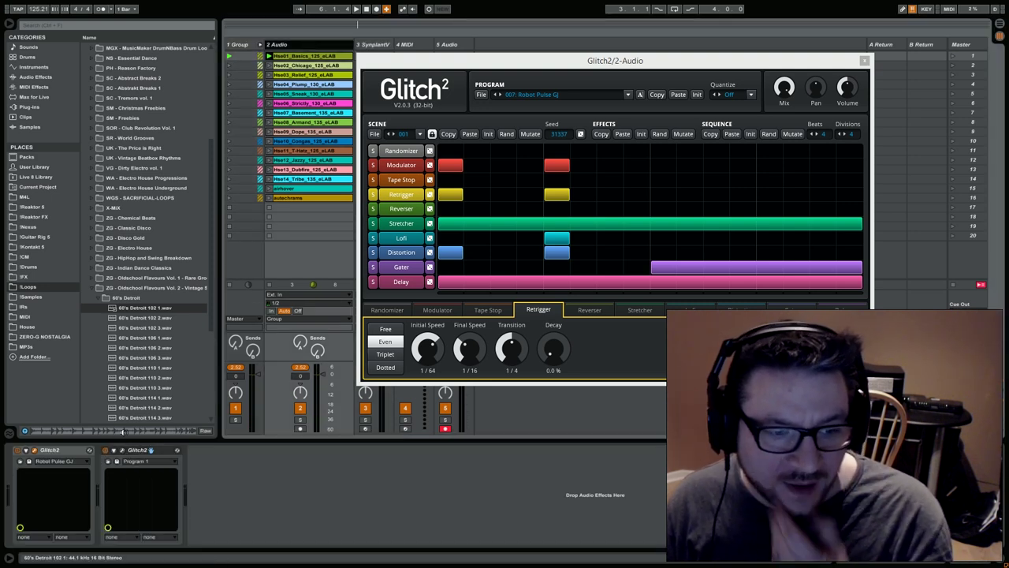
click(312, 57)
click(356, 9)
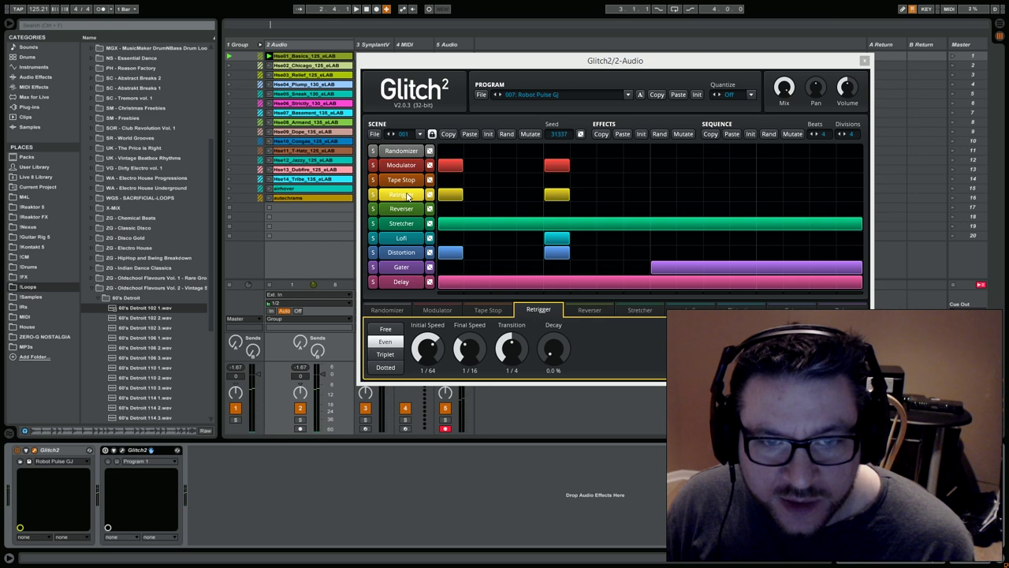
Set the Modulator's Osc Vol to 50 % while the loop plays
click(450, 164)
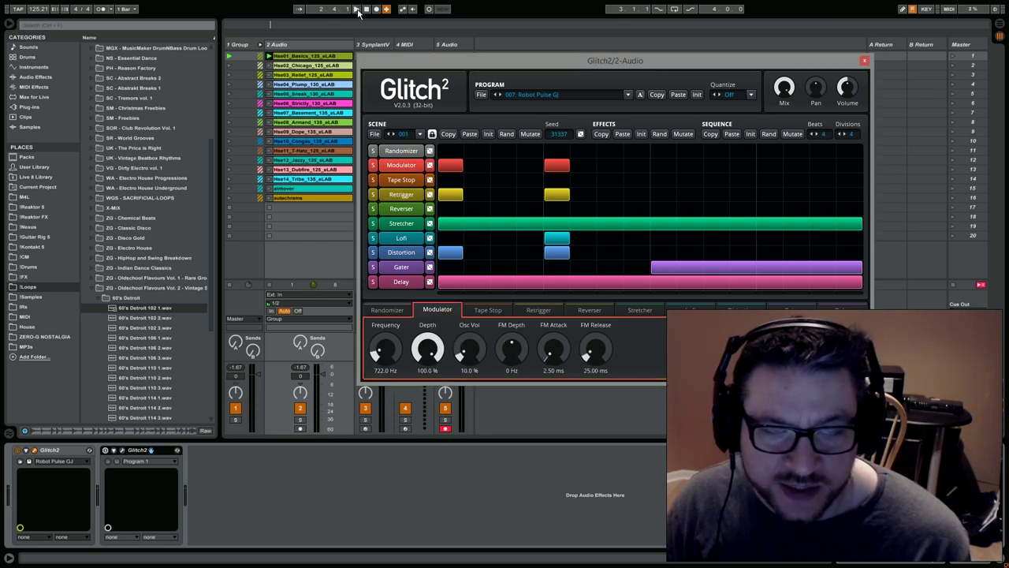
click(357, 8)
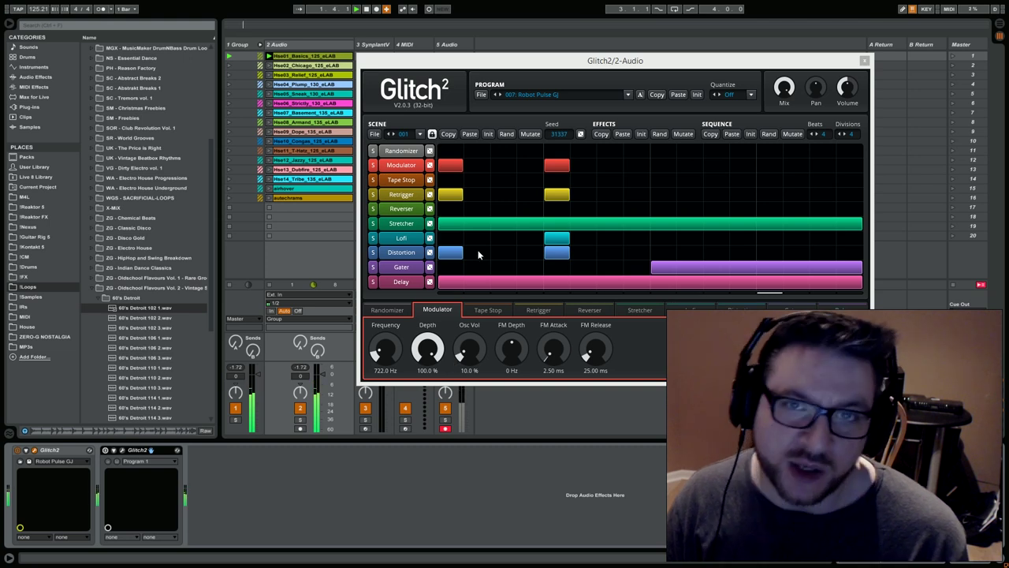
drag(473, 350, 475, 353)
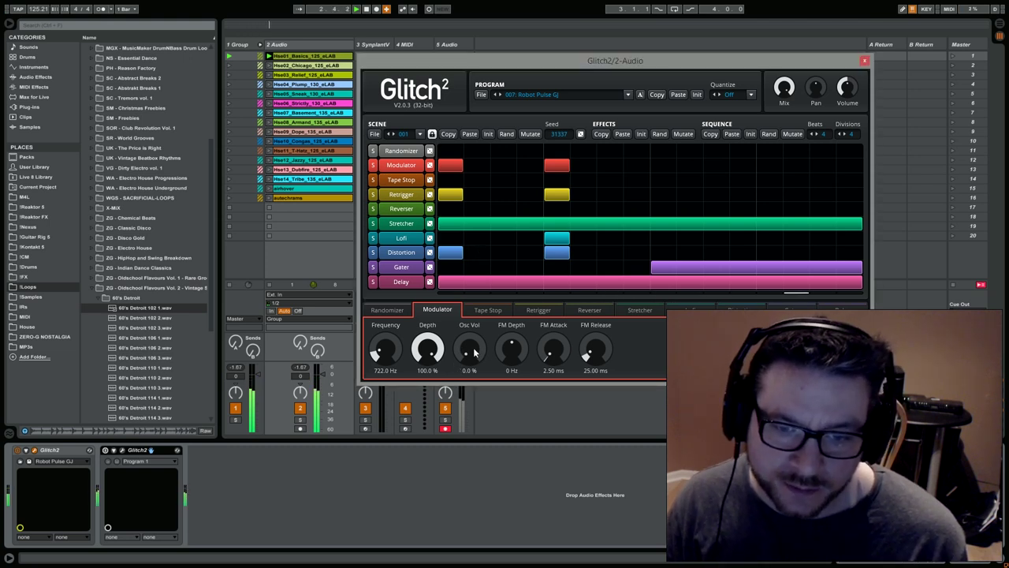
double_click(470, 371)
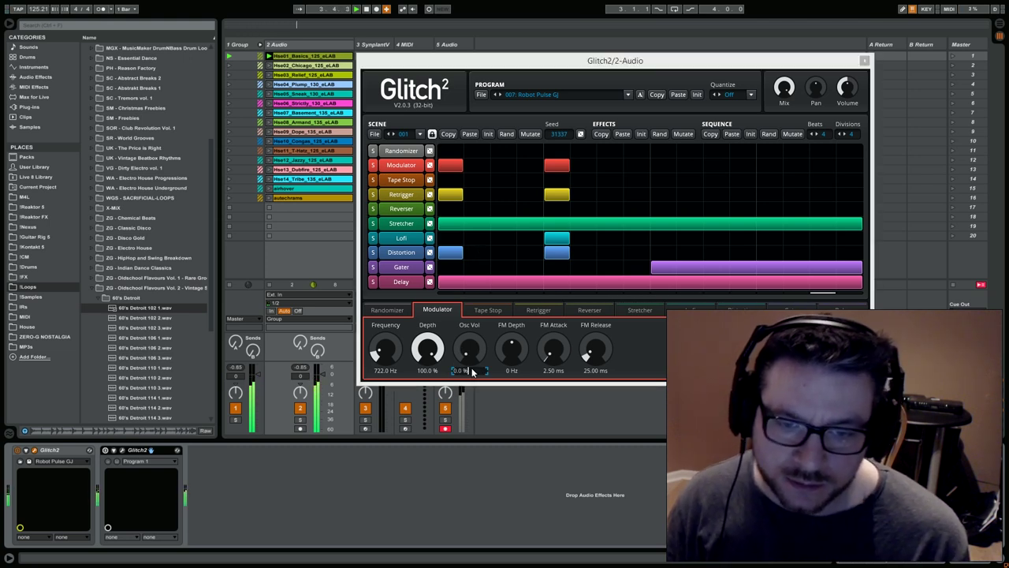
text(50)
key(Return)
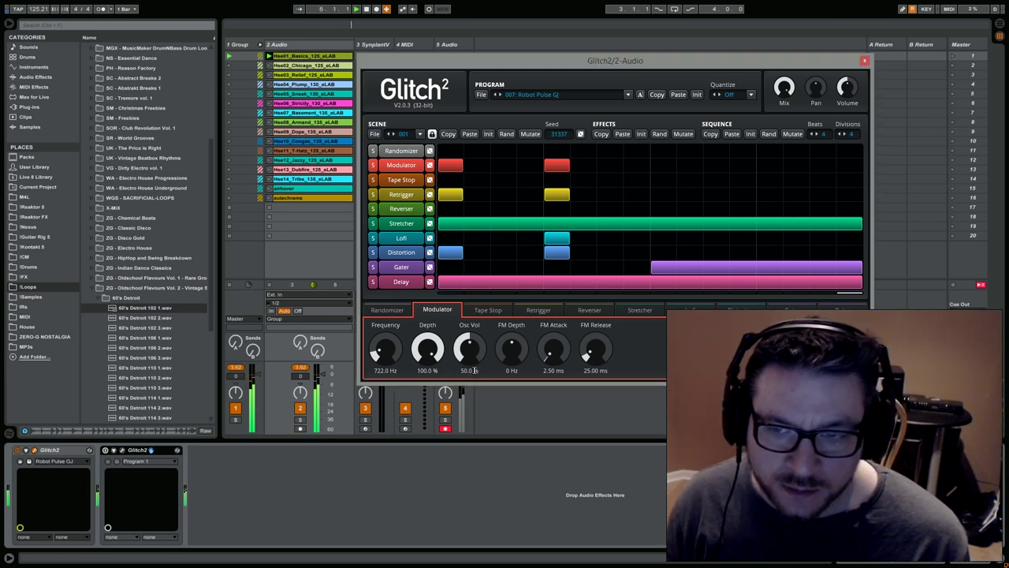
Try Modulator Frequency values of 10 Hz and 40 Hz, and settle on 80 Hz
double_click(386, 371)
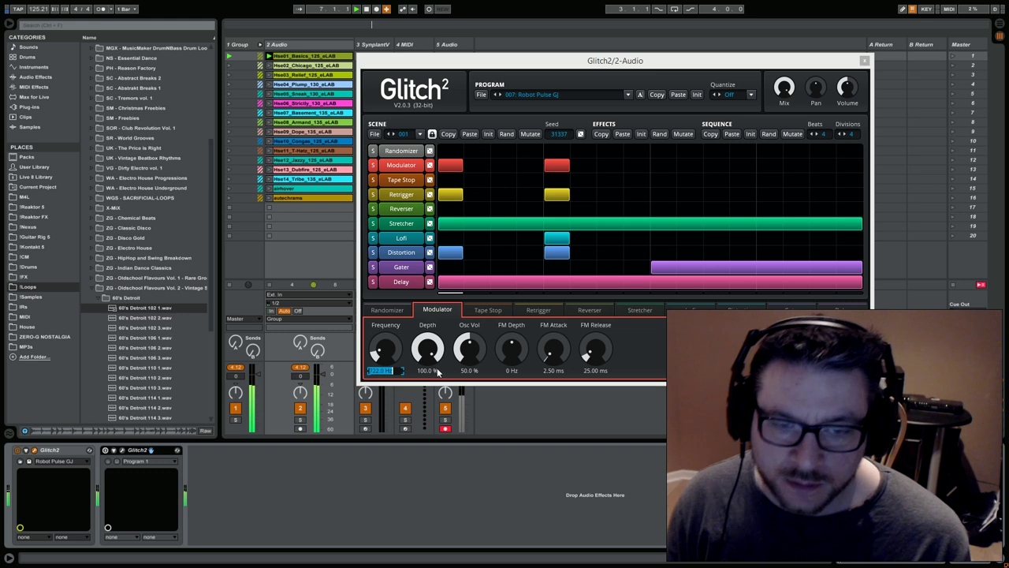
text(10)
key(Return)
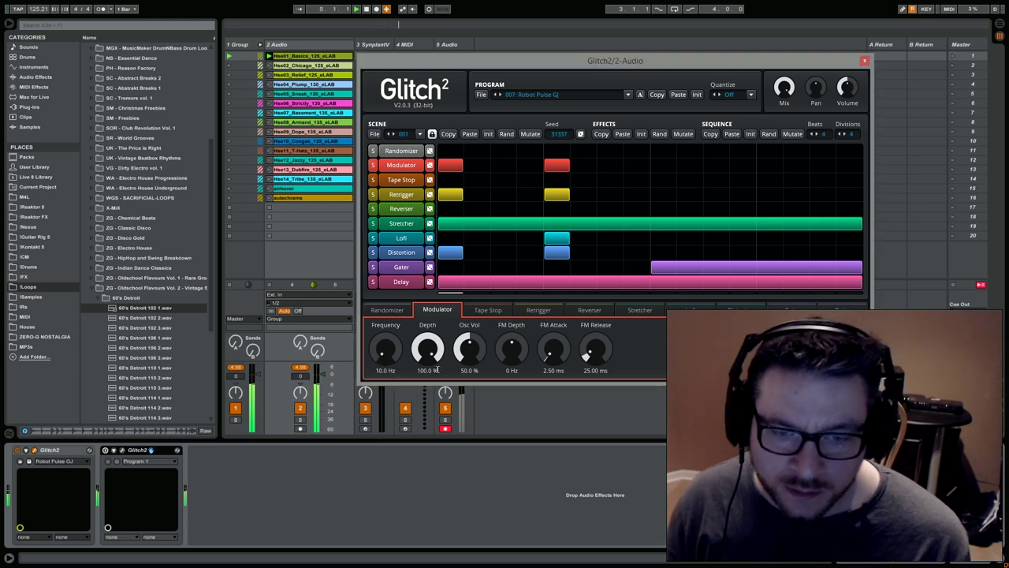
double_click(385, 370)
text(40)
key(Return)
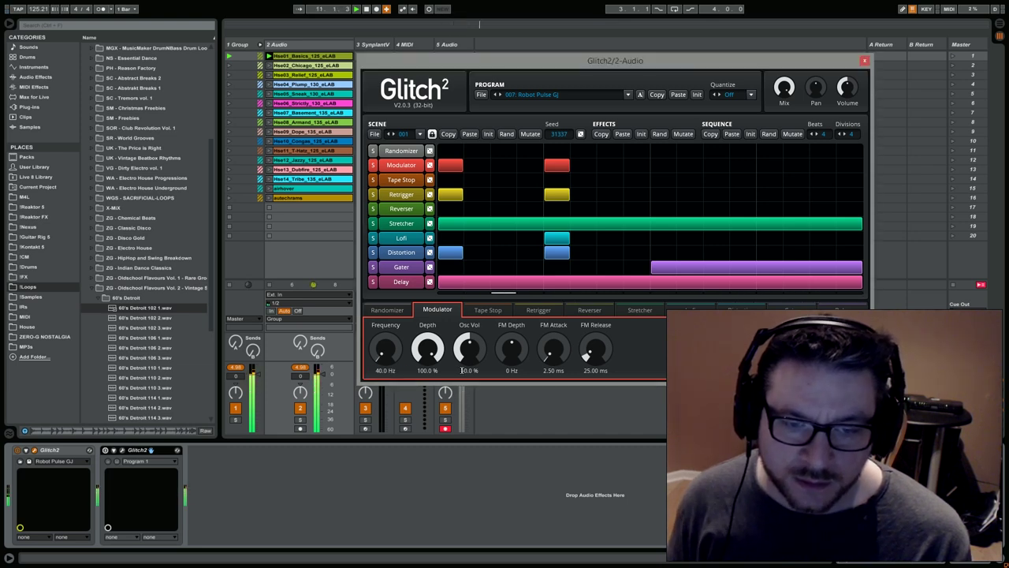
double_click(380, 370)
text(80)
key(Return)
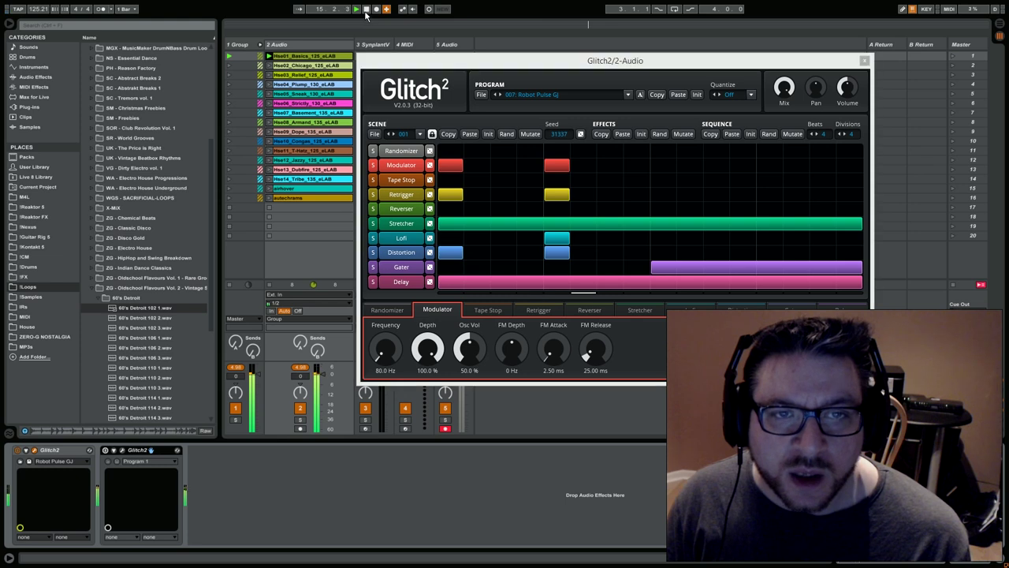
Stop playback and step through the Modulator's editable values, from Frequency to FM Release
double_click(470, 371)
key(Return)
double_click(511, 371)
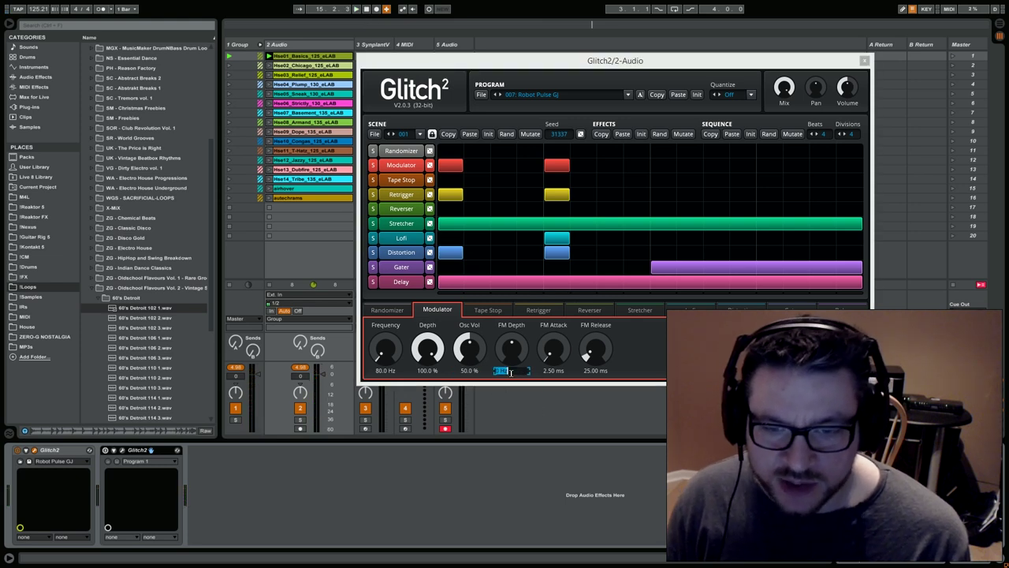
key(Tab)
key(Tab)
double_click(387, 370)
key(Tab)
key(Tab)
key(Tab)
key(Tab)
key(Tab)
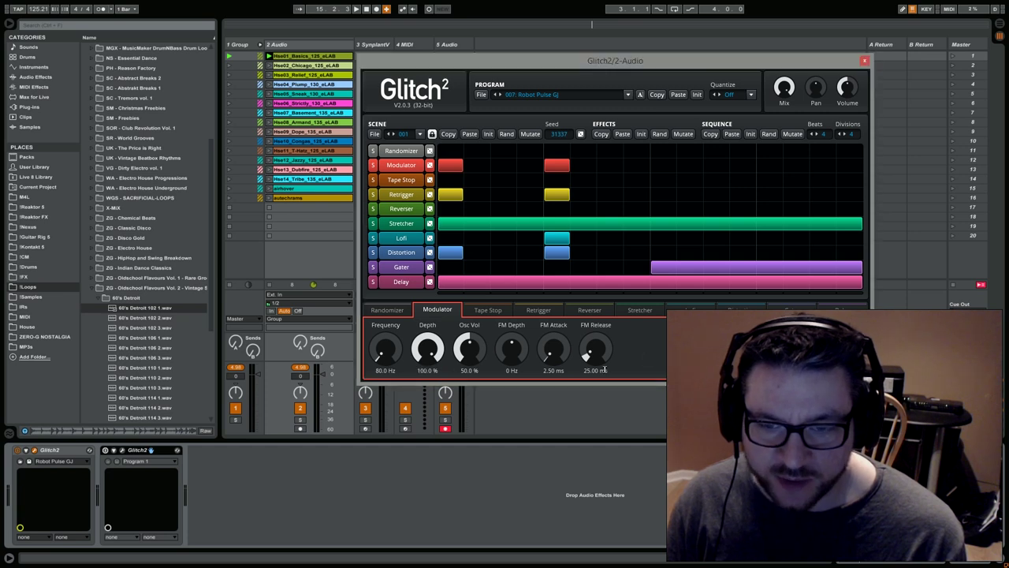
double_click(524, 371)
key(Tab)
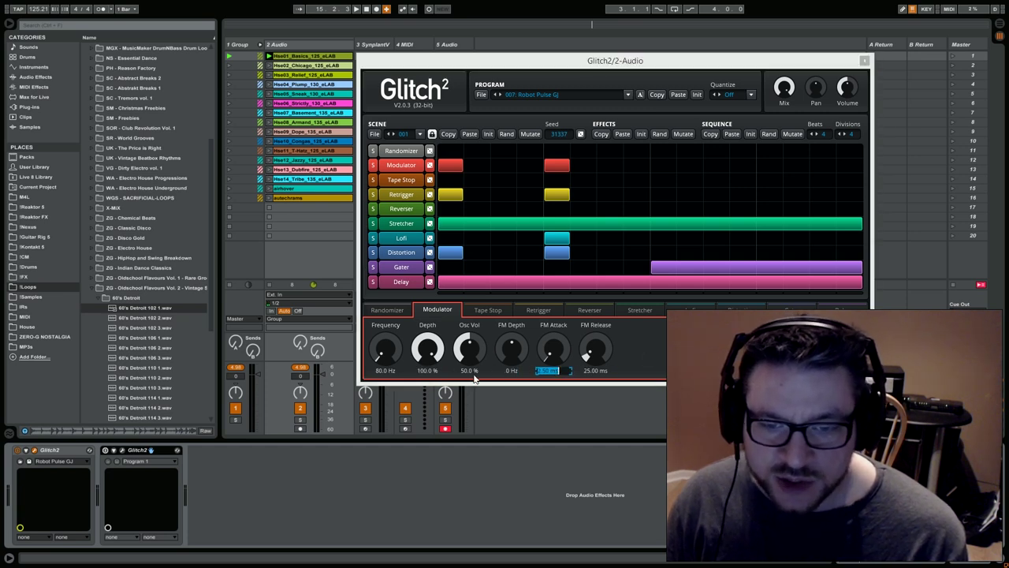
key(Escape)
double_click(416, 374)
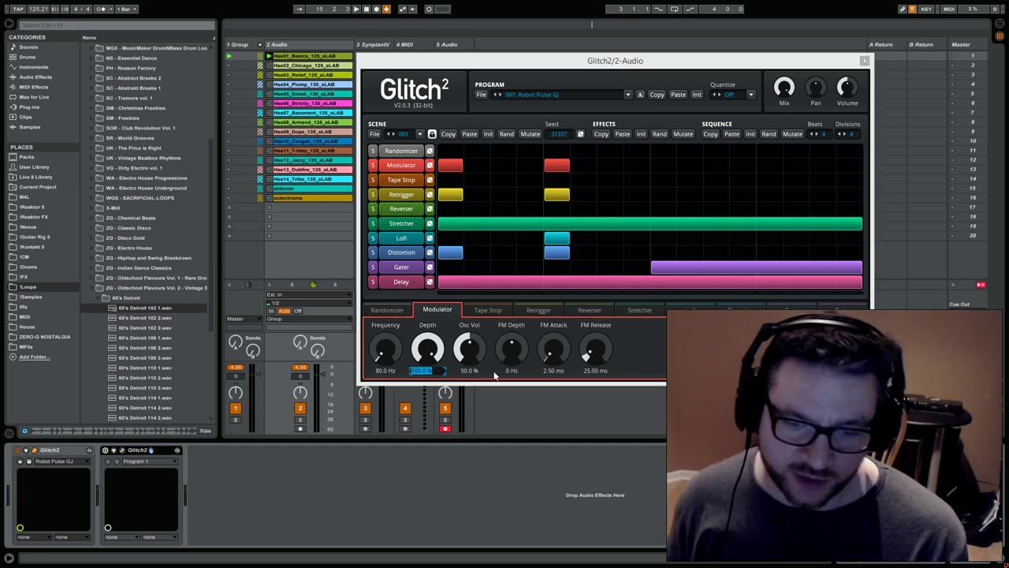
click(450, 403)
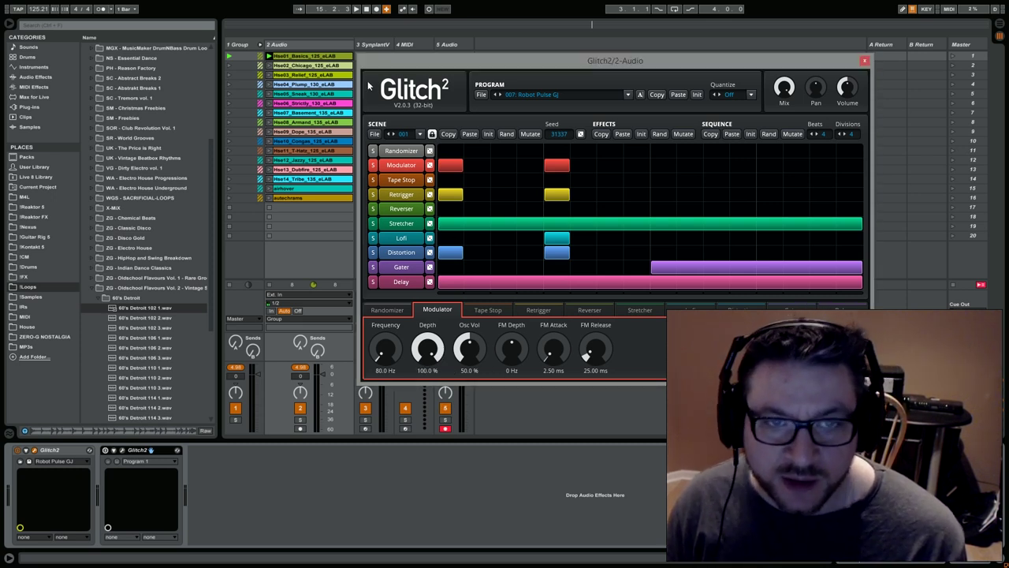
Listen to the modulated loop briefly and bring up the Retrigger settings
click(357, 11)
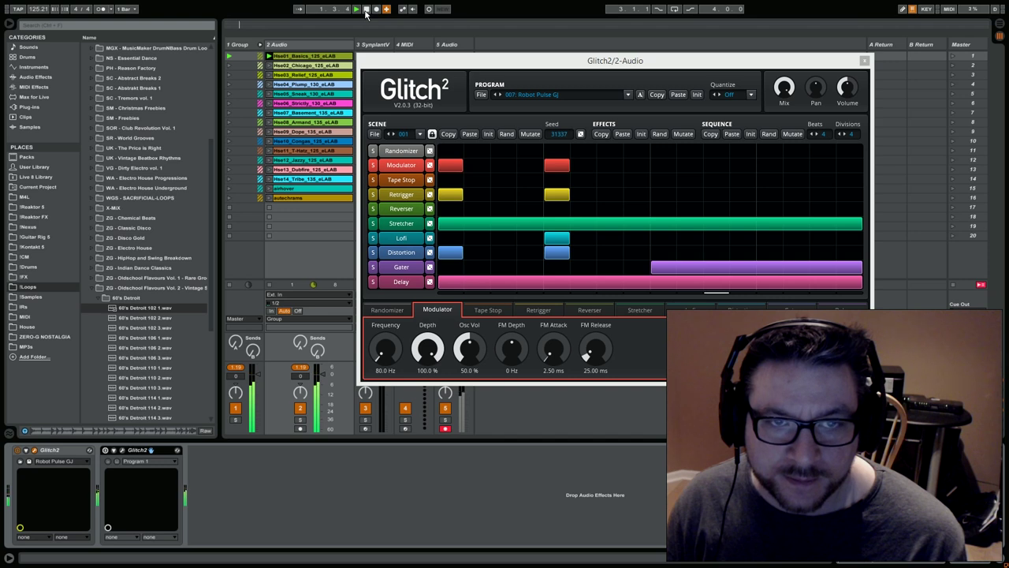
click(411, 198)
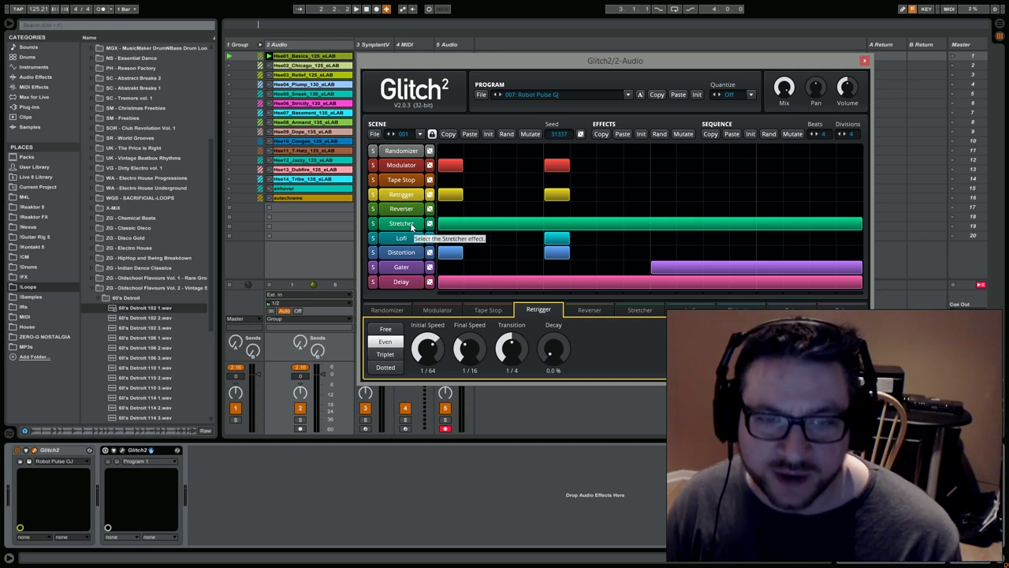
Bring up the Stretcher settings and solo the Stretcher effect with the loop playing
click(392, 228)
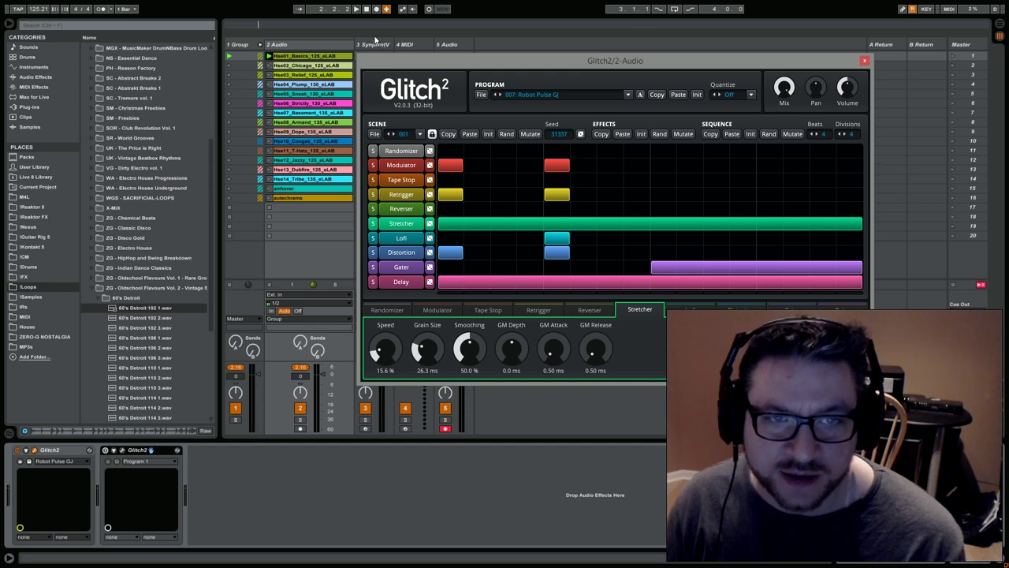
key(space)
click(373, 224)
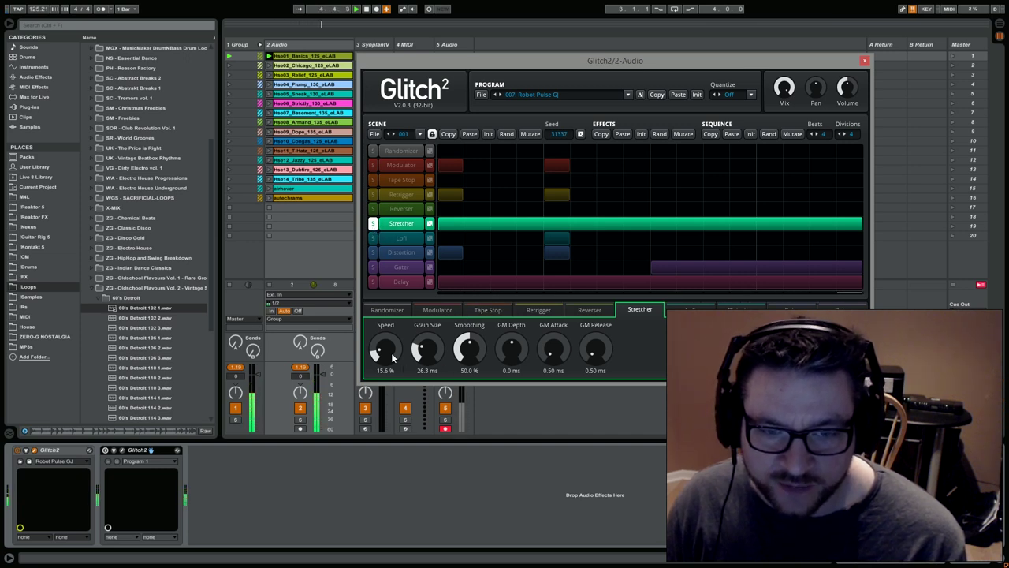
Adjust the Stretcher's Grain Size to 21.6 ms, Smoothing to 69.2 % and Speed to 37.2 %
drag(426, 348, 427, 312)
drag(427, 348, 427, 388)
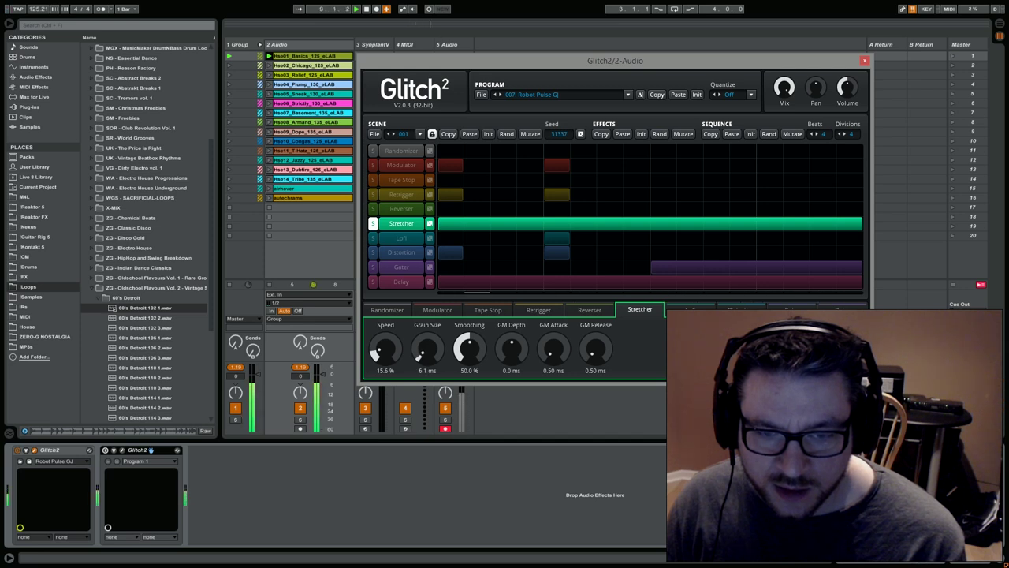
drag(469, 347, 469, 387)
drag(438, 354, 479, 353)
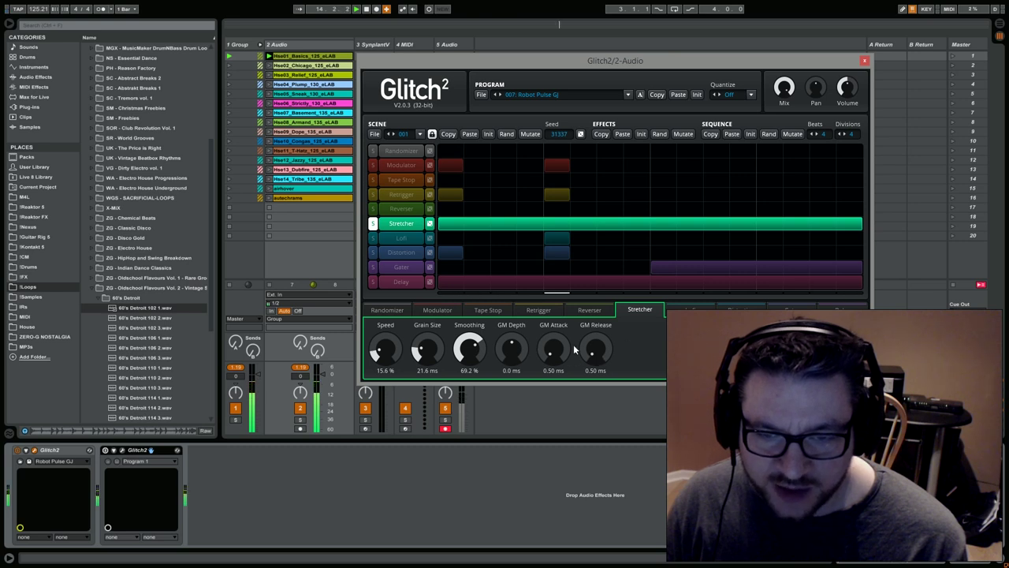
mouse_move(385, 351)
mouse_down()
mouse_move(385, 341)
mouse_move(385, 351)
mouse_up()
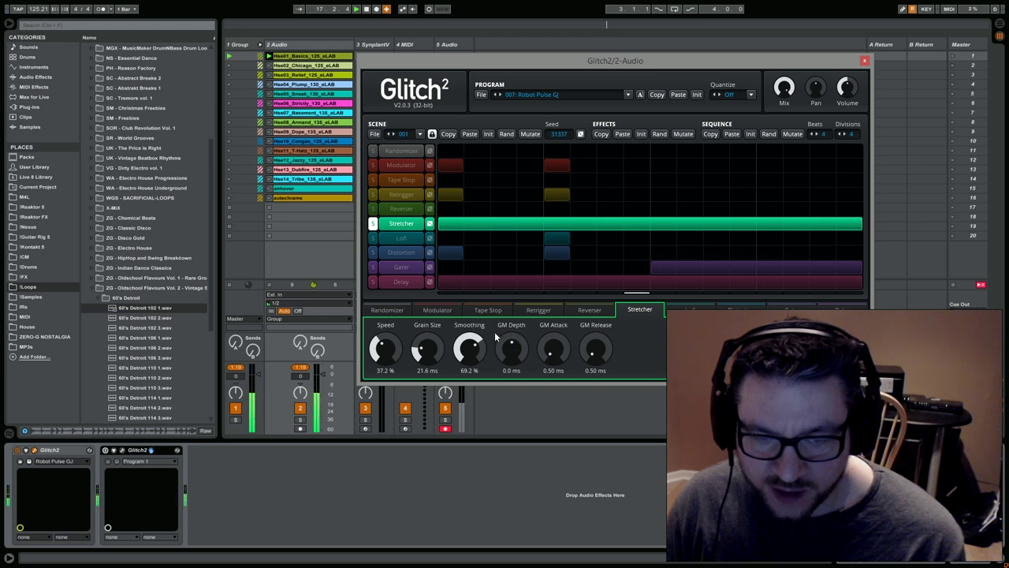
Set the Stretcher's GM Depth to 8.0 ms, GM Attack 11.48 ms, GM Release 17.47 ms, Speed 10 %, Grain Size 34.3 ms and Smoothing 0 %
drag(511, 347, 550, 343)
mouse_move(387, 349)
mouse_down()
mouse_move(386, 338)
mouse_move(385, 364)
mouse_up()
drag(470, 347, 470, 374)
drag(424, 349, 469, 319)
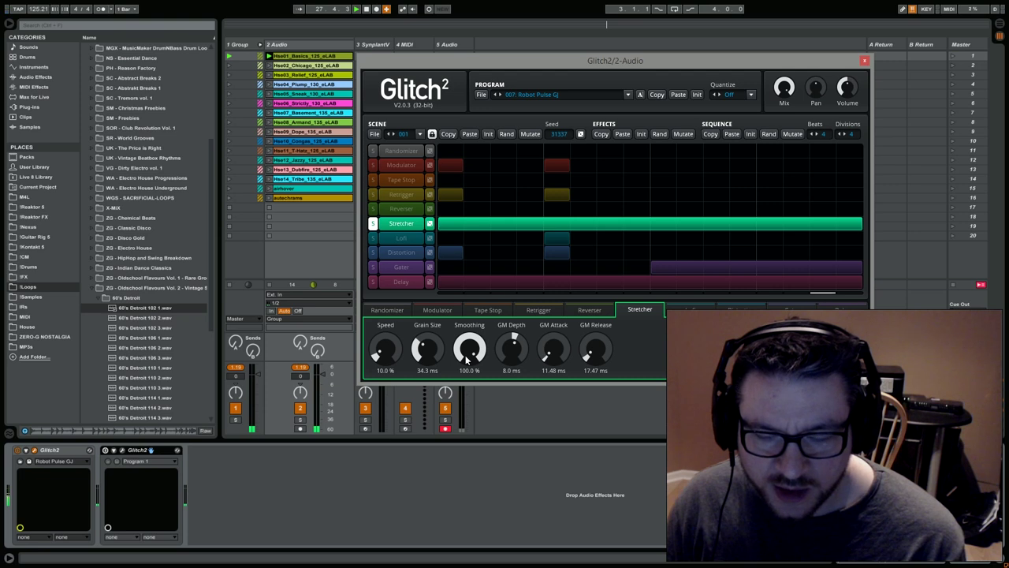
mouse_move(473, 355)
mouse_down()
mouse_move(473, 395)
mouse_move(472, 355)
mouse_up()
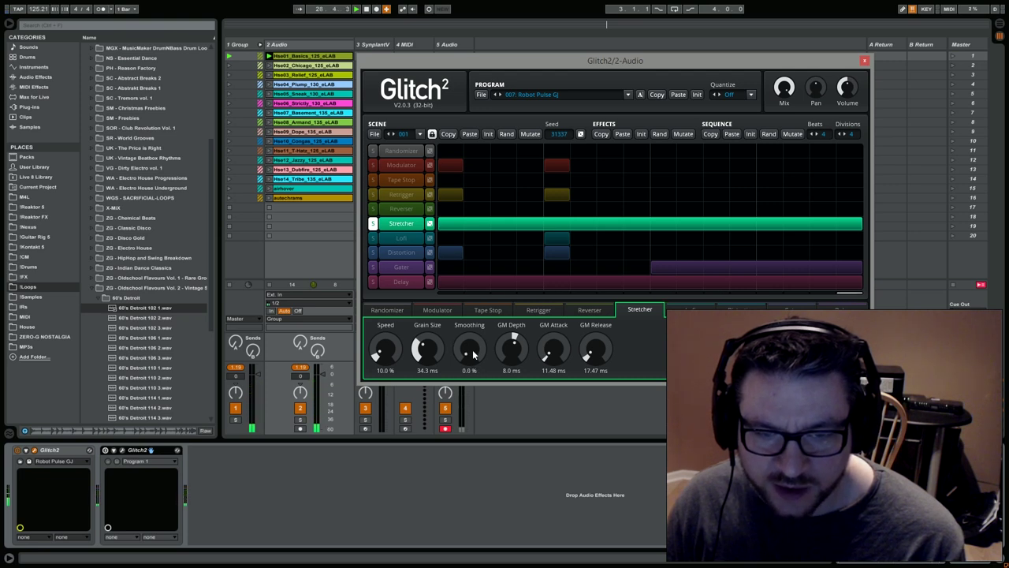
Randomize the Stretcher's block pattern four times while the loop plays
click(429, 224)
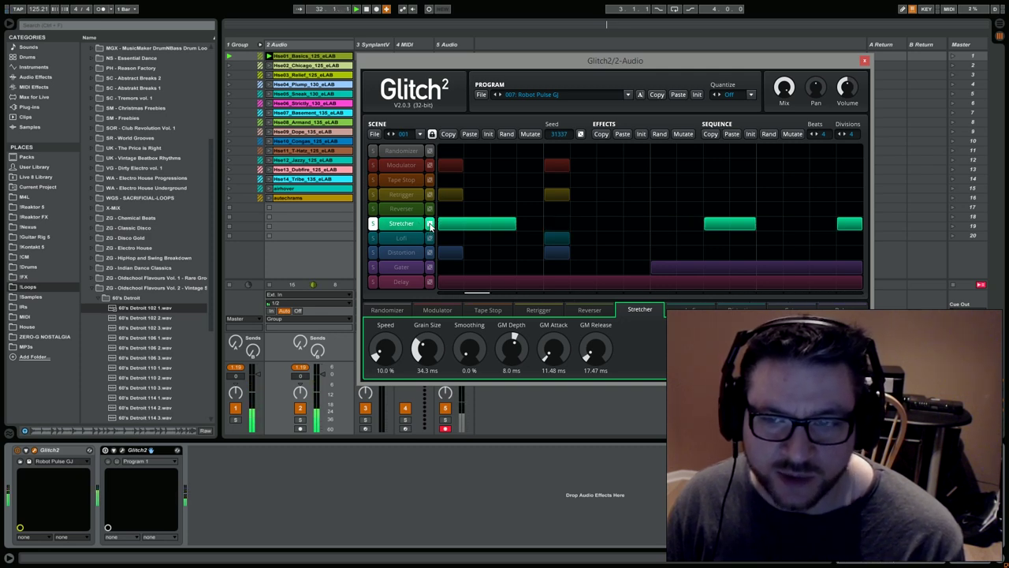
click(429, 224)
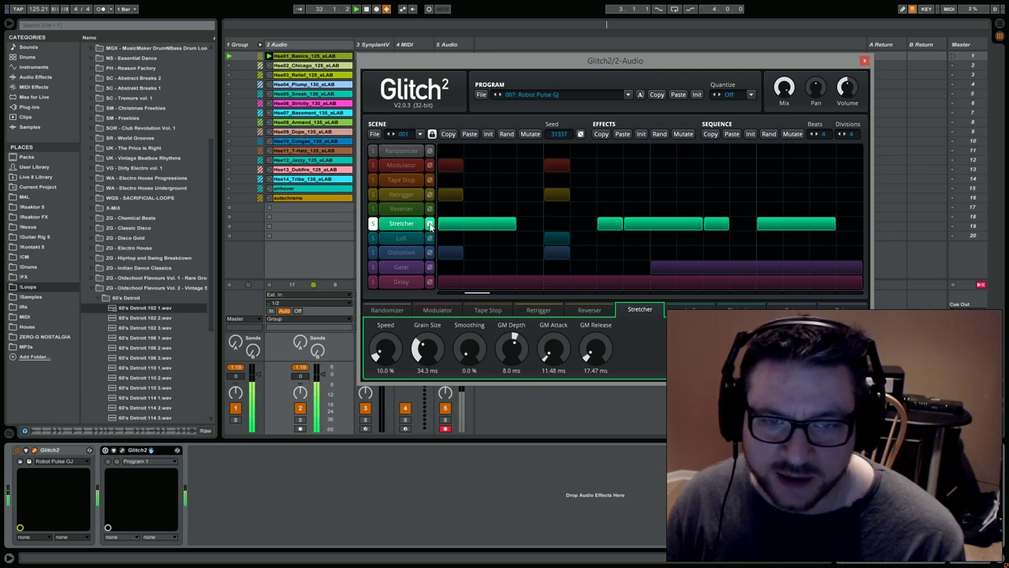
click(429, 224)
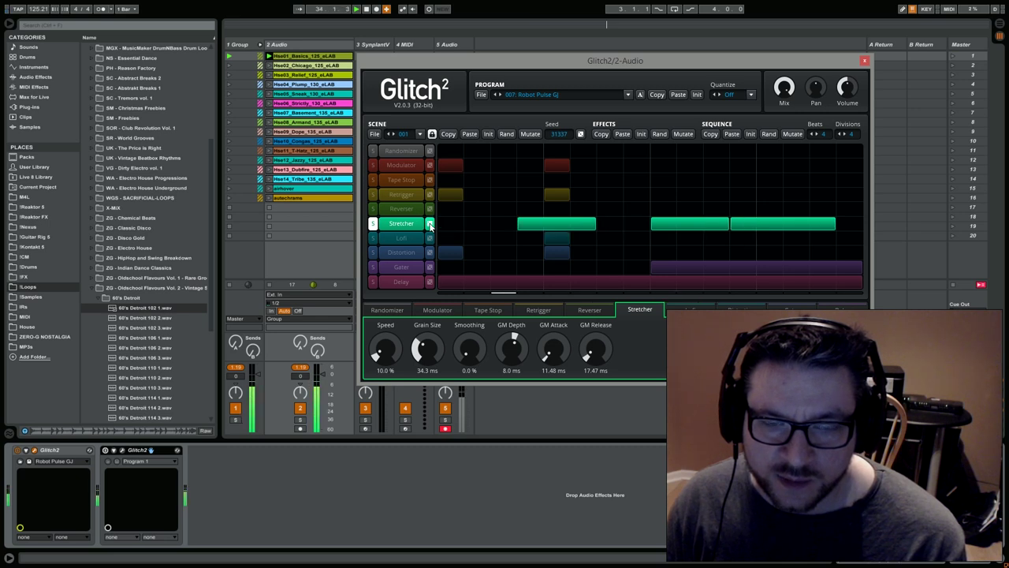
click(430, 225)
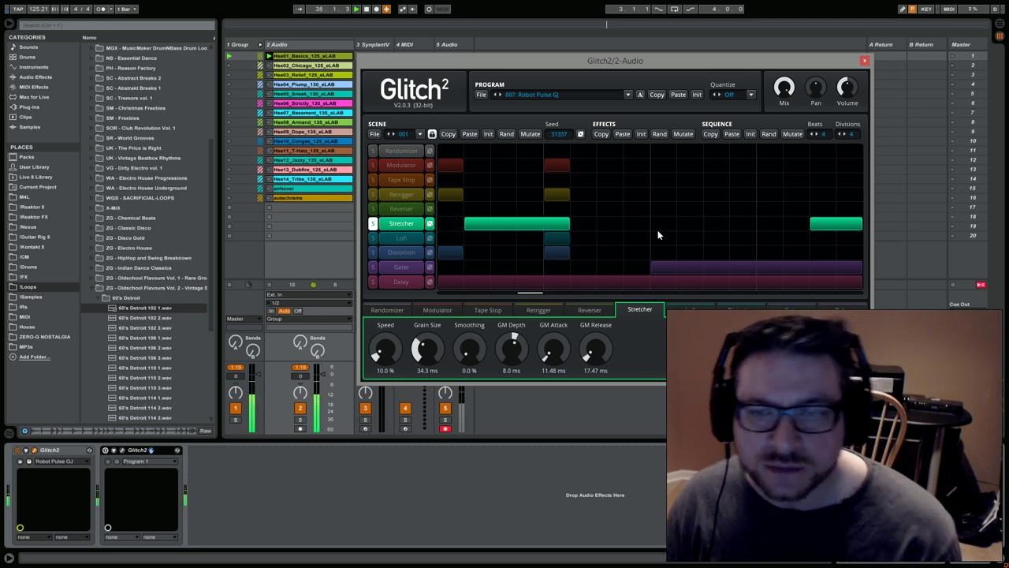
Draw a Stretcher block in the empty middle of its lane, lengthen it to four steps, and erase it
click(637, 224)
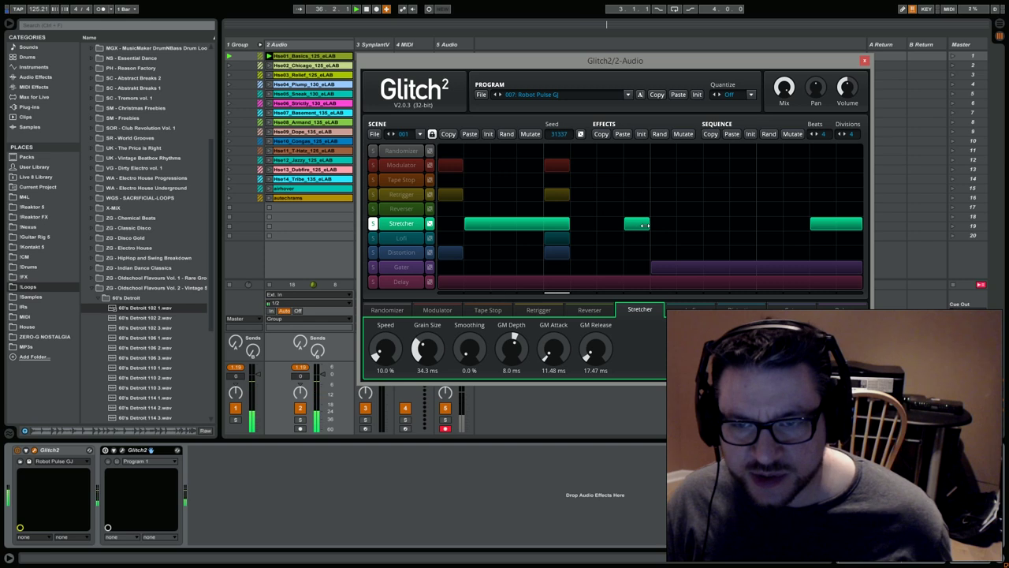
drag(635, 225, 668, 223)
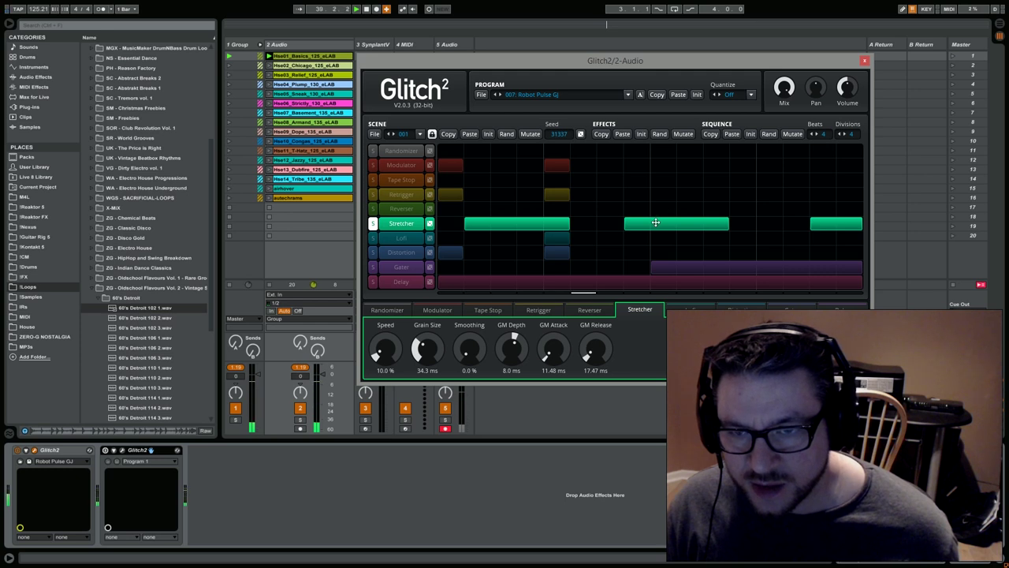
right_click(652, 226)
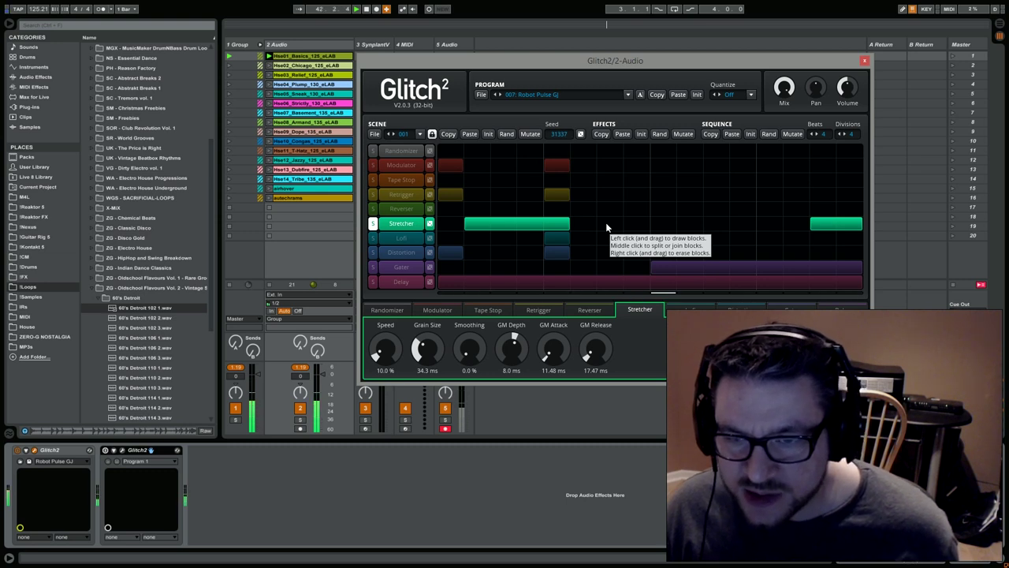
Split the first Stretcher block into single steps, and draw a six-step block split into two, three and one steps
middle_click(518, 224)
middle_click(543, 225)
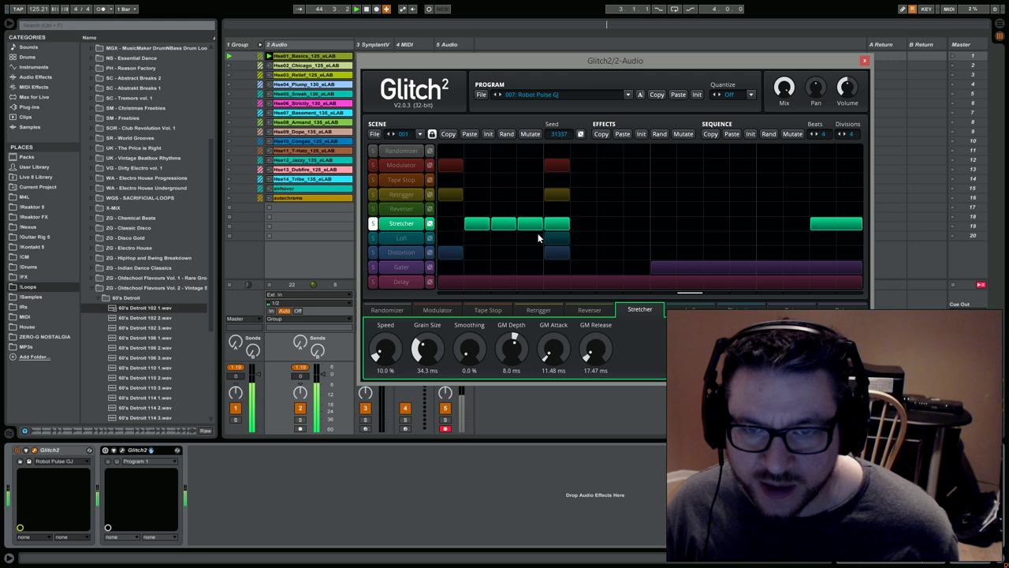
drag(596, 223, 754, 224)
middle_click(730, 224)
middle_click(650, 224)
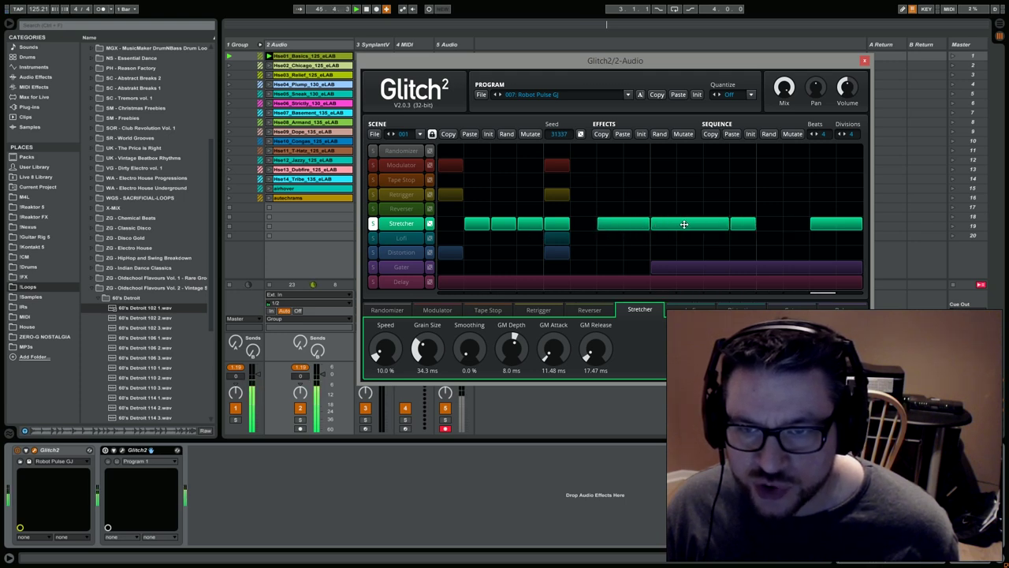
Replace all Stretcher blocks with one block spanning the whole sequence and release the Stretcher's solo
right_click(742, 224)
right_click(704, 224)
right_click(663, 224)
right_click(623, 224)
right_click(557, 223)
right_click(530, 224)
right_click(836, 224)
right_click(504, 223)
right_click(478, 224)
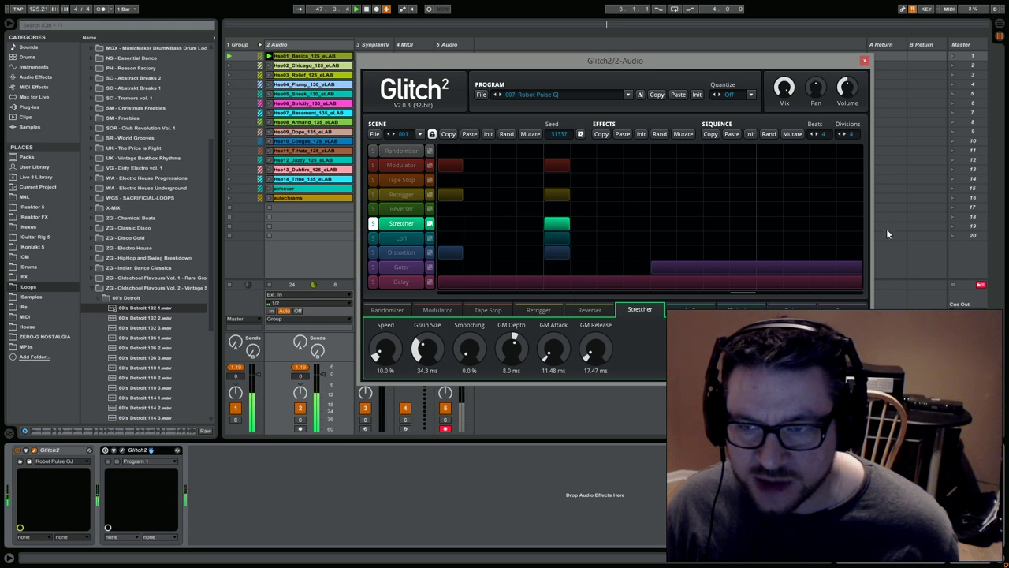
drag(447, 224, 862, 224)
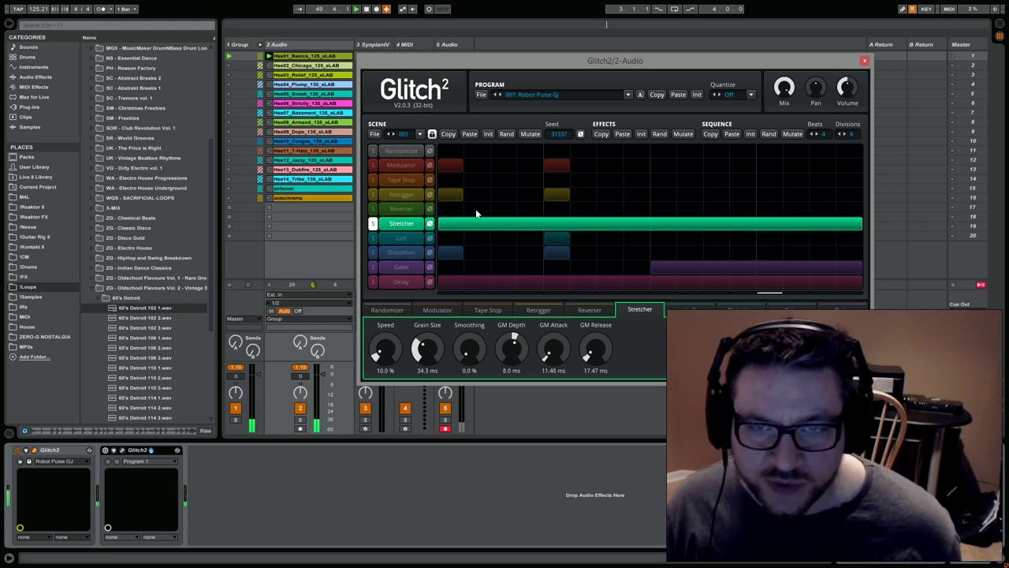
click(373, 224)
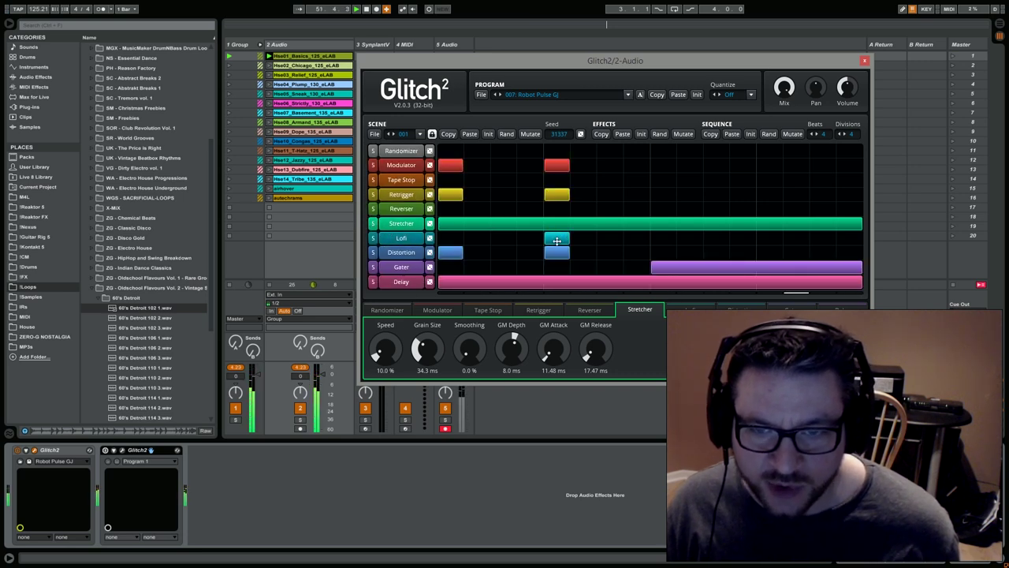
Audition the Lofi and Distortion effects in solo, and return to hearing all effects
click(373, 238)
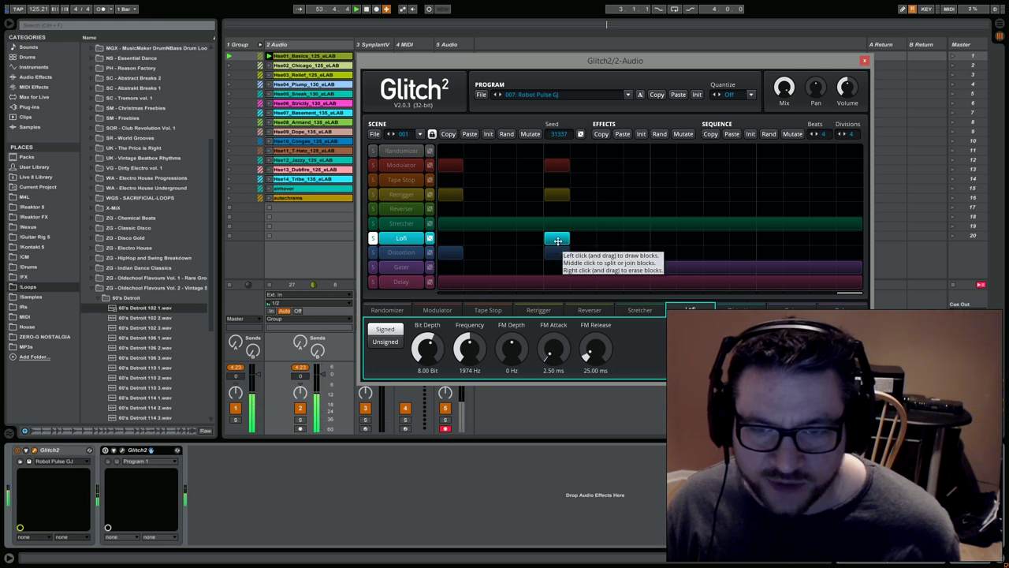
click(371, 252)
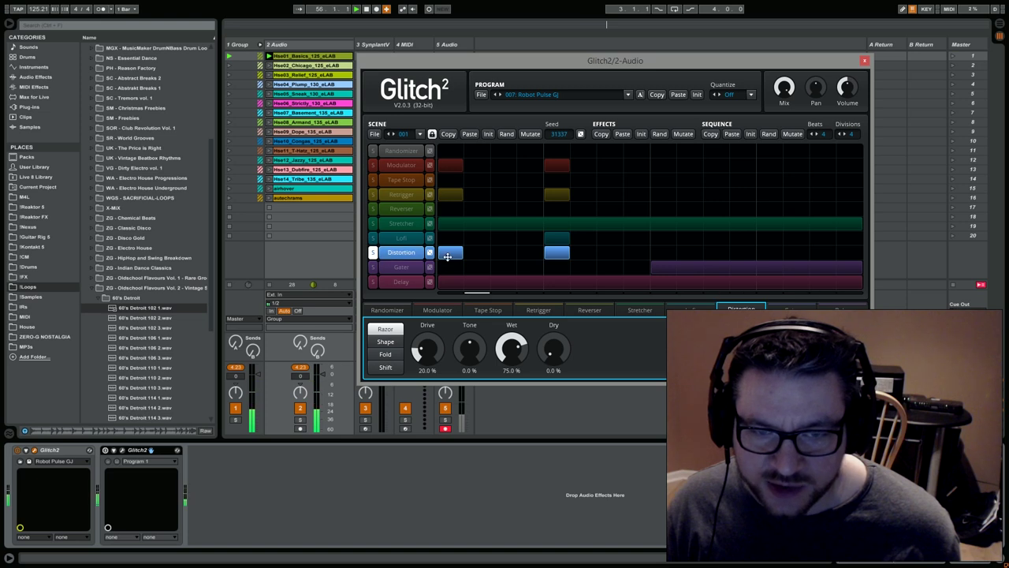
click(372, 239)
click(372, 239)
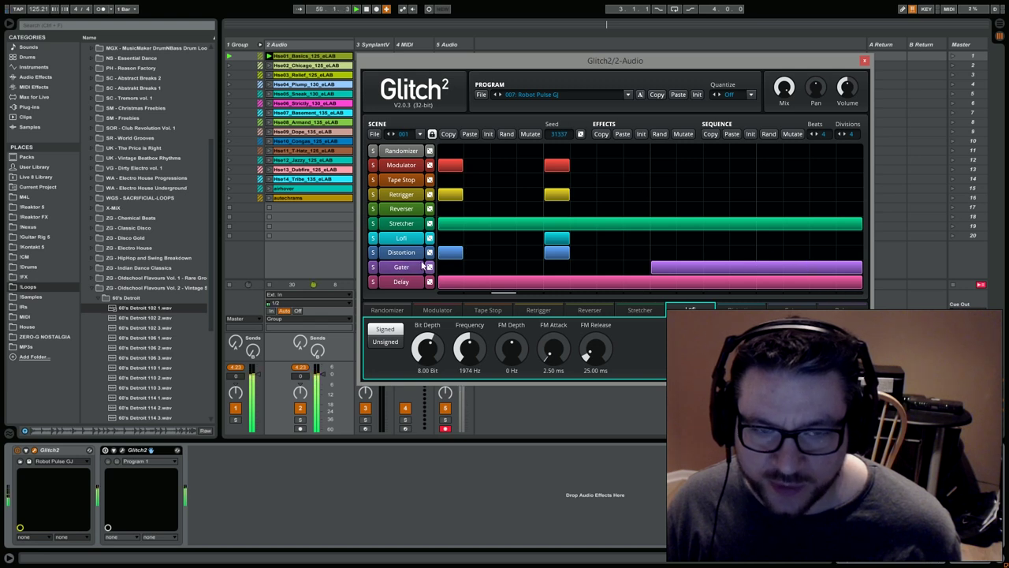
Audition the Gater and the Delay in solo, releasing each solo after listening
click(372, 266)
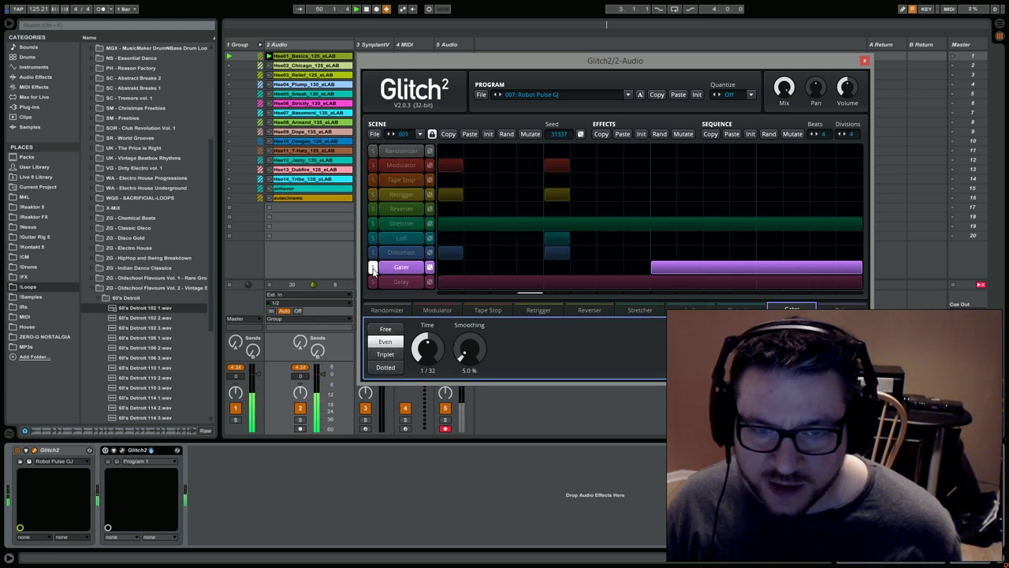
click(373, 267)
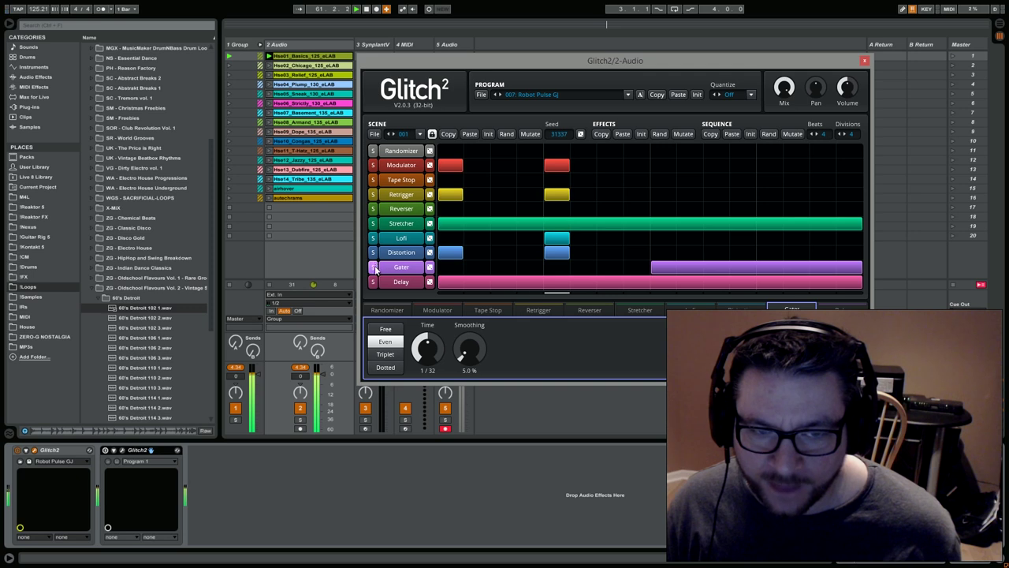
click(373, 267)
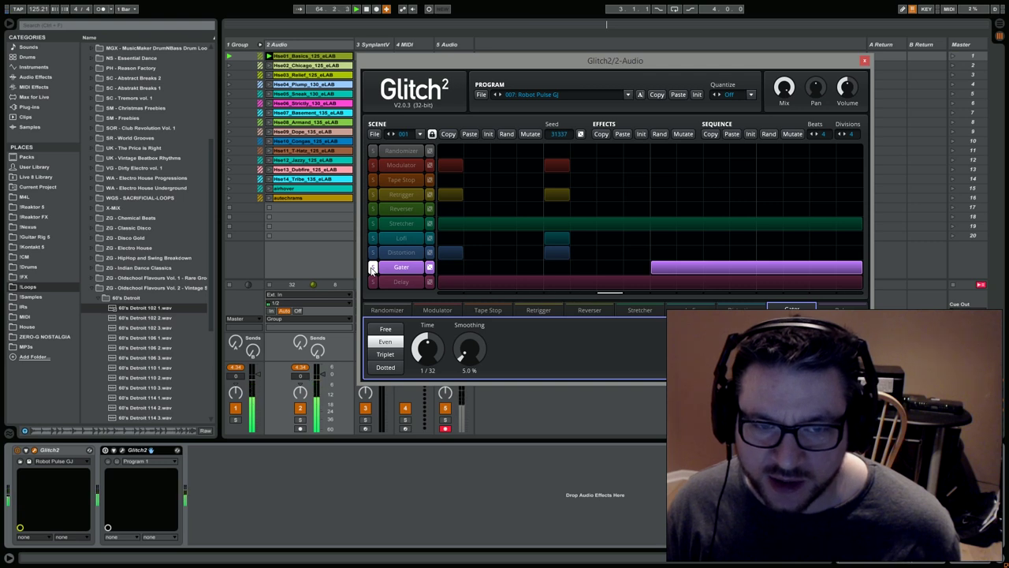
click(373, 268)
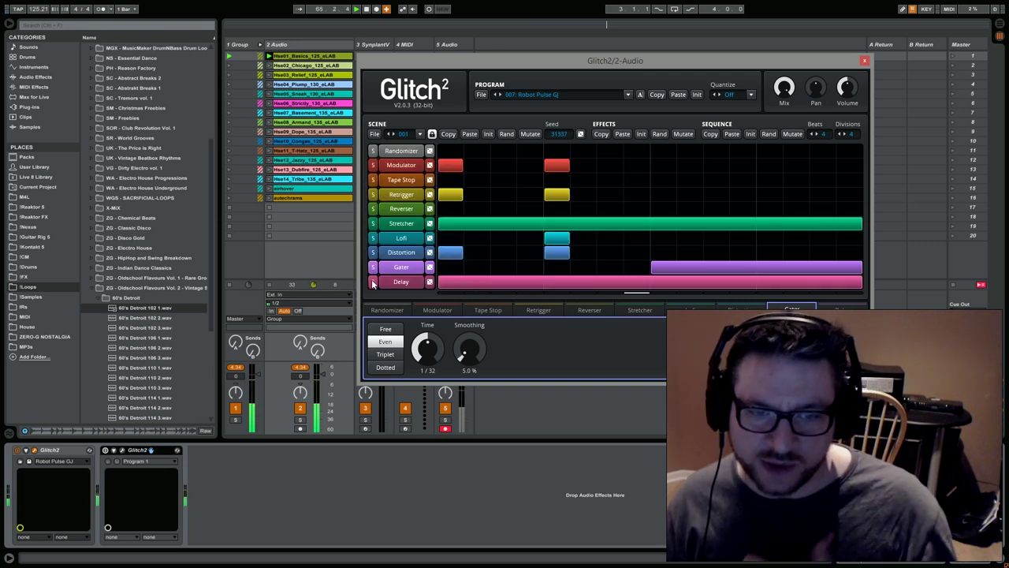
click(373, 283)
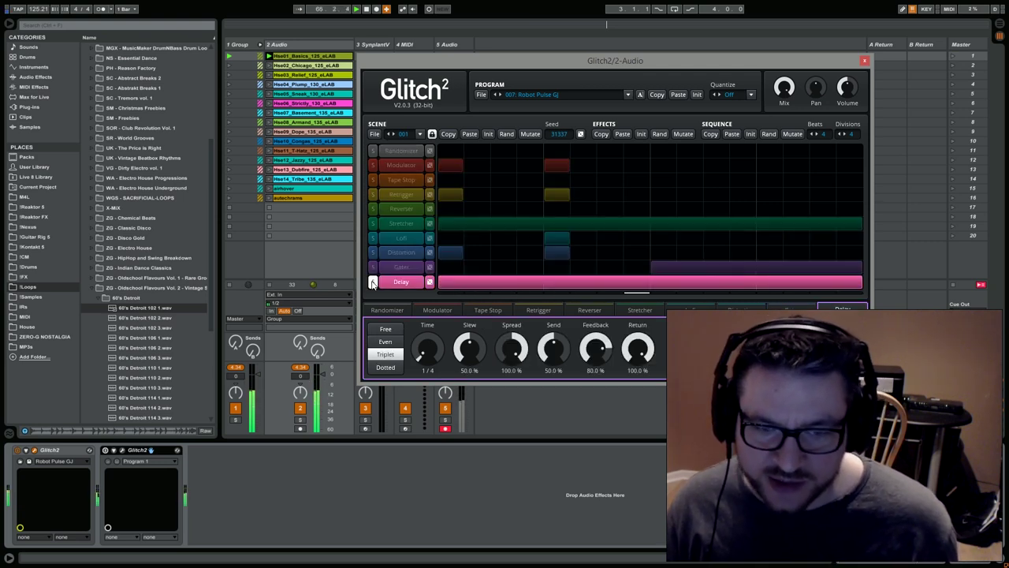
click(373, 282)
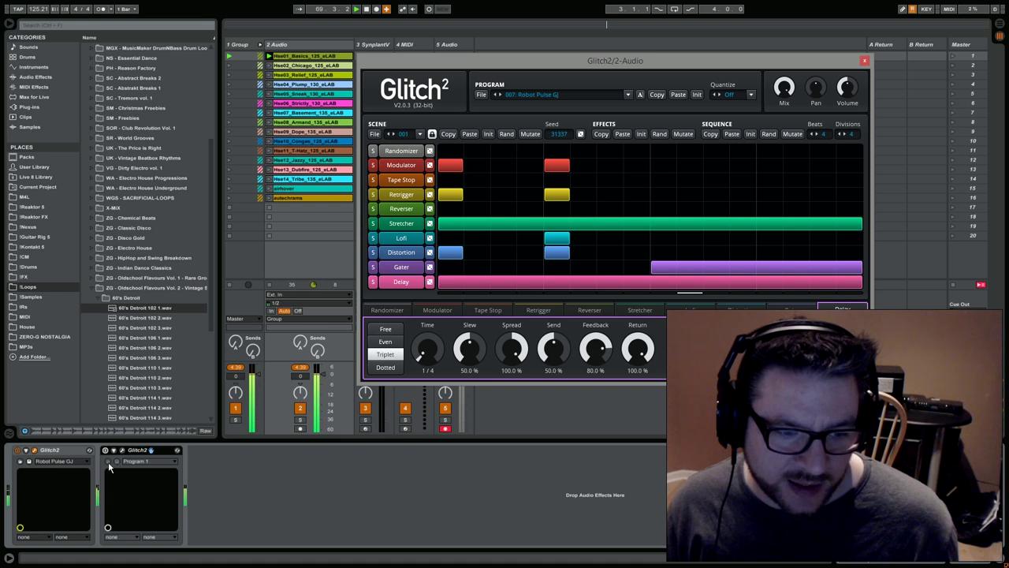
click(374, 133)
double_click(488, 211)
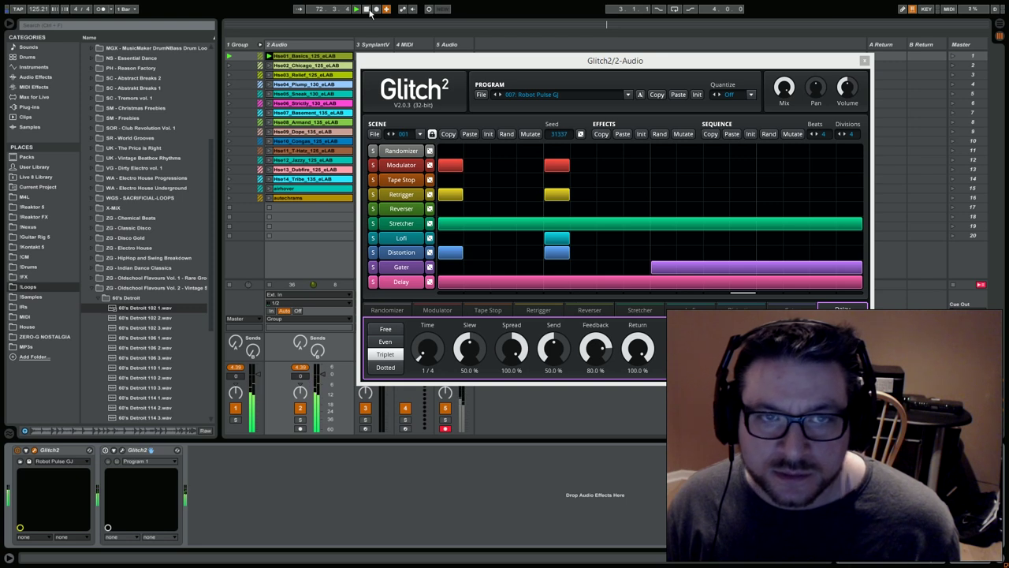
click(269, 197)
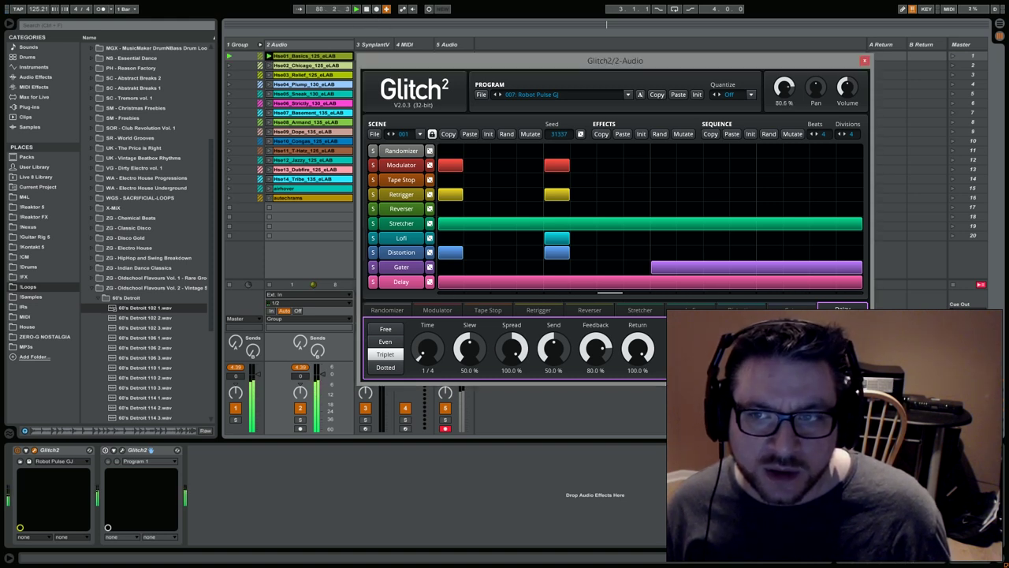
Stop playback and move the Glitch2 window clear of the audio track's clip names
click(366, 9)
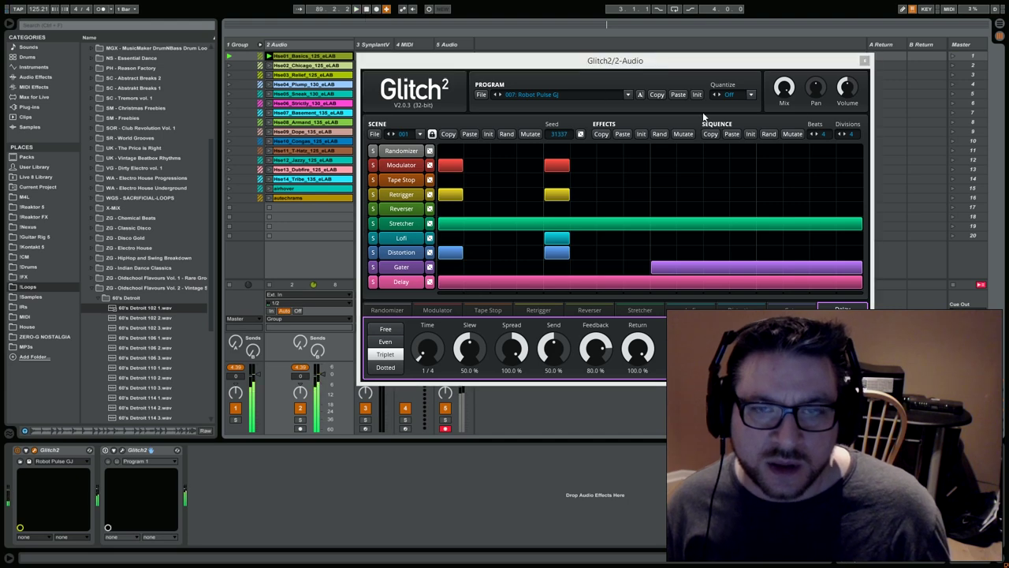
drag(723, 60, 602, 52)
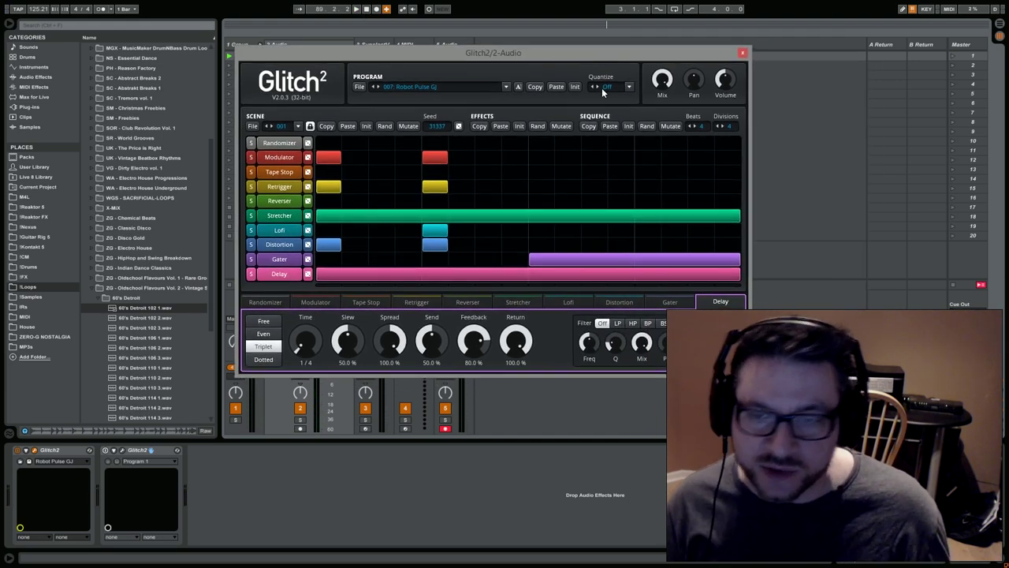
drag(550, 56, 663, 93)
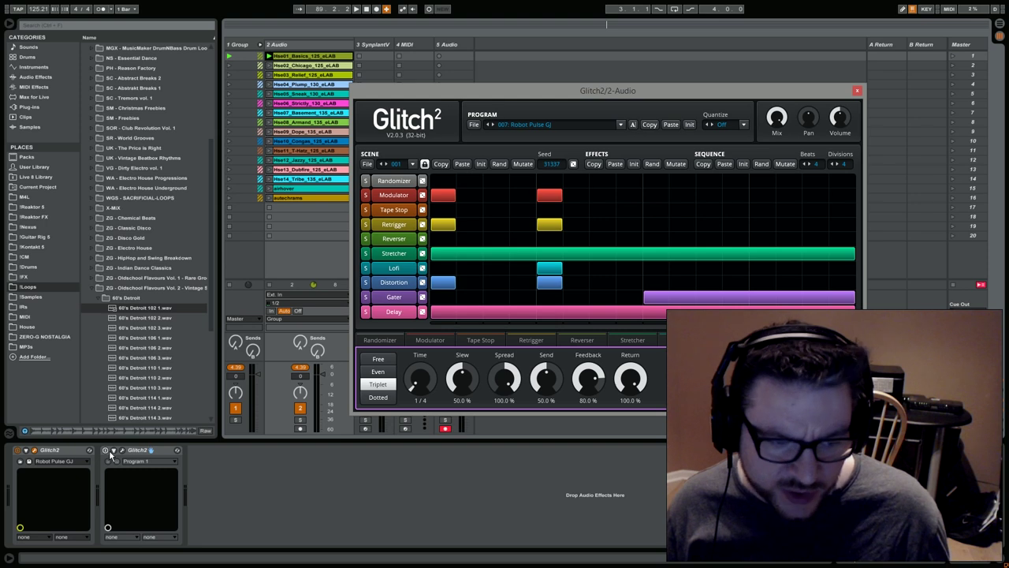
Unfold the first Glitch2 device's parameter panel, turn on Configure mode and add the Mix parameter
click(26, 451)
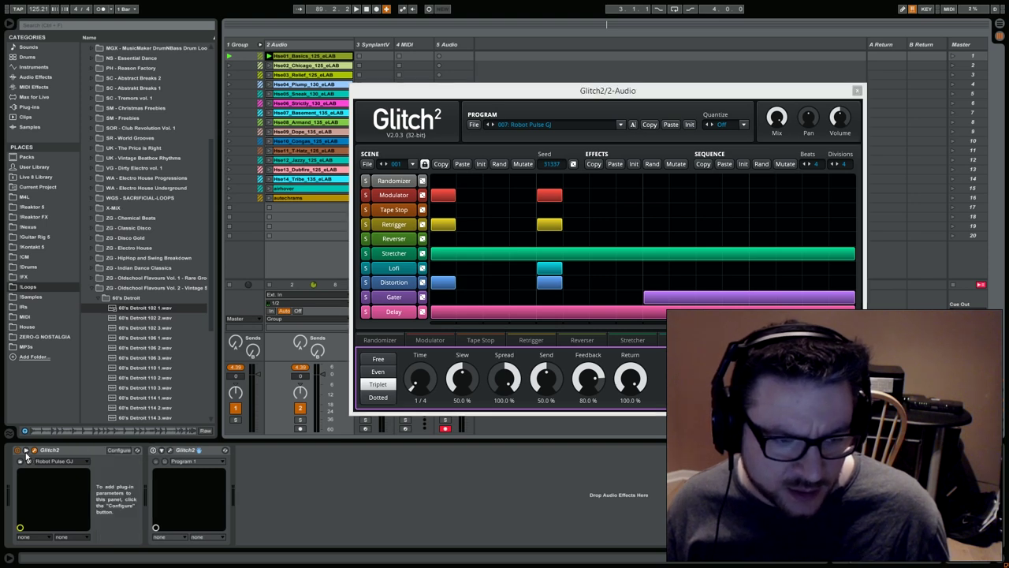
click(125, 451)
click(776, 118)
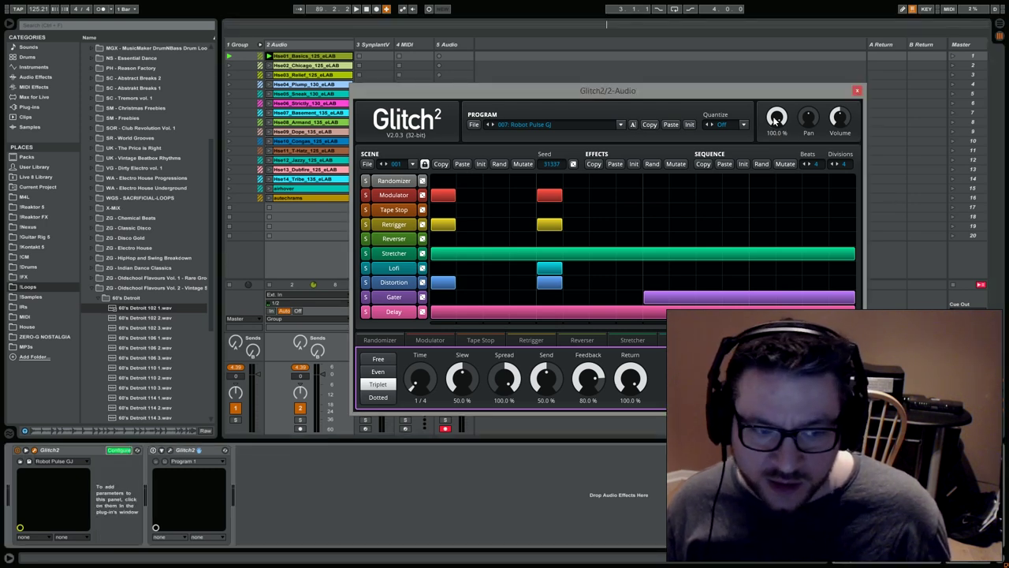
drag(776, 118, 773, 121)
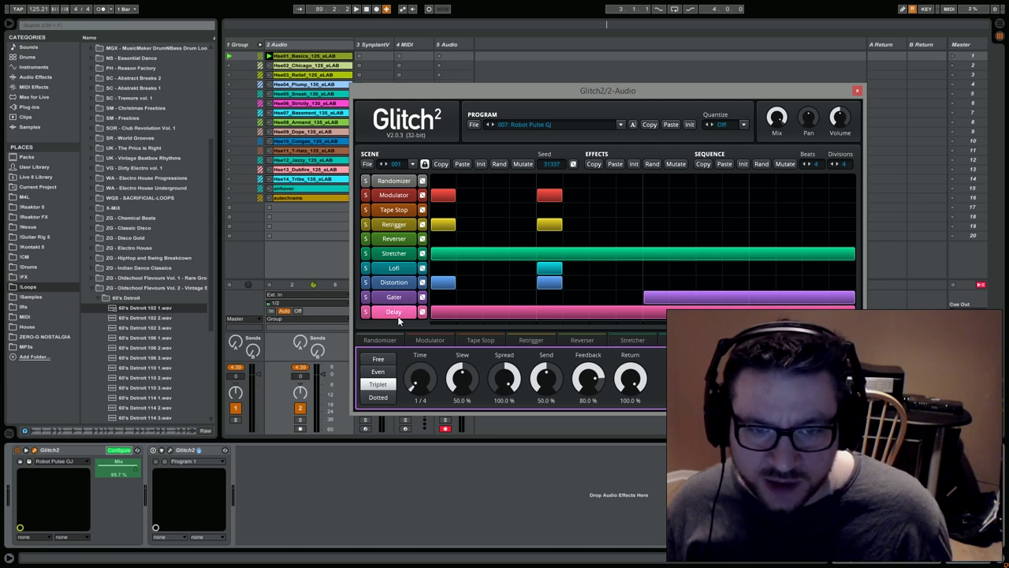
Add the Delay's Feedback at 83.3 %, the Modulator's FM Release at 37.72 ms and the filter Type at Lowpass to the device panel
drag(588, 381, 589, 377)
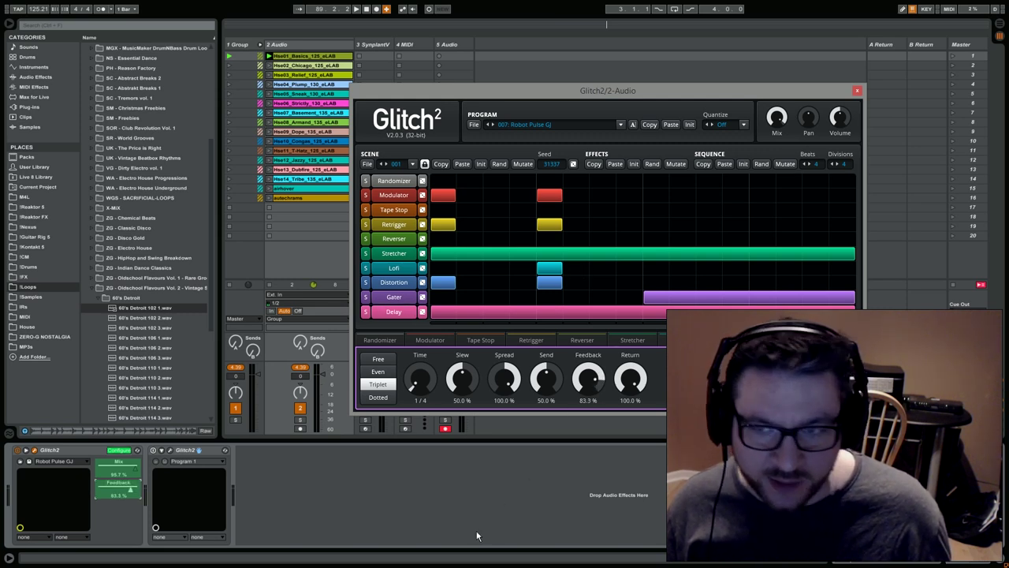
click(393, 195)
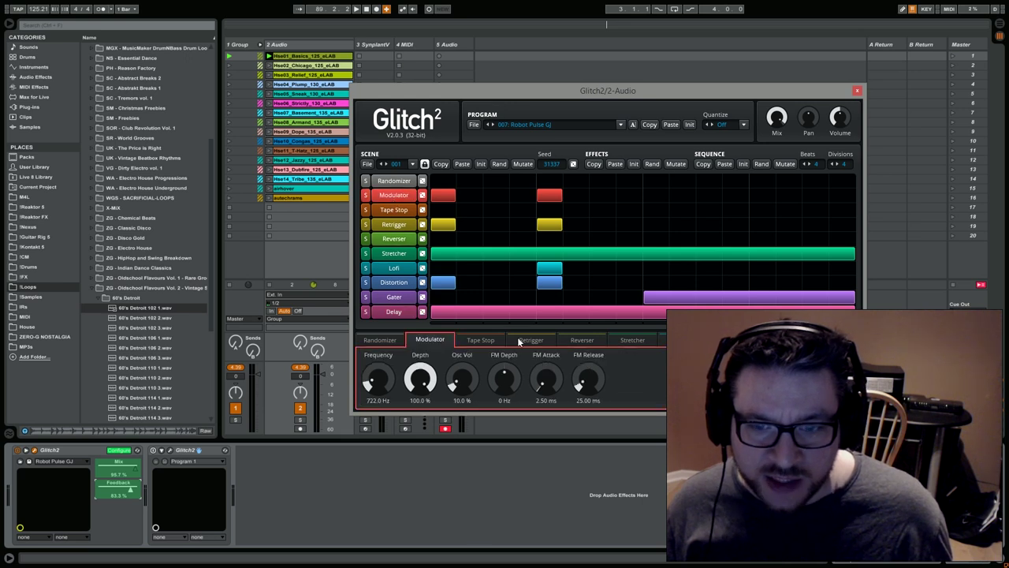
drag(588, 381, 588, 379)
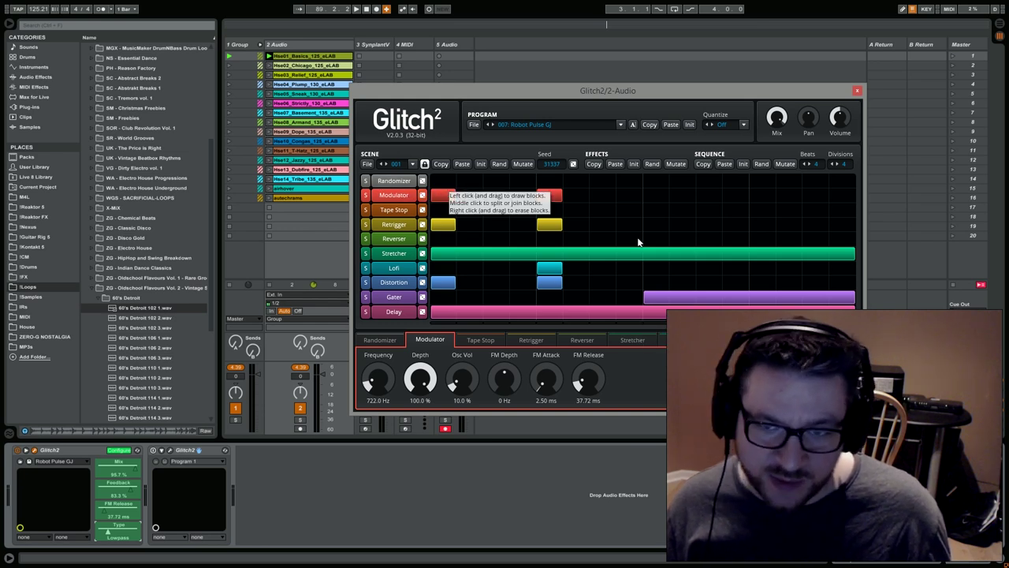
Draw and erase a three-step Randomizer block, and restart playback from the beginning
drag(639, 183, 684, 183)
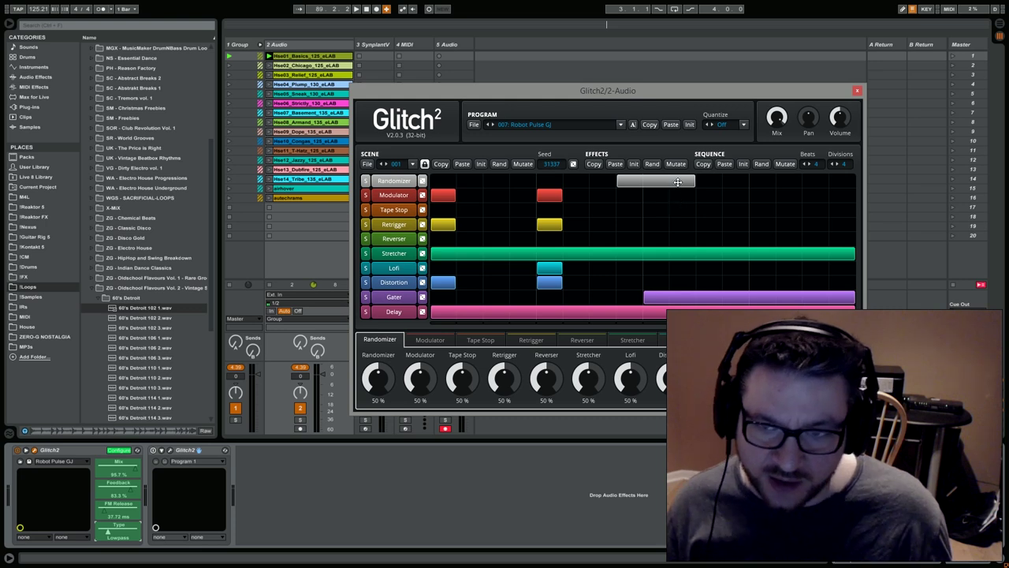
right_click(677, 183)
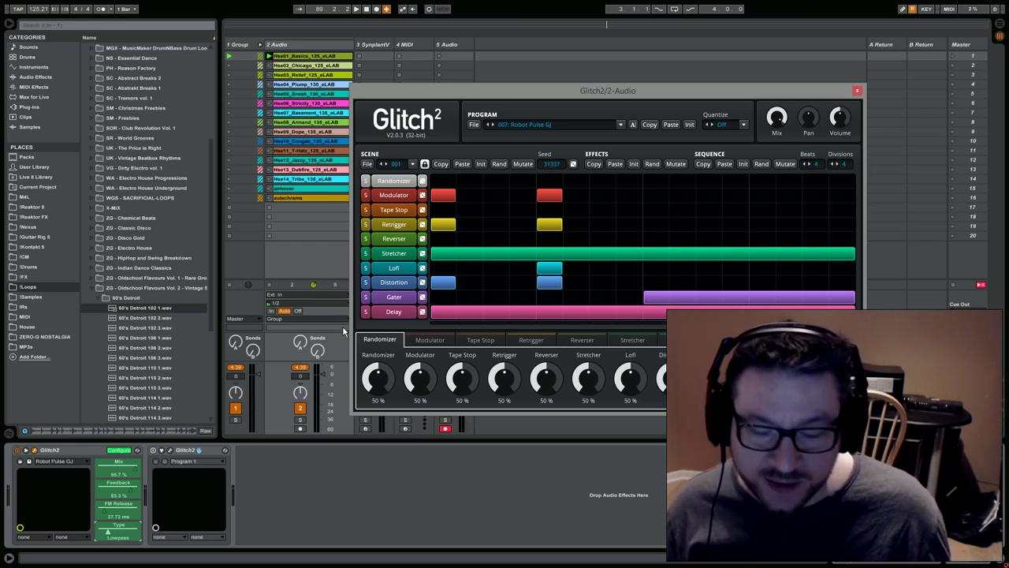
click(366, 10)
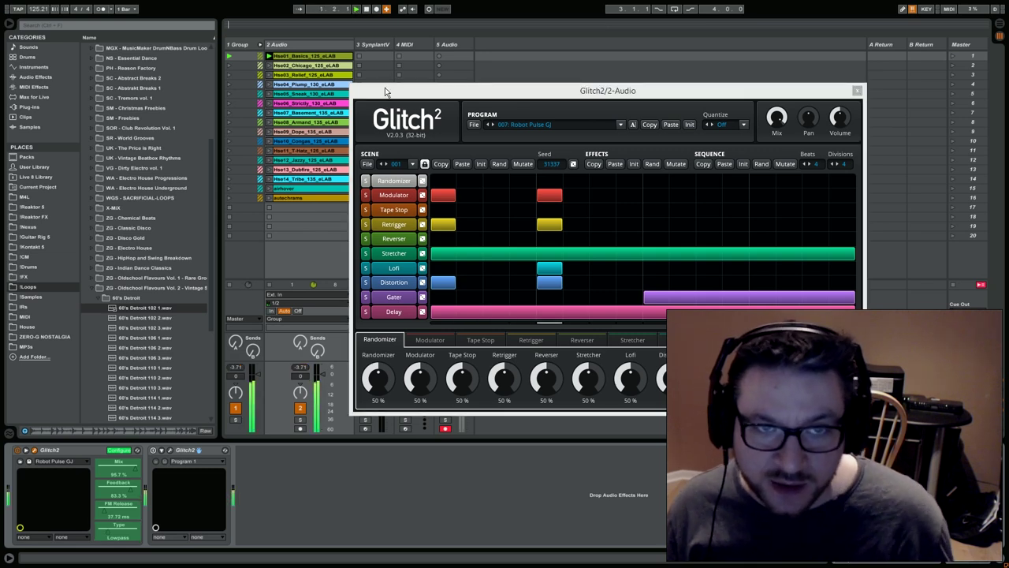
Turn off Configure mode on the first Glitch2 device and show the info view
click(118, 451)
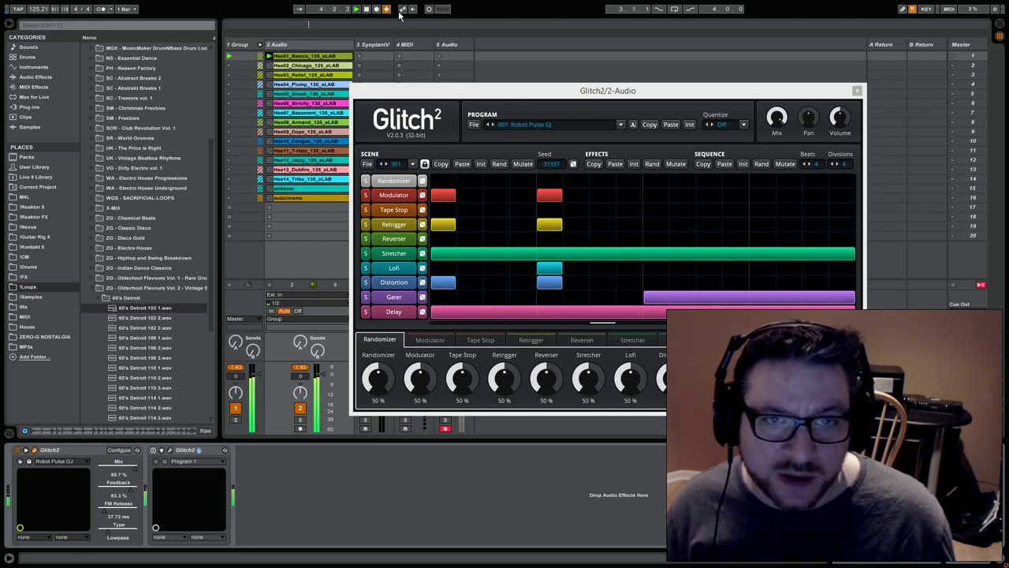
click(9, 559)
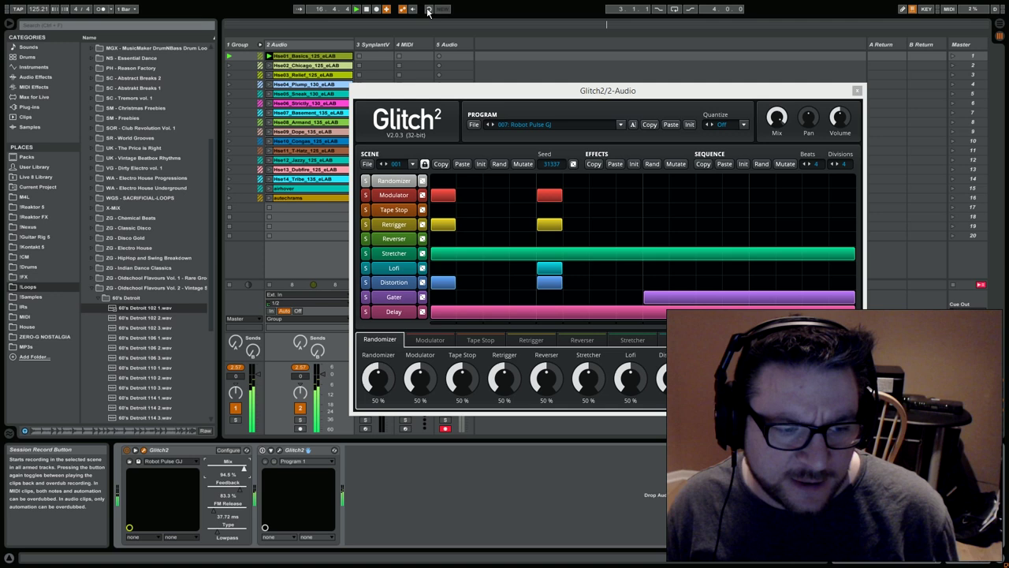
Sweep the first Glitch2's Mix and Feedback, finishing both at 100 %, and set its Type to Lowpass
drag(227, 473, 228, 544)
drag(228, 474, 228, 394)
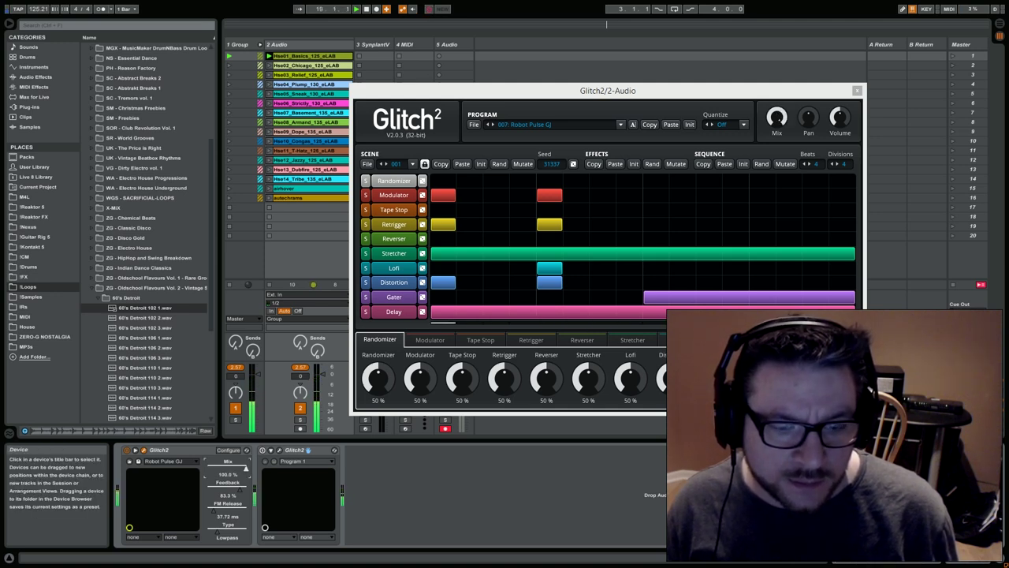
drag(228, 474, 228, 442)
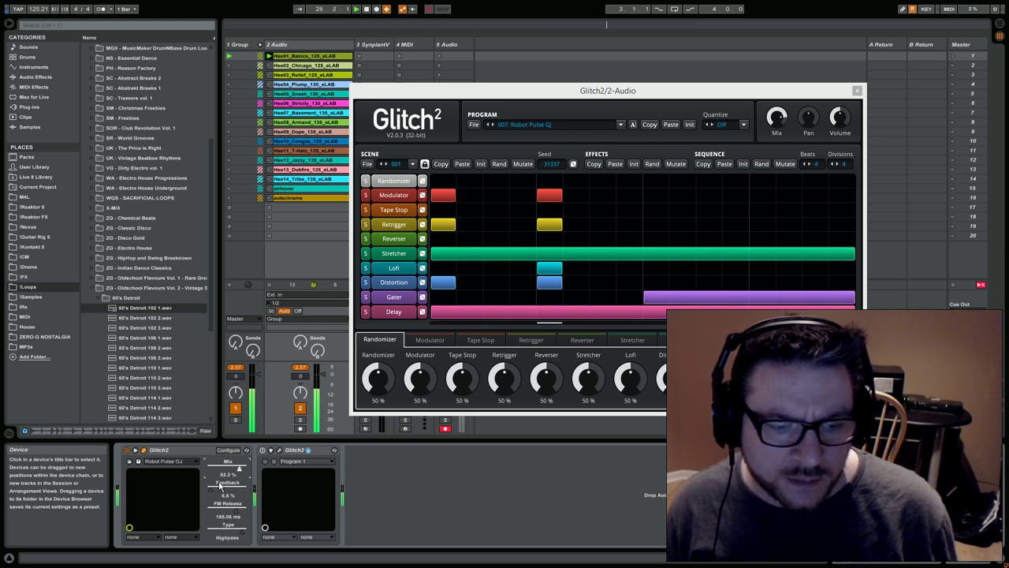
mouse_move(210, 489)
mouse_down()
mouse_move(223, 490)
mouse_move(208, 489)
mouse_up()
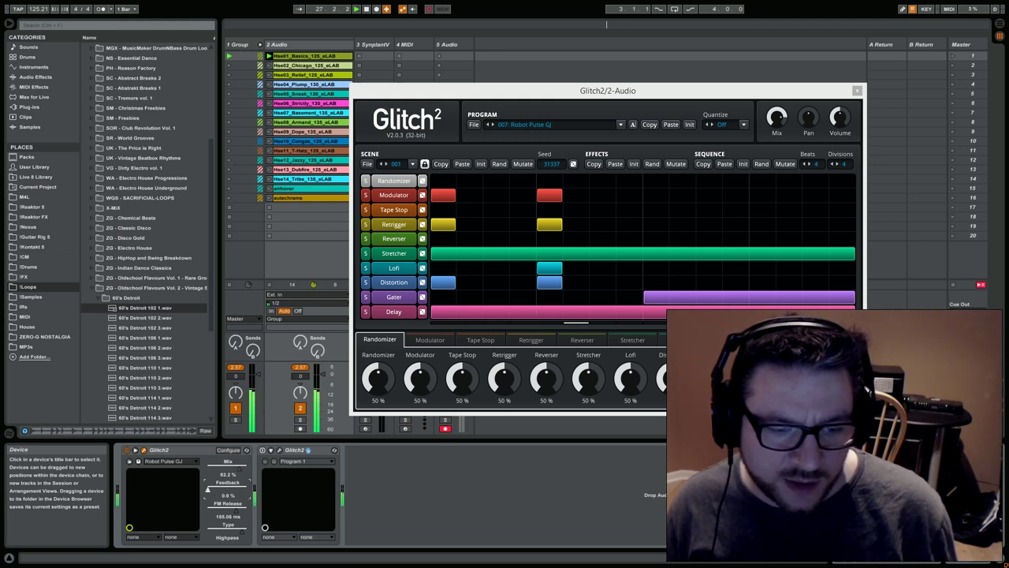
drag(208, 489, 245, 489)
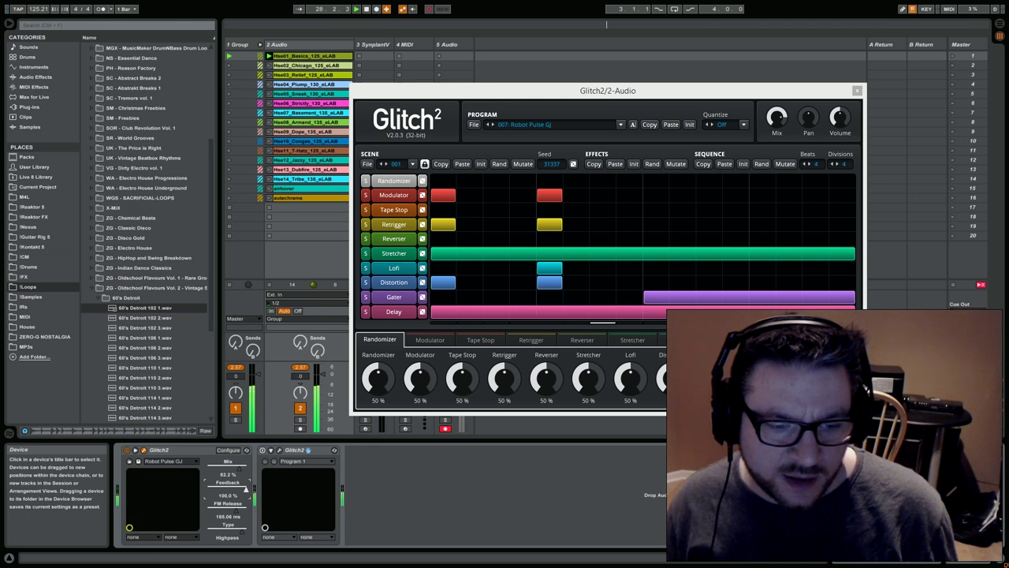
drag(238, 468, 245, 468)
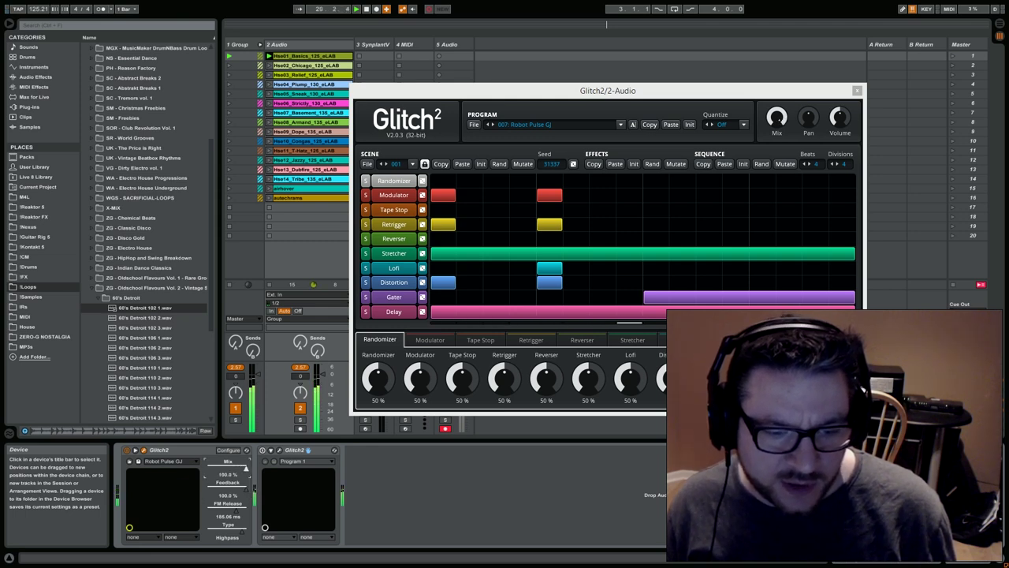
drag(241, 539, 220, 539)
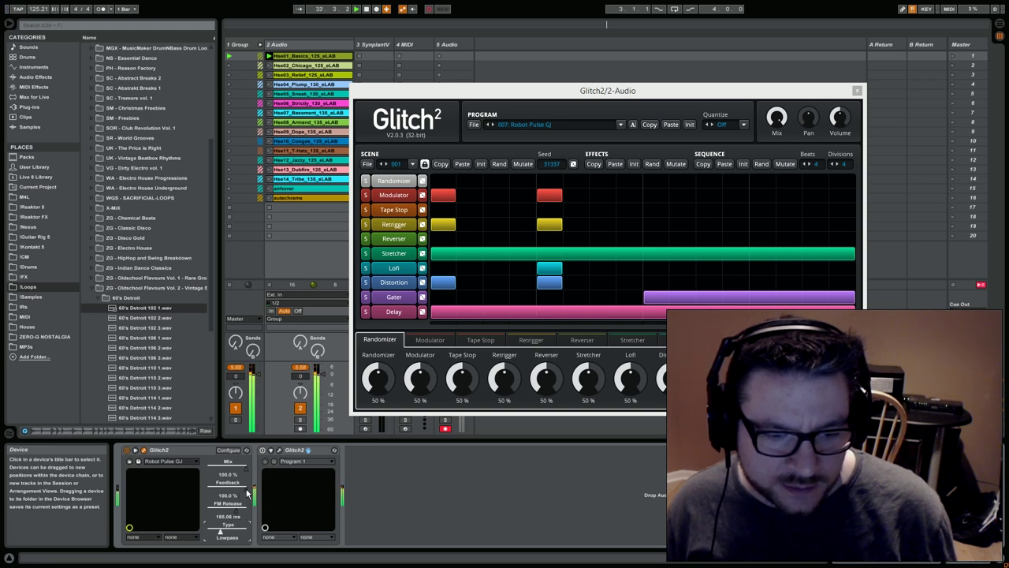
Stop playback and show the Hse01_Basics clip's envelopes, choosing Glitch2's Feedback and FM Release as the displayed parameters
double_click(368, 14)
click(288, 145)
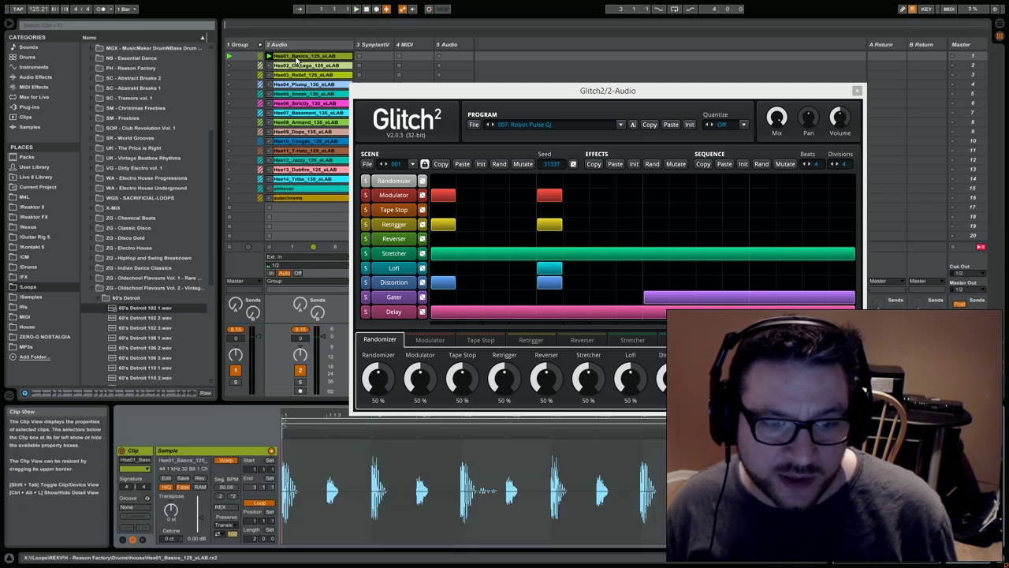
click(141, 540)
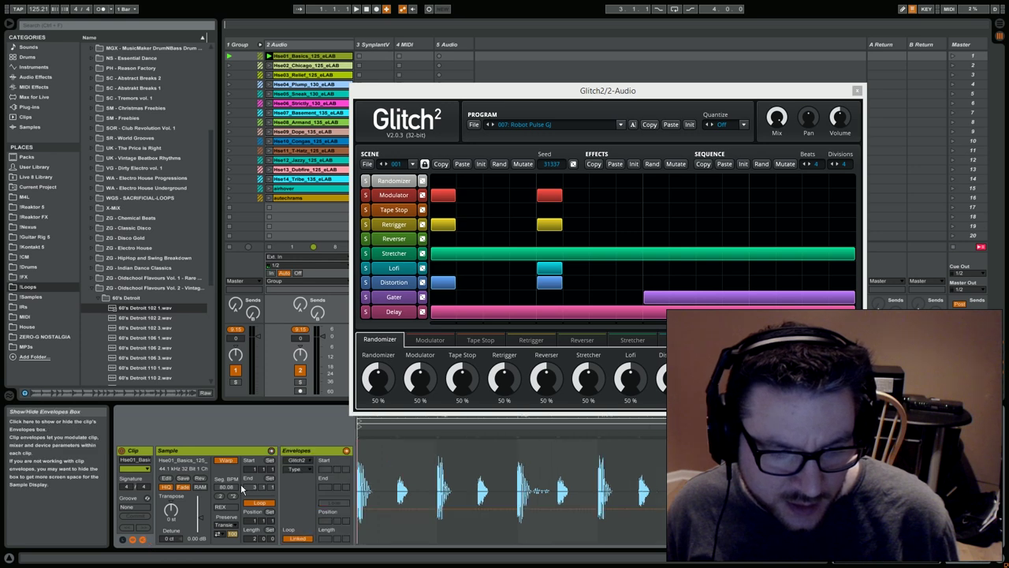
click(310, 469)
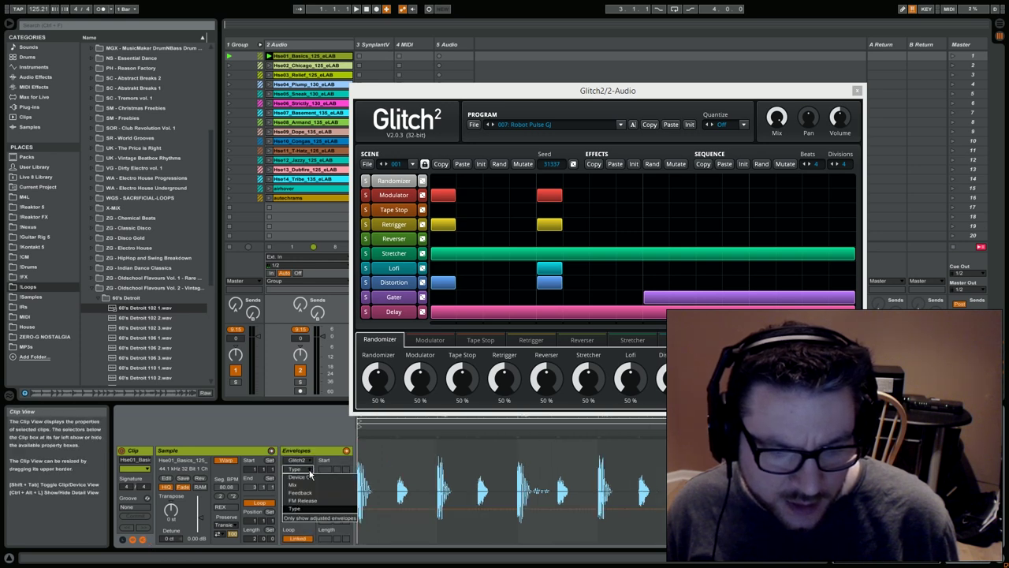
click(310, 492)
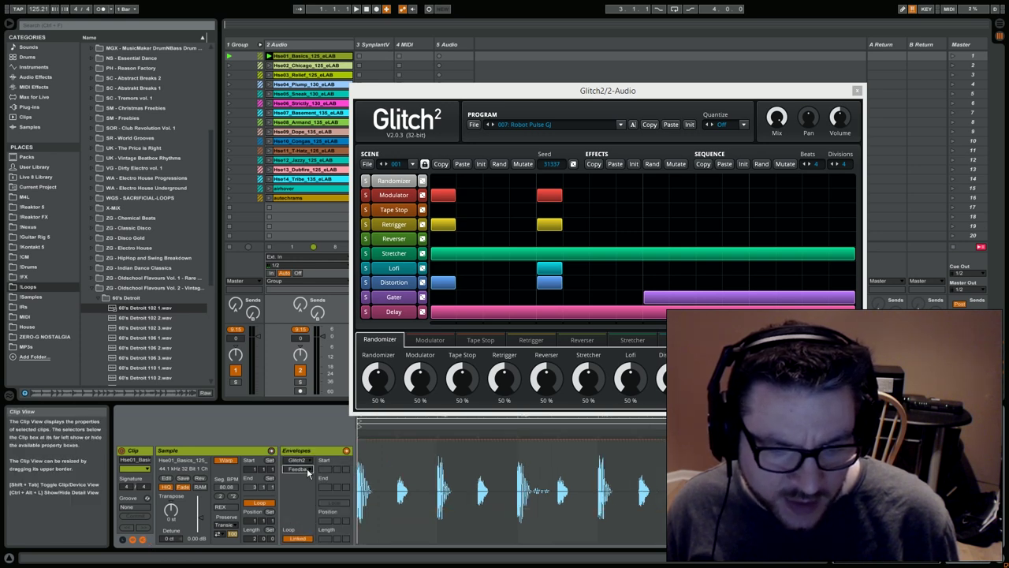
click(304, 462)
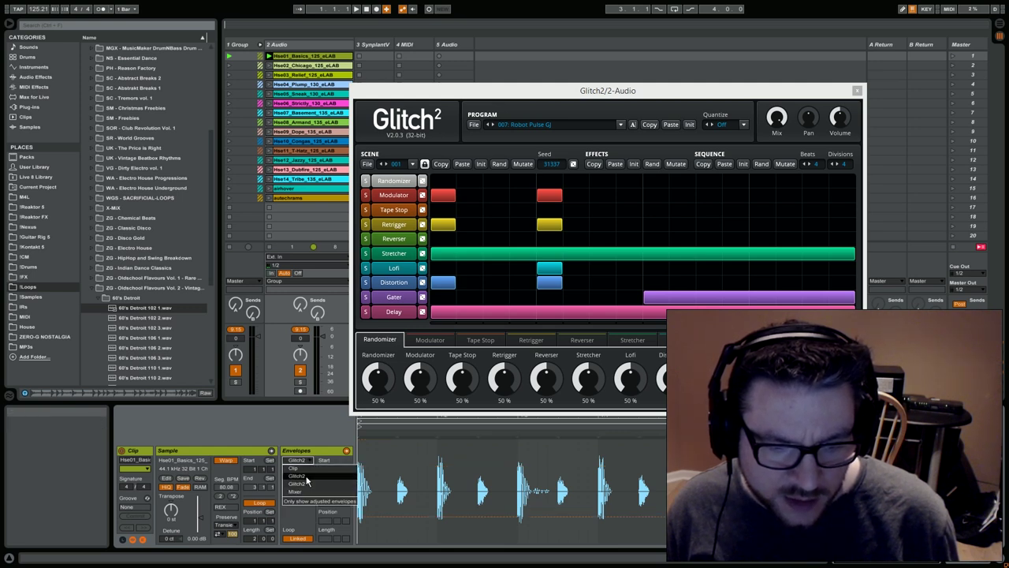
click(306, 481)
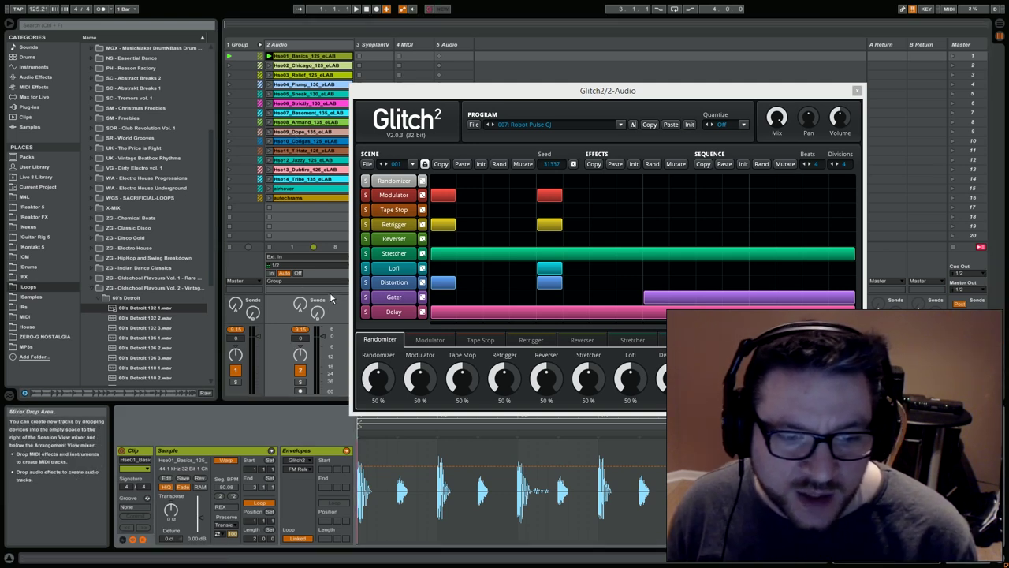
Load the Glitch2 A GJ.fxb bank into the first Glitch2 and set the 2 Audio track's input to No Input
key(shift+Tab)
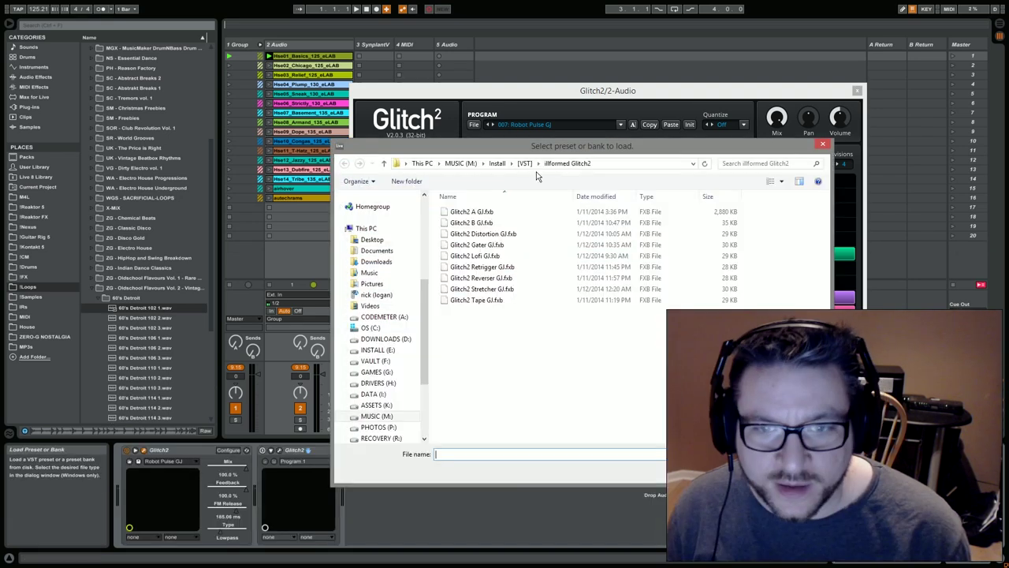
double_click(479, 214)
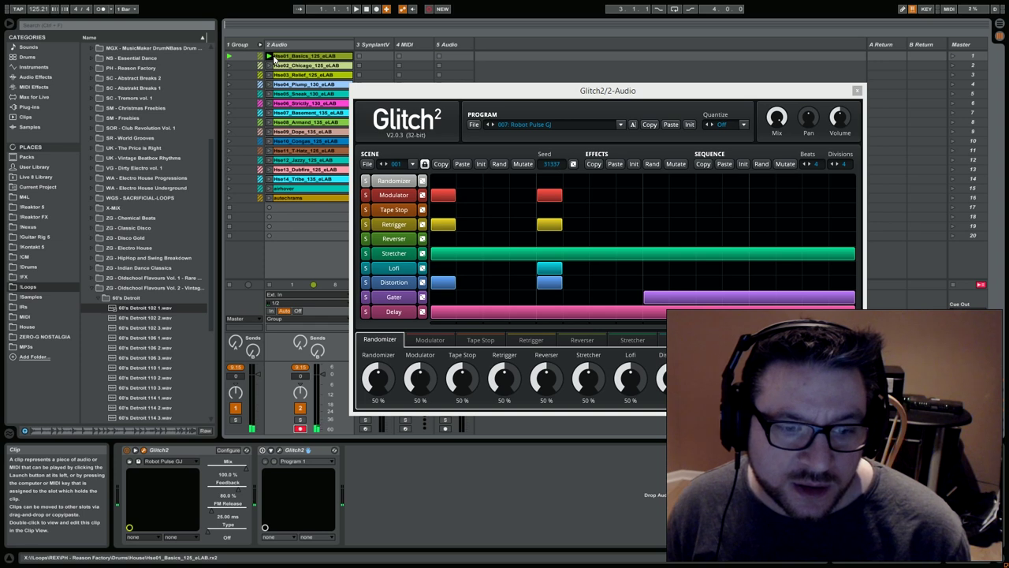
click(303, 298)
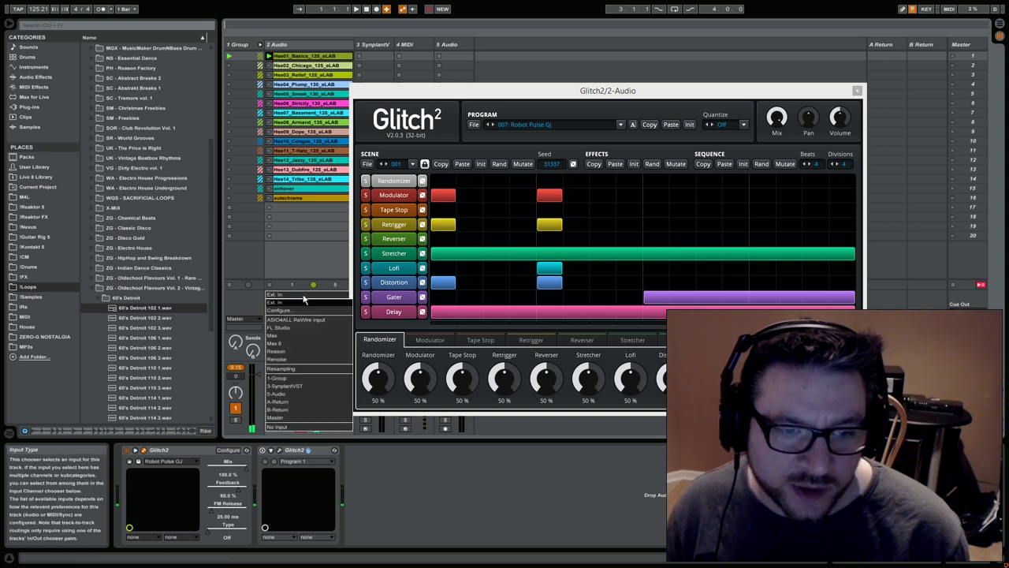
click(303, 426)
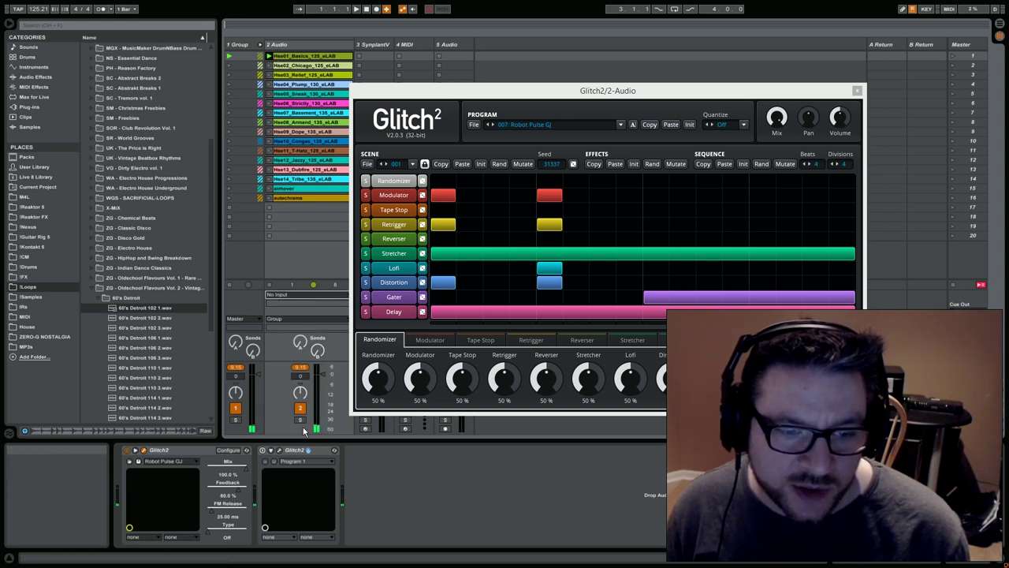
Set the 2 Audio track's input to Ext. In and record Mix and Feedback moves as automation in the playing Hse01_Basics clip
click(269, 55)
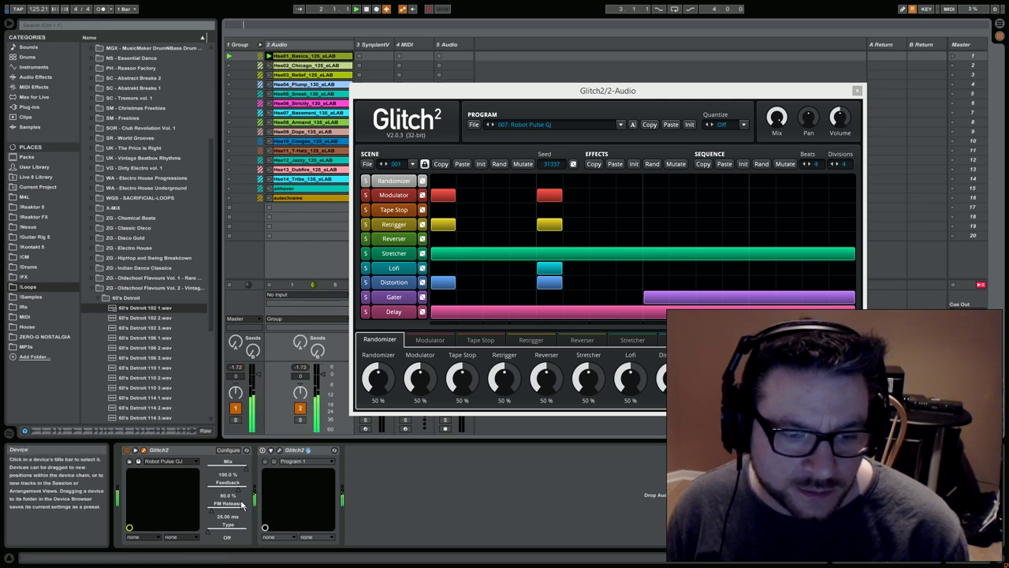
click(429, 9)
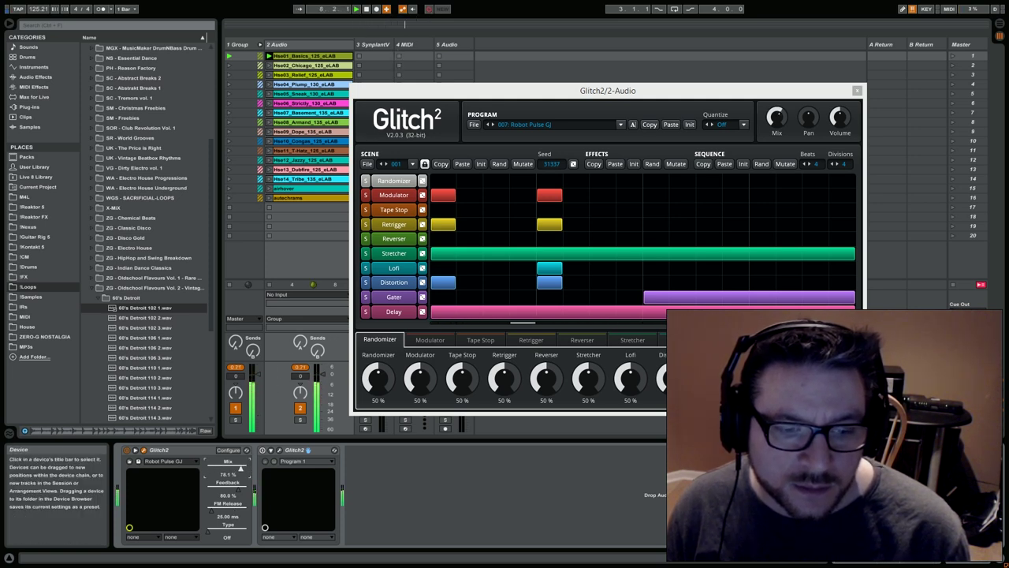
click(293, 295)
click(292, 303)
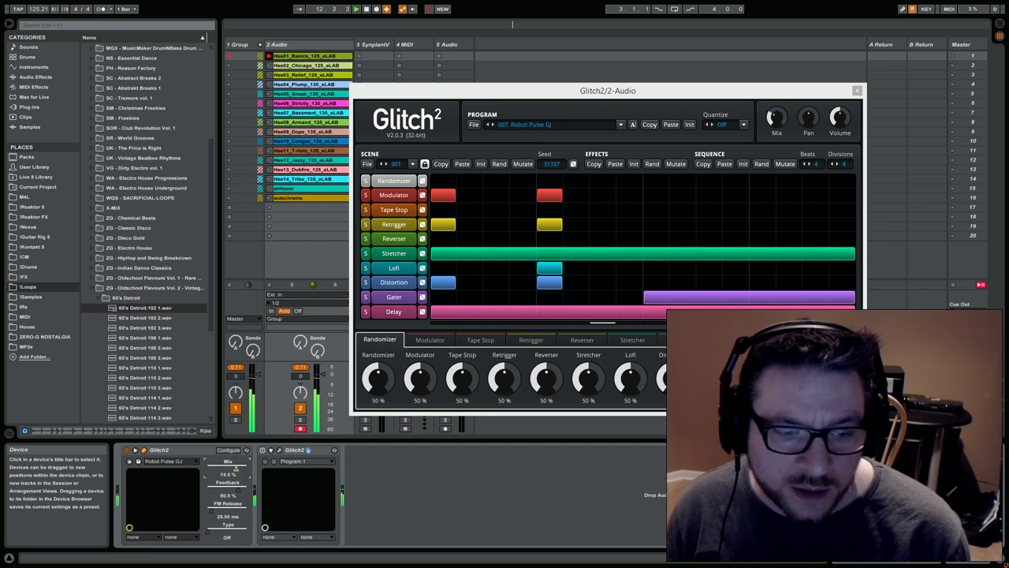
drag(235, 468, 244, 485)
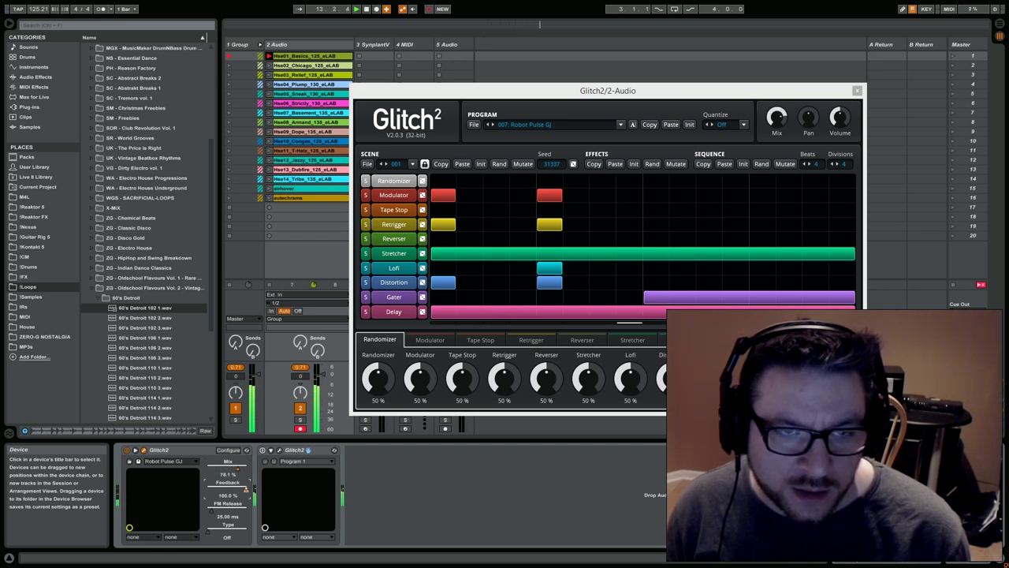
mouse_move(237, 474)
mouse_down()
mouse_move(236, 461)
mouse_move(229, 483)
mouse_up()
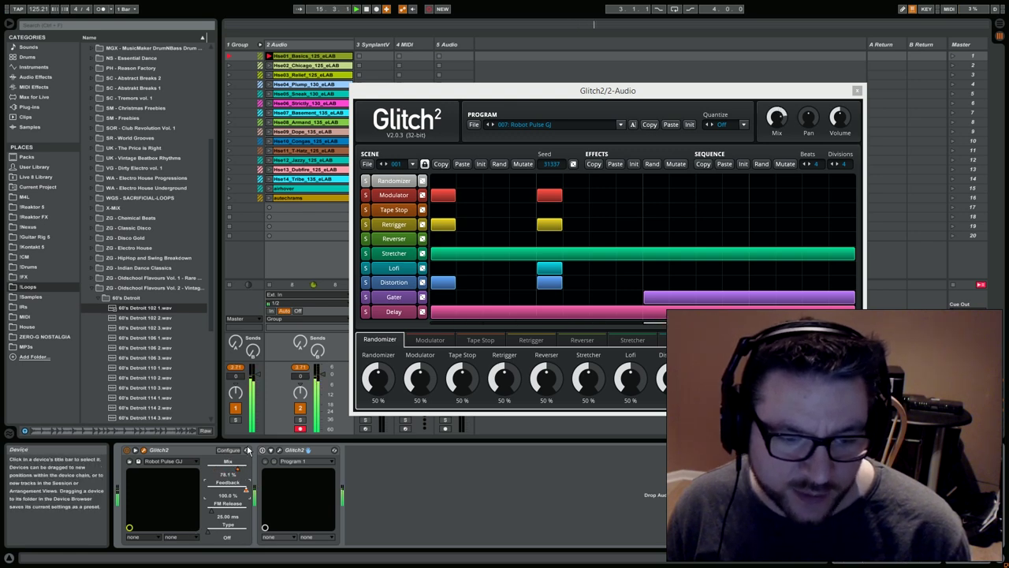
Delete the recorded automation from the first Glitch2's Mix and Feedback parameters
right_click(236, 473)
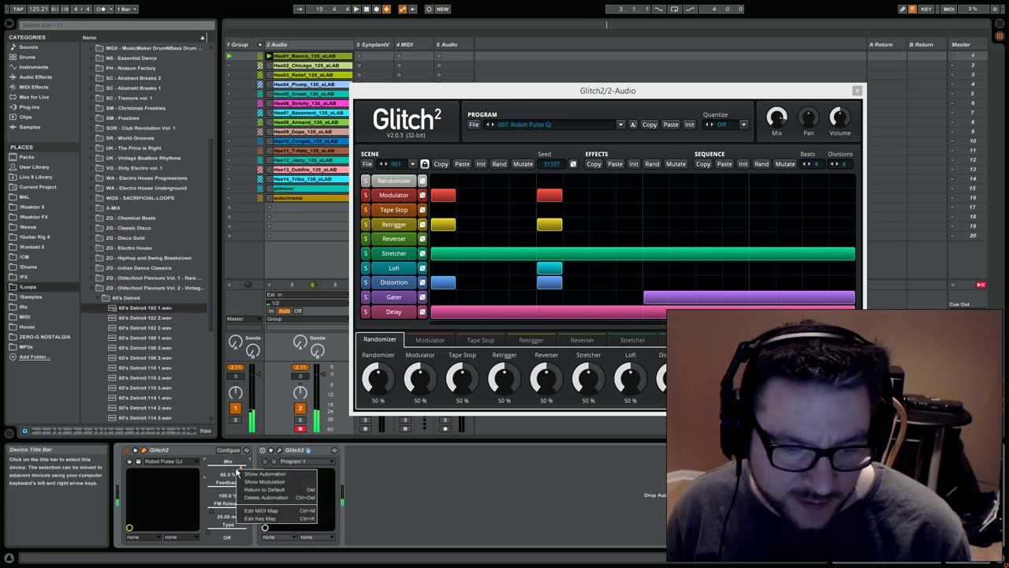
click(248, 495)
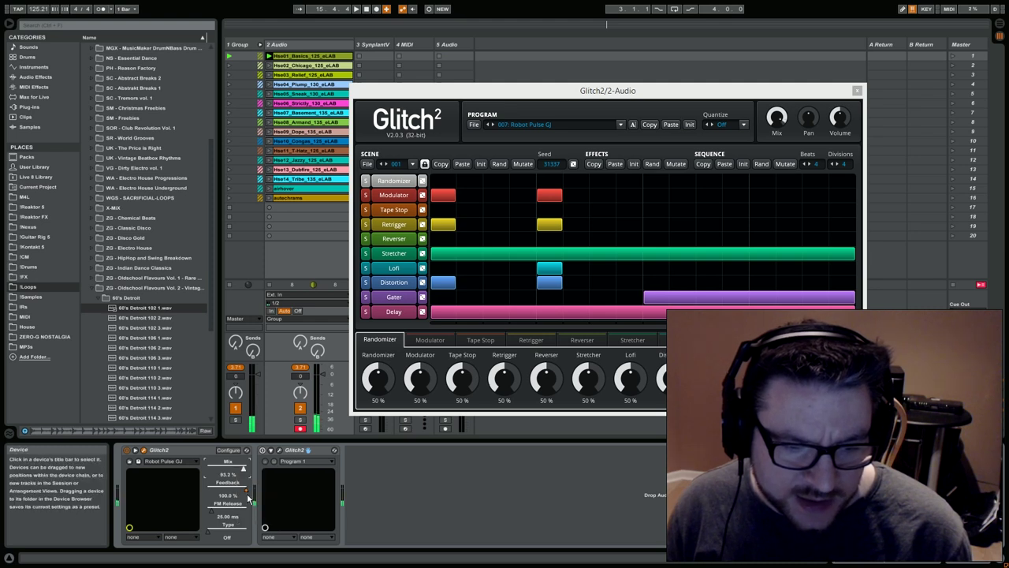
right_click(244, 491)
click(246, 493)
right_click(246, 492)
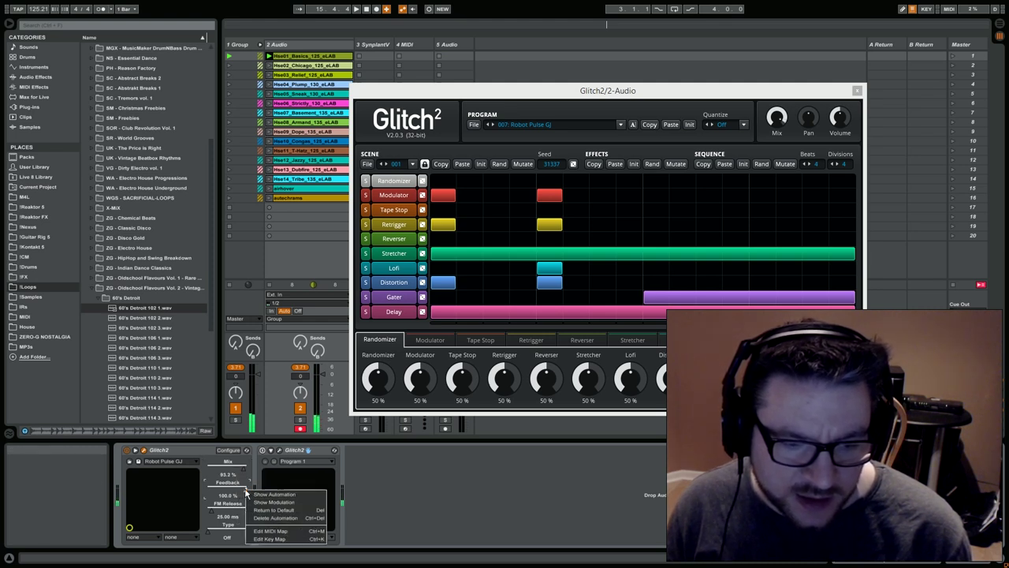
click(203, 472)
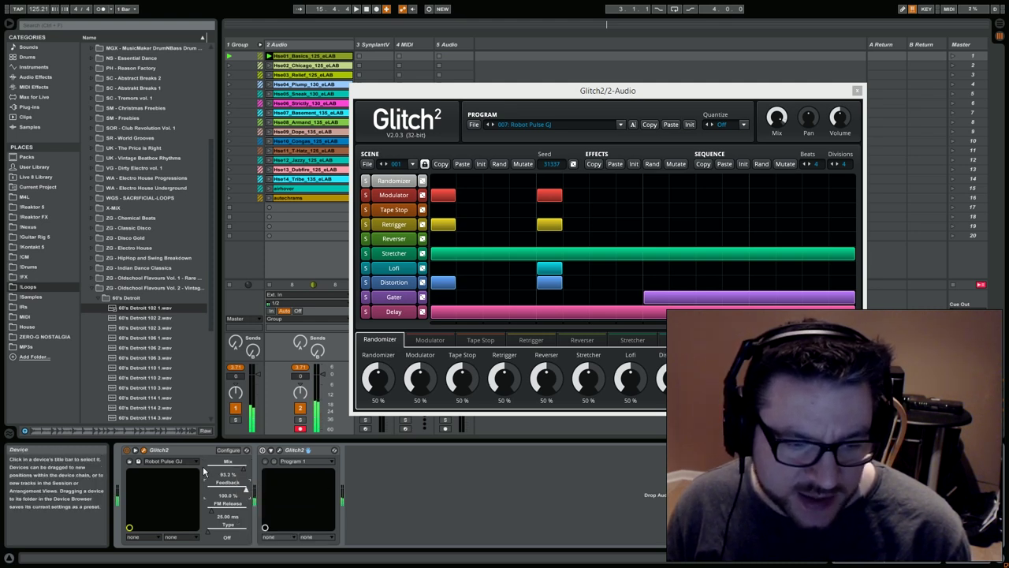
Unlink the Glitch2 Feedback envelope from the Hse01_Basics clip's loop and return to the device view
key(shift+Tab)
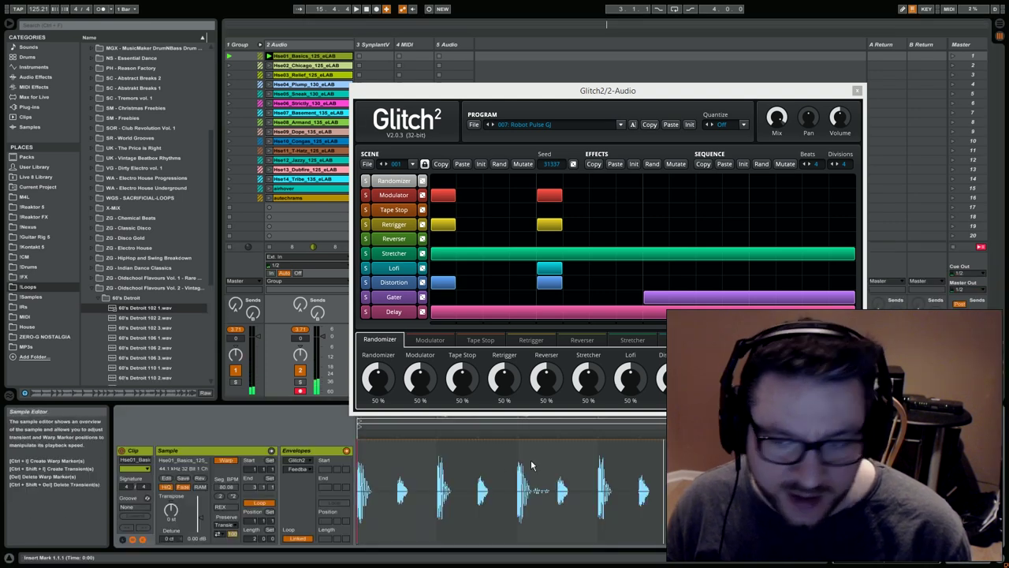
click(299, 538)
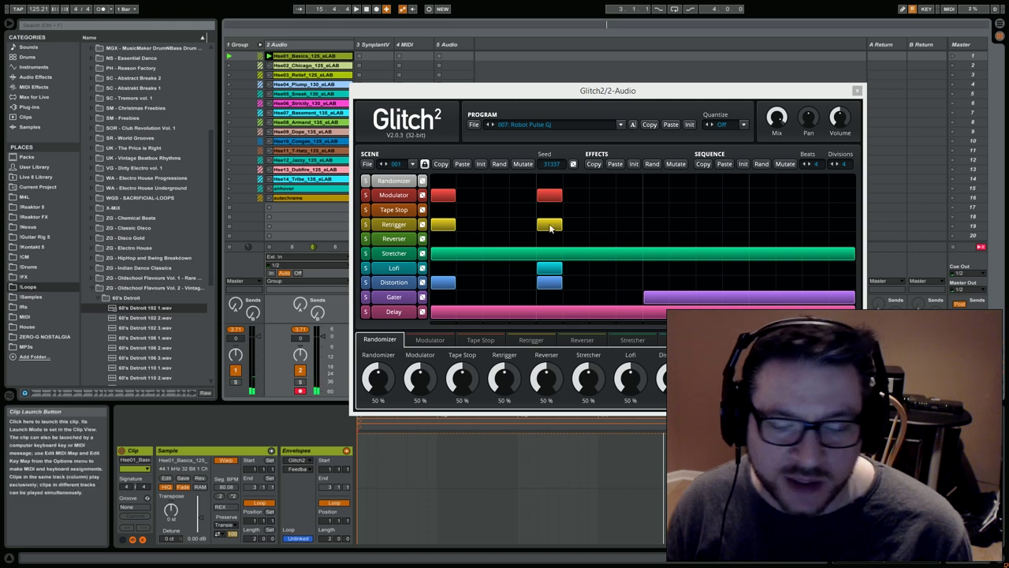
key(shift+Tab)
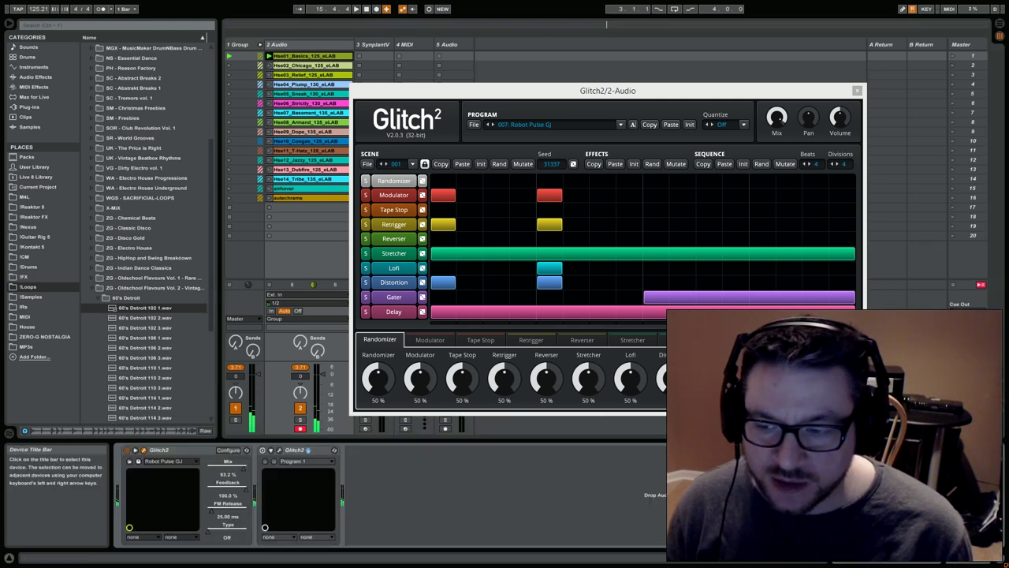
Sweep the first Glitch2's Feedback while Hse01_Basics plays, and reload the Glitch2 A GJ.fxb bank
click(269, 57)
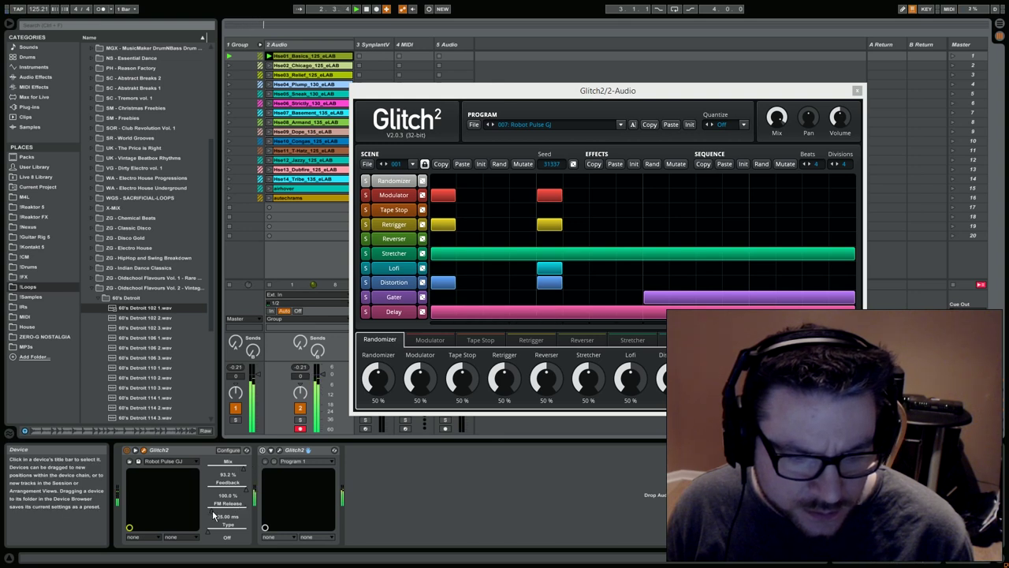
drag(247, 495, 246, 505)
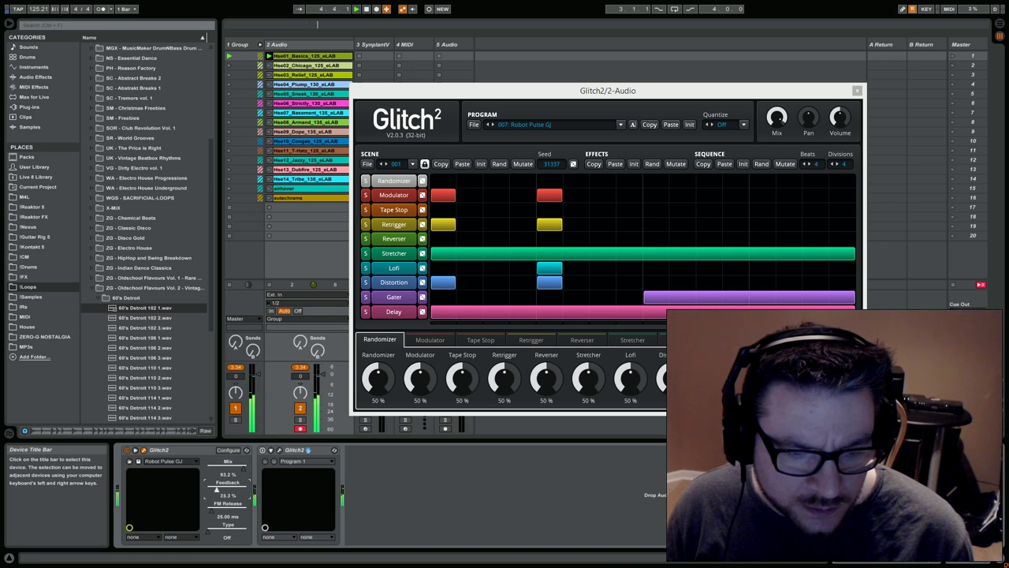
drag(227, 495, 228, 473)
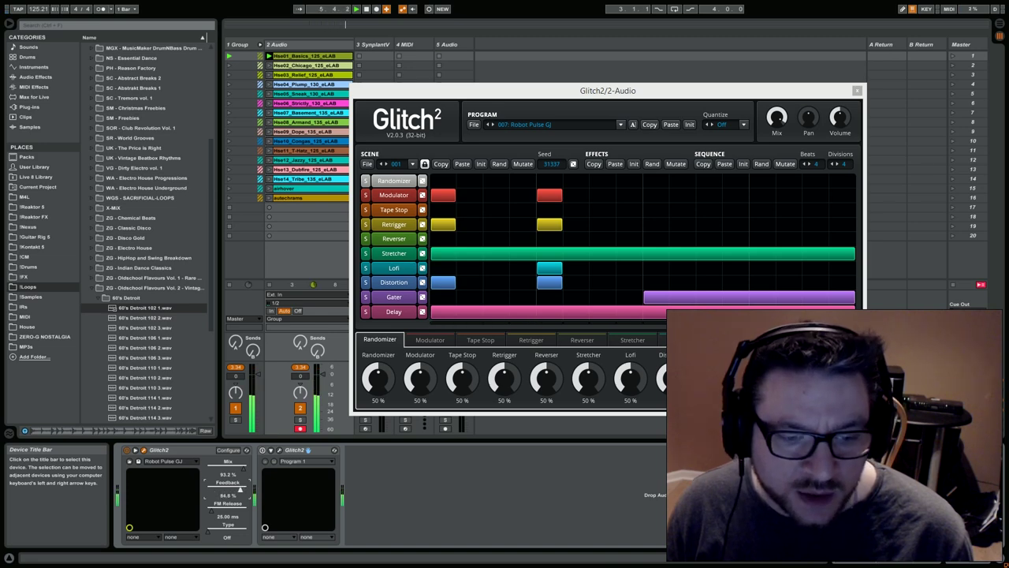
click(273, 460)
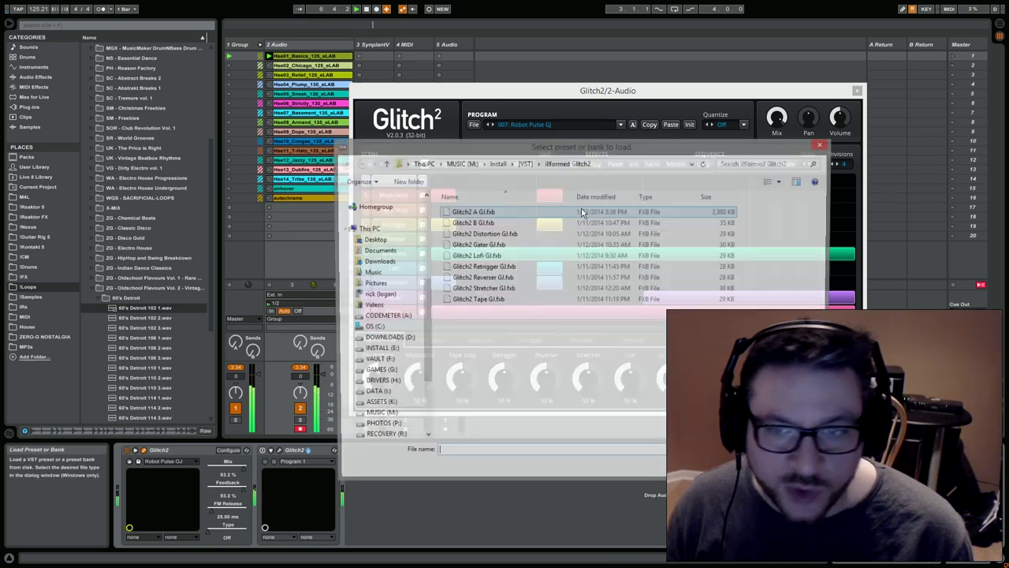
double_click(480, 210)
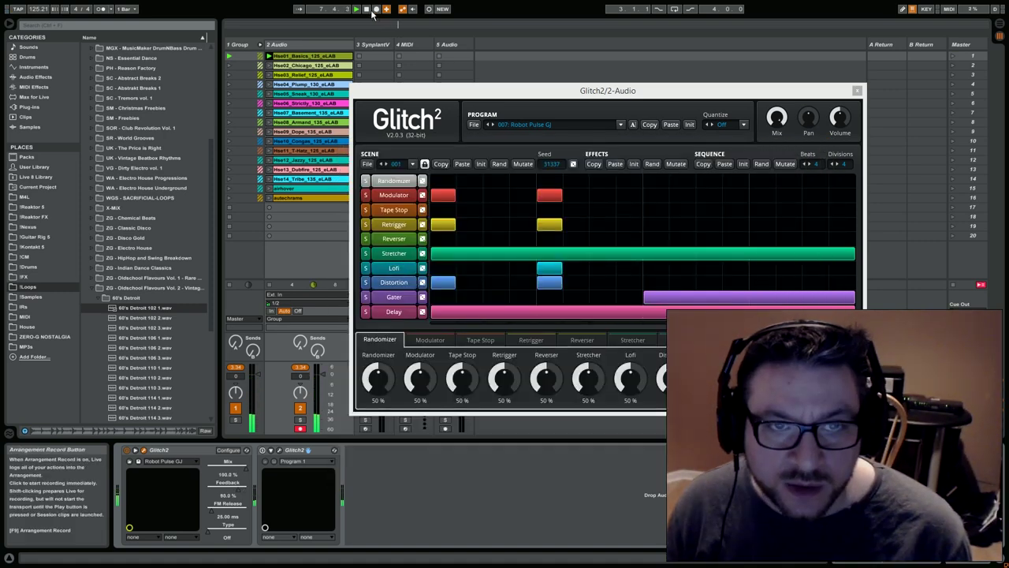
Start session recording and record a first Glitch2 Feedback increase into the Hse01_Basics clip, then view its envelope
click(430, 10)
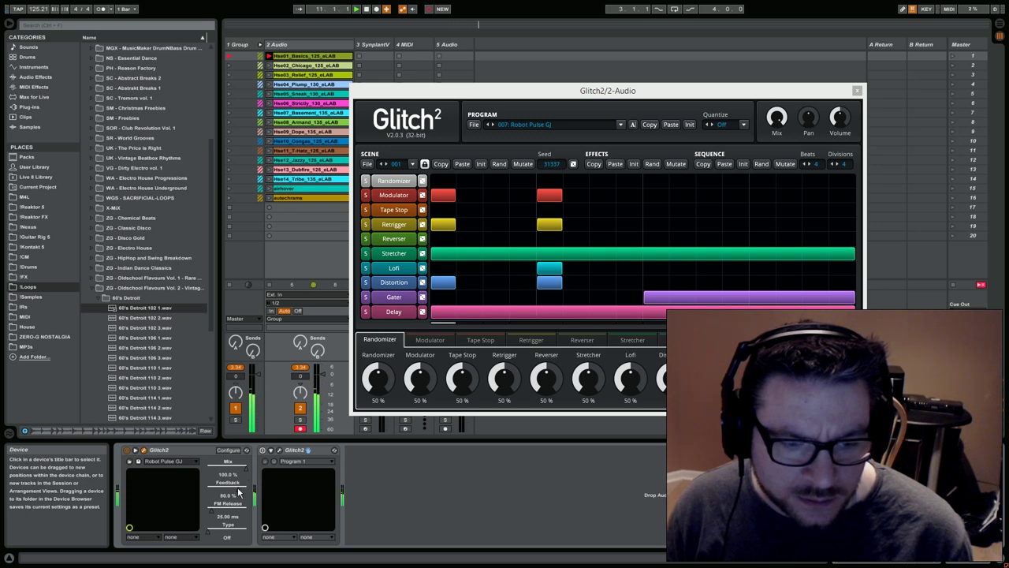
drag(238, 488, 250, 489)
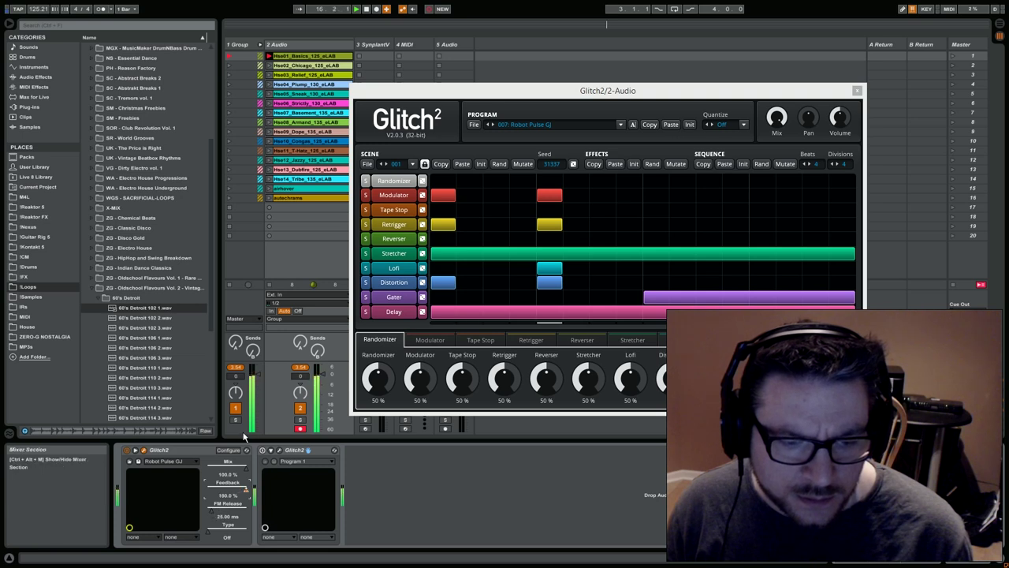
key(shift+Tab)
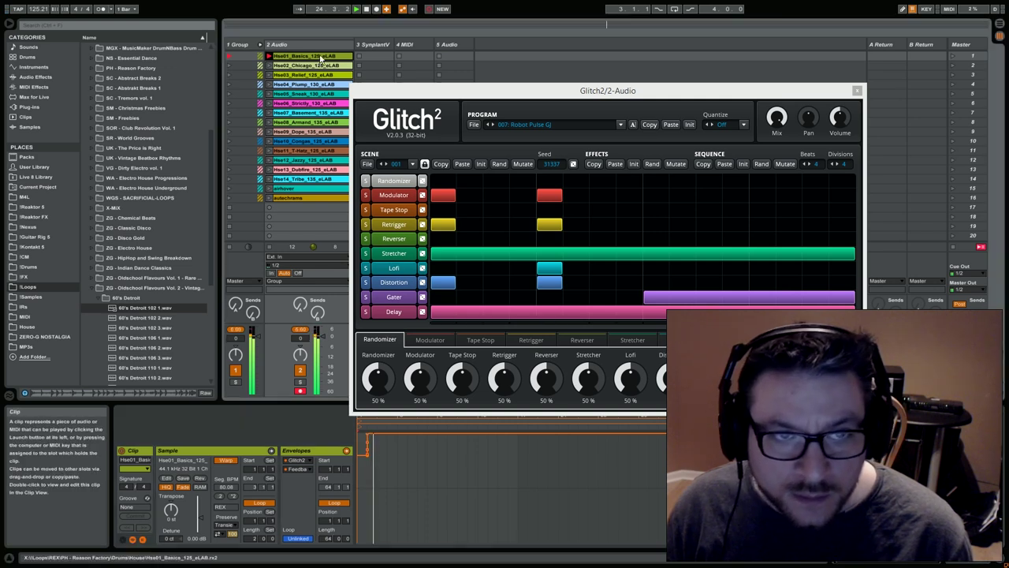
Record FM Release moves into the Hse01_Basics clip and unlink that envelope as a 64-bar region without looping
key(shift+Tab)
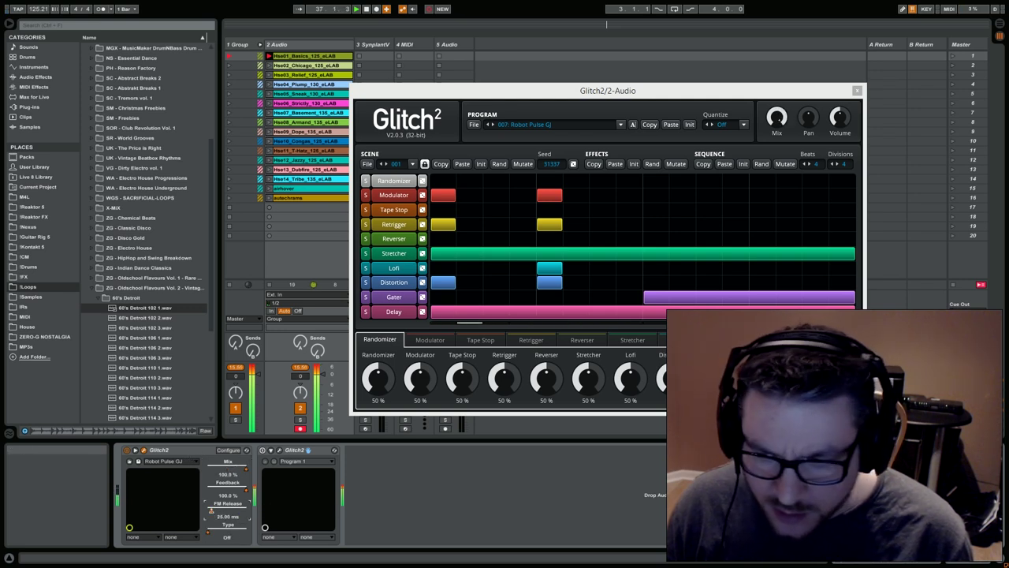
key(shift+Tab)
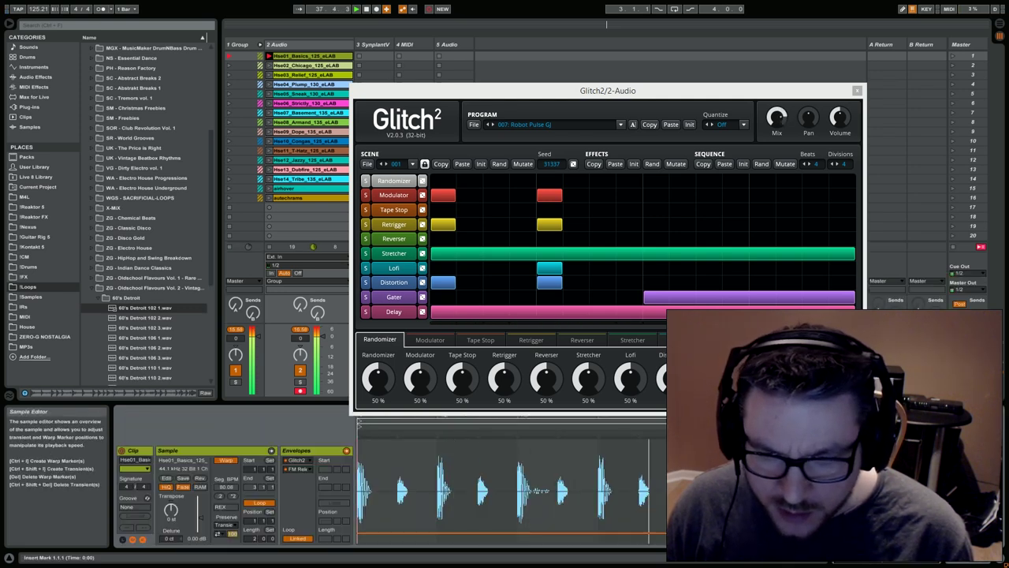
click(300, 539)
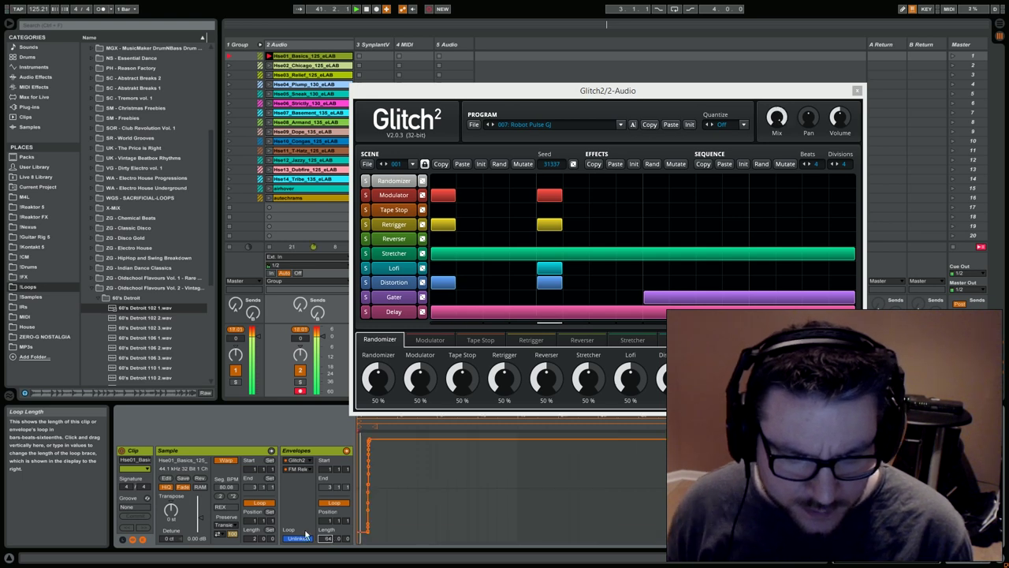
click(345, 487)
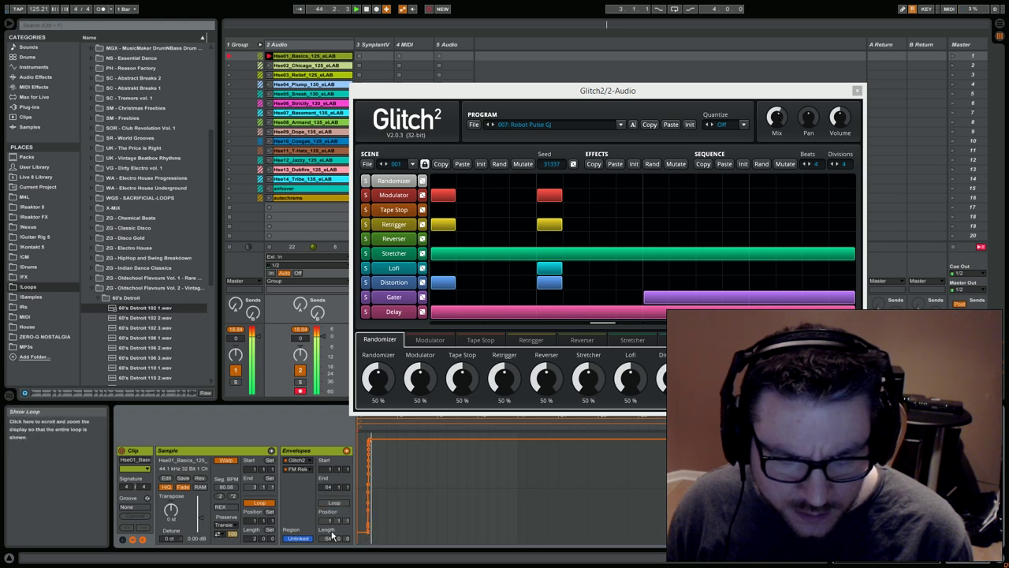
Record Mix and Type moves for the first Glitch2, and extend the Hse01_Basics clip's loop to 64 bars
key(shift+Tab)
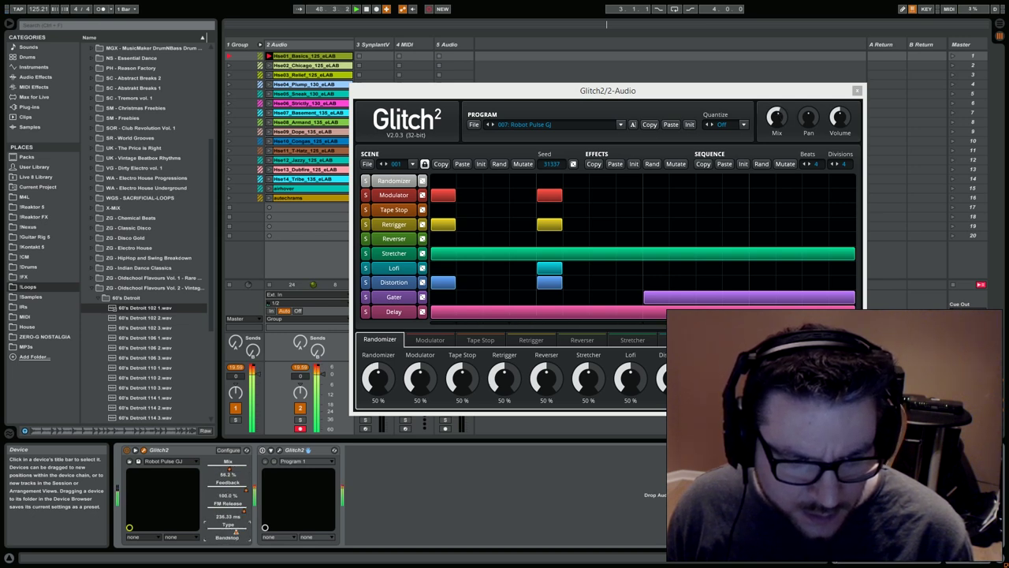
key(shift+Tab)
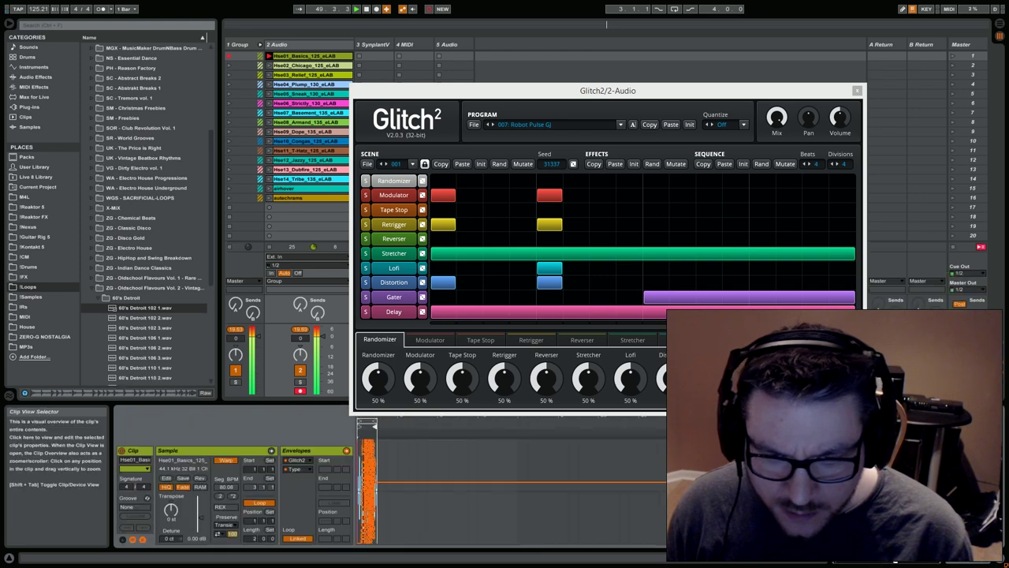
drag(375, 423, 789, 423)
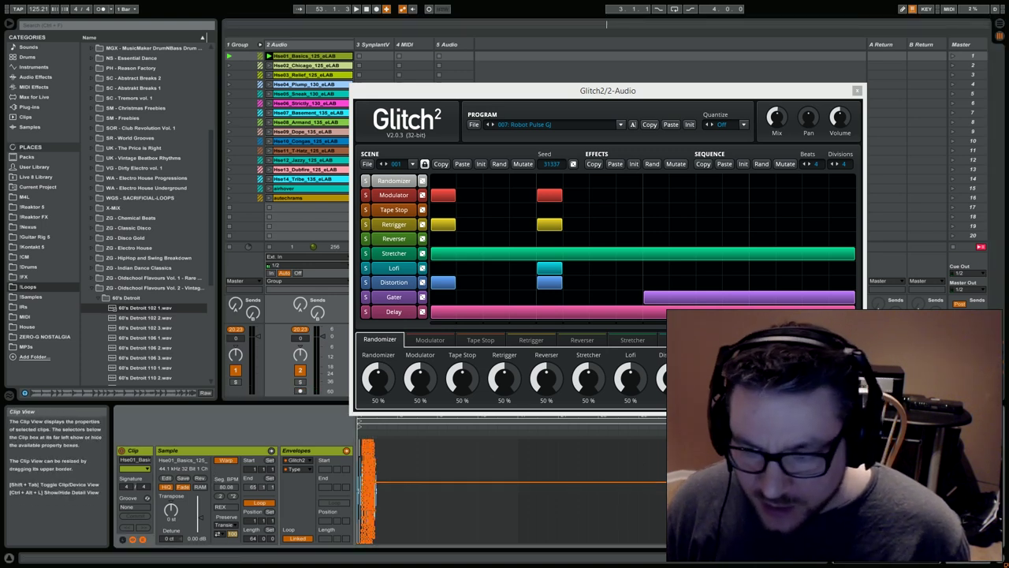
key(shift+Tab)
key(shift+Tab)
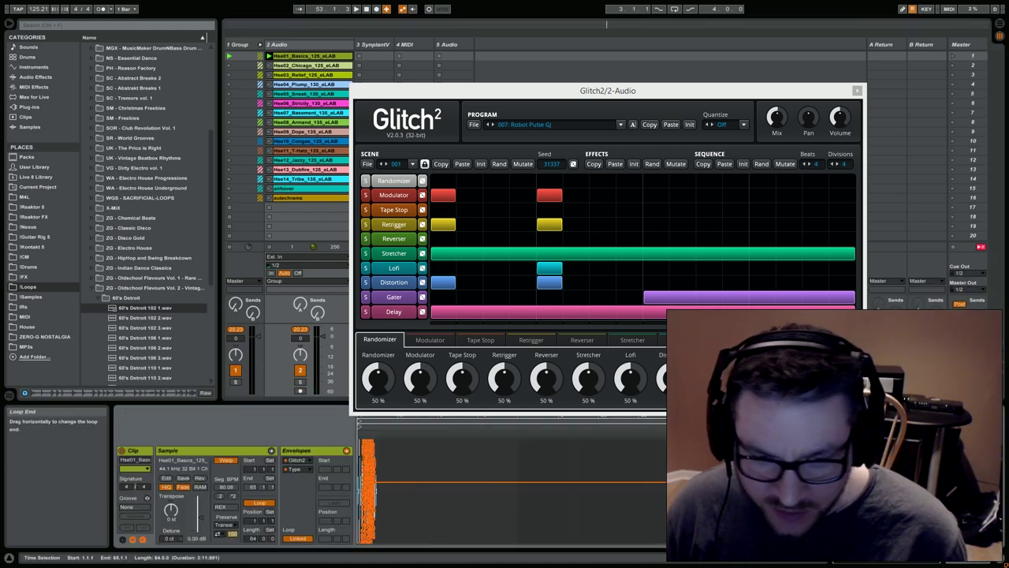
Unlink the Type envelope from the clip's loop and set its own loop length to 2 bars
click(302, 540)
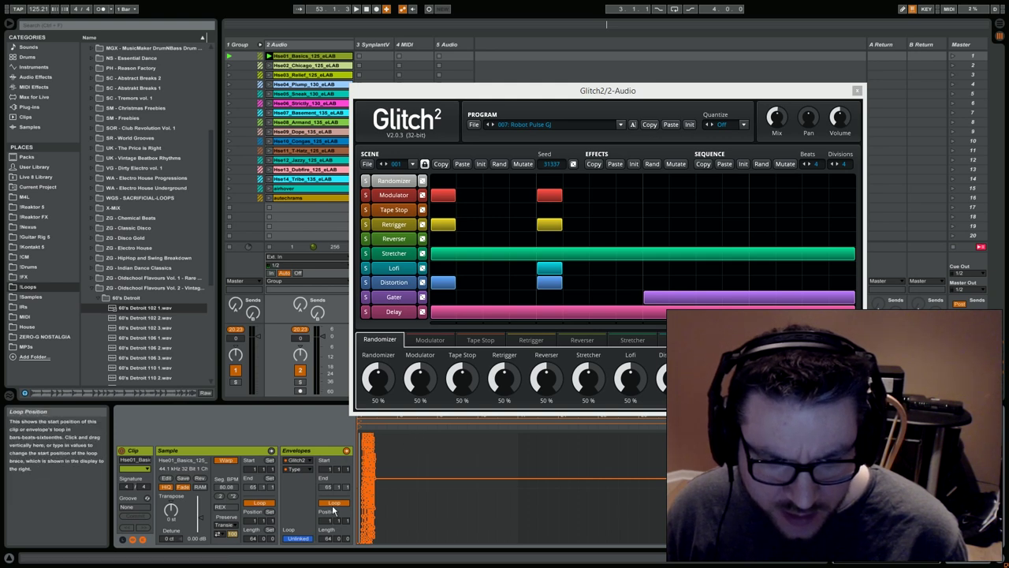
drag(329, 487, 330, 536)
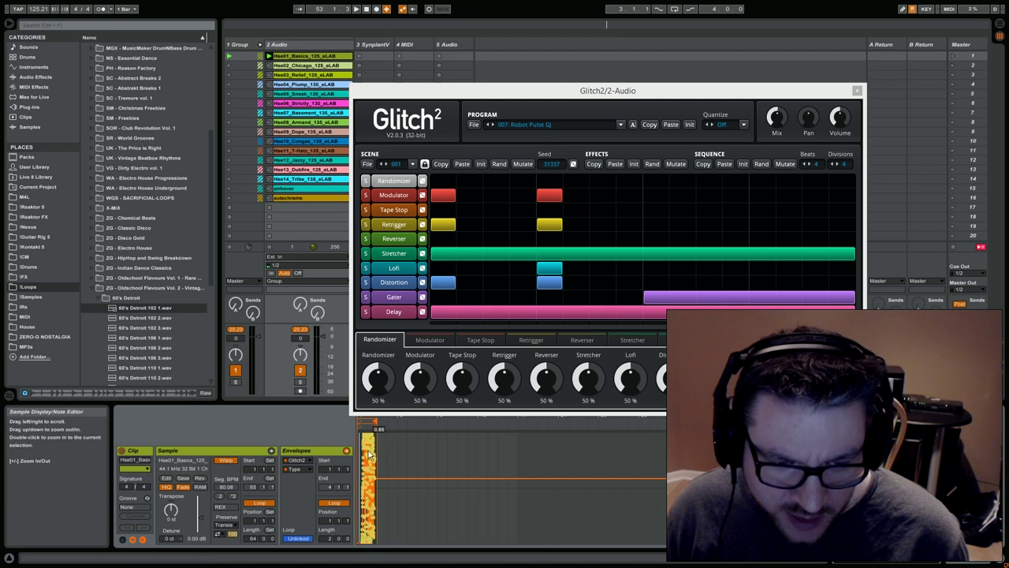
Clear the first Glitch2's recorded Type envelope from the Hse01_Basics clip
right_click(367, 456)
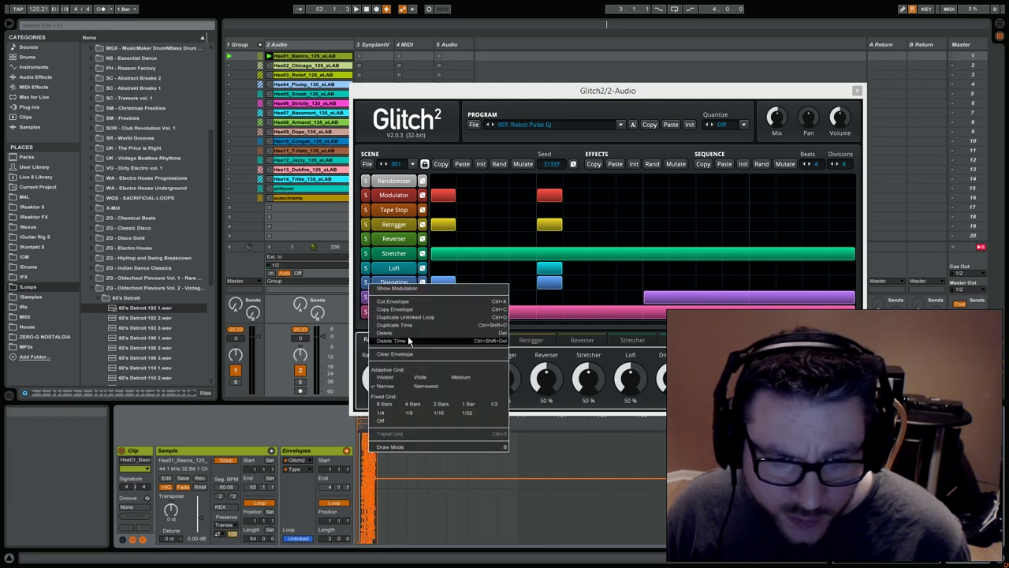
click(390, 446)
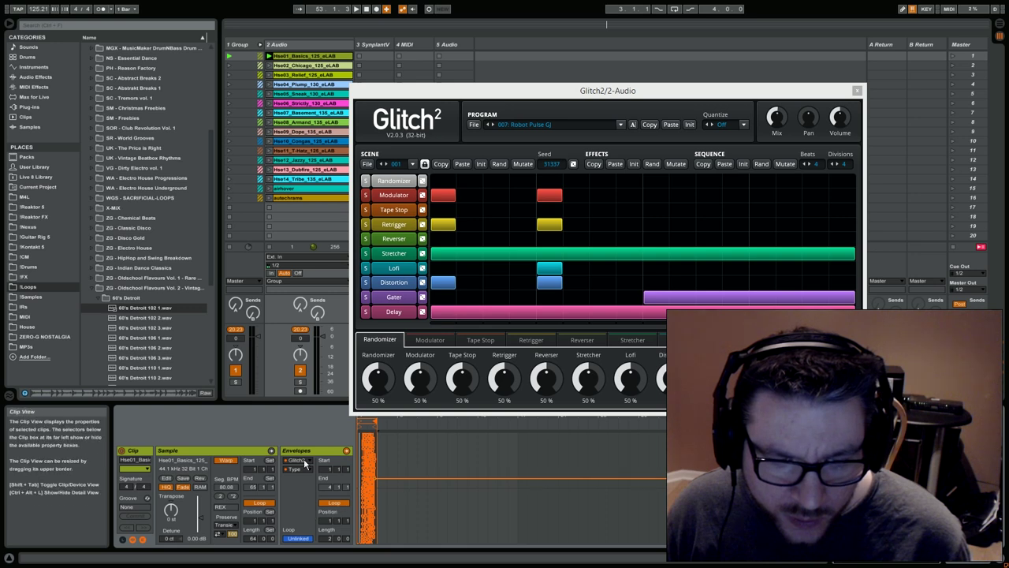
right_click(370, 446)
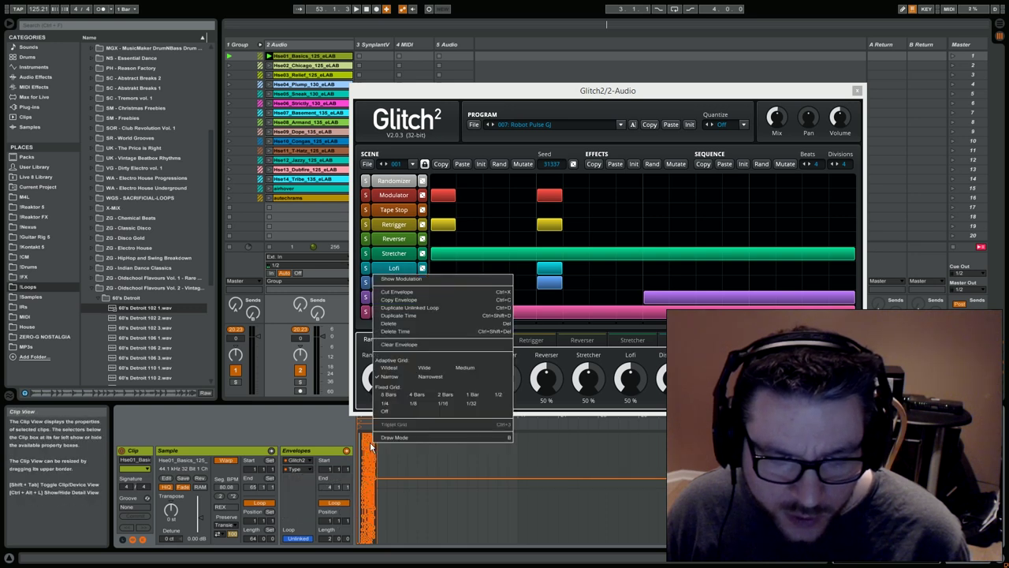
click(403, 343)
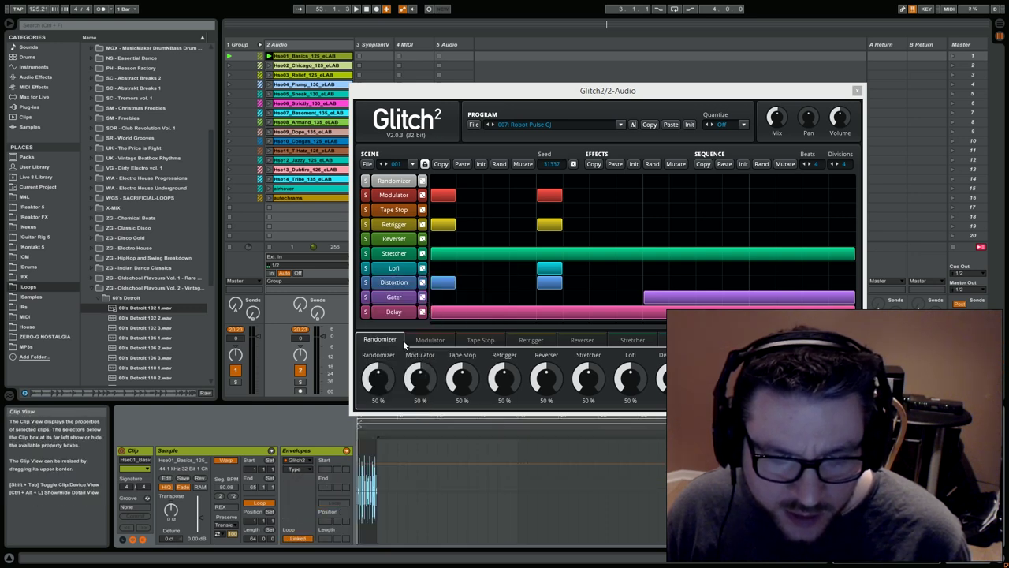
Show the first Glitch2's Mix envelope in the Hse01_Basics clip and clear it
click(307, 460)
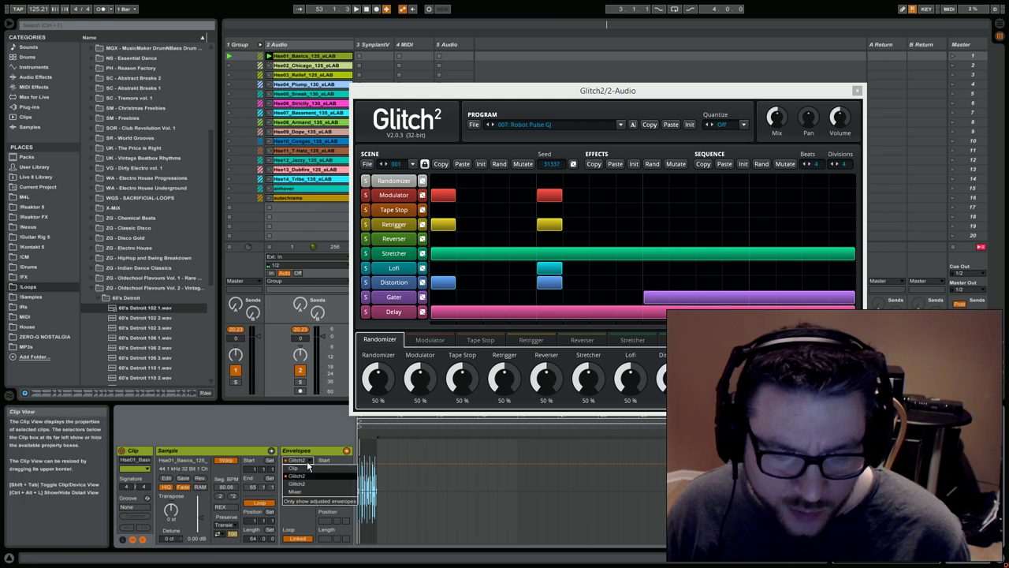
click(307, 475)
click(310, 469)
click(310, 484)
right_click(368, 467)
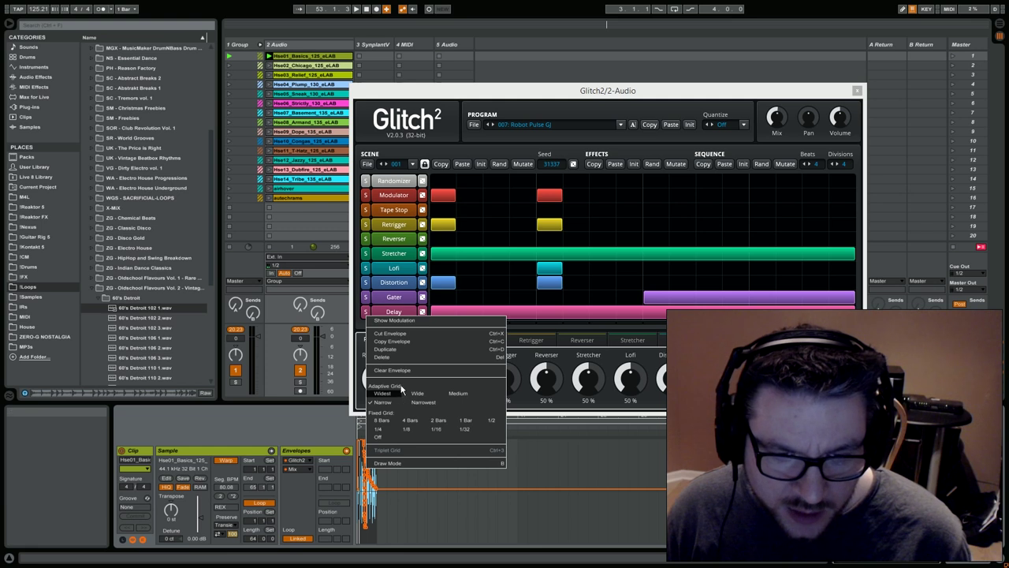
click(400, 372)
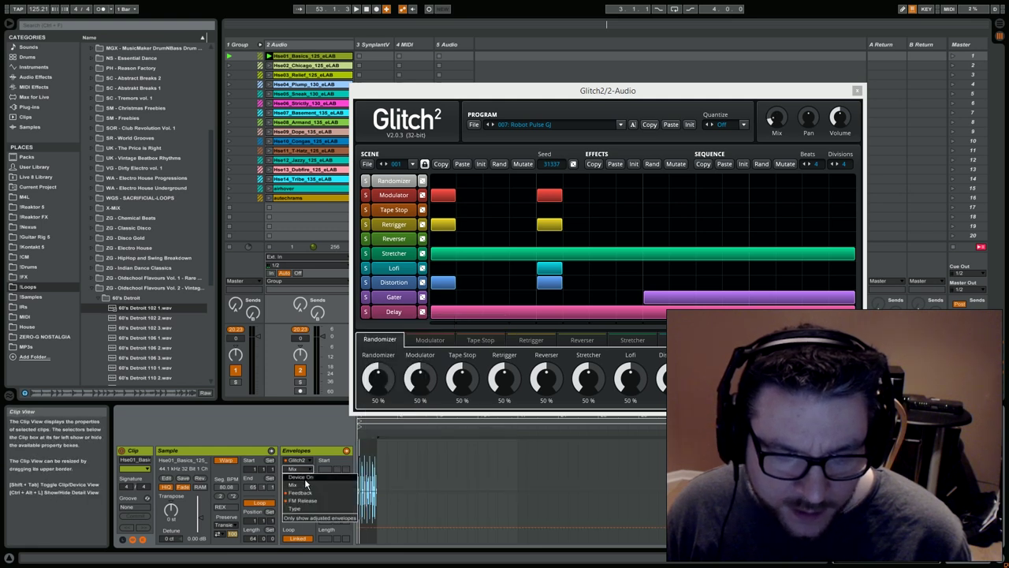
Clear the first Glitch2's Feedback and FM Release envelopes from the clip, and move the Glitch2 window slightly upward
right_click(363, 456)
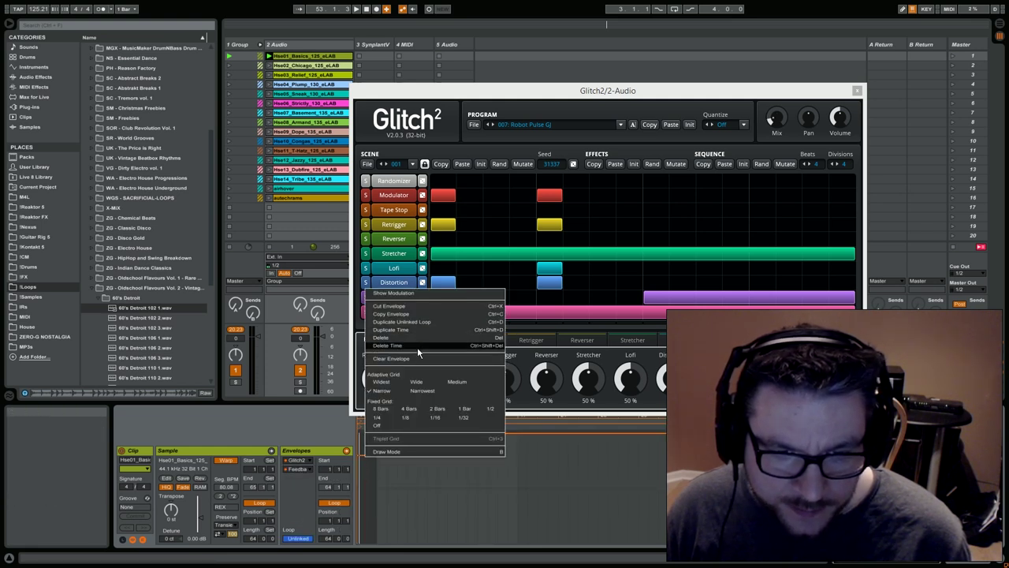
click(417, 360)
click(297, 468)
click(311, 504)
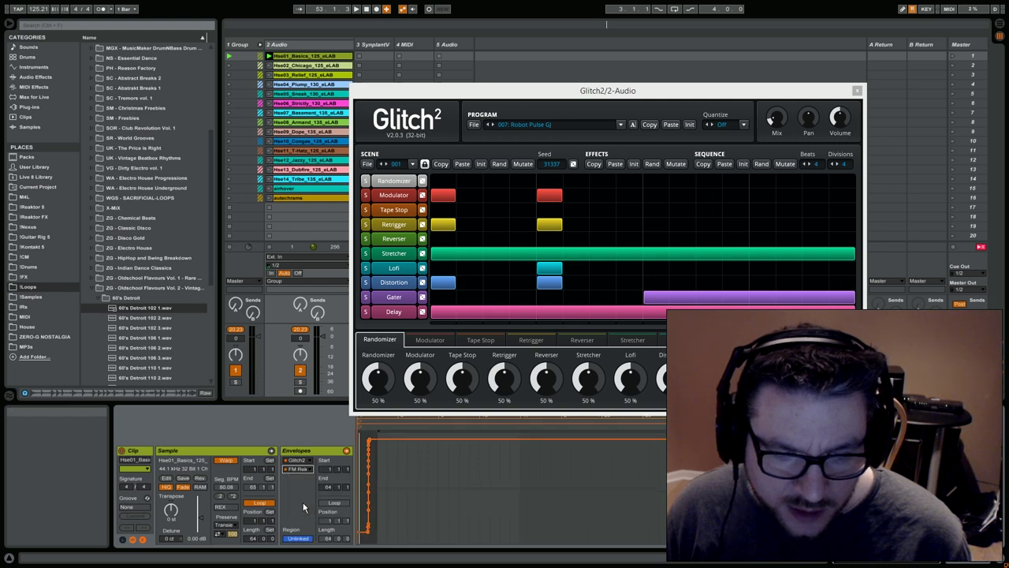
right_click(375, 471)
click(399, 369)
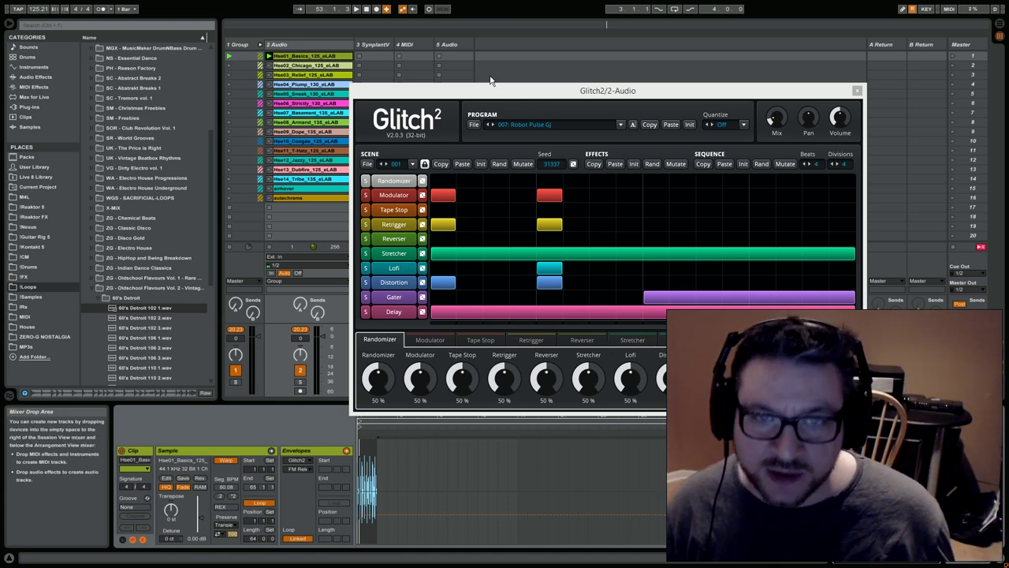
drag(486, 93, 491, 71)
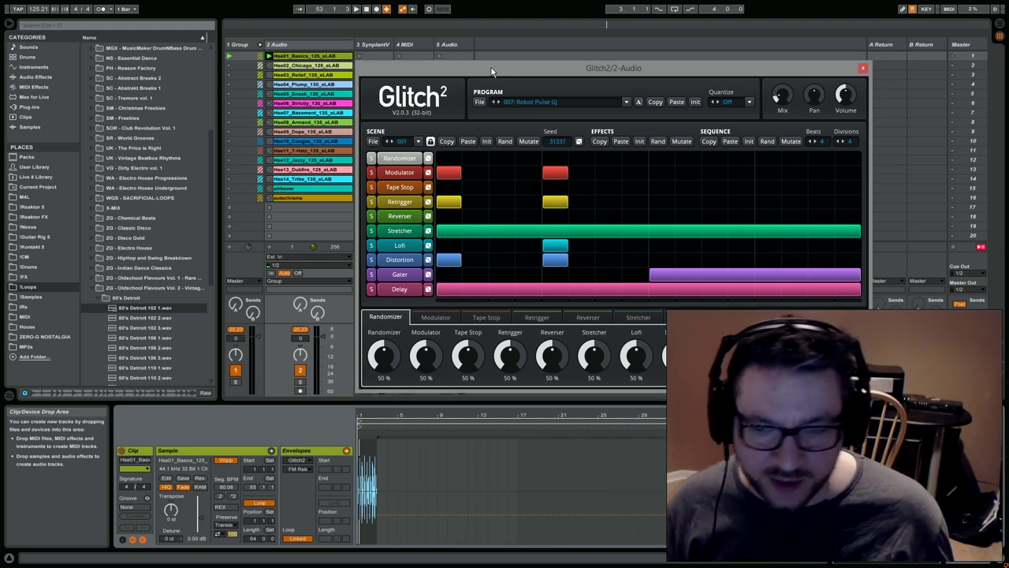